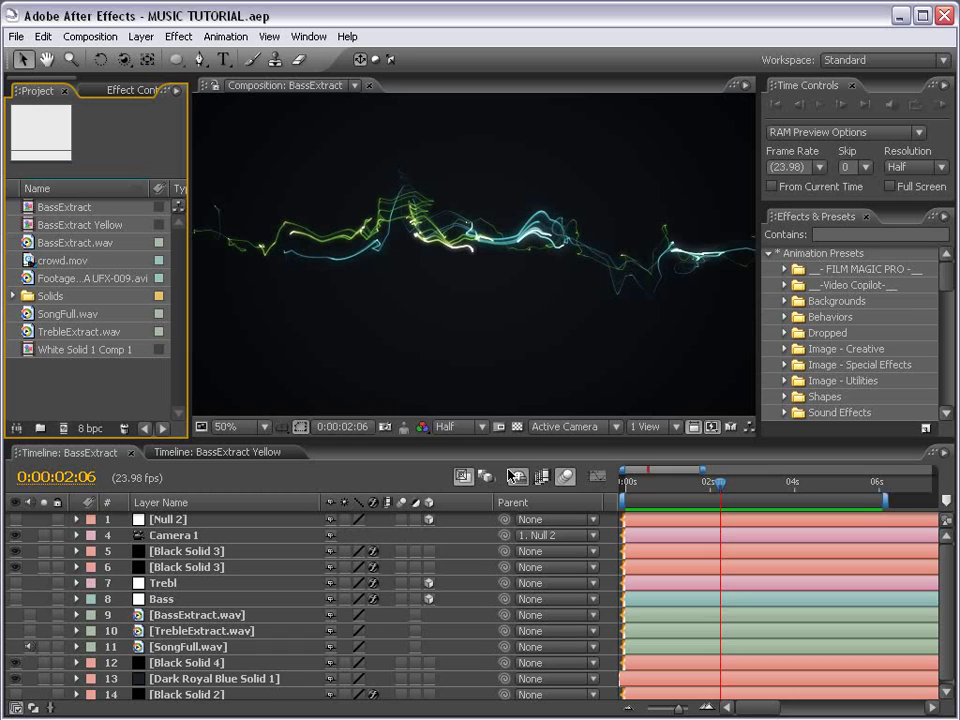
Play a preview of the animation from the start of the composition, then stop it.
click(512, 475)
click(622, 484)
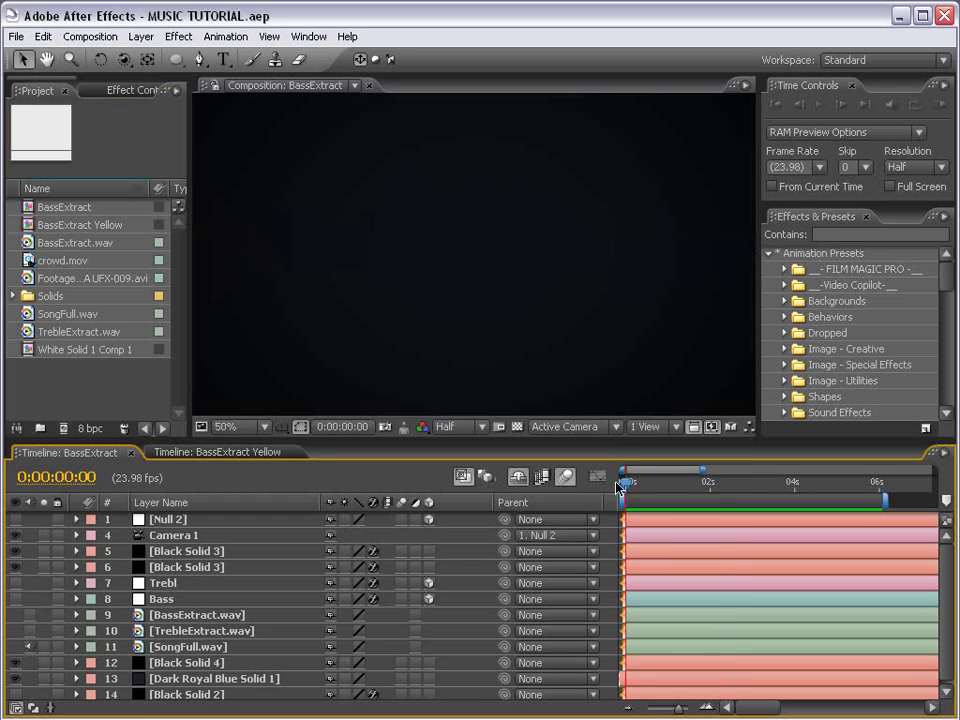
key(space)
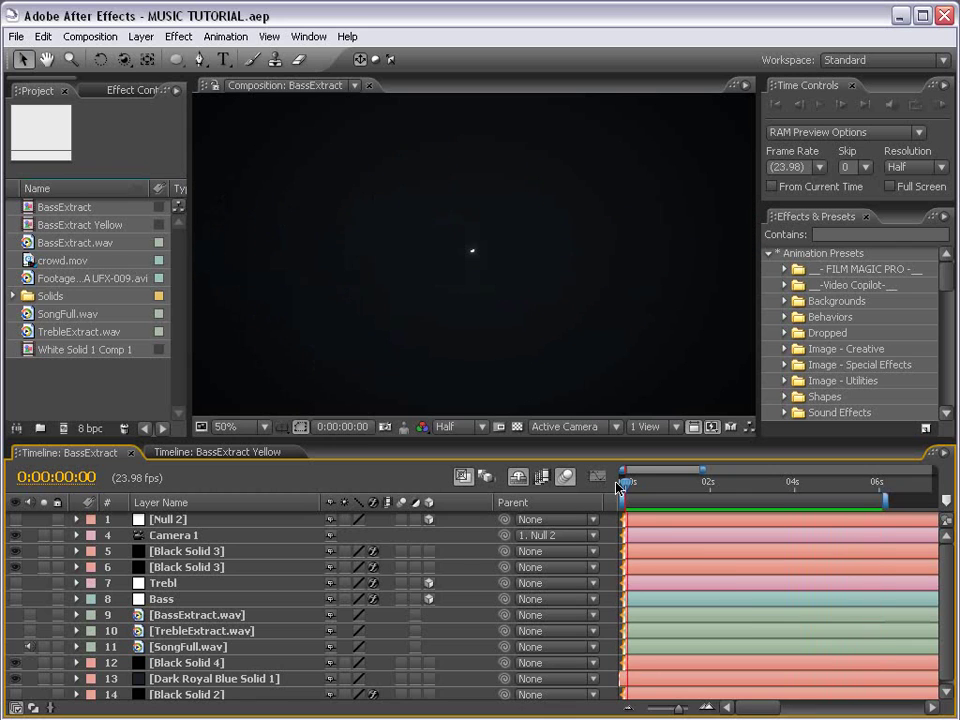
key(space)
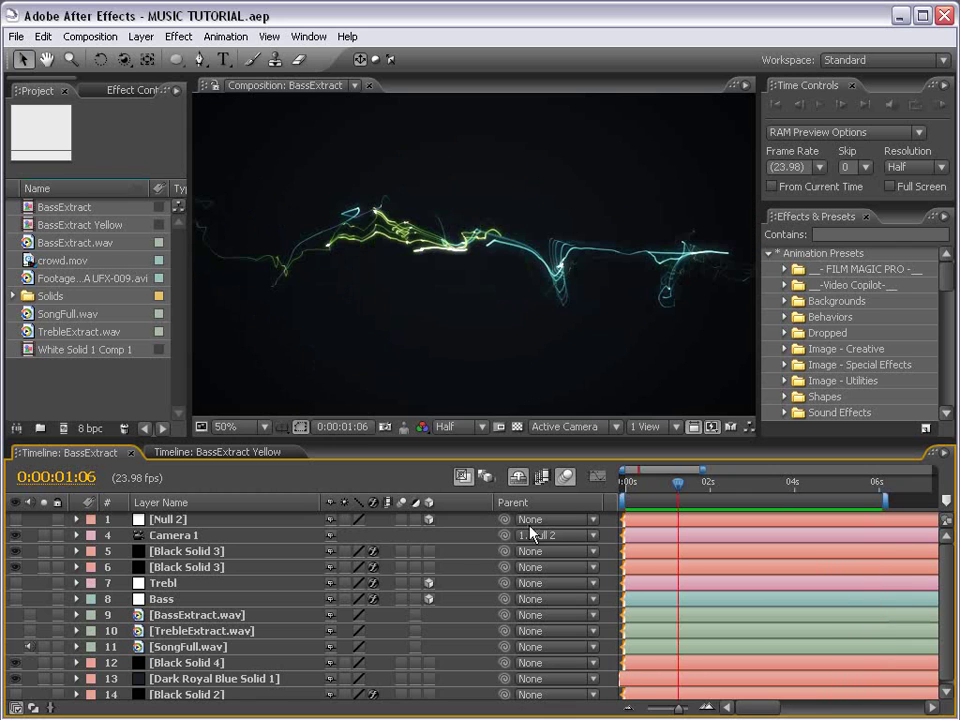
Set the User Interface Brightness preference back to Default.
click(43, 36)
mouse_move(146, 407)
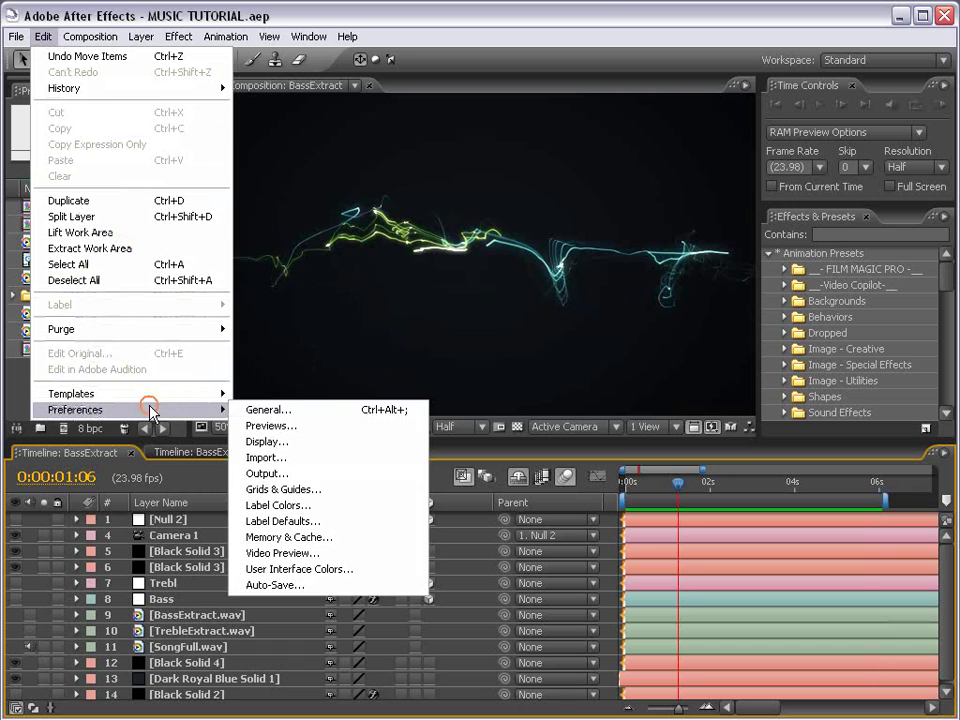
click(311, 570)
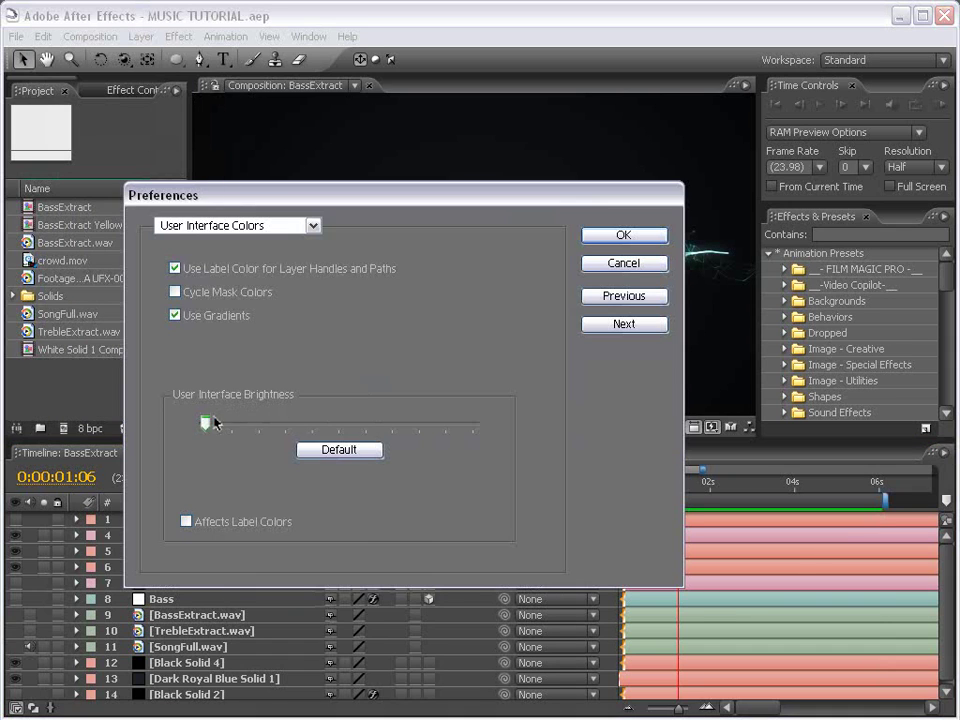
click(340, 449)
click(620, 235)
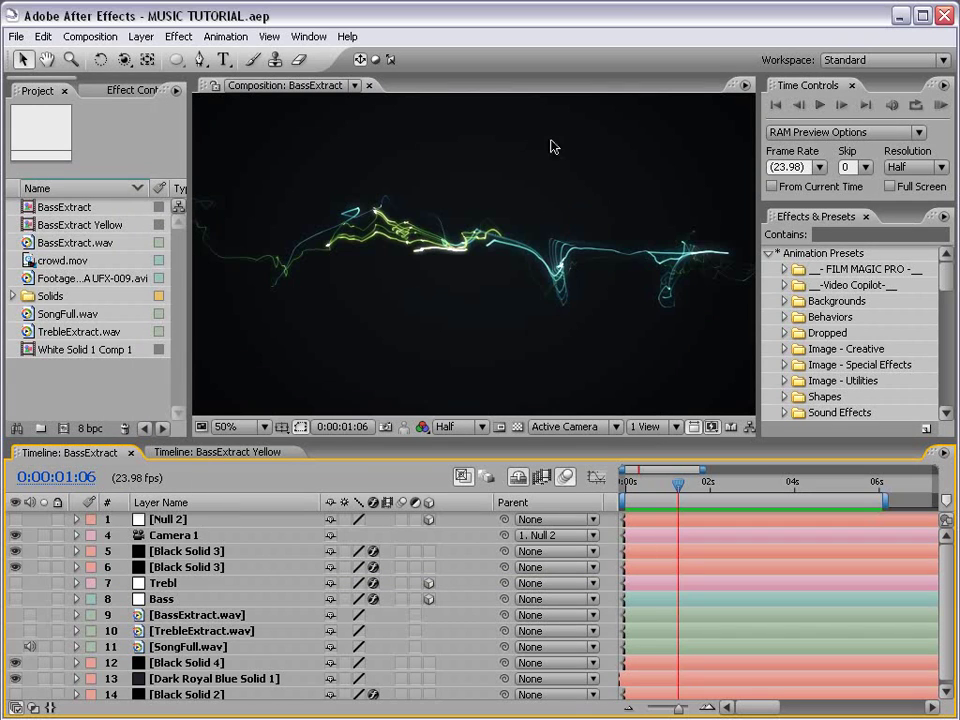
Create Comp 1 at 1280×720 with a 24 fps frame rate and 0:00:10:00 duration.
click(88, 37)
click(100, 57)
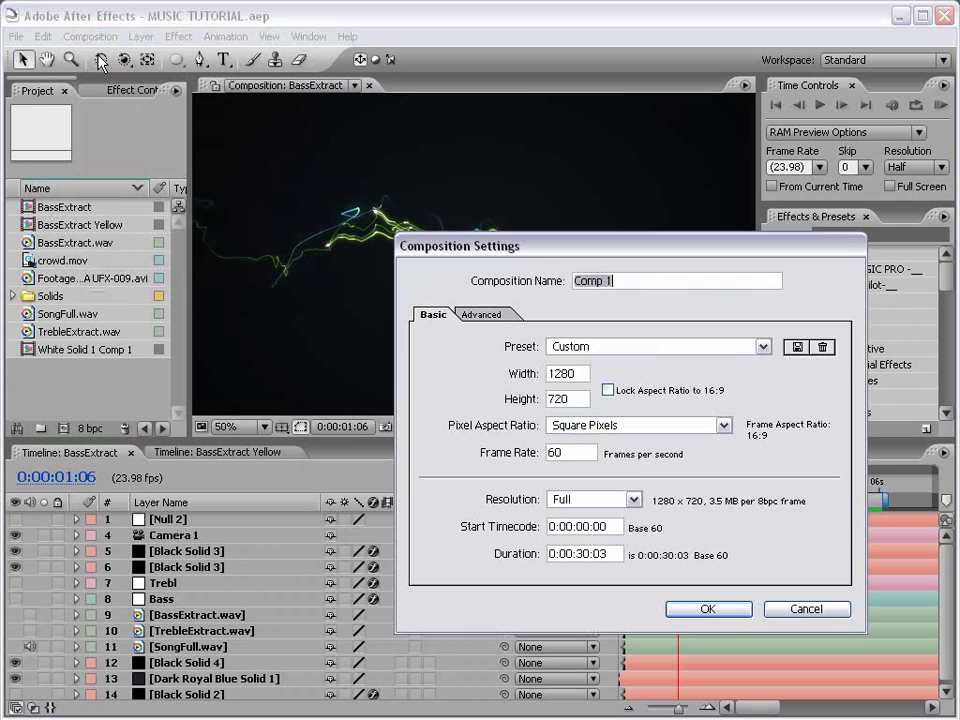
double_click(556, 453)
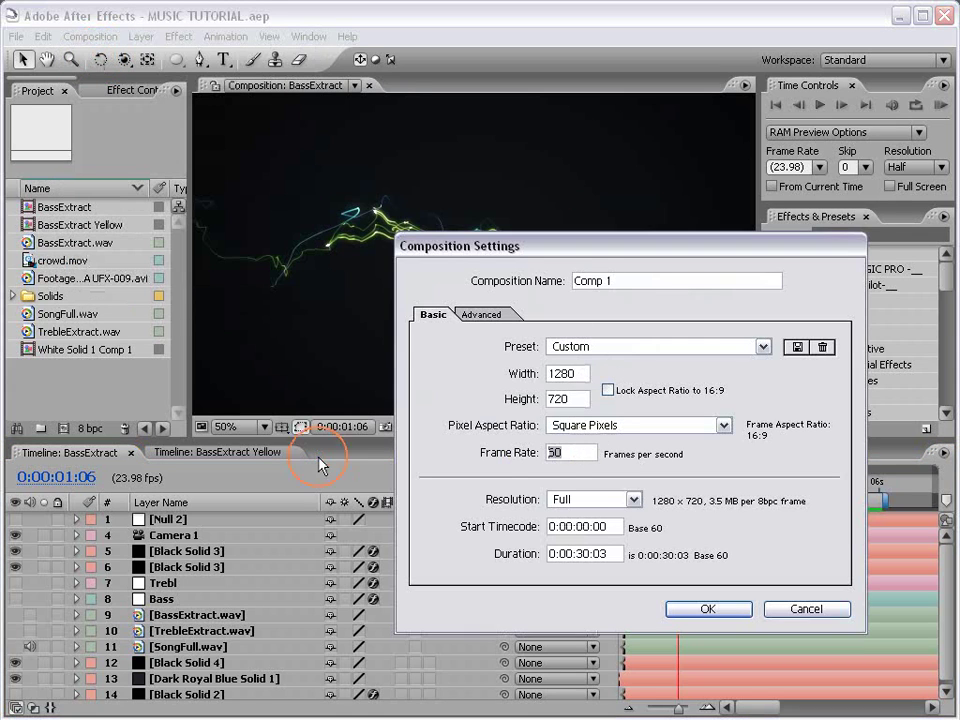
text(24)
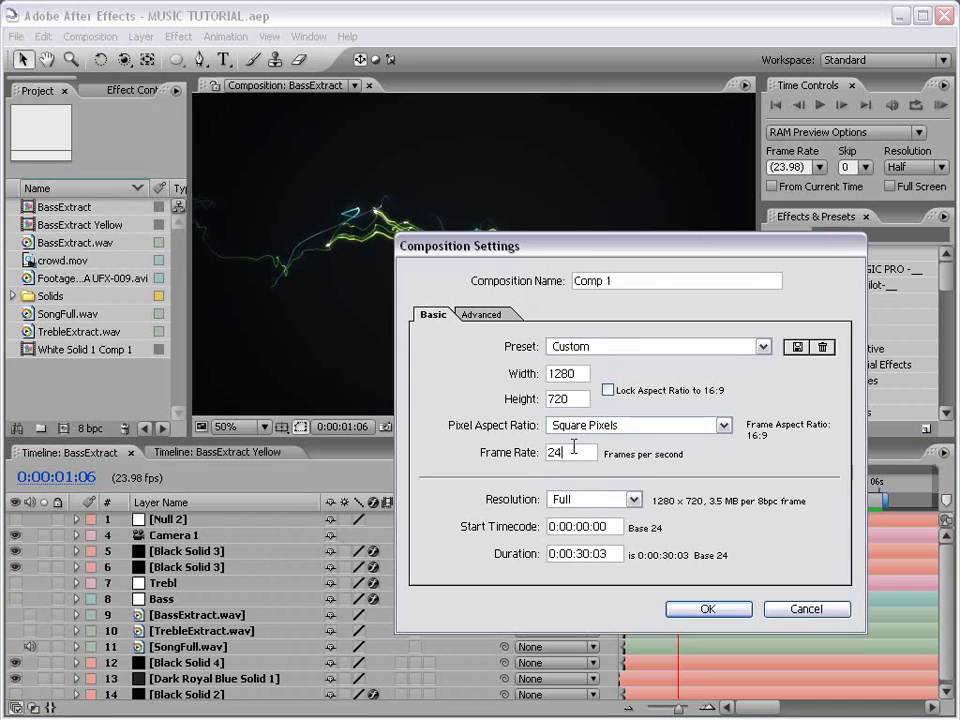
click(582, 554)
double_click(582, 554)
text(10)
key(BackSpace)
text(0)
drag(605, 245, 540, 217)
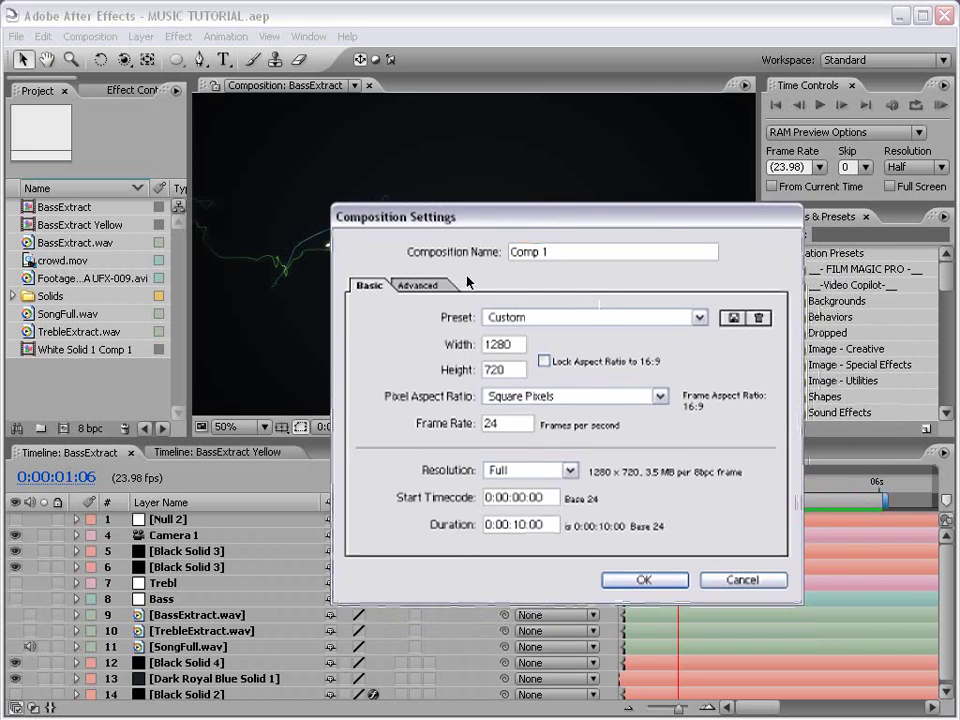
click(644, 581)
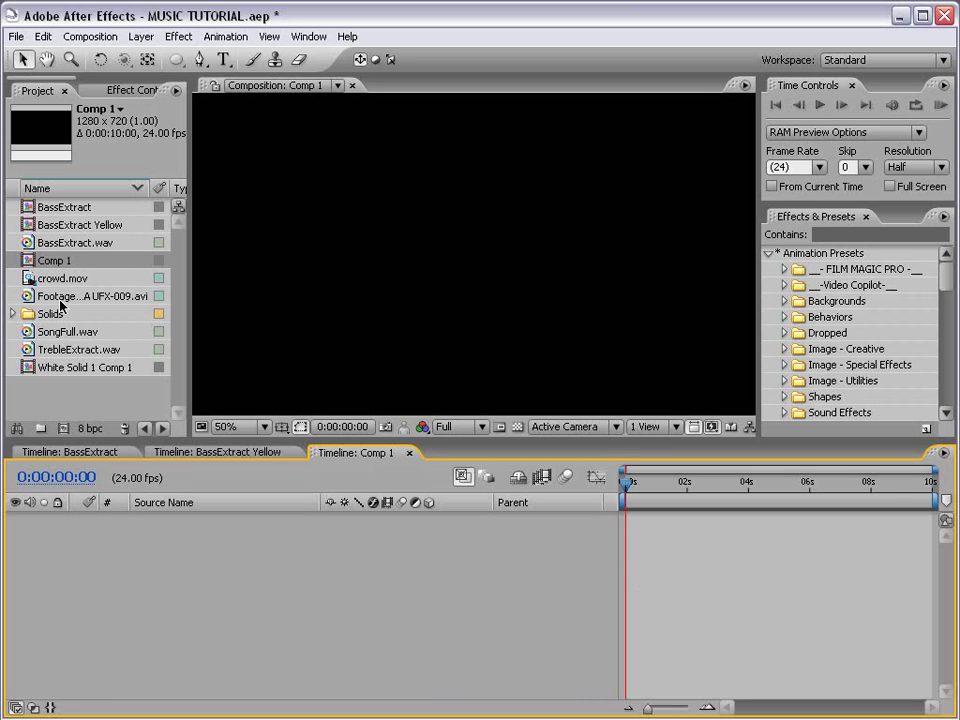
Add SongFull.wav to the Comp 1 timeline, show its waveform, and preview its audio.
drag(190, 326, 262, 325)
click(155, 406)
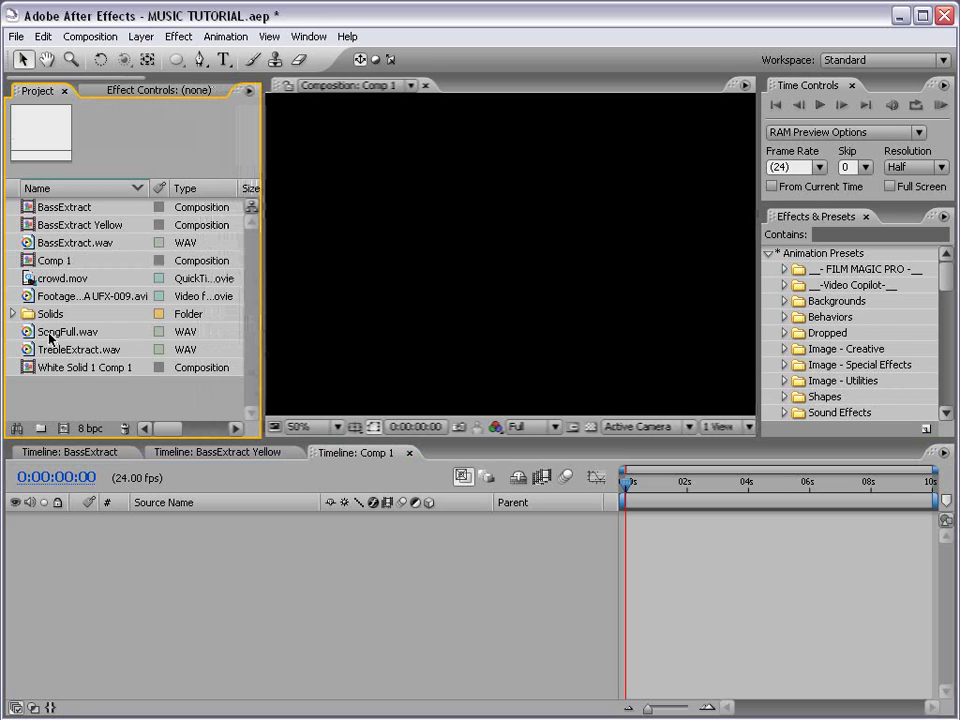
drag(40, 331, 622, 531)
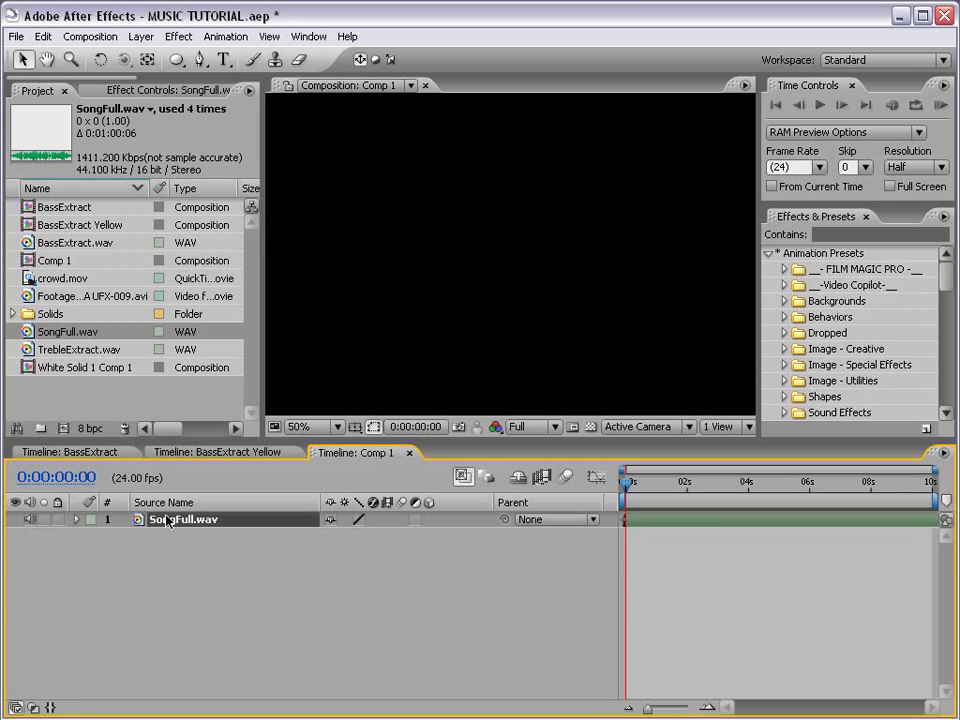
key(l)
key(l)
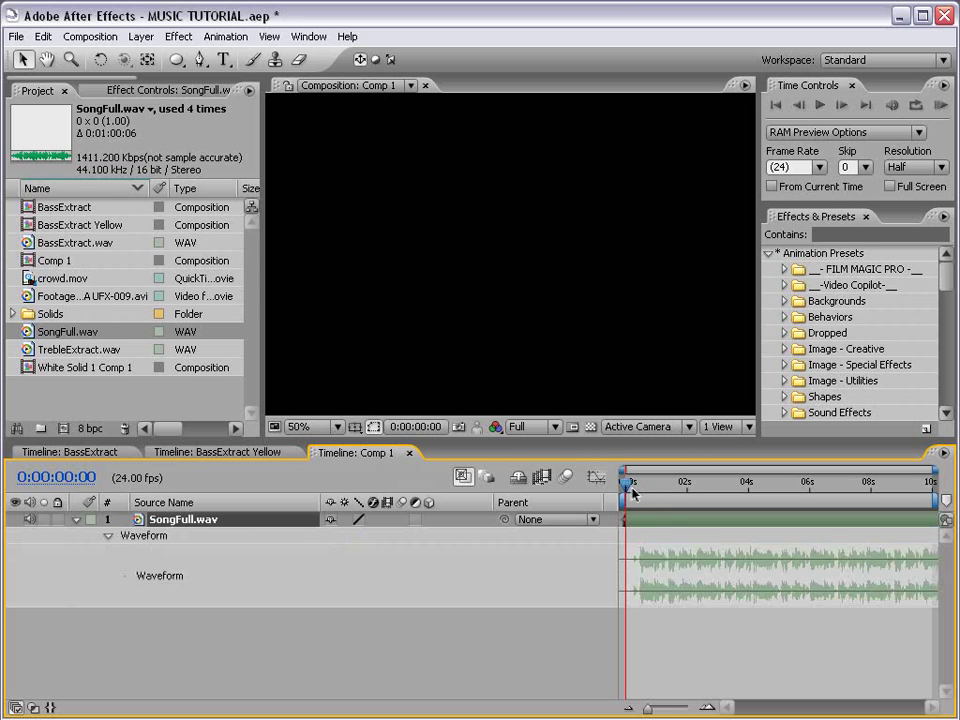
key(KP_Decimal)
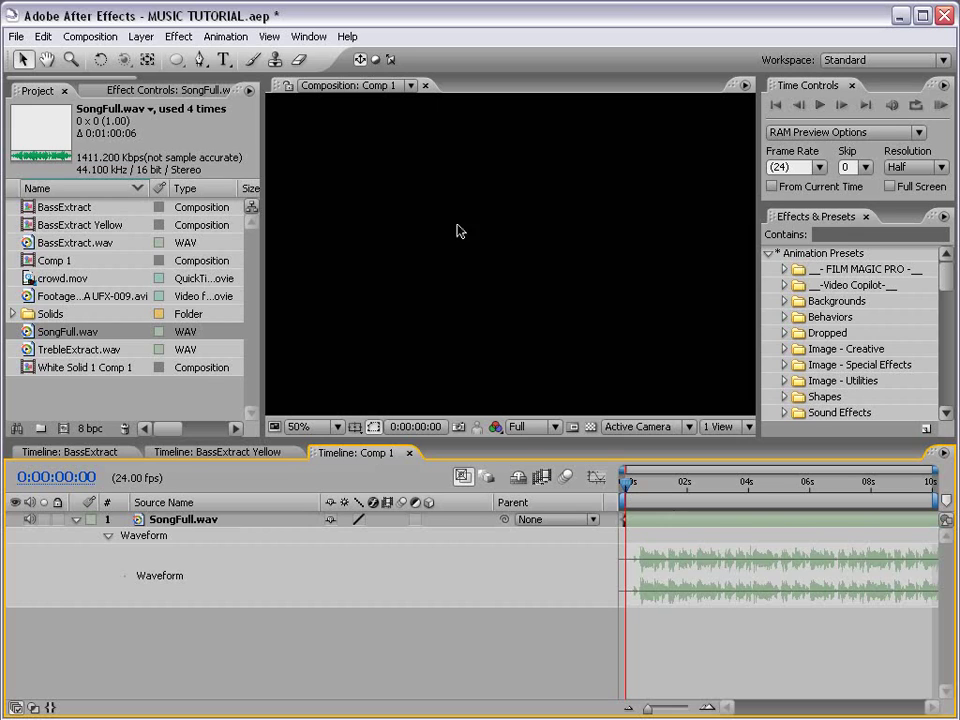
drag(324, 500, 232, 519)
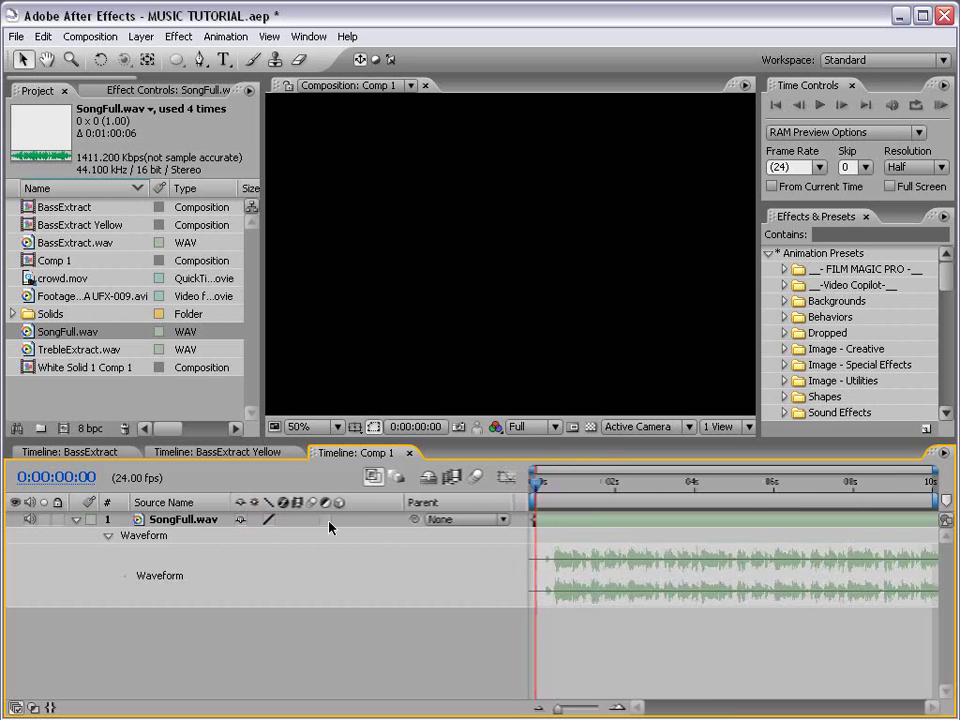
Convert SongFull.wav's audio to keyframes, creating an Audio Amplitude layer.
right_click(541, 516)
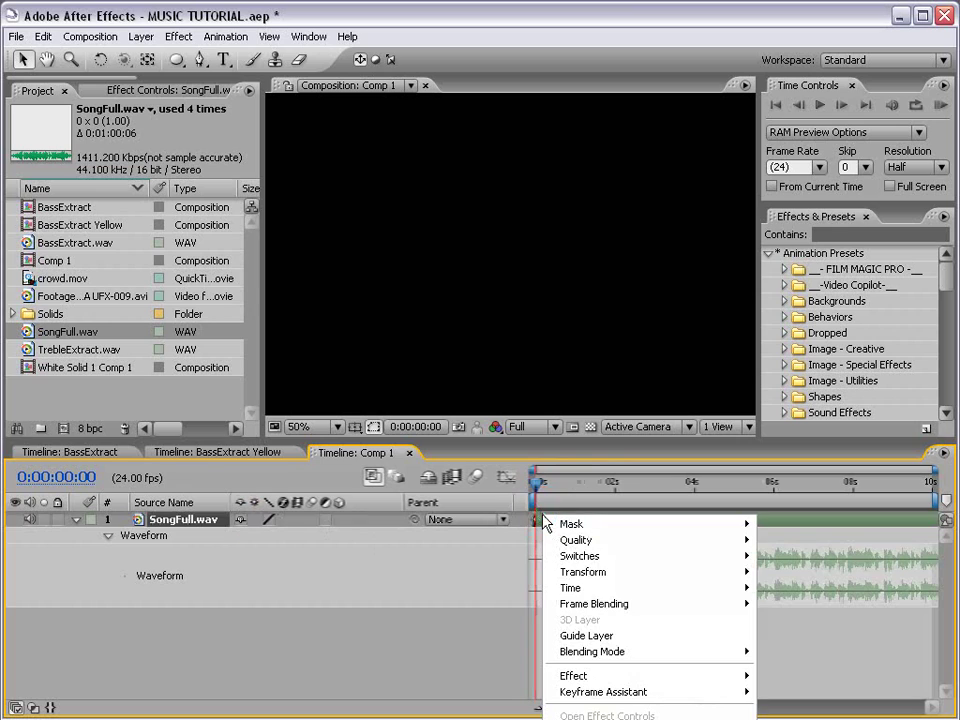
mouse_move(574, 696)
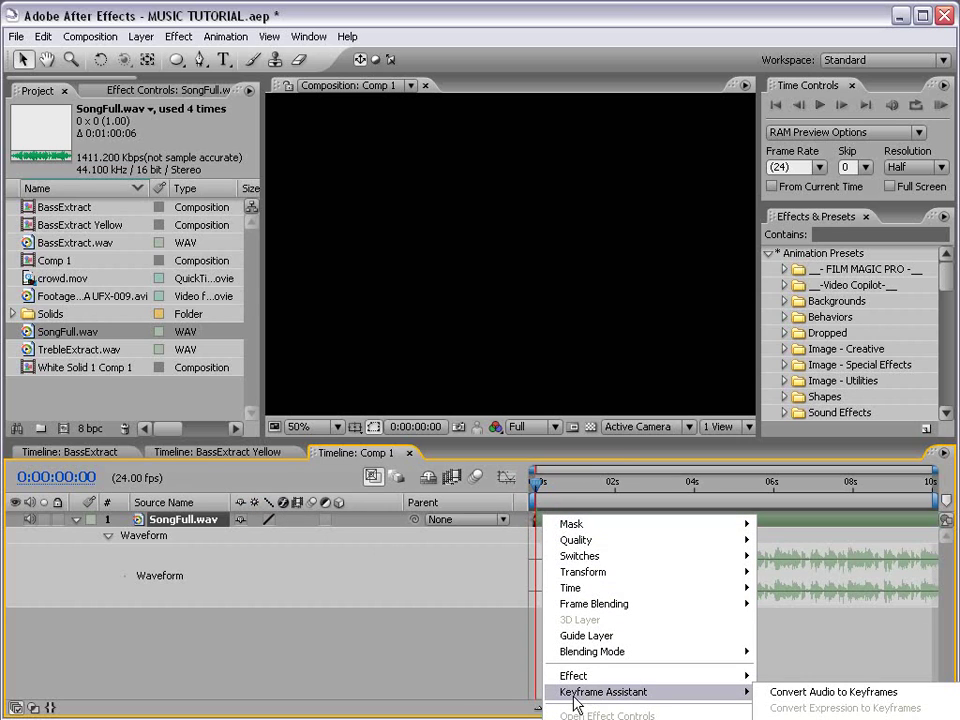
click(817, 694)
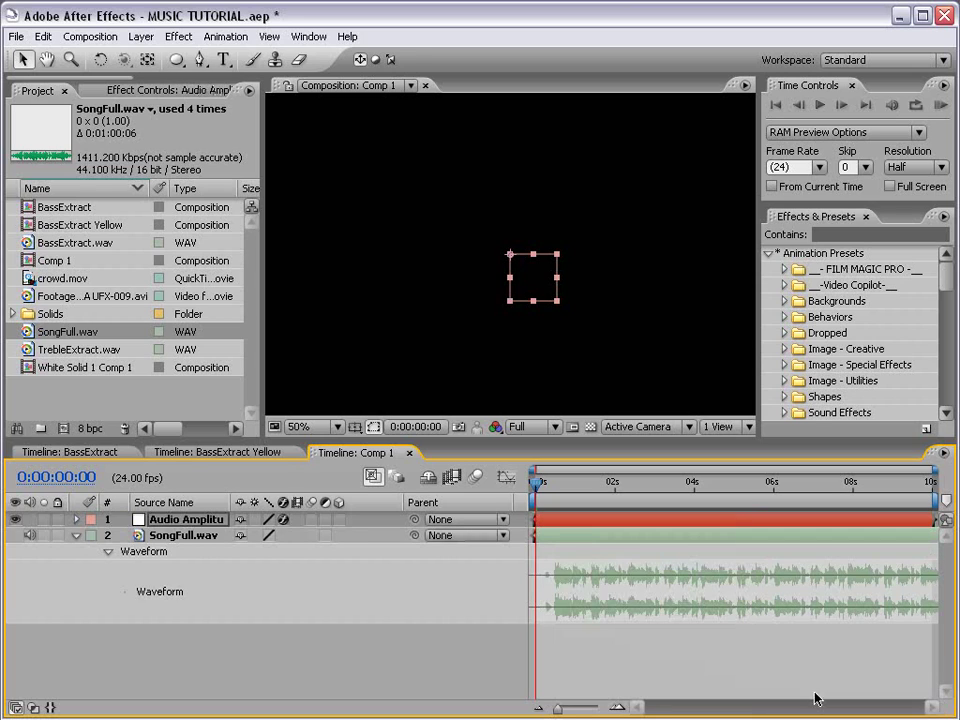
click(190, 519)
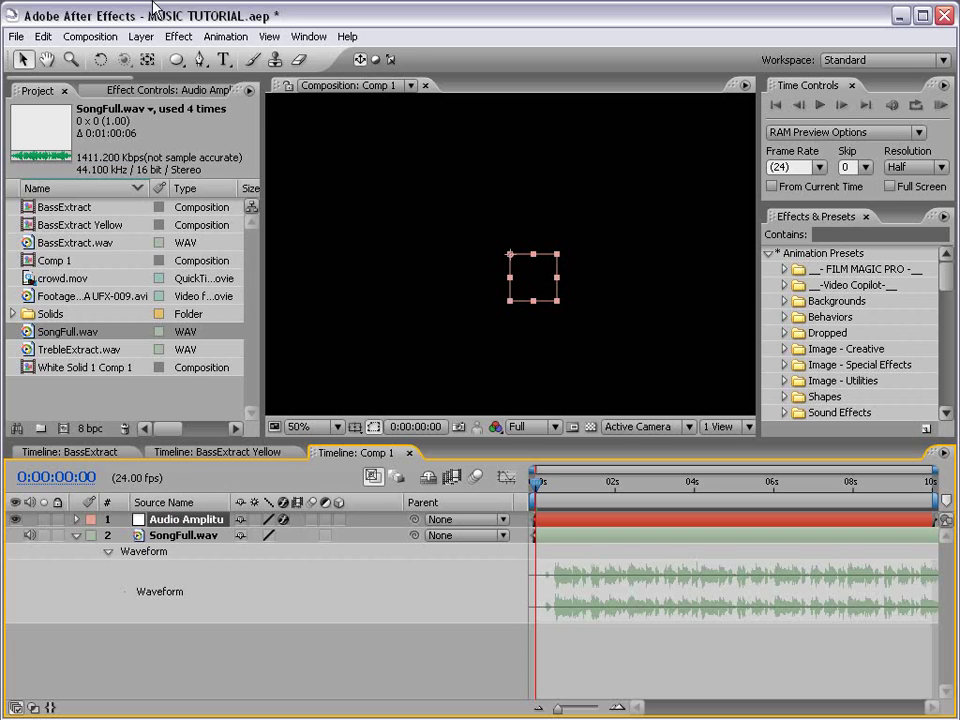
click(133, 90)
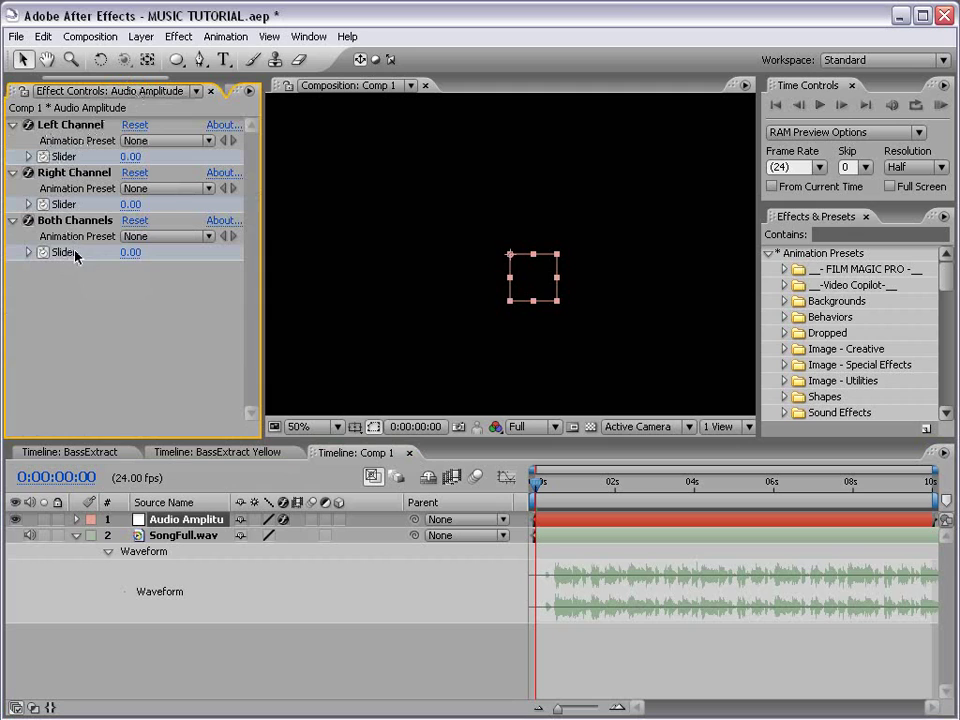
Show the Both Channels Slider keyframes in the Graph Editor.
click(76, 520)
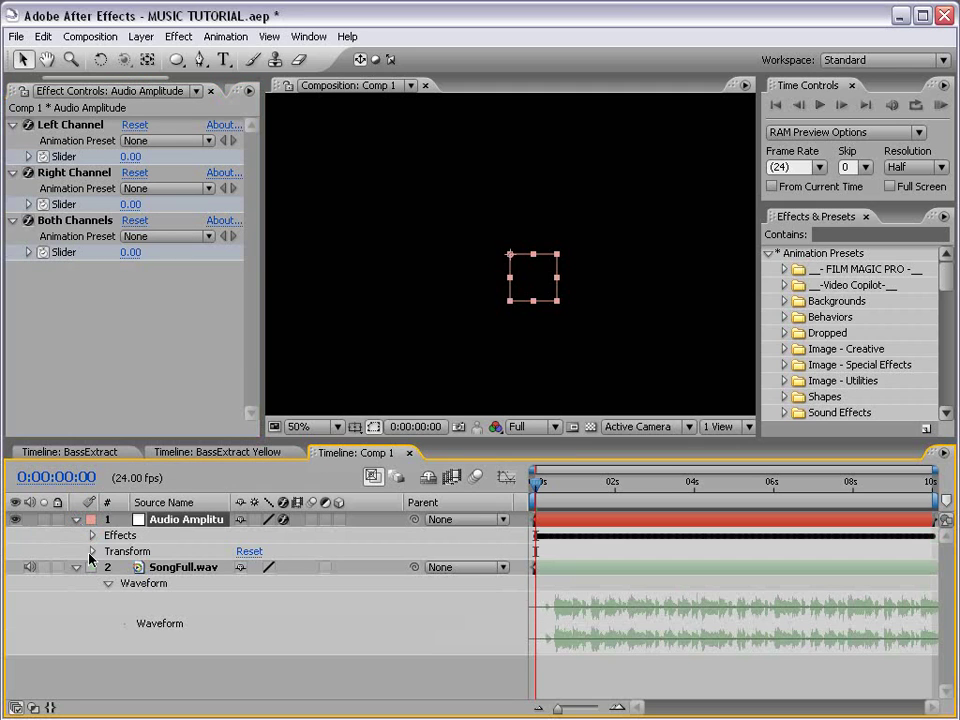
click(92, 536)
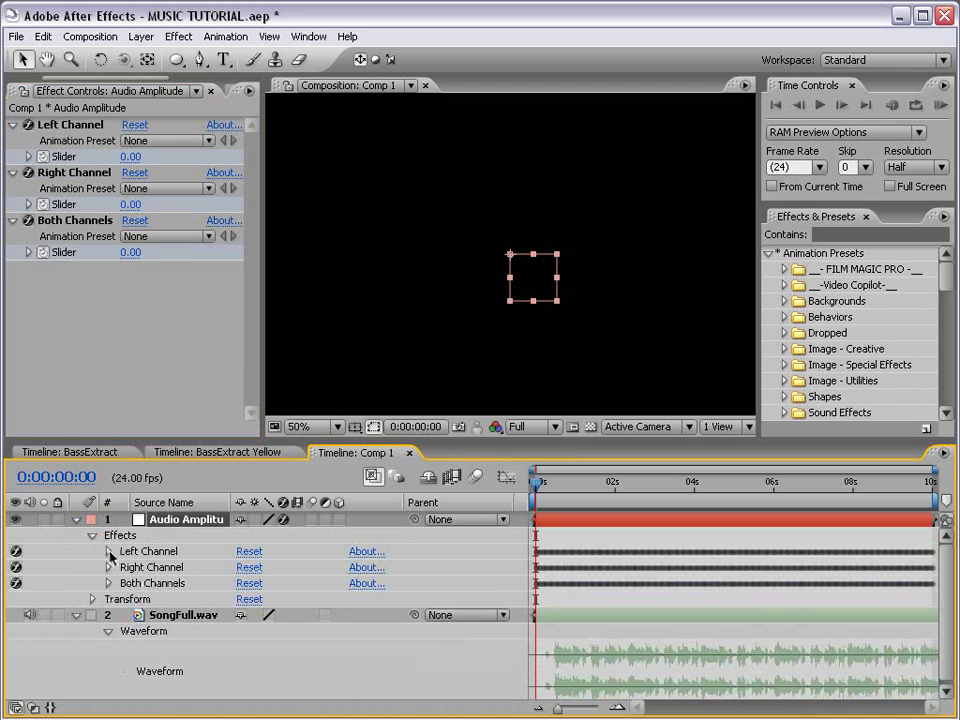
click(108, 583)
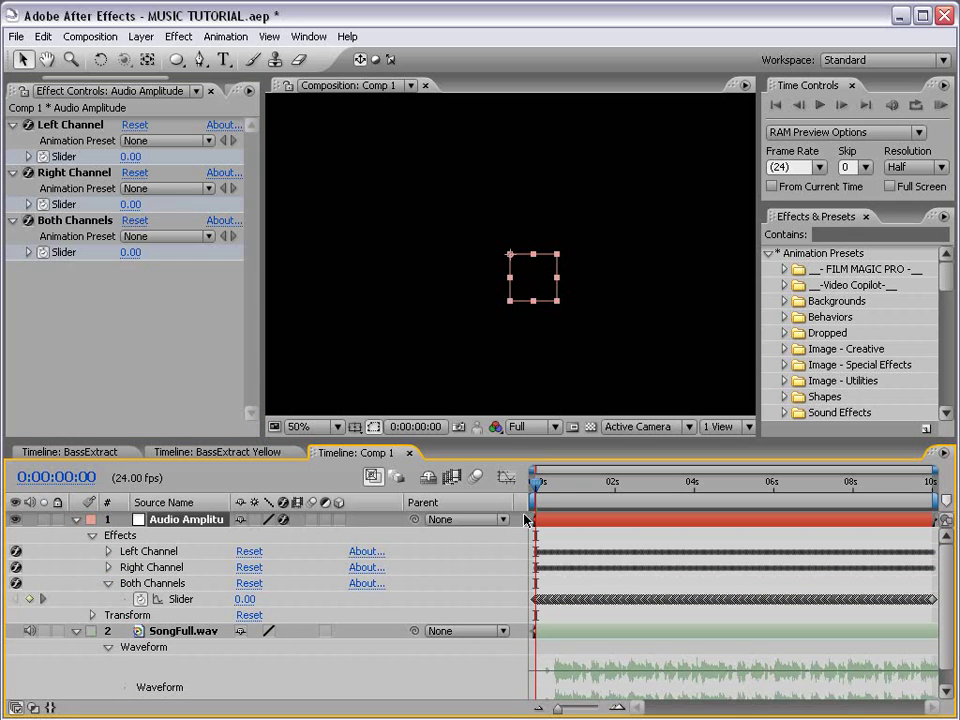
drag(545, 487, 587, 485)
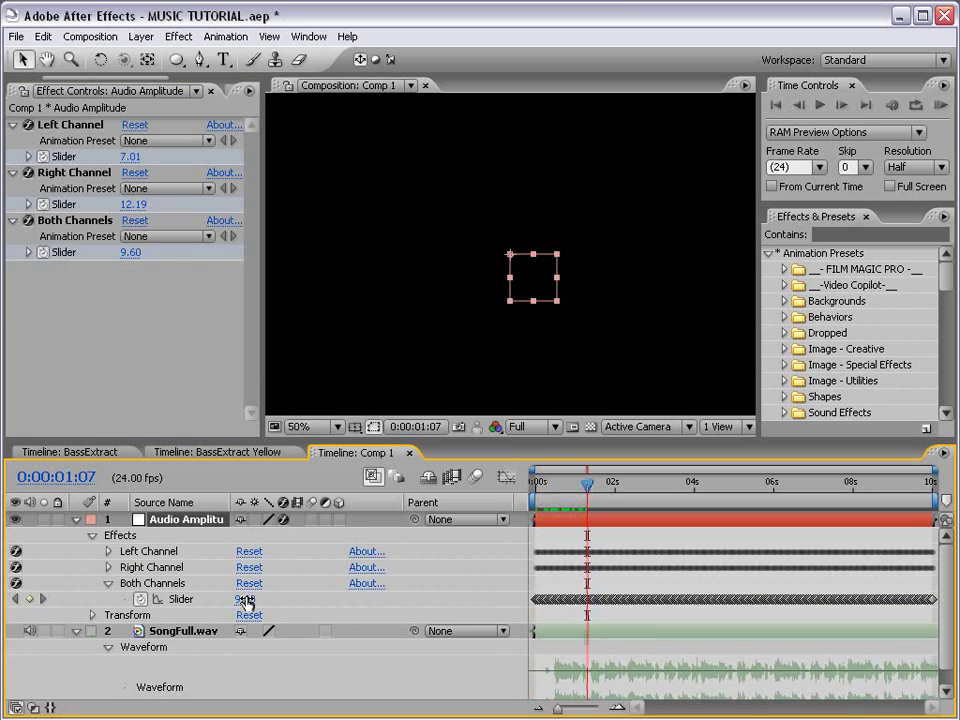
click(181, 599)
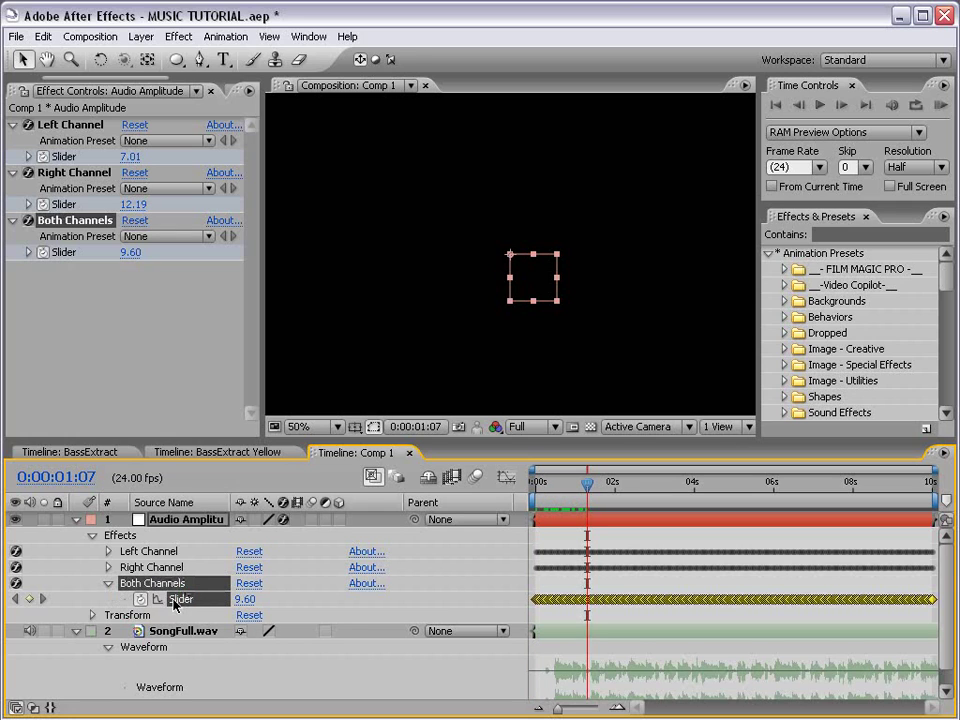
click(506, 477)
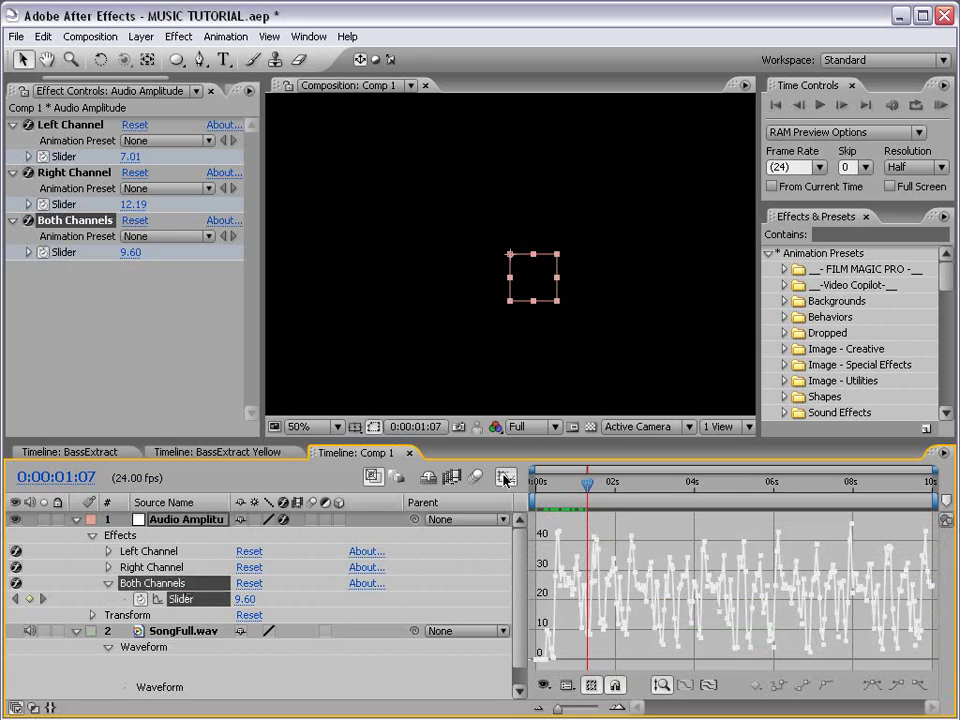
Scrub the Both Channels curve across the full 10 seconds, then collapse the Audio Amplitude layer.
scroll(550, 522, up, 3)
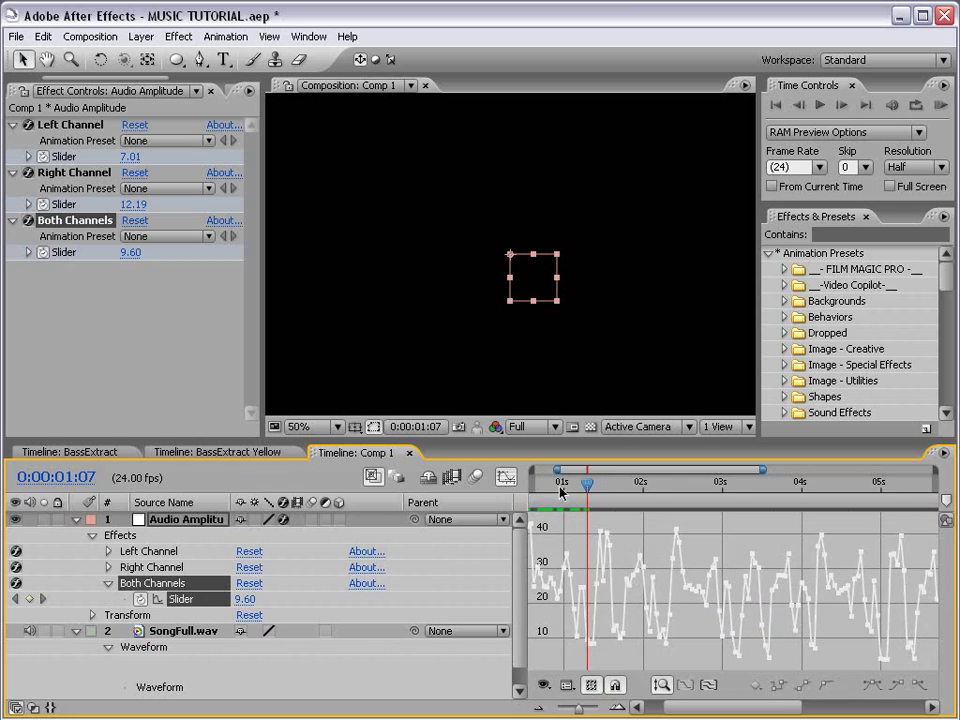
scroll(641, 620, left, 2)
drag(572, 486, 638, 488)
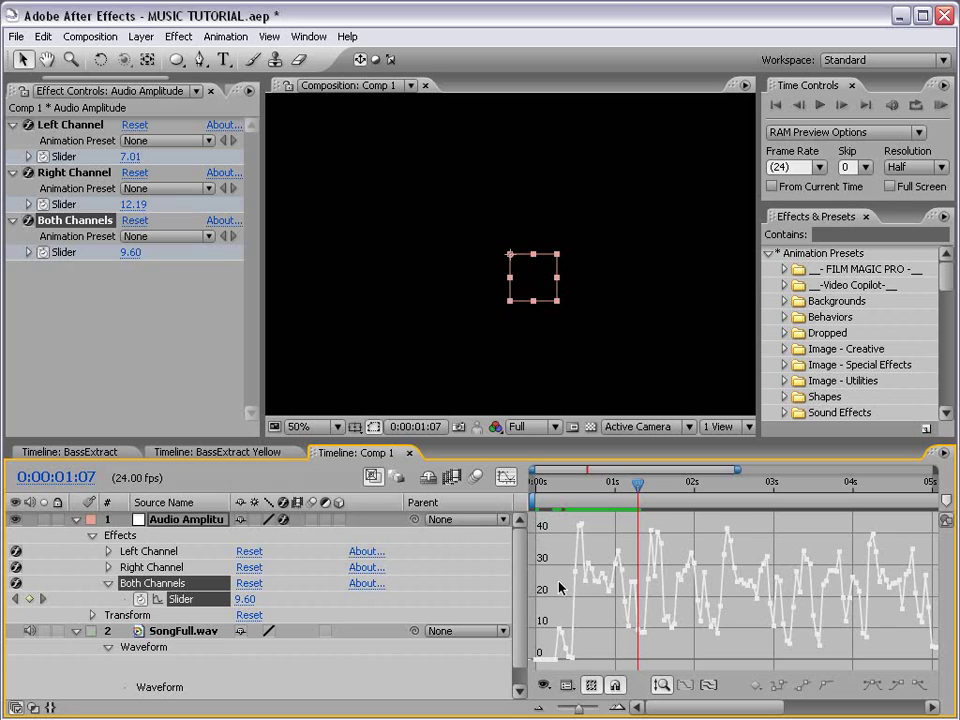
key(minus)
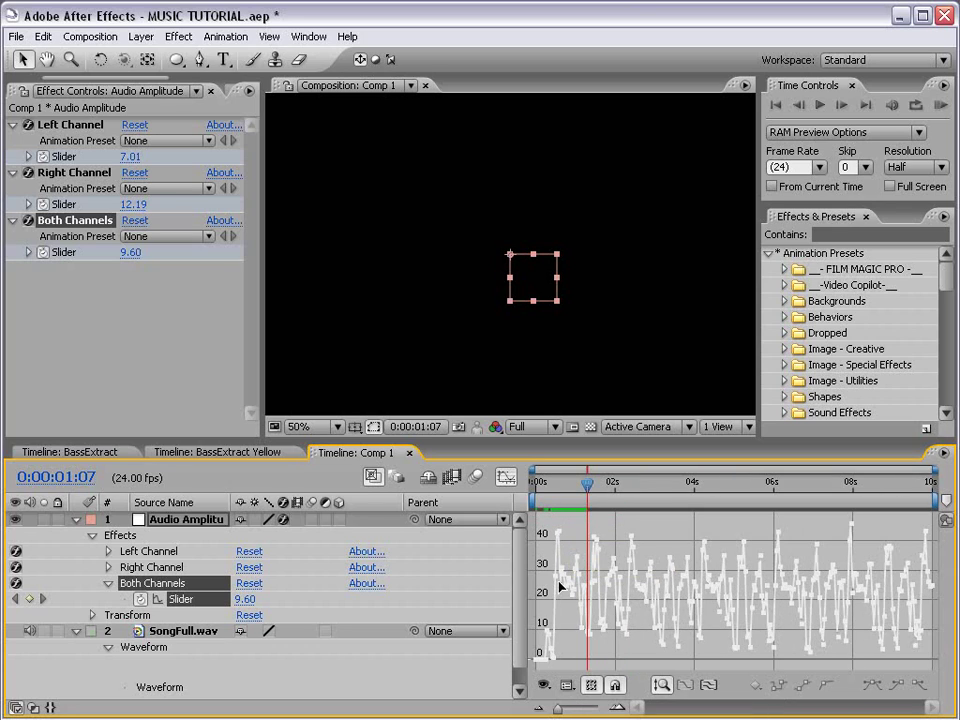
mouse_move(611, 567)
click(76, 519)
click(195, 521)
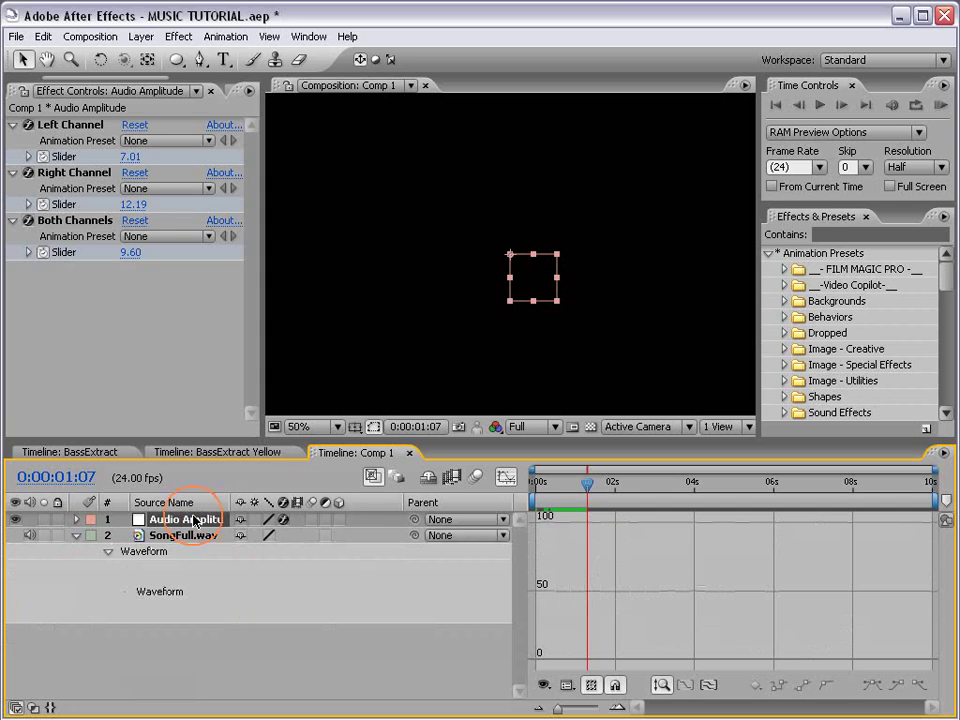
Delete the Audio Amplitude layer and apply the Bass & Treble effect to SongFull.wav.
key(Delete)
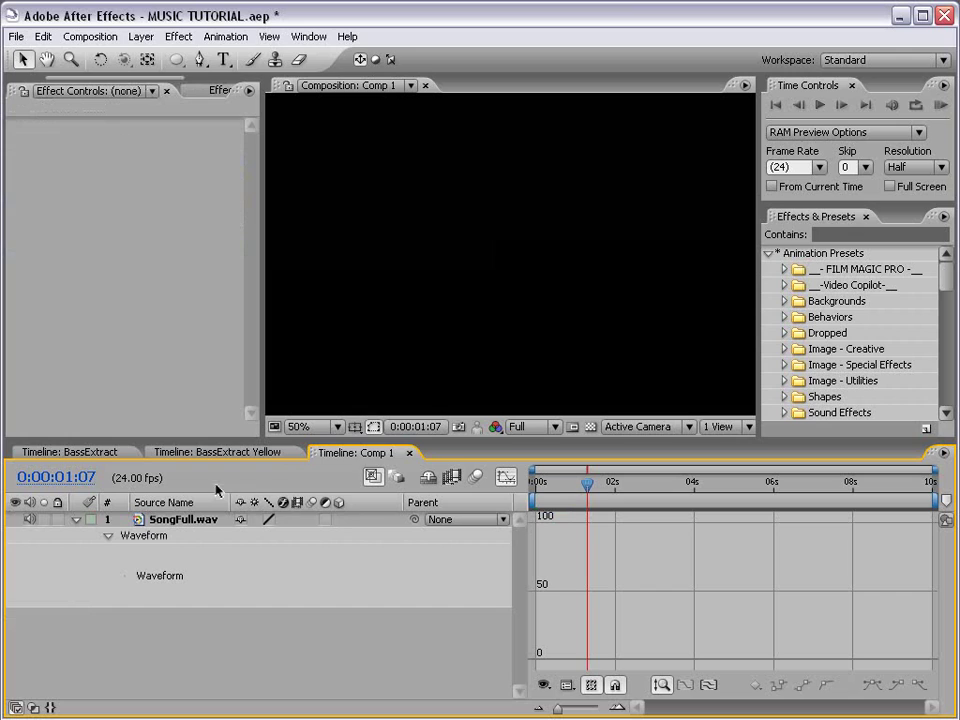
click(506, 478)
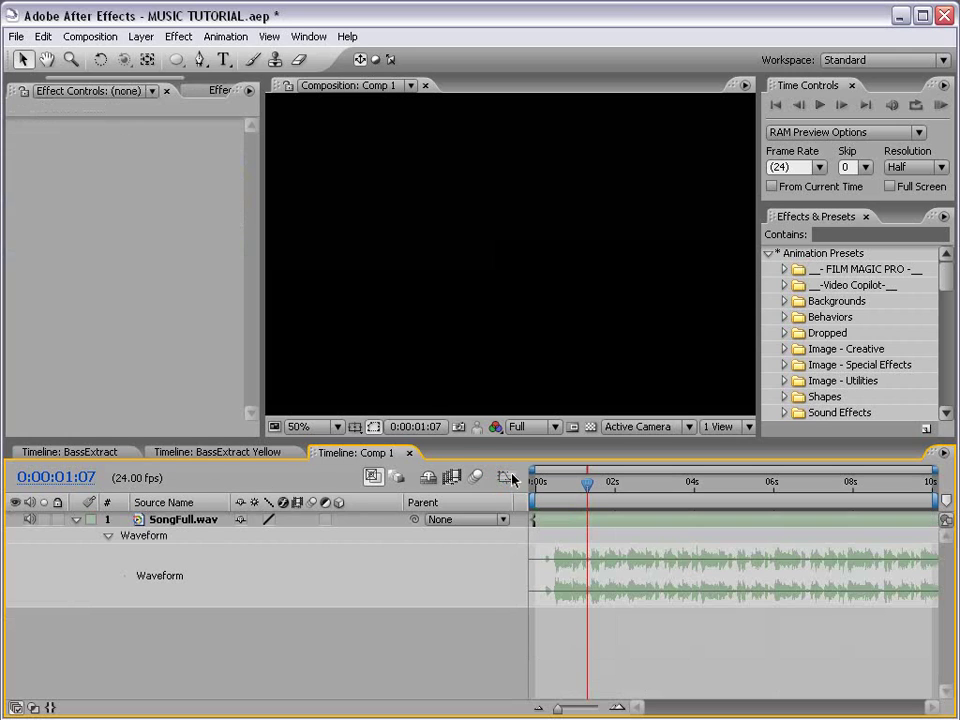
click(199, 521)
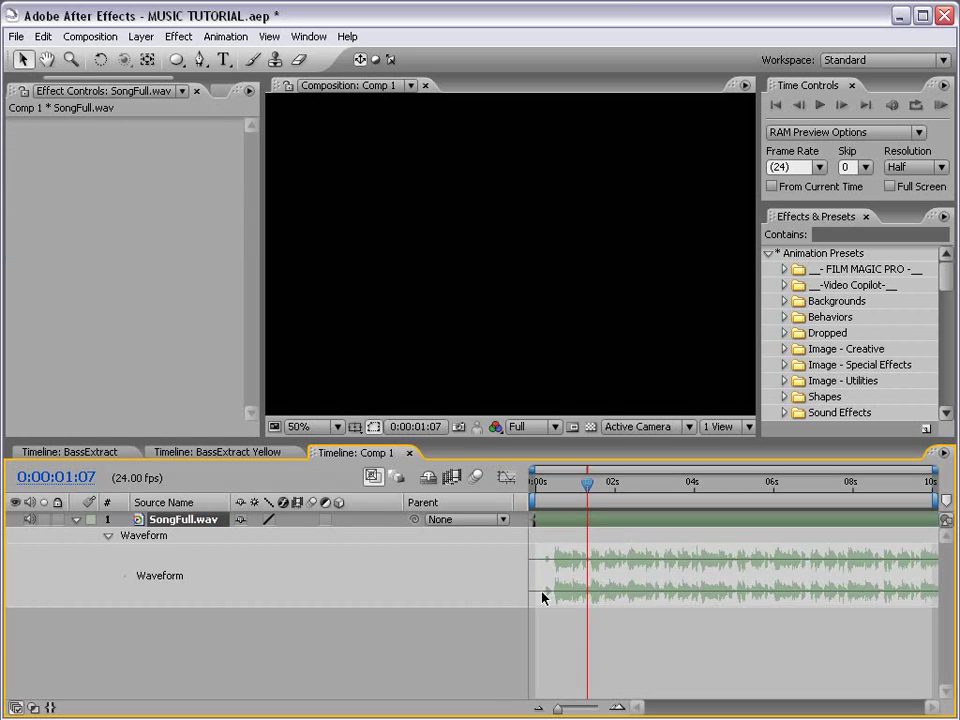
click(178, 36)
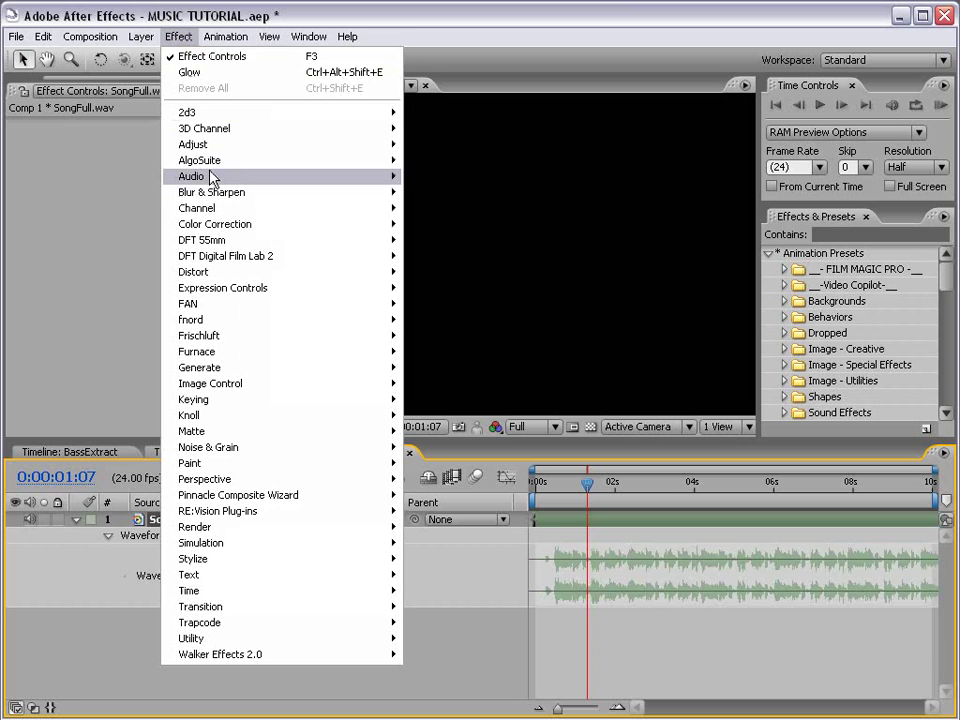
mouse_move(240, 177)
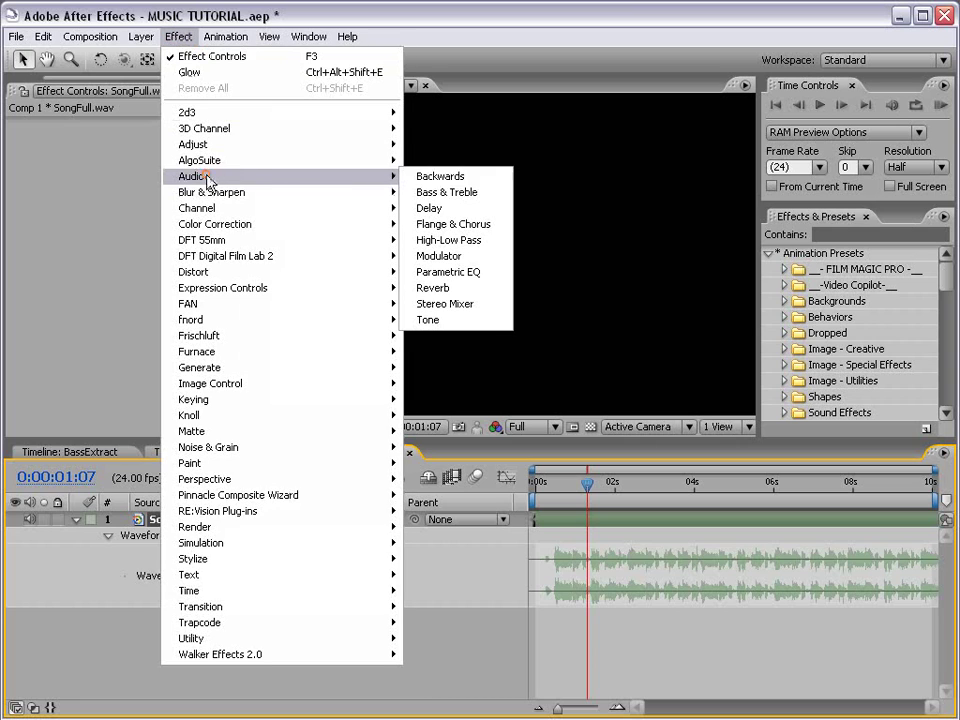
click(481, 193)
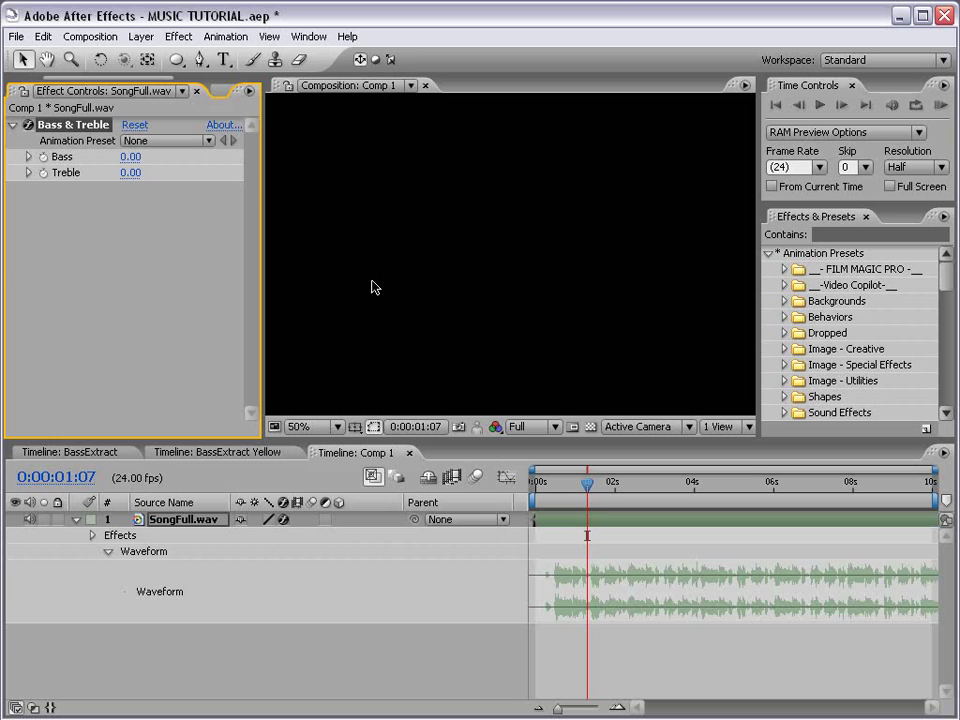
Set Bass & Treble to Treble -100 and Bass 50.
click(130, 173)
text(-100)
key(Return)
click(130, 157)
text(50)
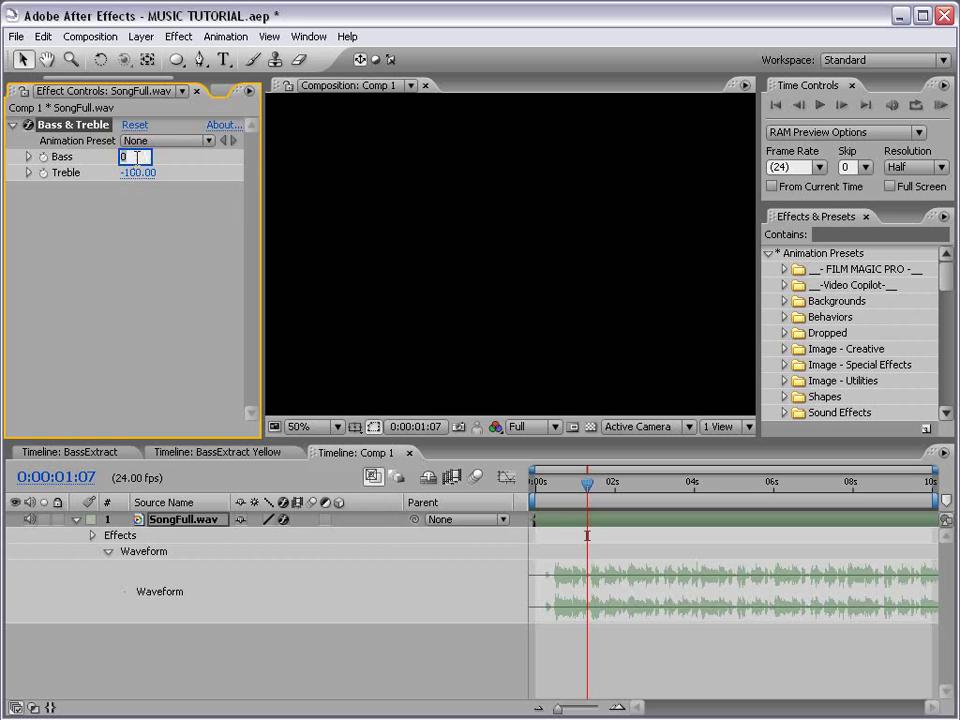
key(Return)
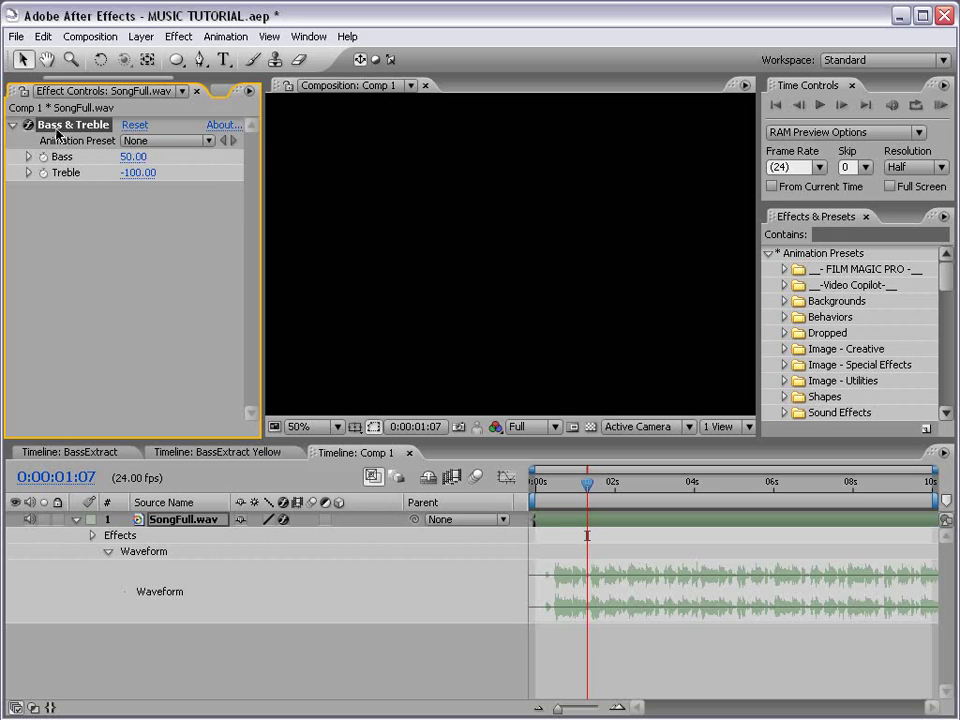
Toggle SongFull.wav's audio off and back on.
click(199, 522)
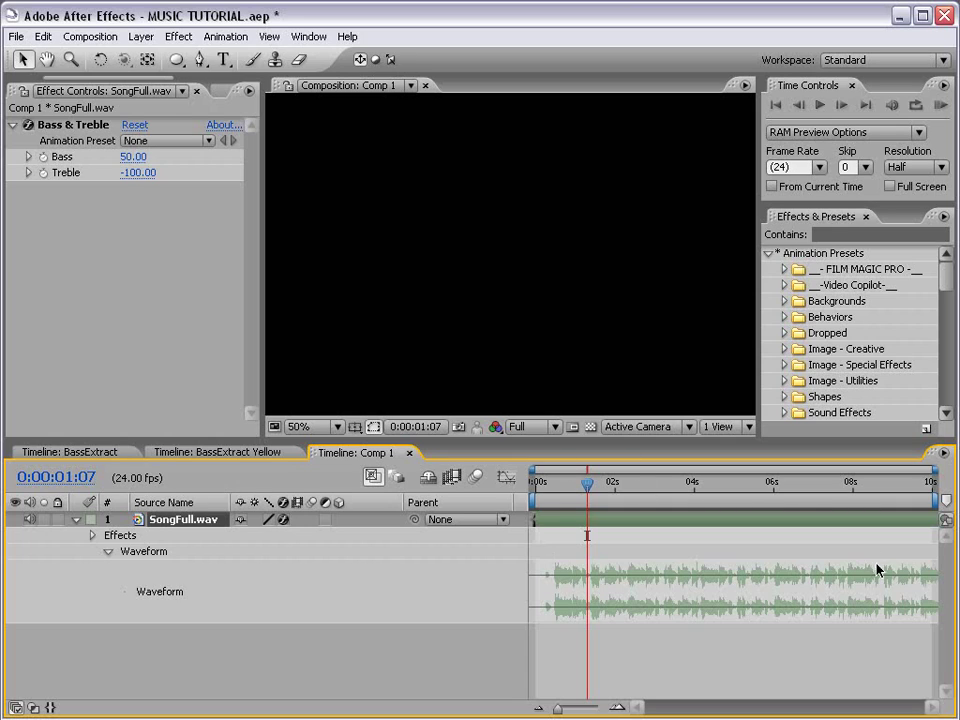
click(30, 520)
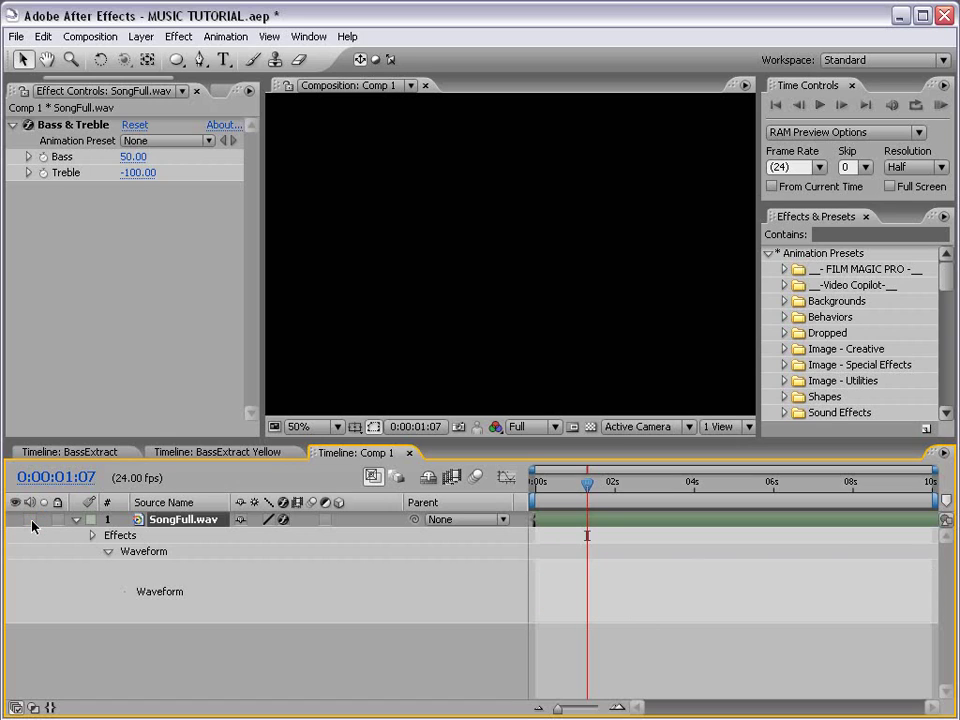
click(30, 520)
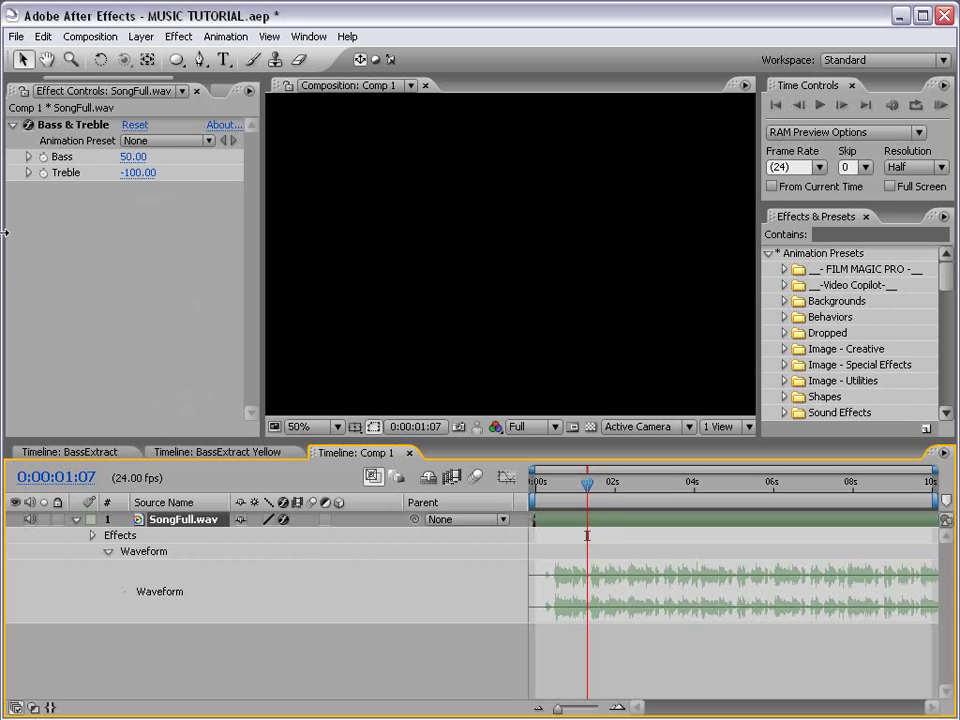
Convert the filtered SongFull.wav audio into amplitude keyframes.
right_click(172, 519)
mouse_move(209, 698)
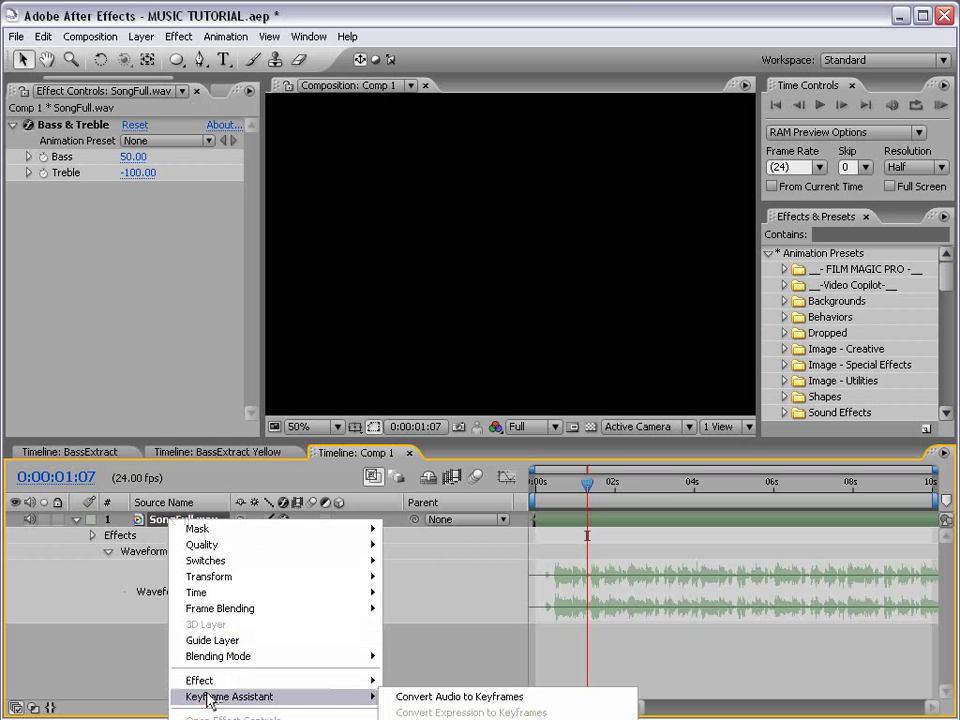
click(465, 698)
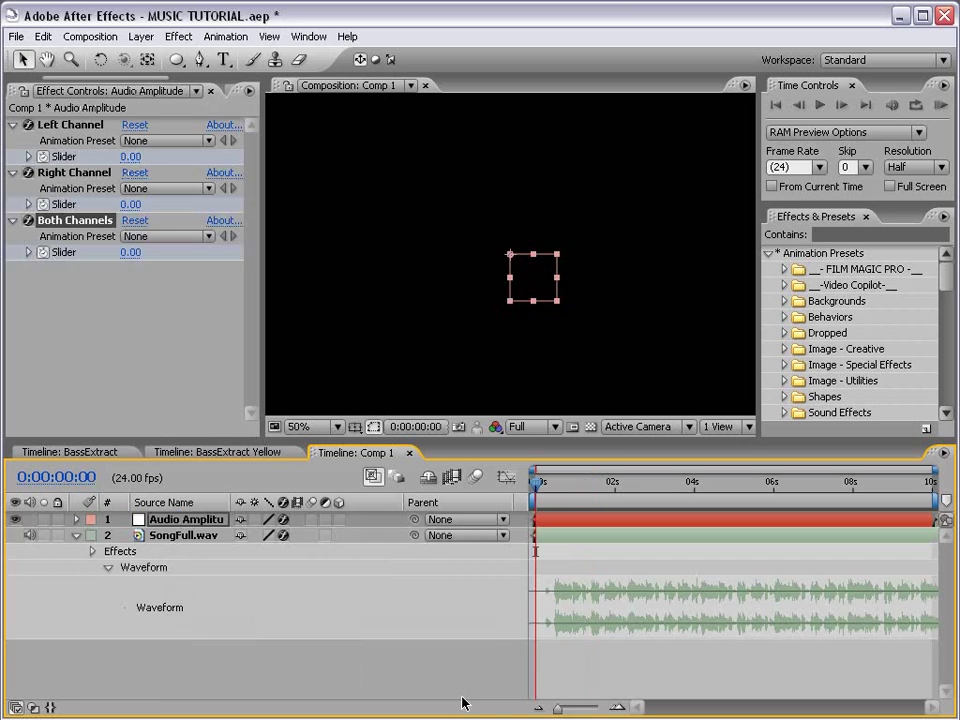
Rename the new Audio Amplitude layer to Bass.
click(179, 521)
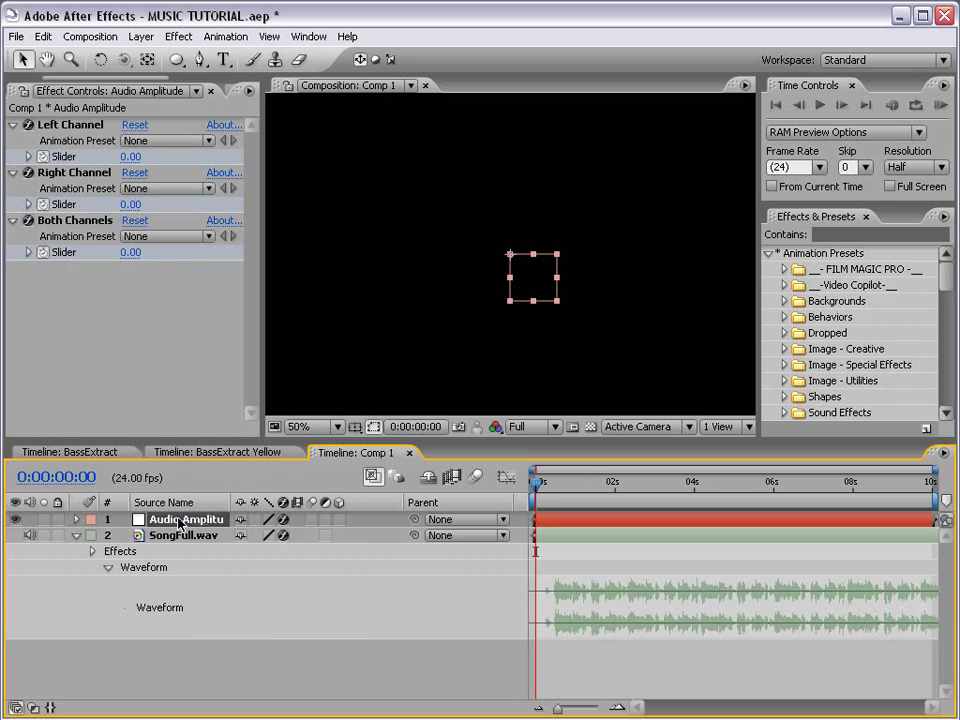
key(Return)
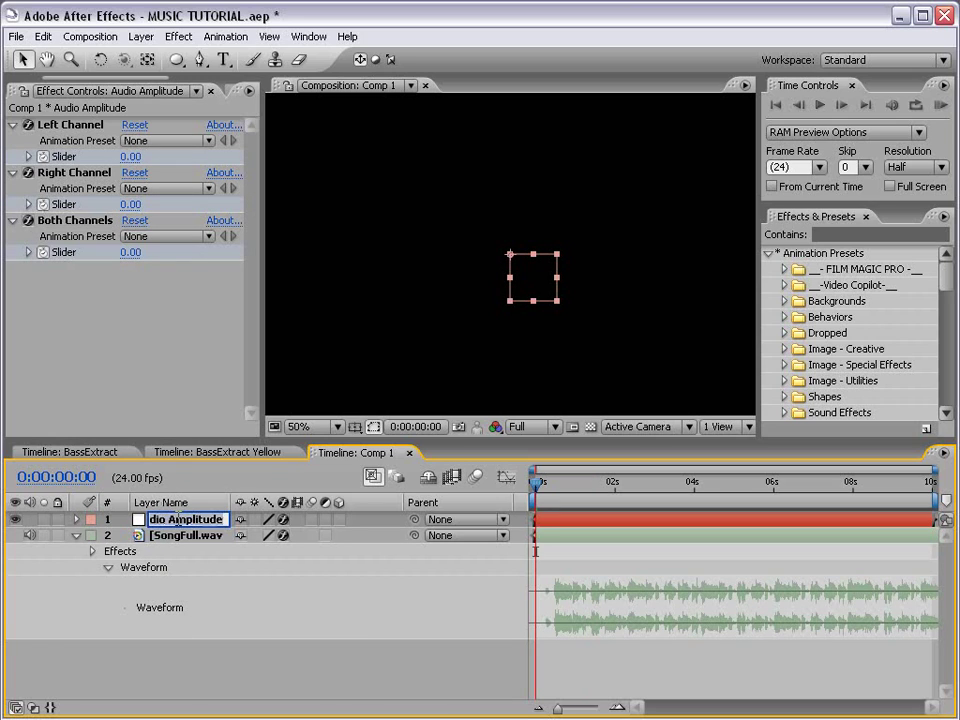
text(BA)
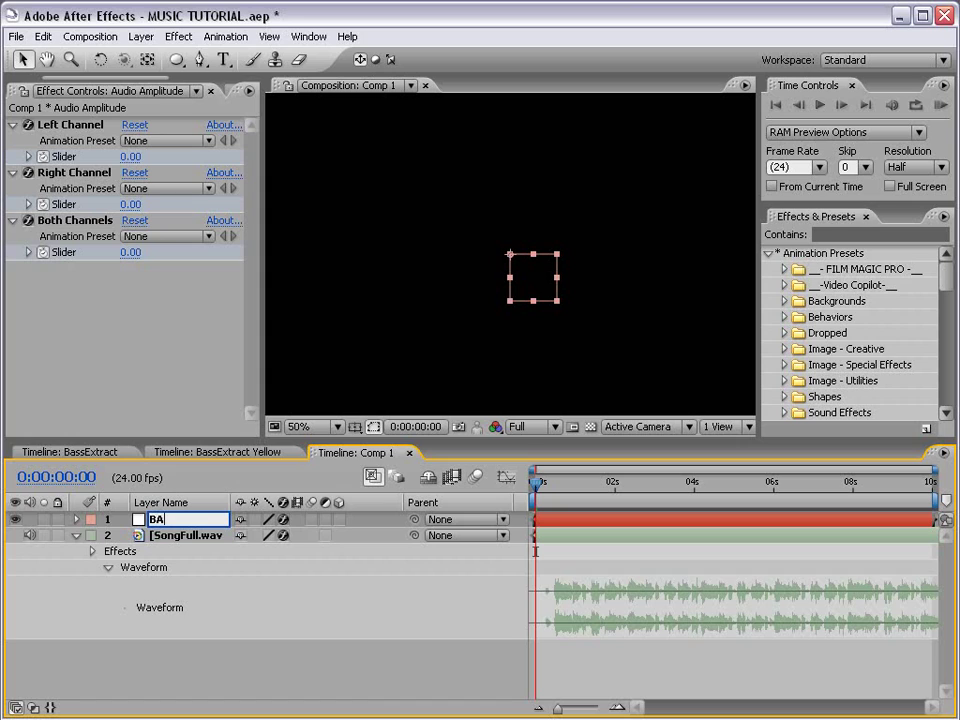
key(BackSpace)
key(BackSpace)
click(188, 660)
click(163, 538)
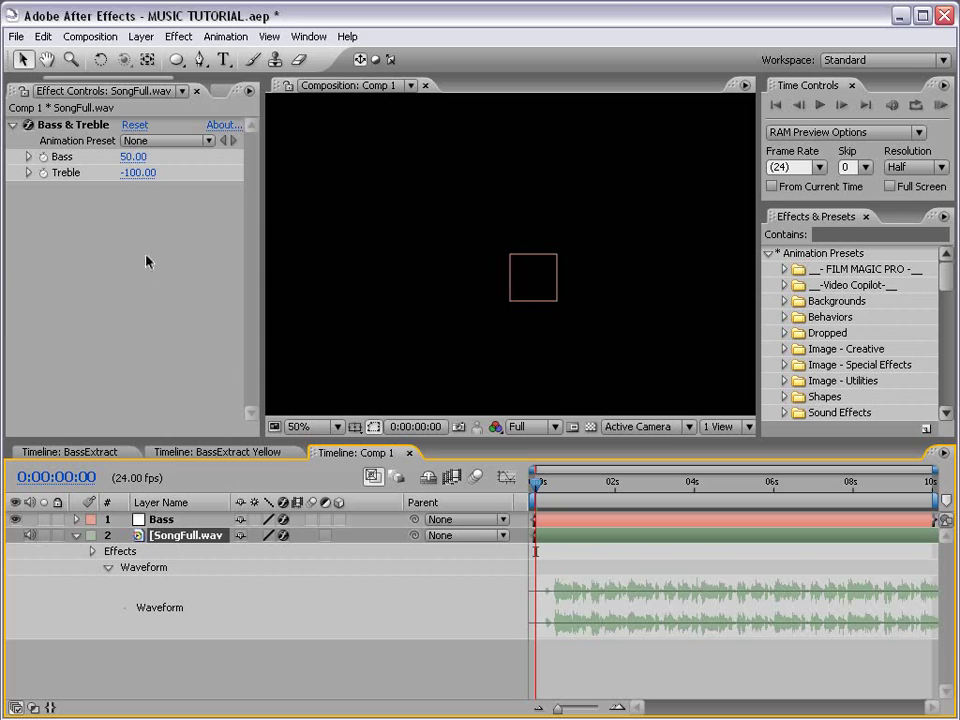
Change Bass & Treble to Treble 50 and Bass -100.
click(138, 172)
text(50)
key(Return)
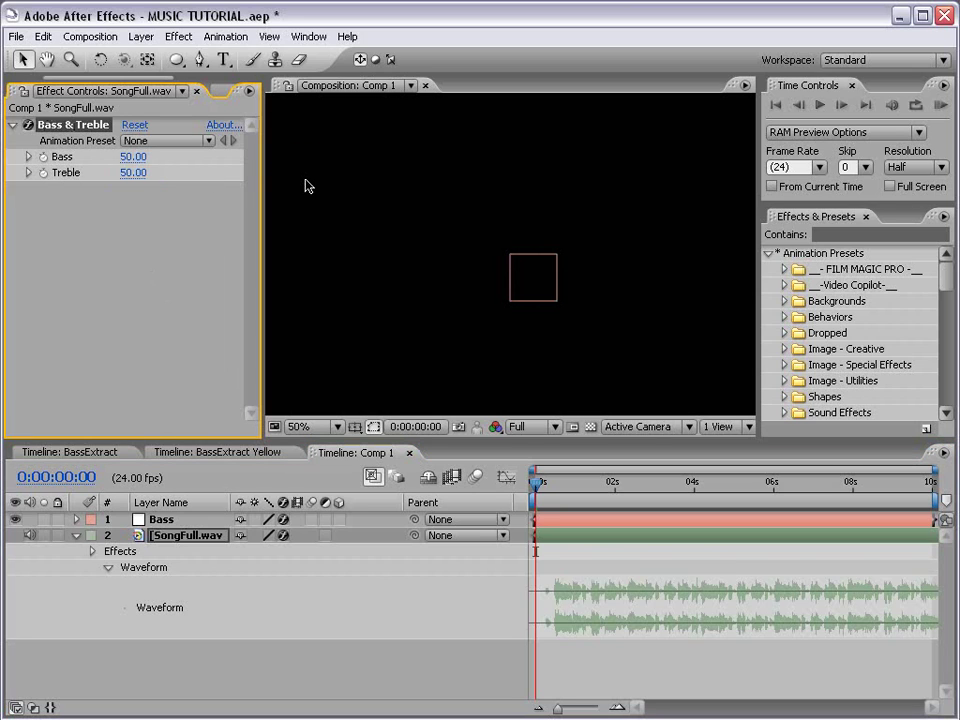
click(134, 156)
text(-1)
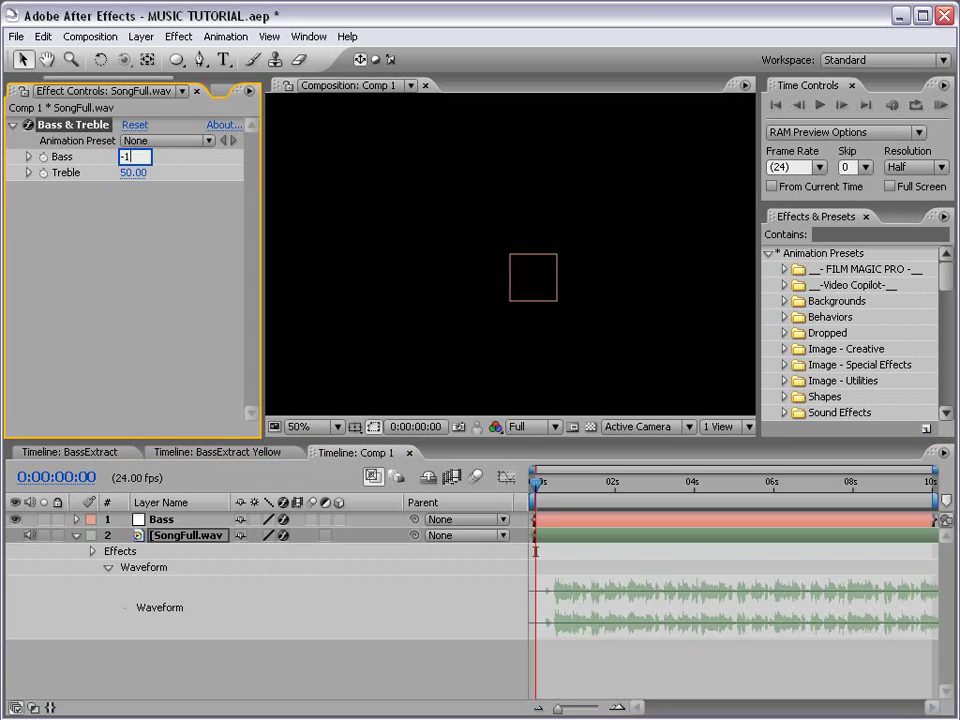
key(Return)
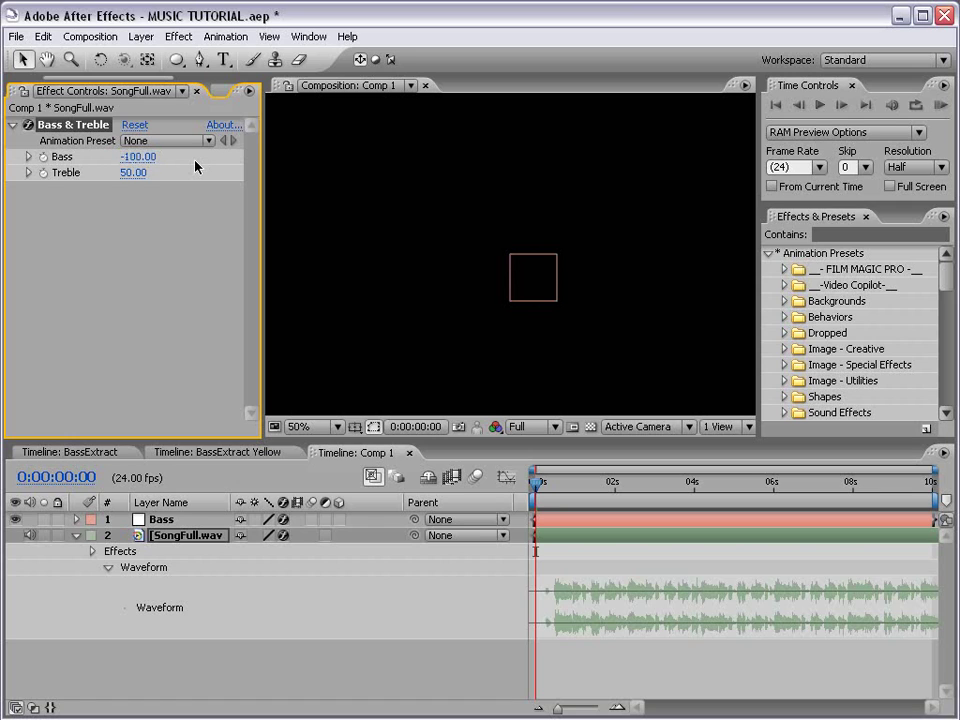
Convert SongFull.wav's audio to keyframes again, creating a second Audio Amplitude layer.
right_click(166, 537)
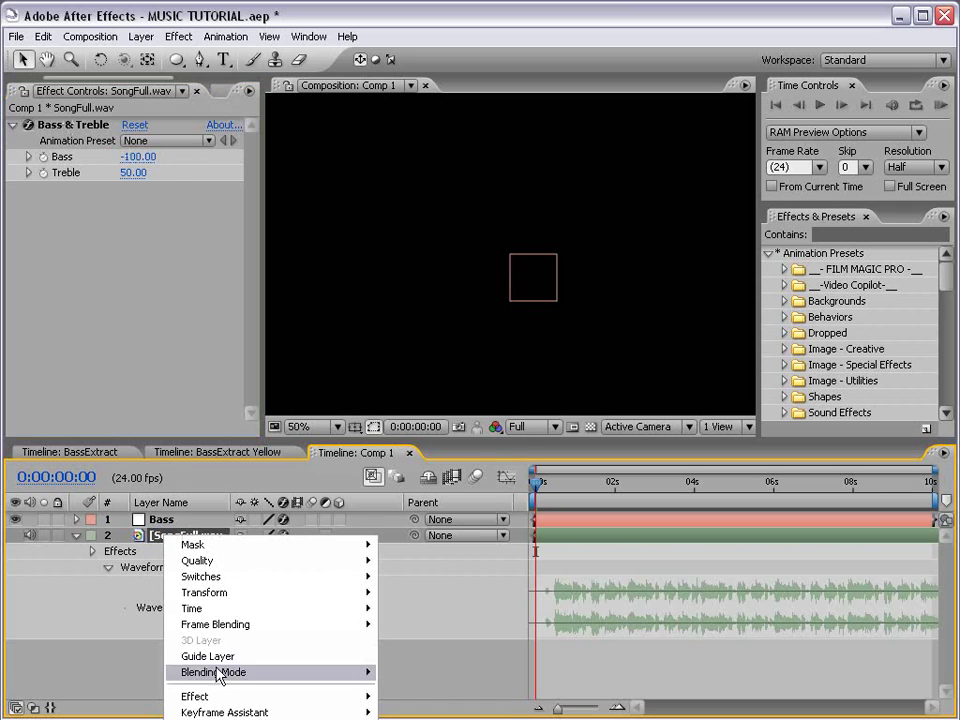
mouse_move(204, 714)
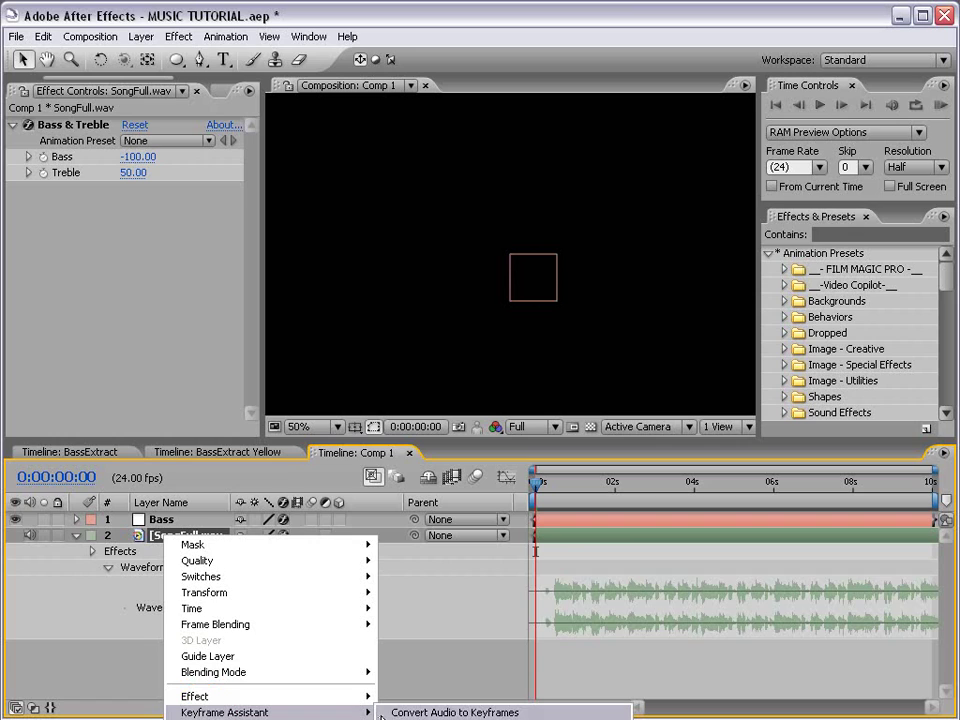
click(470, 712)
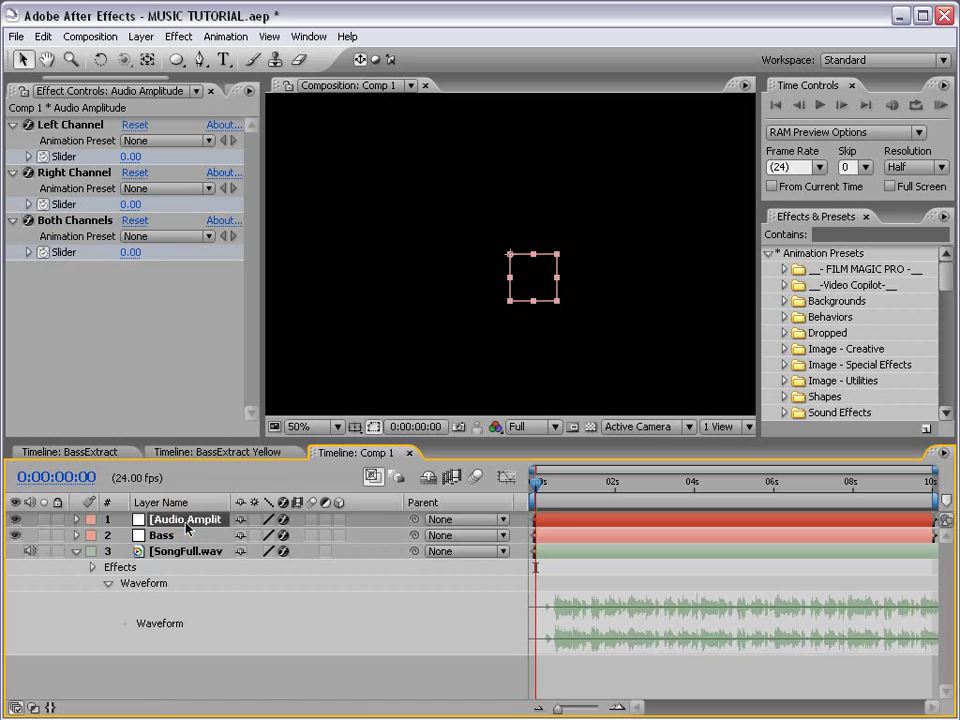
Name the new amplitude layer Treble and confirm the Bass layer's name.
key(Return)
text(Treble)
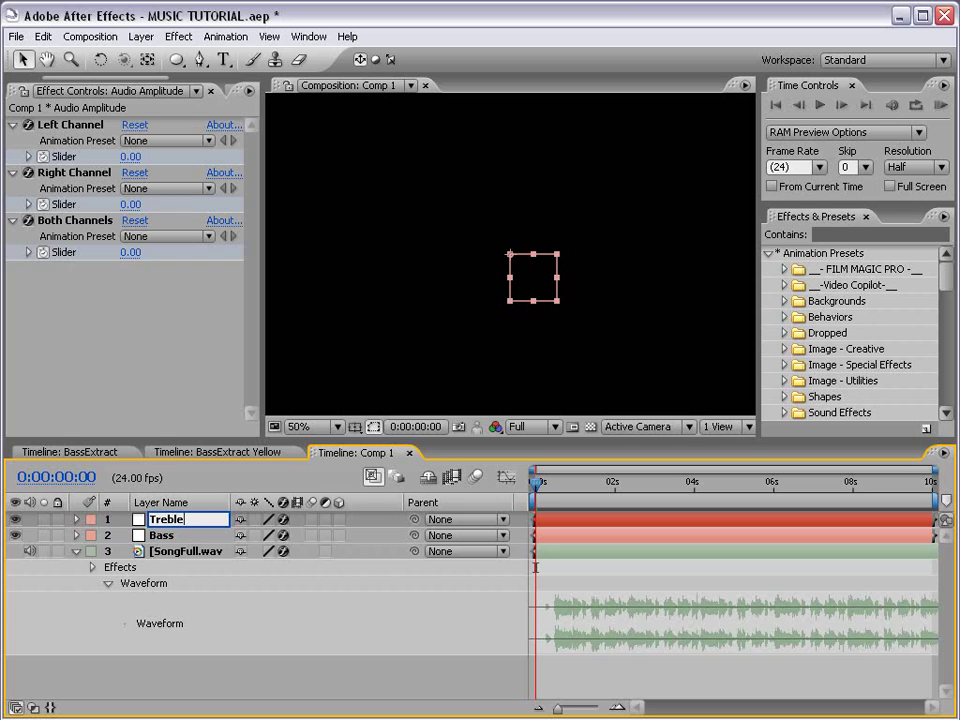
key(Return)
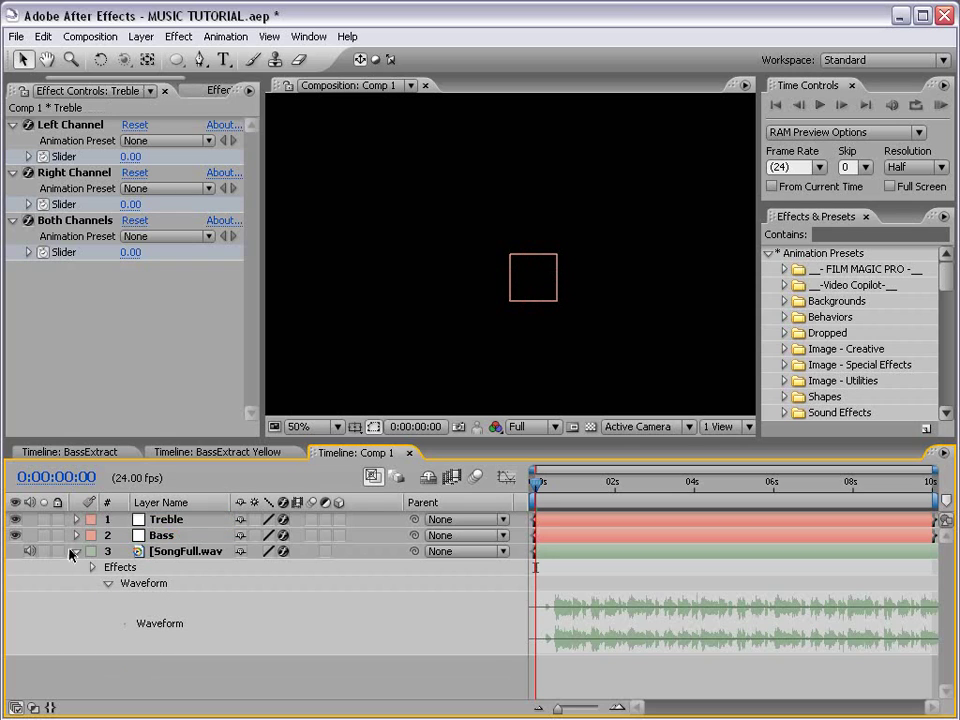
click(76, 551)
click(167, 535)
key(Return)
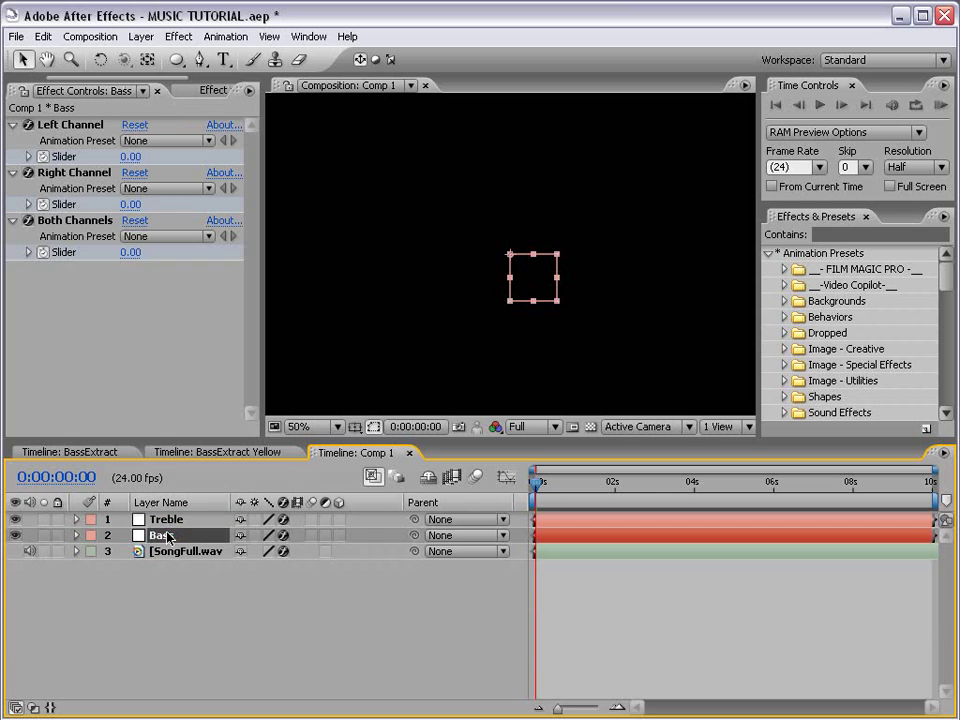
key(Return)
Delete the Left Channel and Right Channel effects from the Bass layer.
key(u)
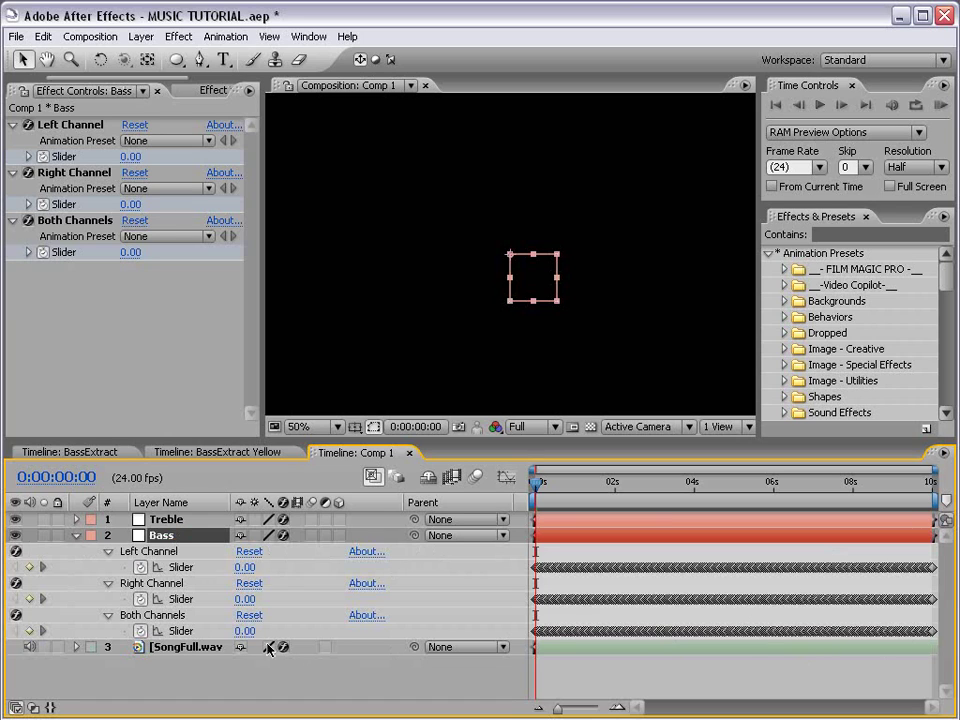
click(146, 552)
shift+click(140, 584)
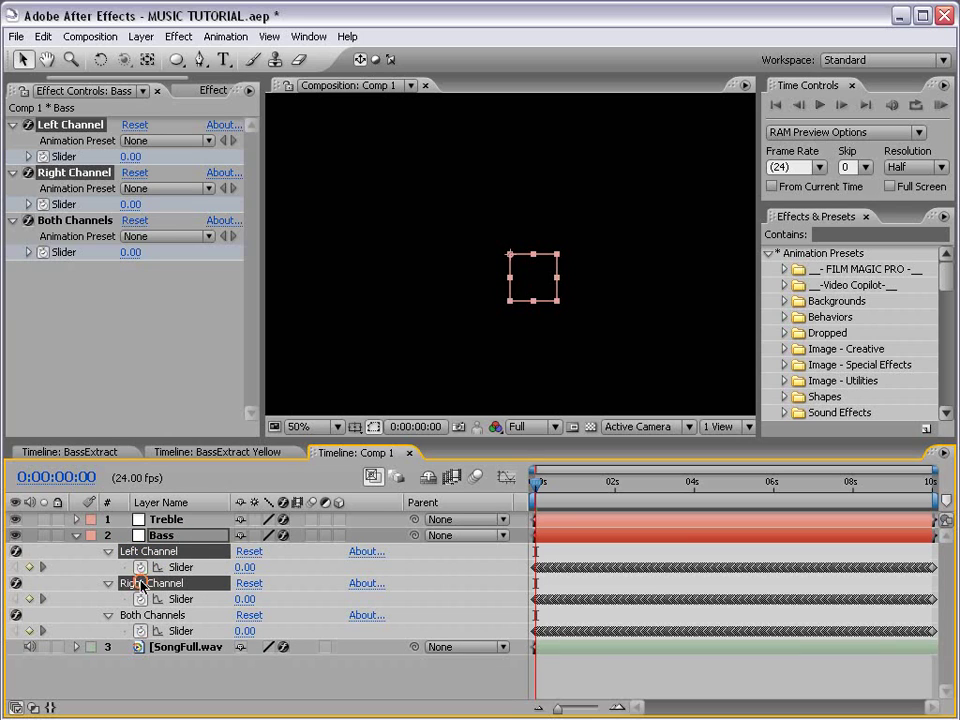
key(Delete)
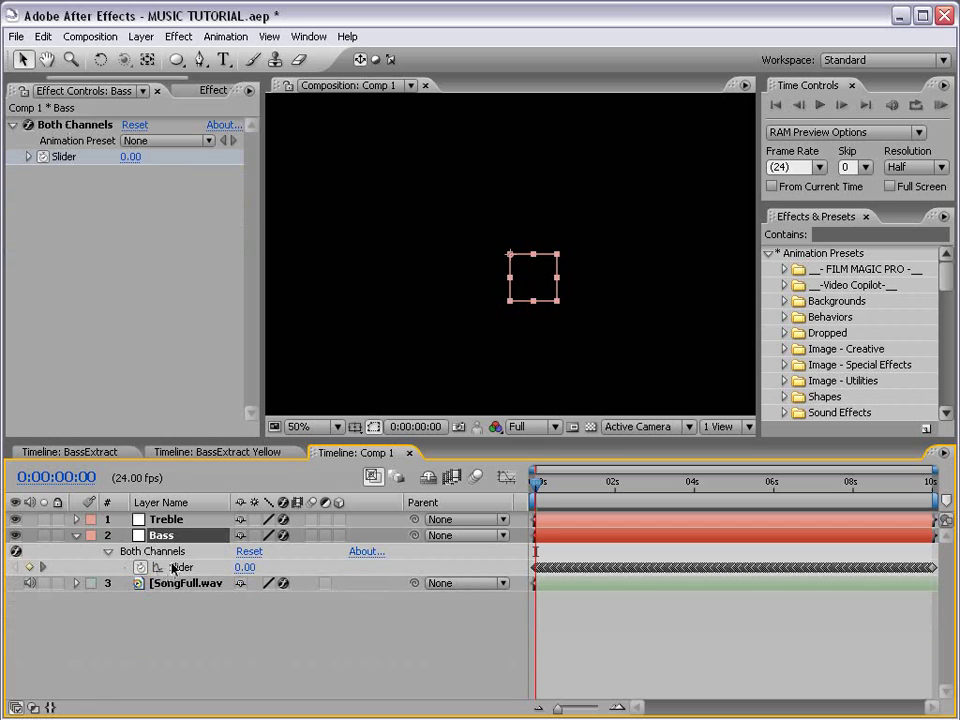
Delete the Left Channel and Right Channel effects from the Treble layer.
click(76, 519)
click(92, 535)
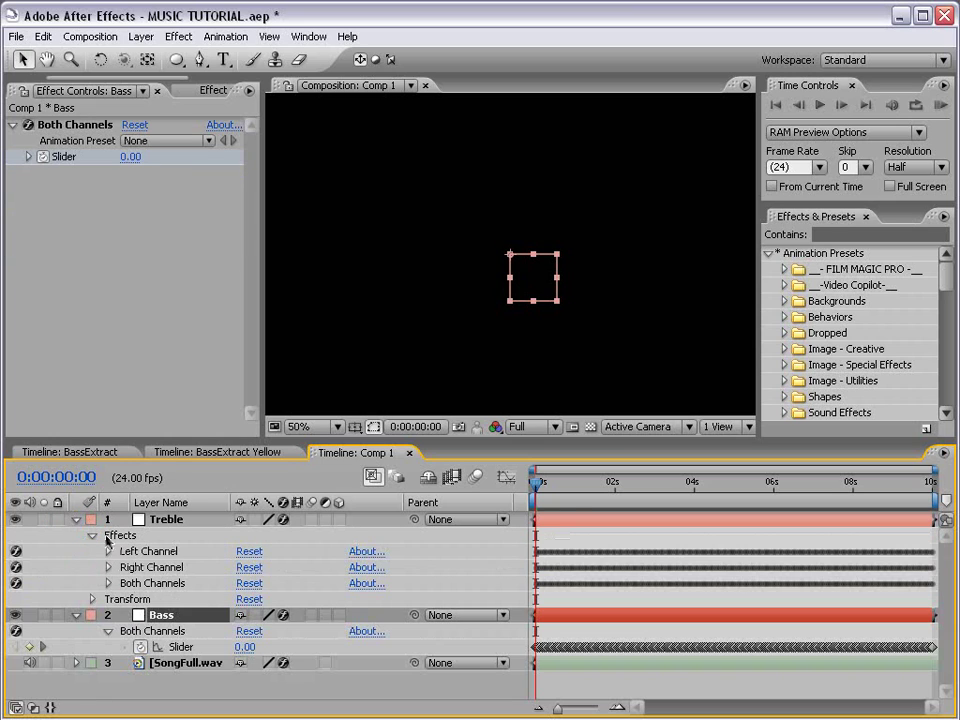
click(171, 551)
shift+click(146, 567)
key(Delete)
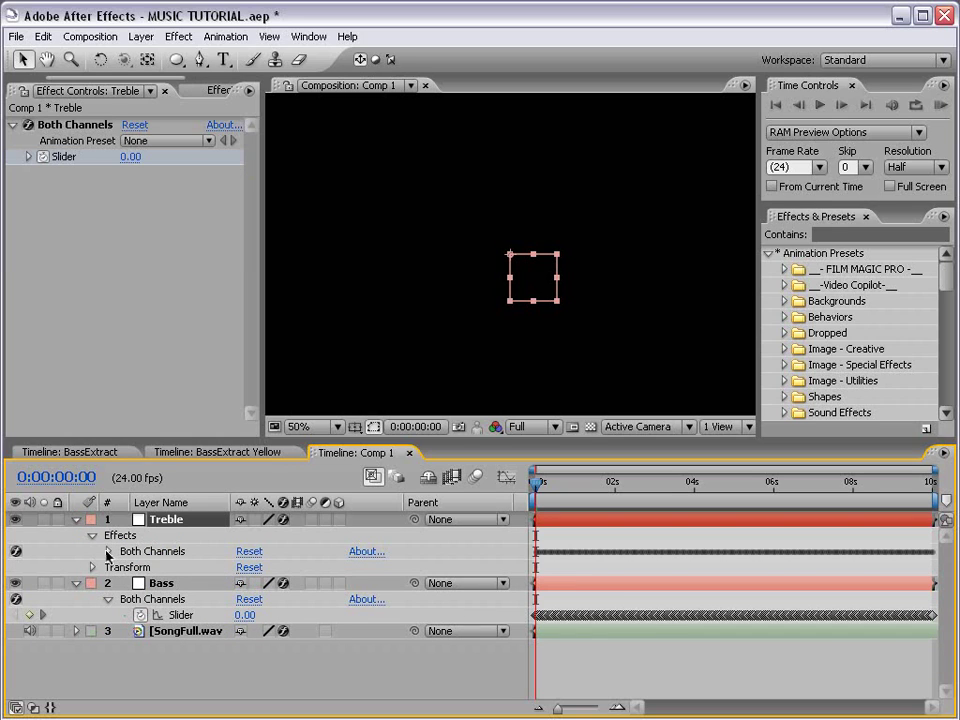
Move to 1 second and play the comp to watch the Treble and Bass slider values.
click(107, 551)
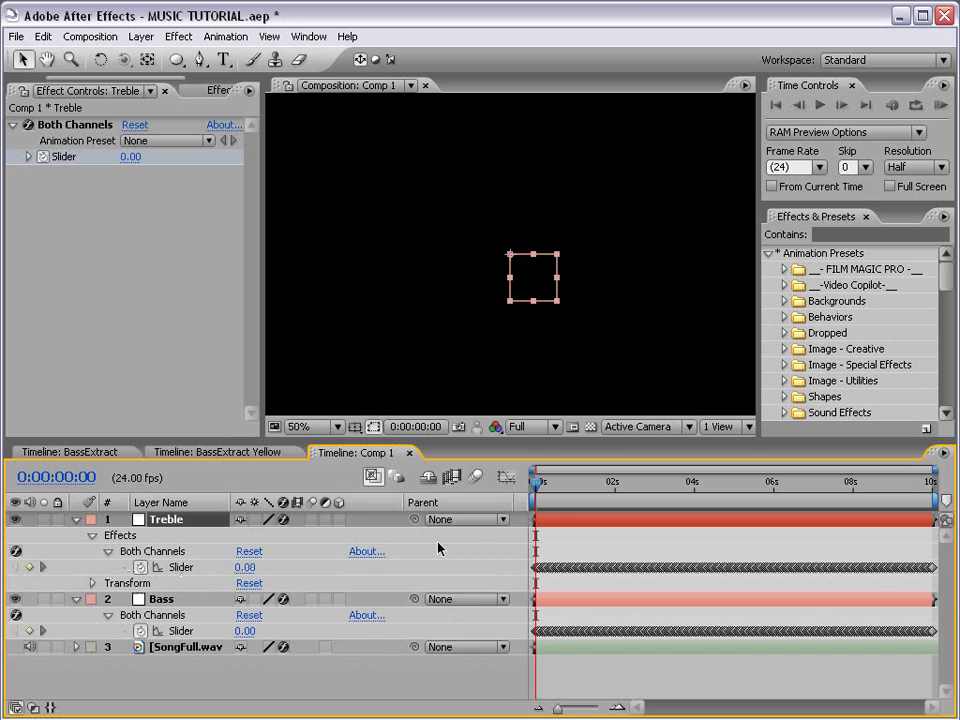
drag(536, 489, 575, 489)
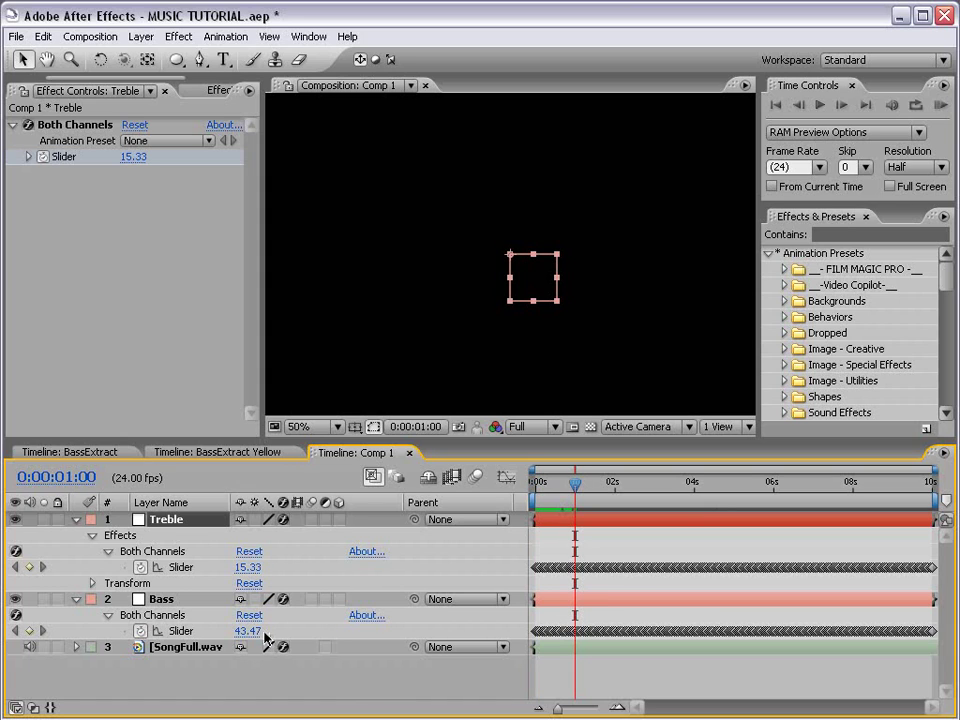
click(186, 601)
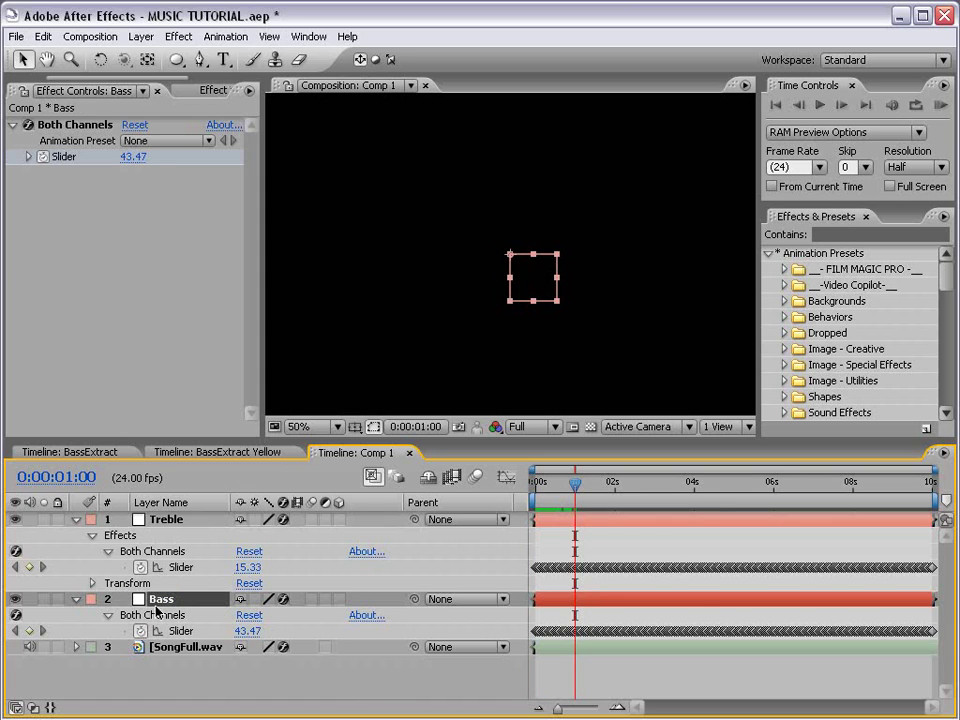
click(163, 523)
key(space)
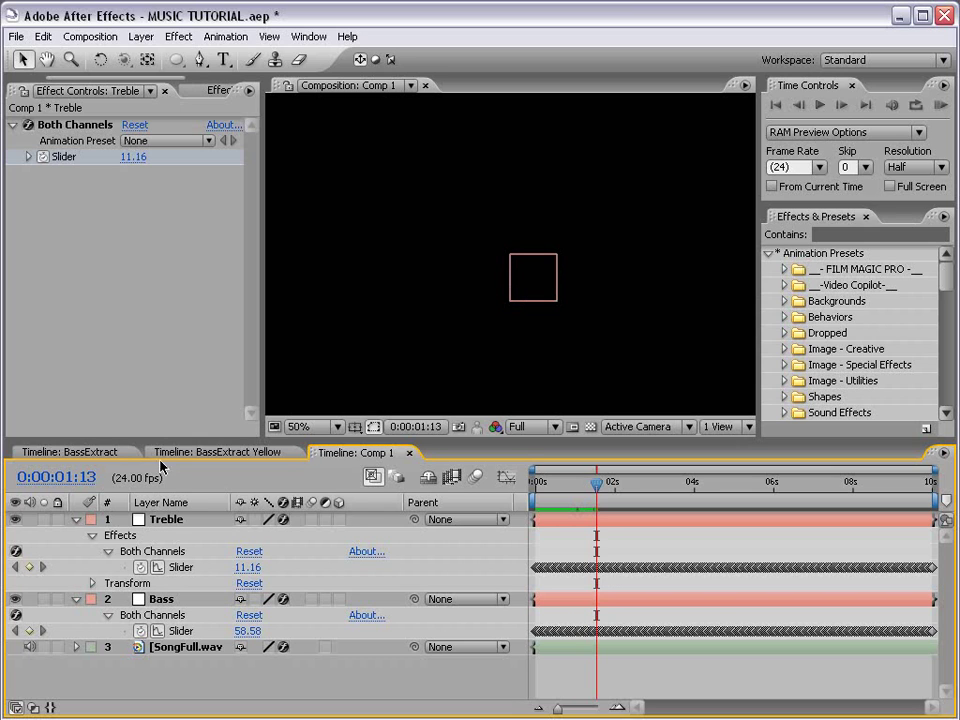
Drag the Treble square to the left and the Bass square to the right.
drag(163, 442, 163, 411)
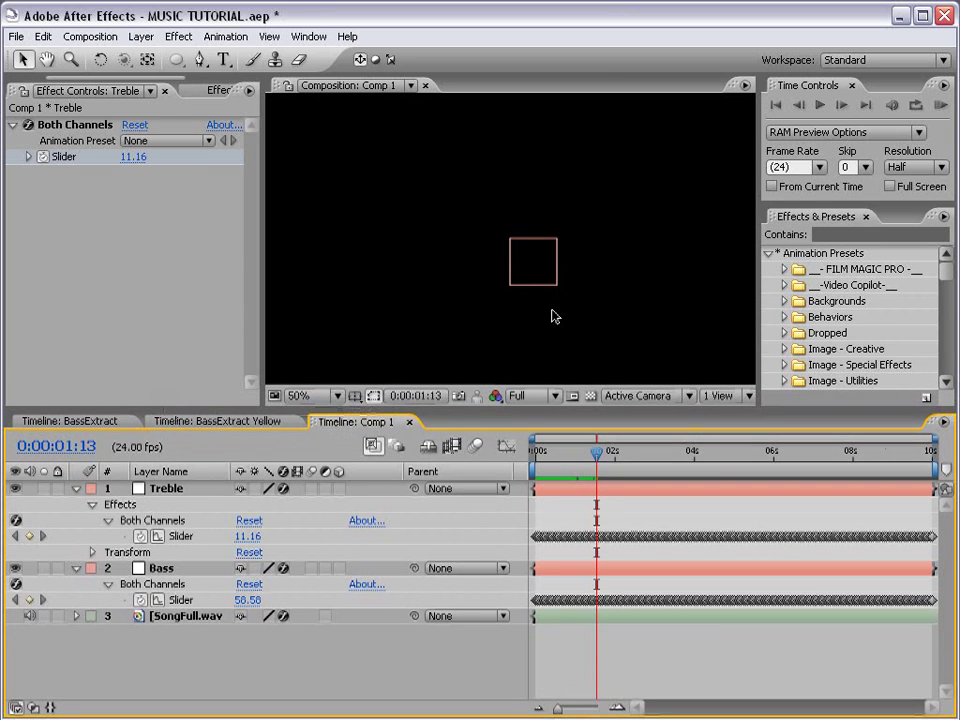
click(525, 268)
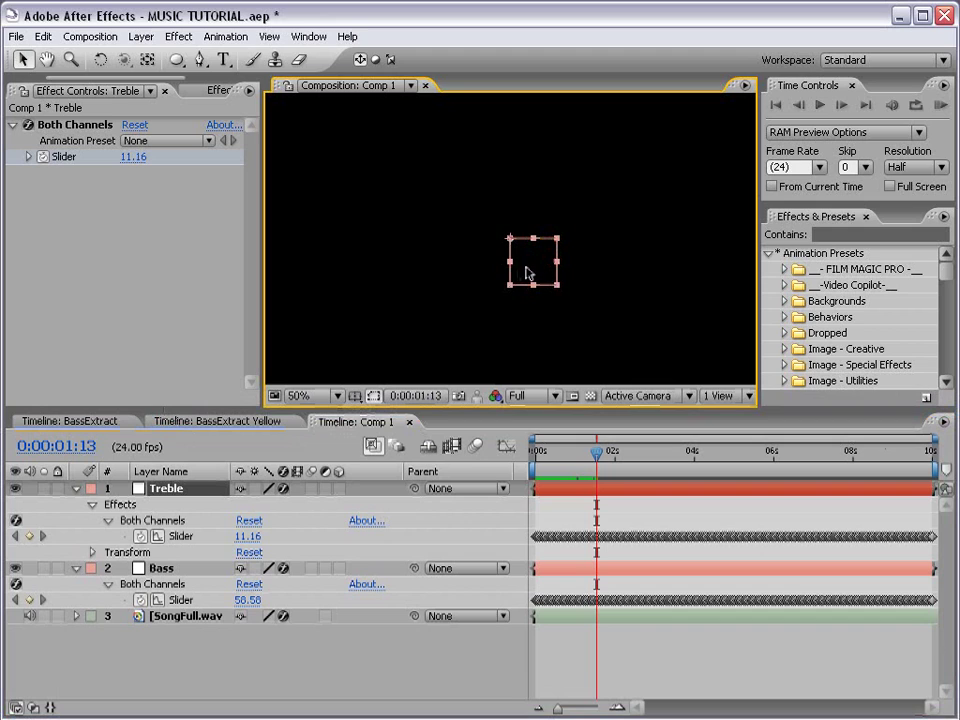
drag(542, 270, 459, 274)
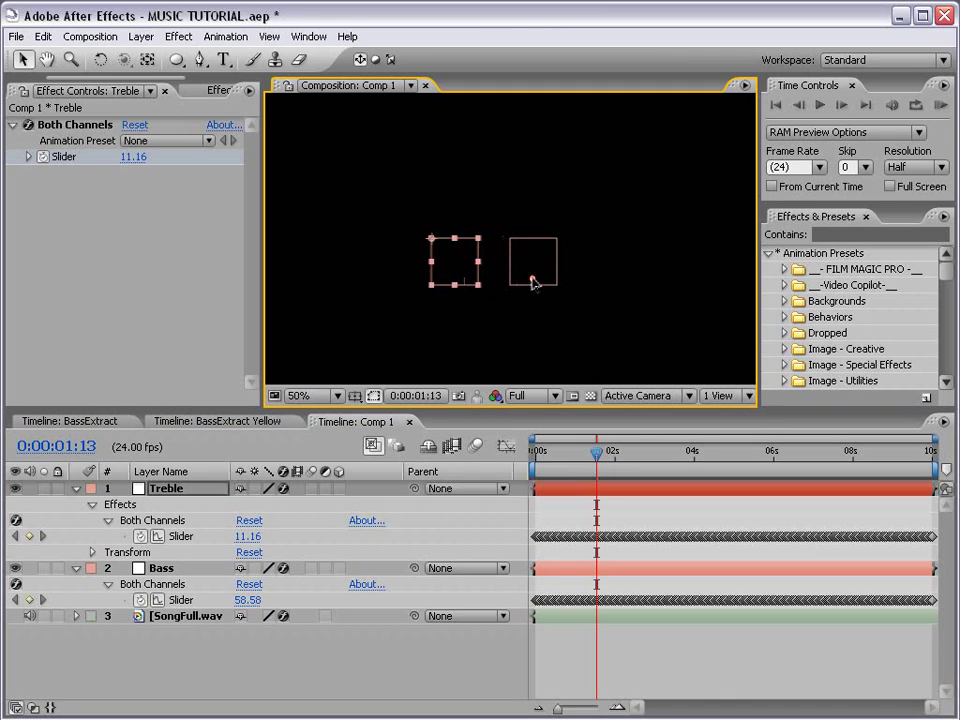
drag(534, 283, 563, 279)
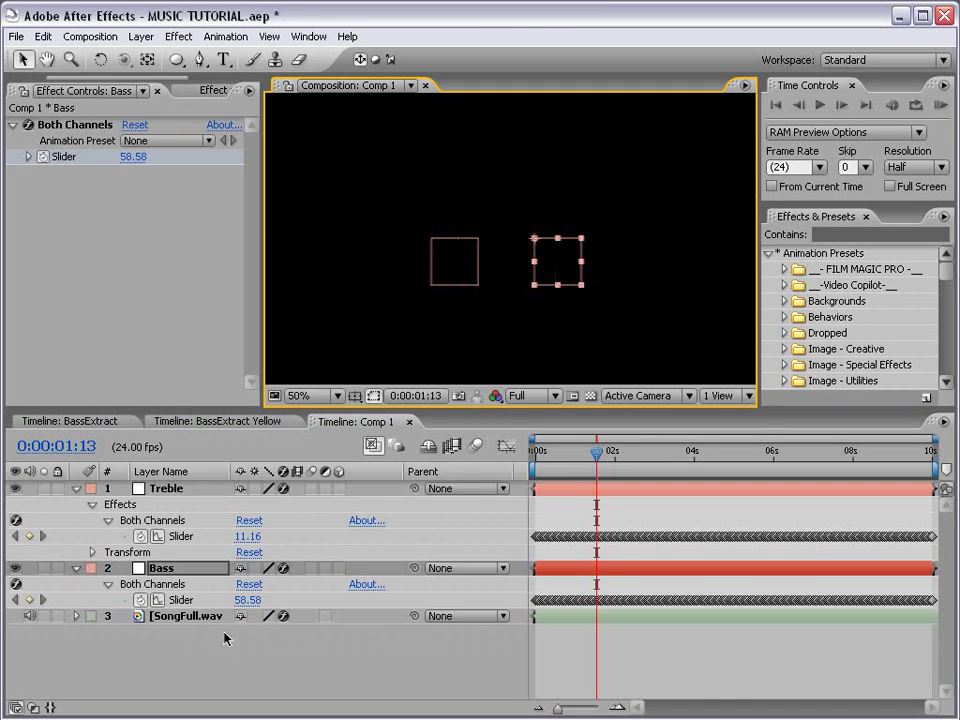
Show Treble's Position (472.0, 360.0) together with its Both Channels slider (11.16).
key(ctrl+Up)
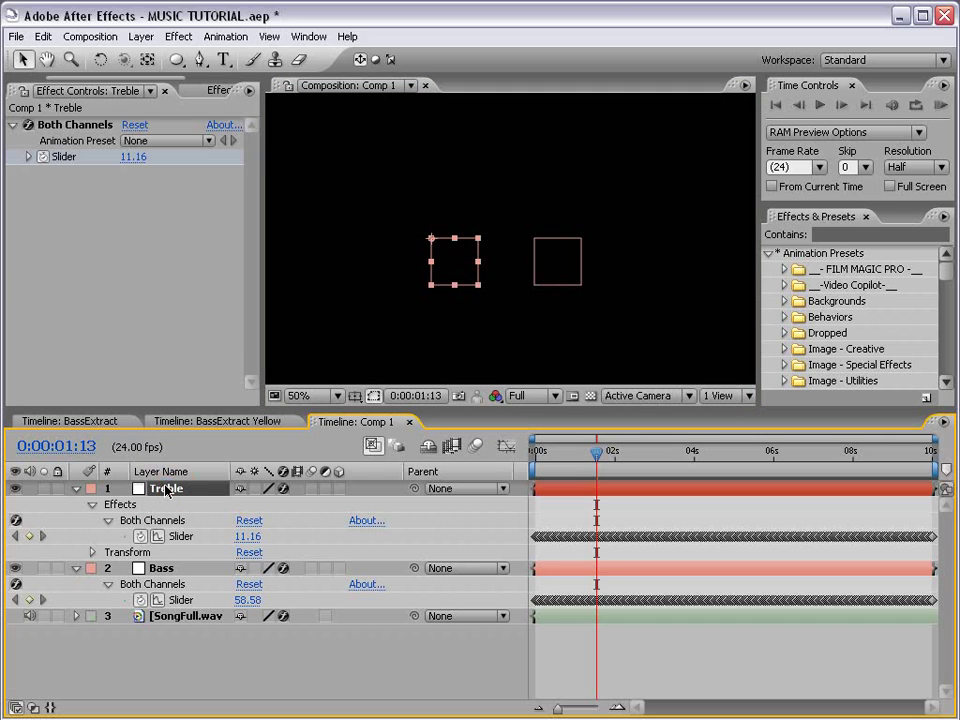
key(p)
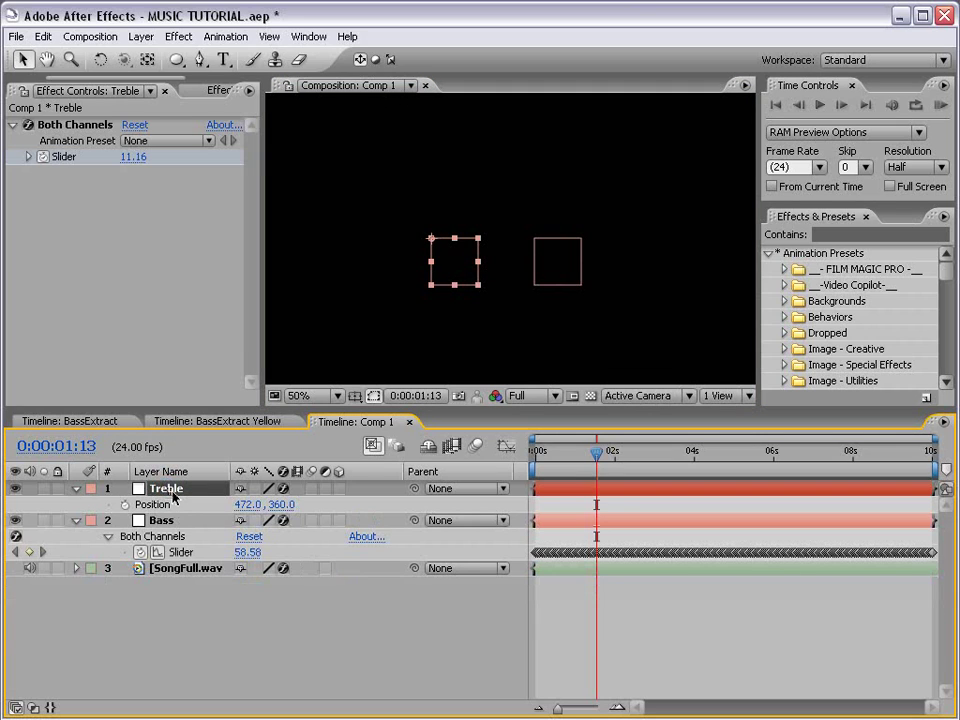
key(shift+e)
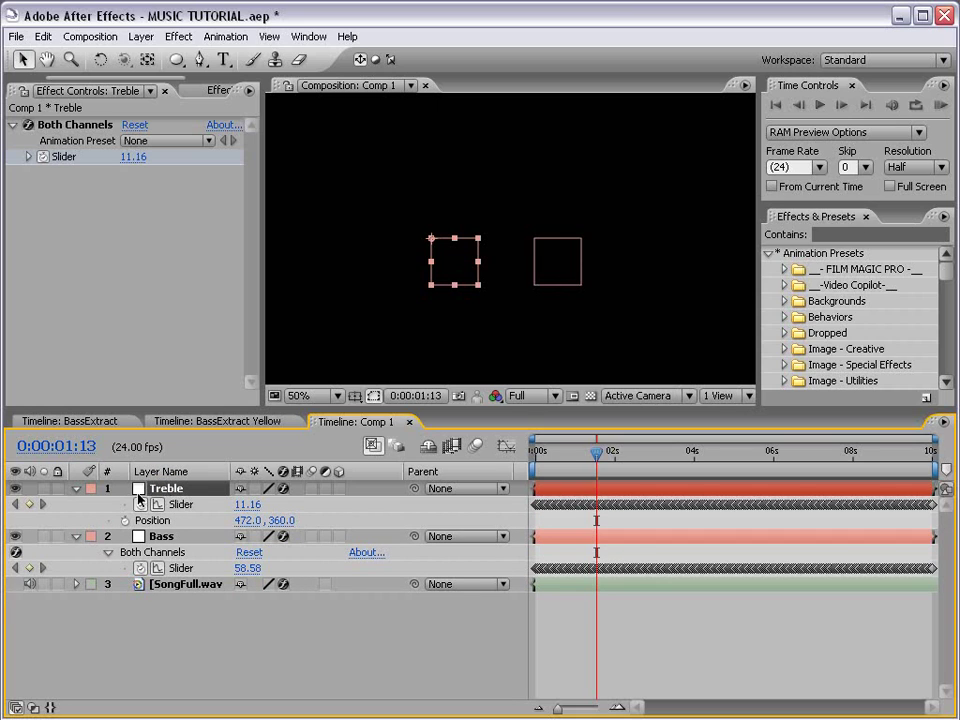
key(shift+e)
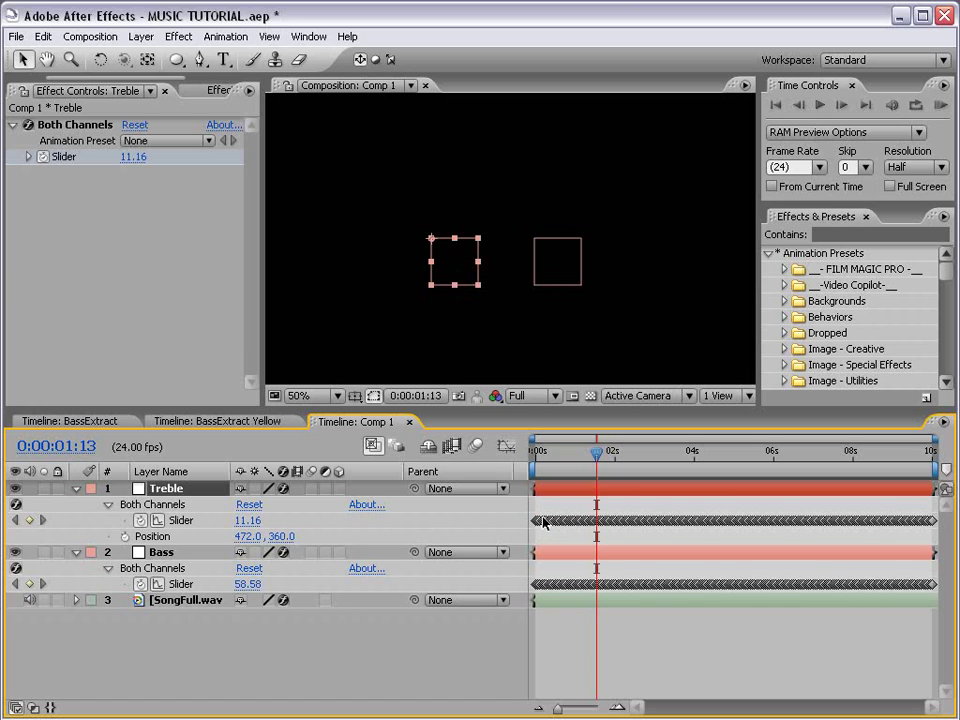
Add a Treble Position expression pick-whipped to its Both Channels slider, renaming temp to X.
alt+click(125, 537)
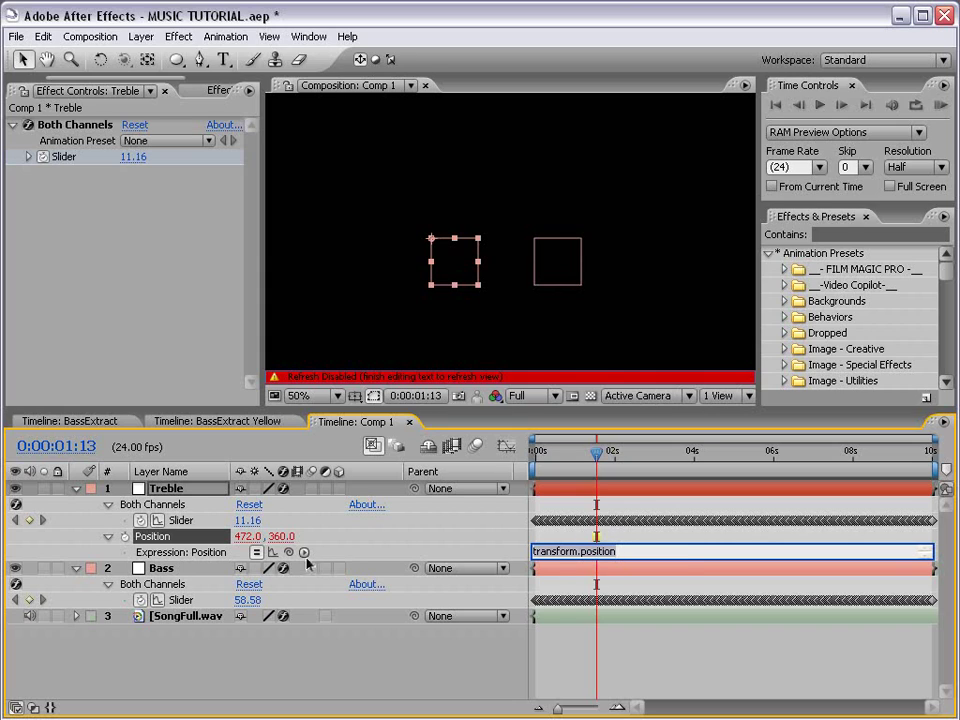
drag(290, 555, 185, 523)
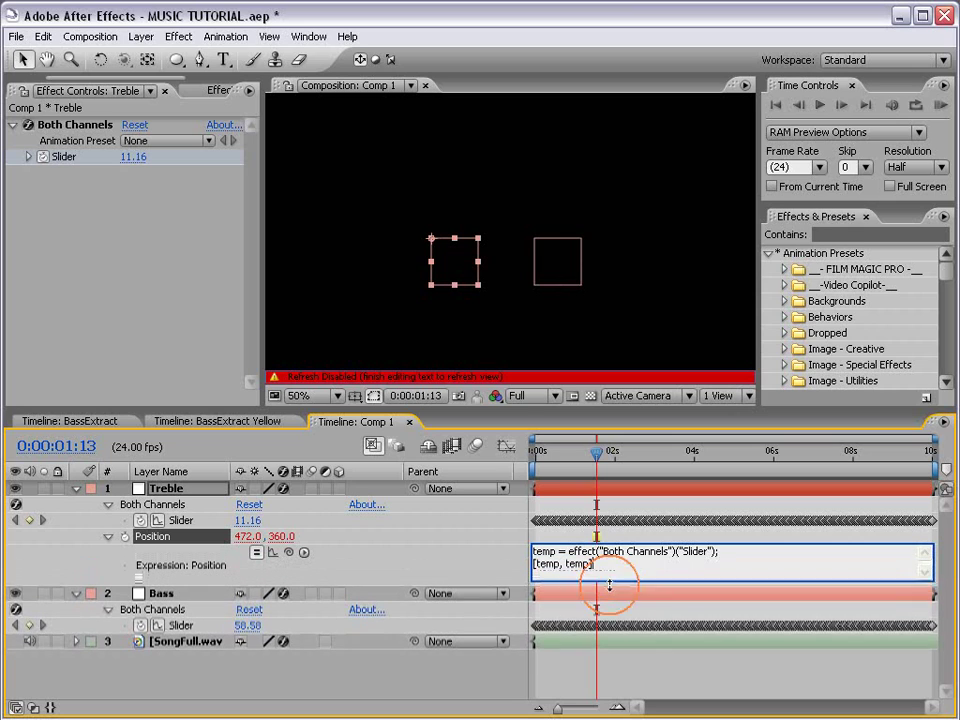
click(615, 559)
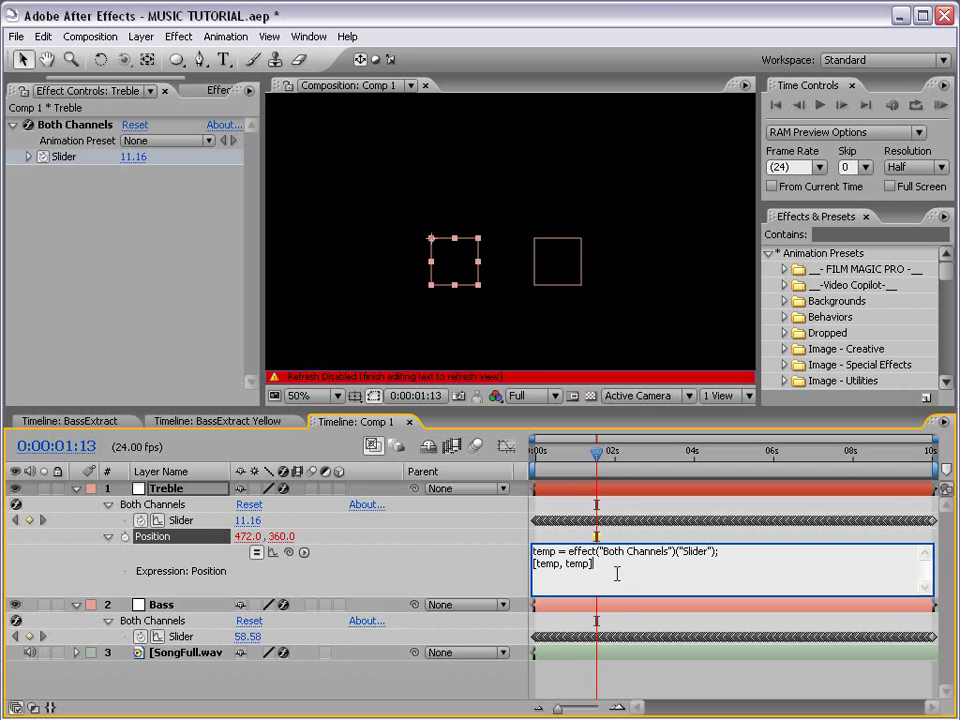
drag(556, 551, 523, 555)
text(X)
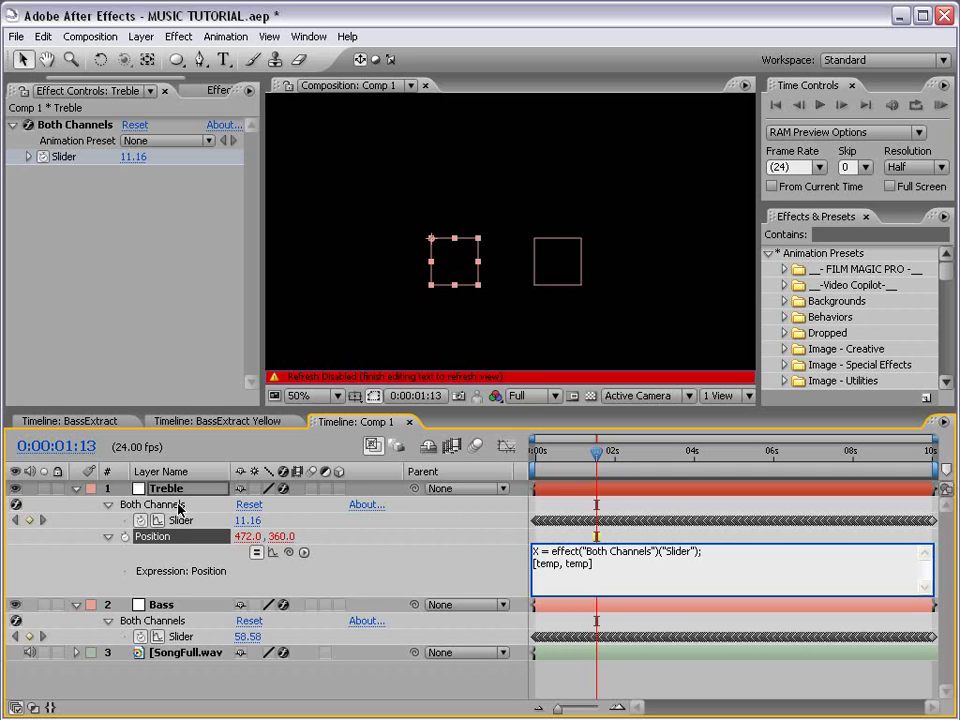
double_click(556, 563)
text(X)
double_click(561, 564)
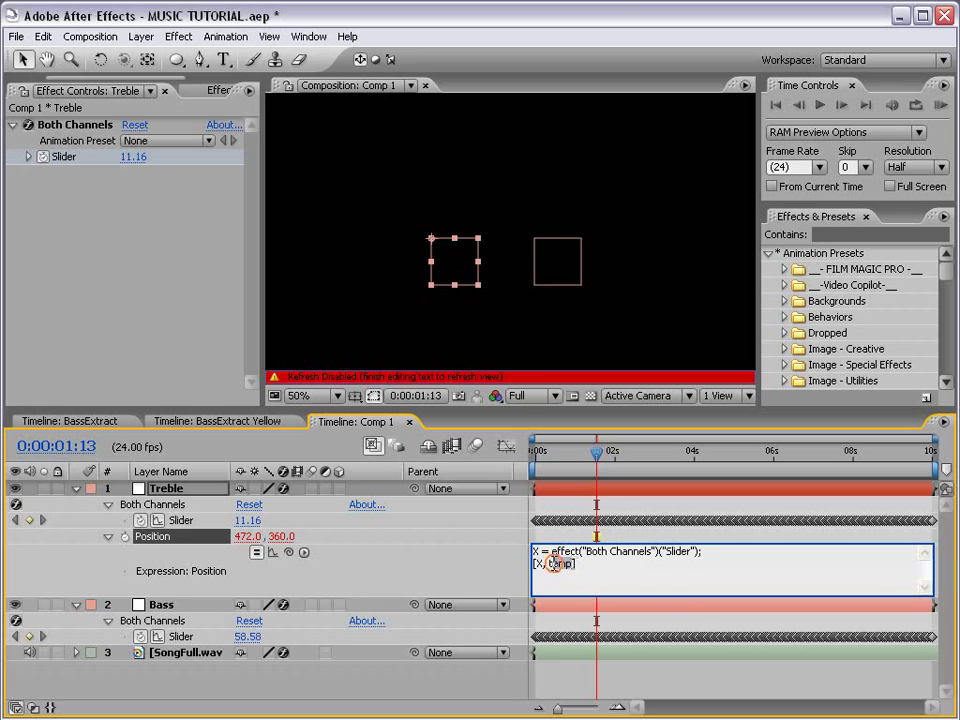
text(X)
click(542, 538)
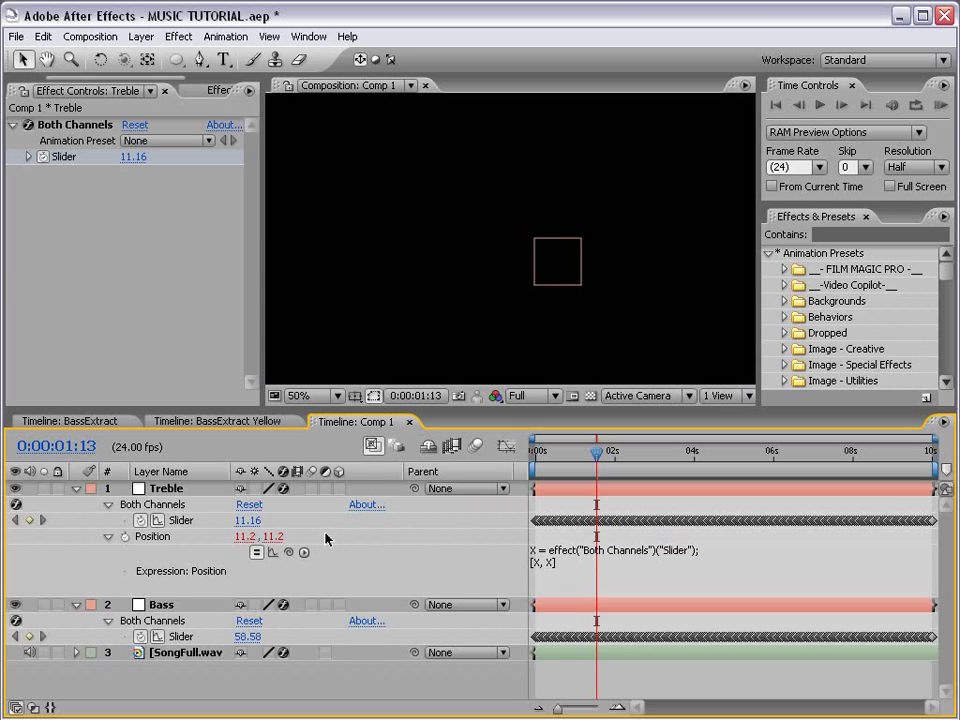
Rewrite it as TREBLE = effect("Both Channels")("Slider"); value+[0,TREBLE], fix the typo, and commit.
click(540, 563)
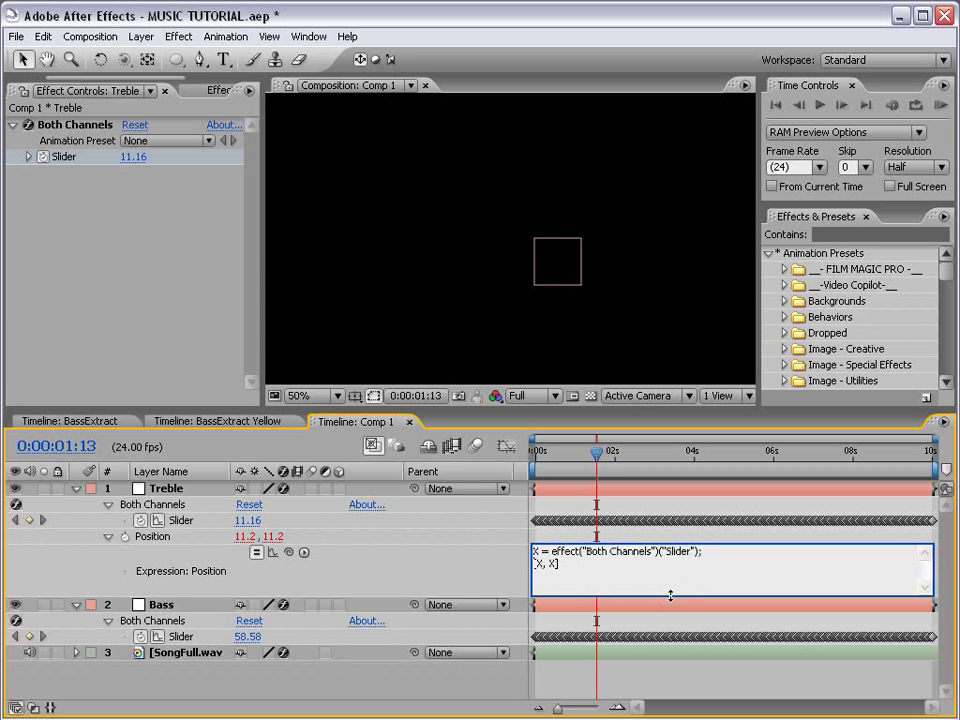
text(value)
key(Left)
key(Left)
key(Left)
key(Left)
key(Left)
key(Left)
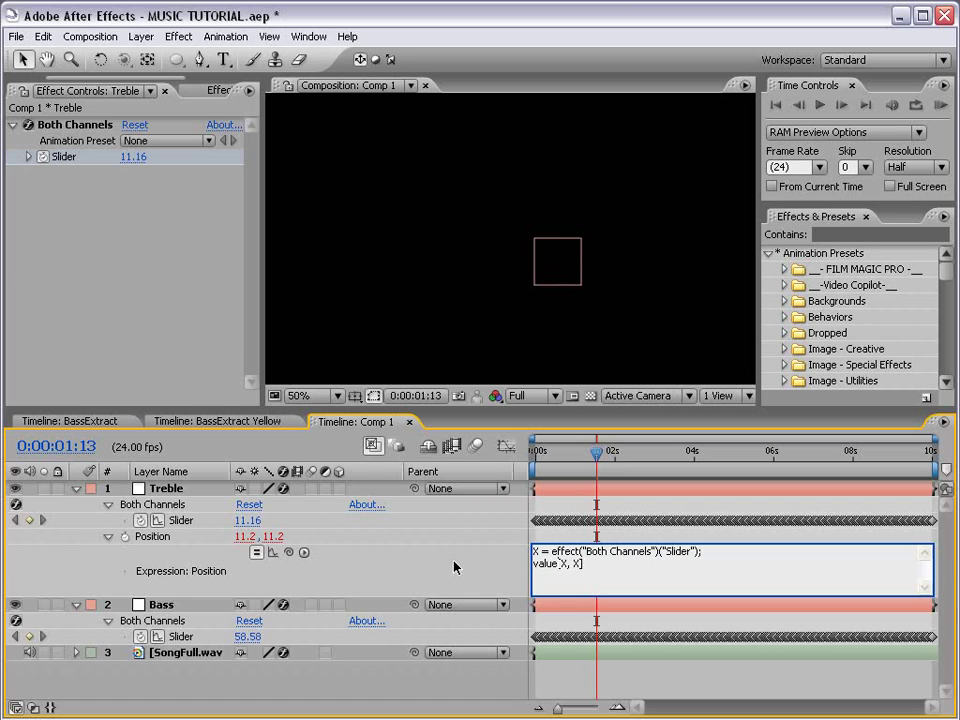
text(+[)
double_click(582, 564)
click(603, 568)
drag(539, 550, 530, 549)
text(TREBLE)
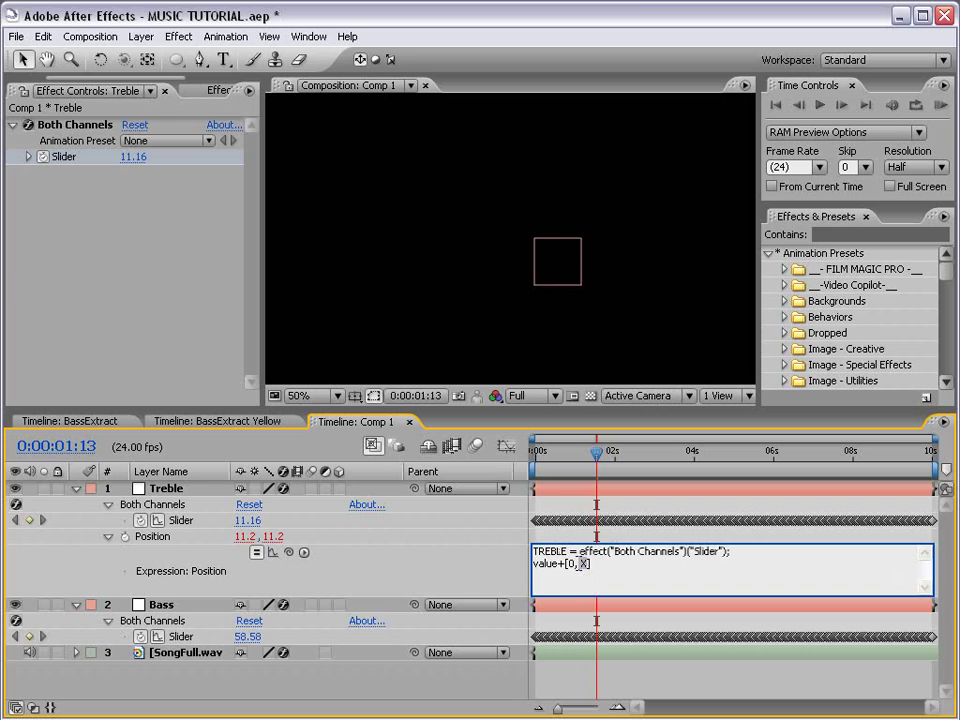
text(TEBLE)
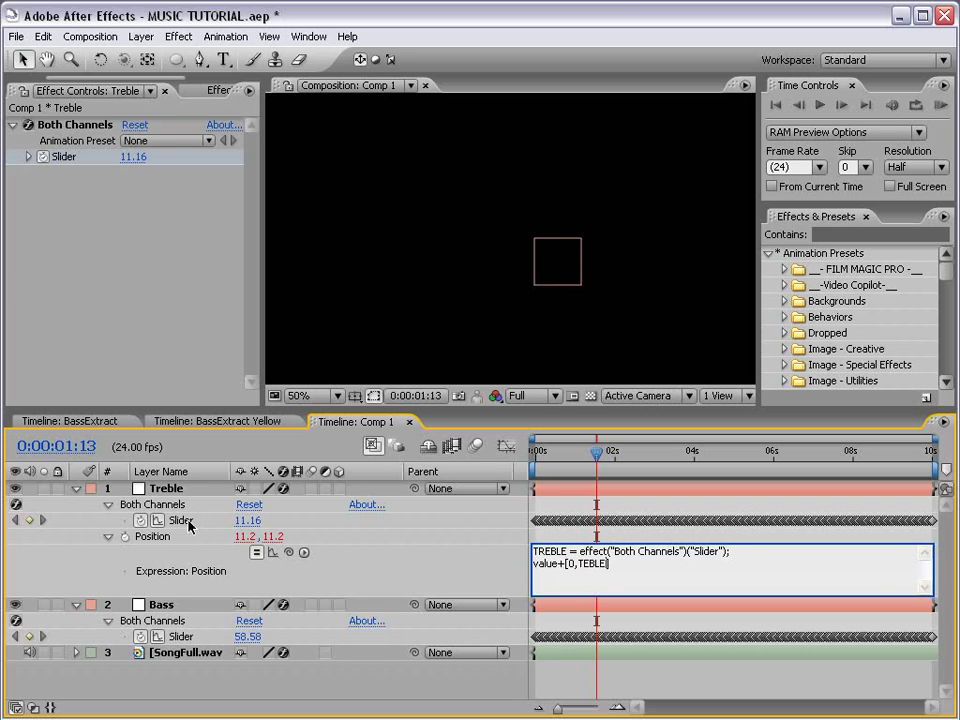
click(584, 565)
text(R)
click(548, 535)
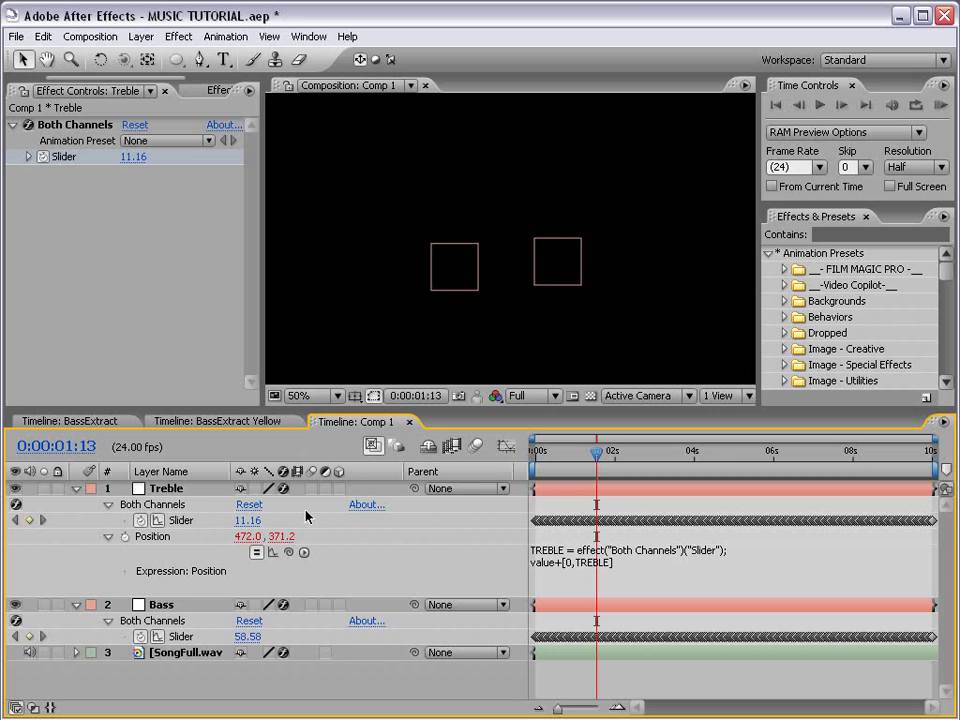
Preview the Treble square's motion from the start, then reveal the Bass layer's Position.
click(551, 455)
drag(551, 455, 518, 458)
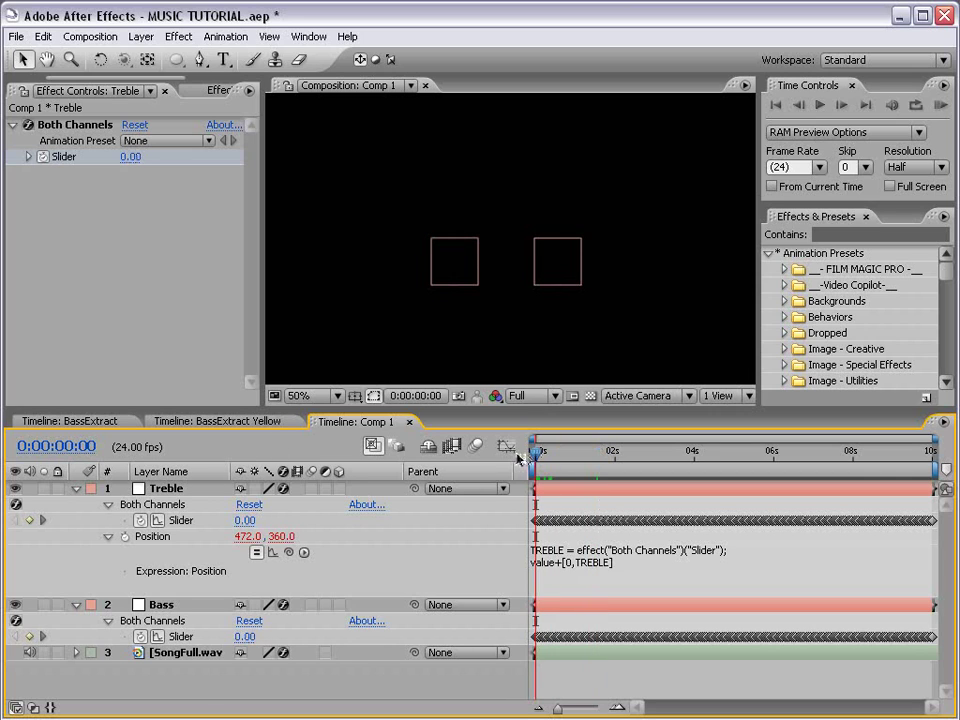
key(space)
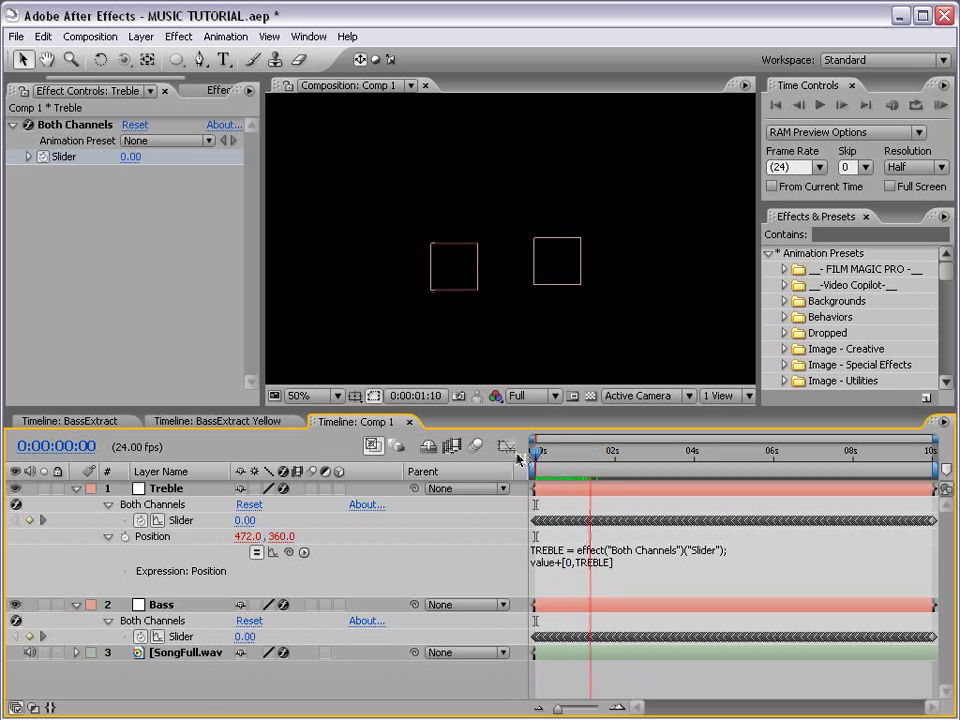
key(space)
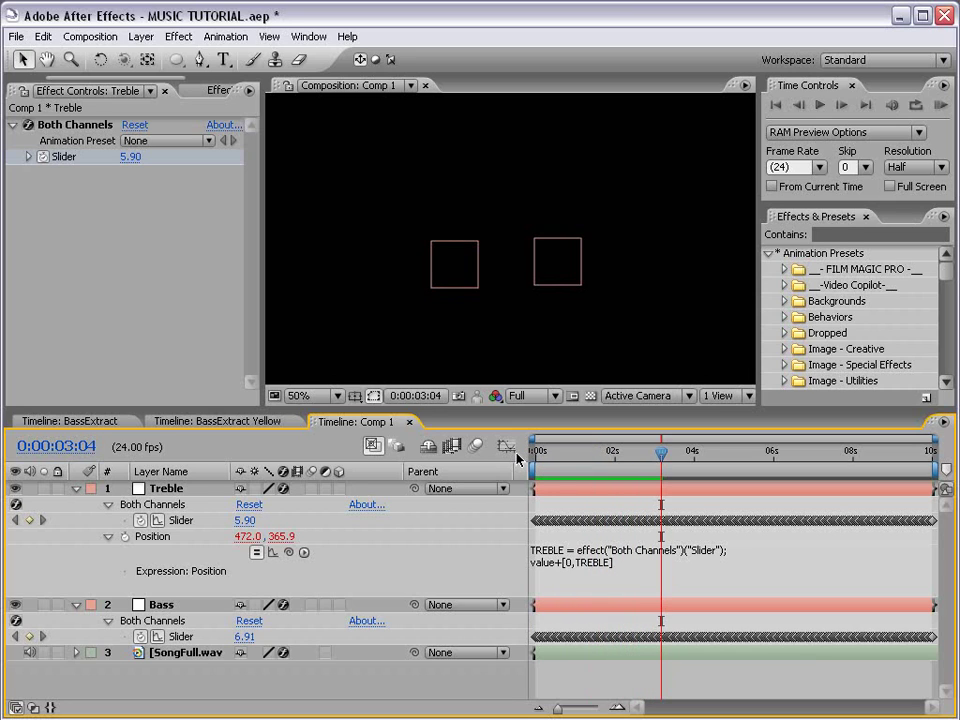
drag(616, 462, 551, 470)
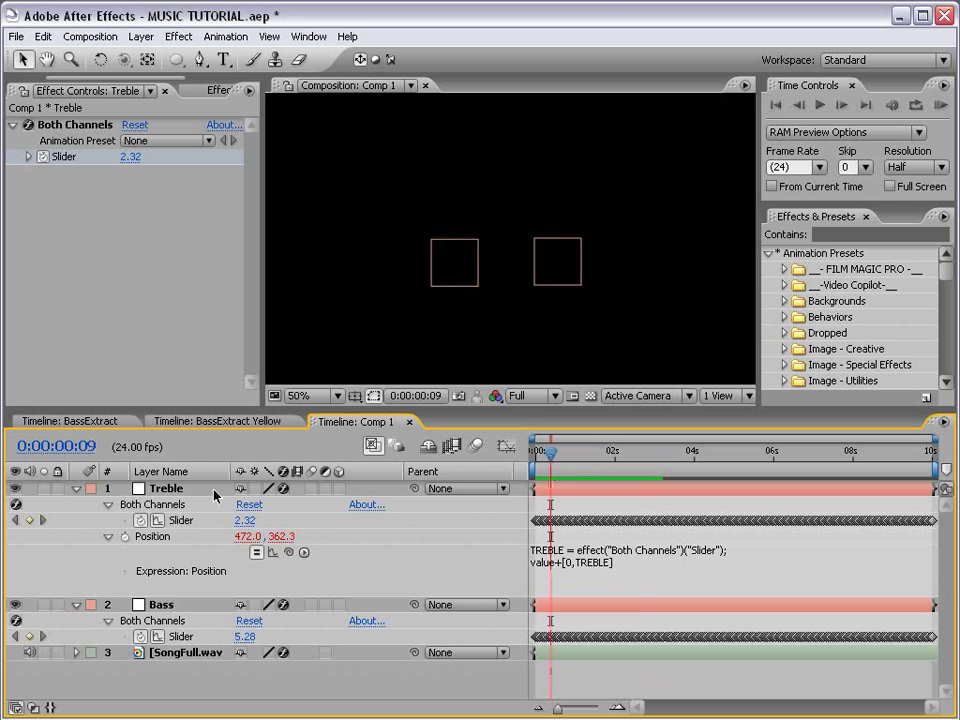
click(162, 605)
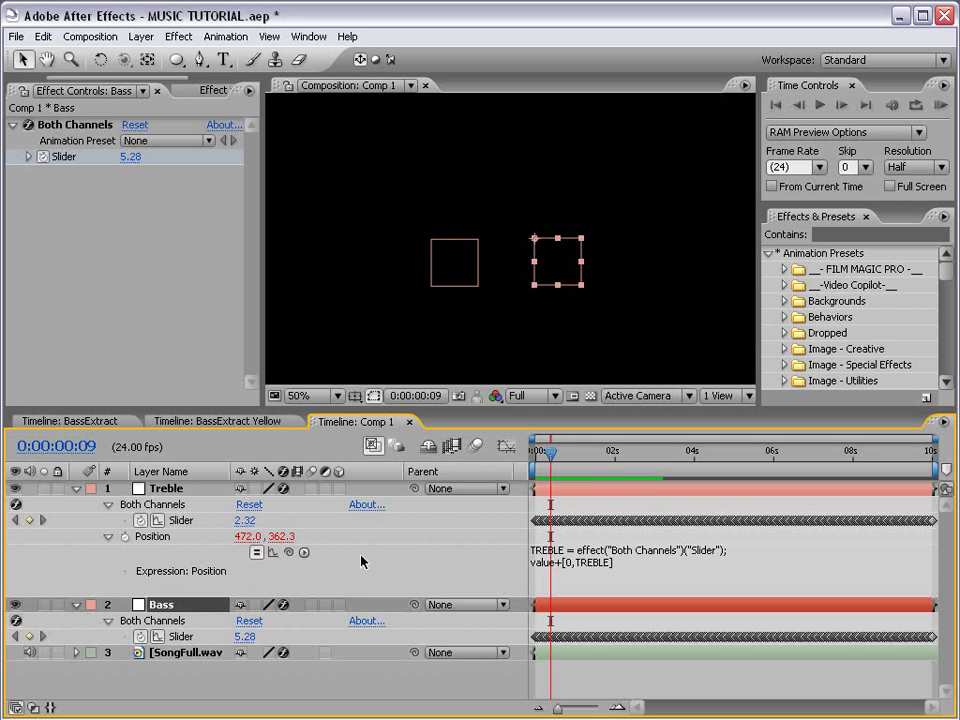
key(shift+p)
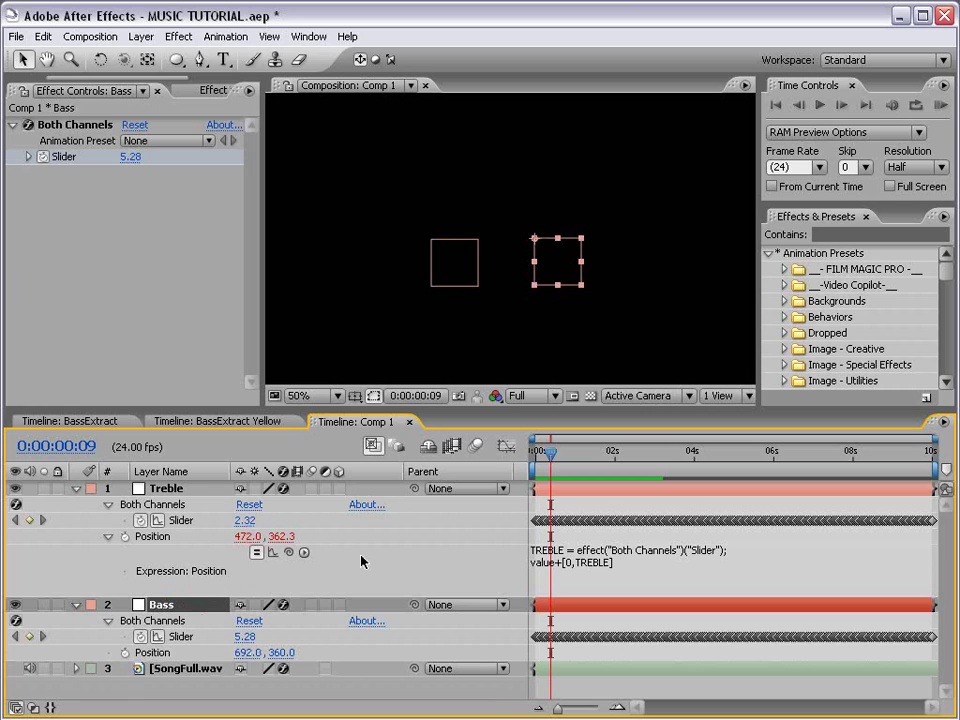
Add a Bass Position expression pick-whipped to its Both Channels slider and enlarge the editing area.
alt+click(123, 652)
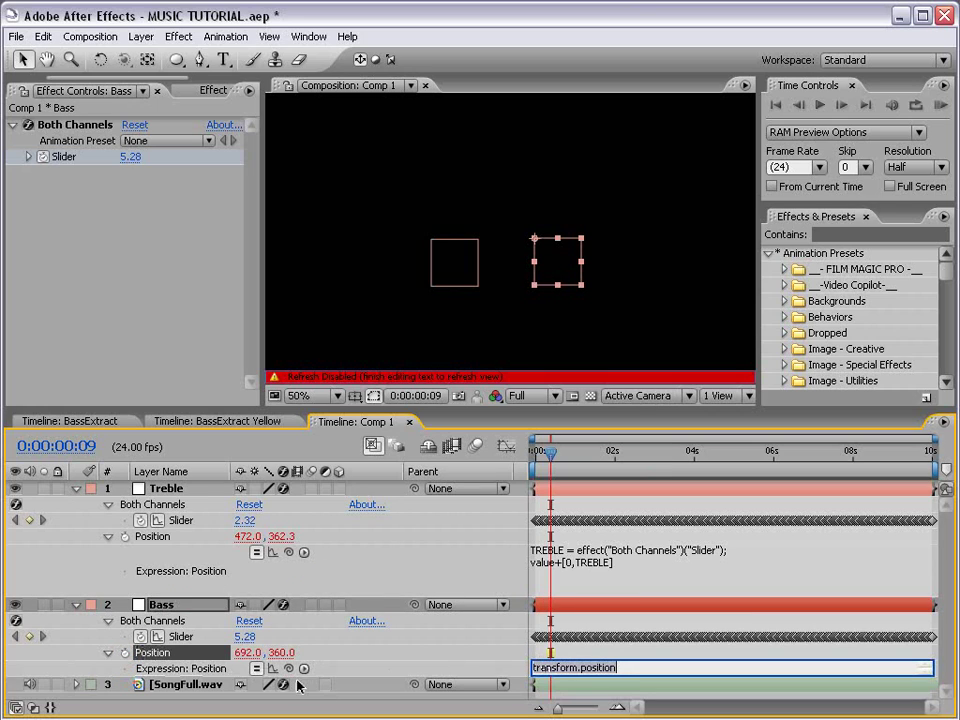
drag(288, 668, 182, 636)
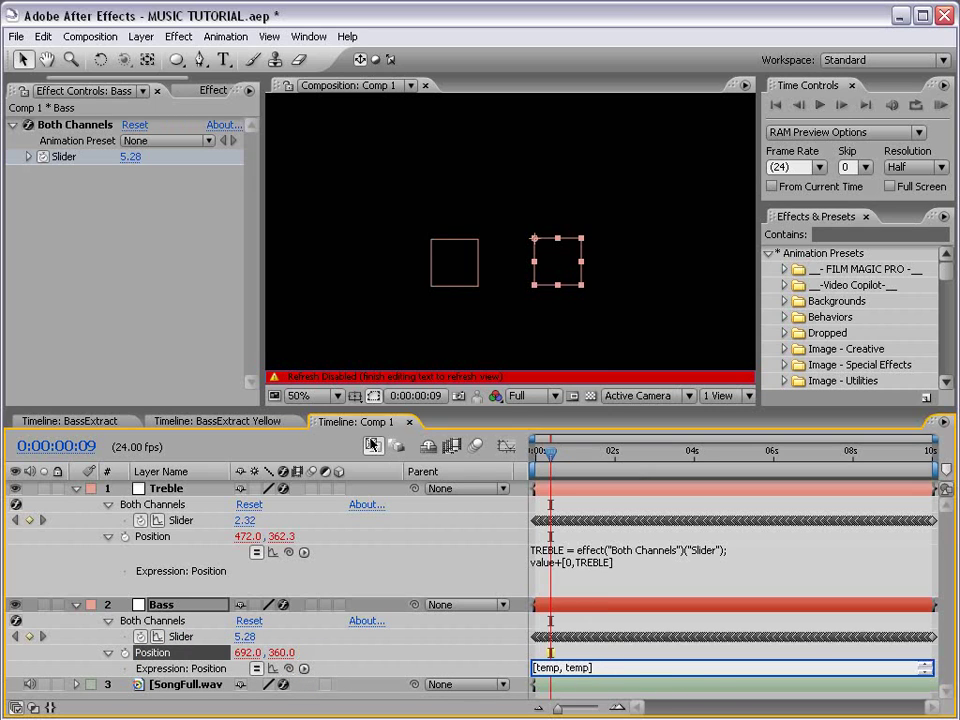
drag(605, 411, 605, 293)
click(605, 550)
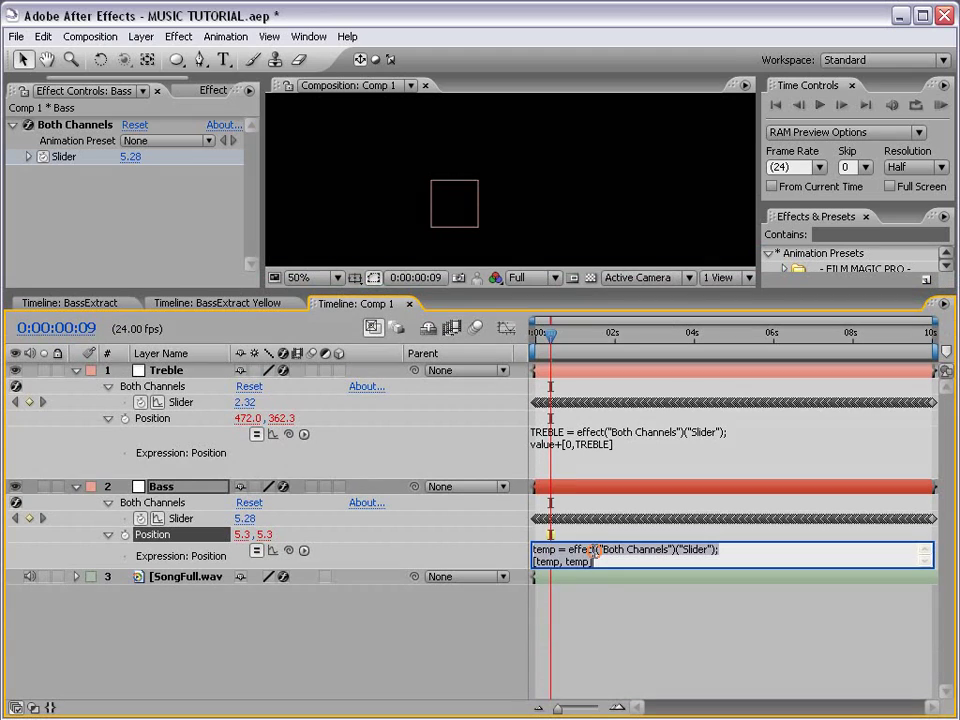
drag(594, 566, 596, 626)
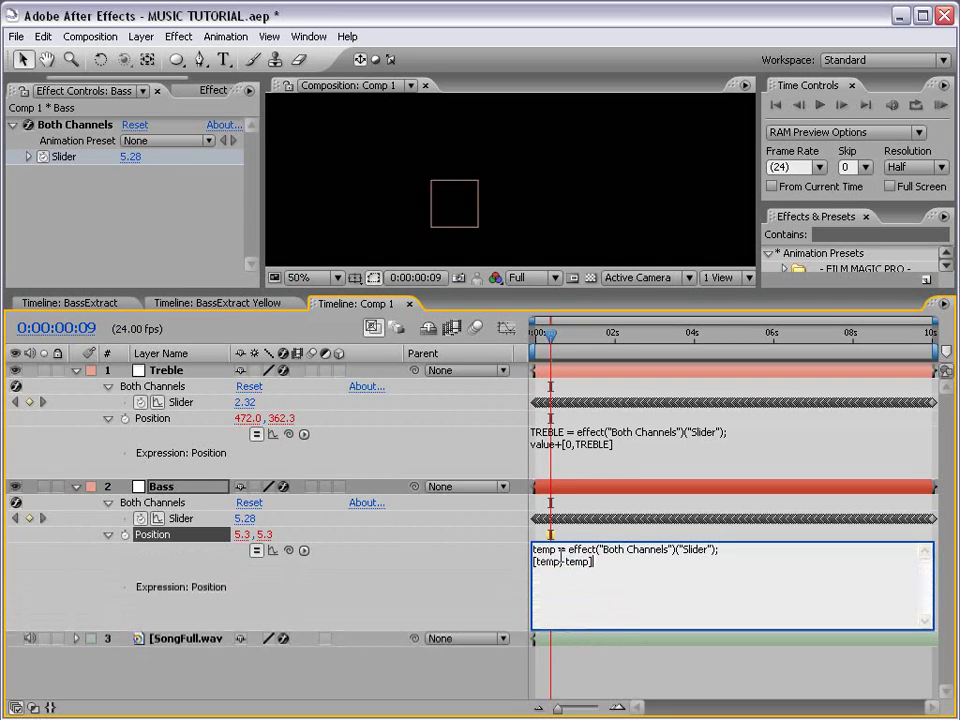
Rename the variable to BASS, make line 2 value+[0,BASS], commit, and preview from the start.
double_click(540, 550)
text(BASS)
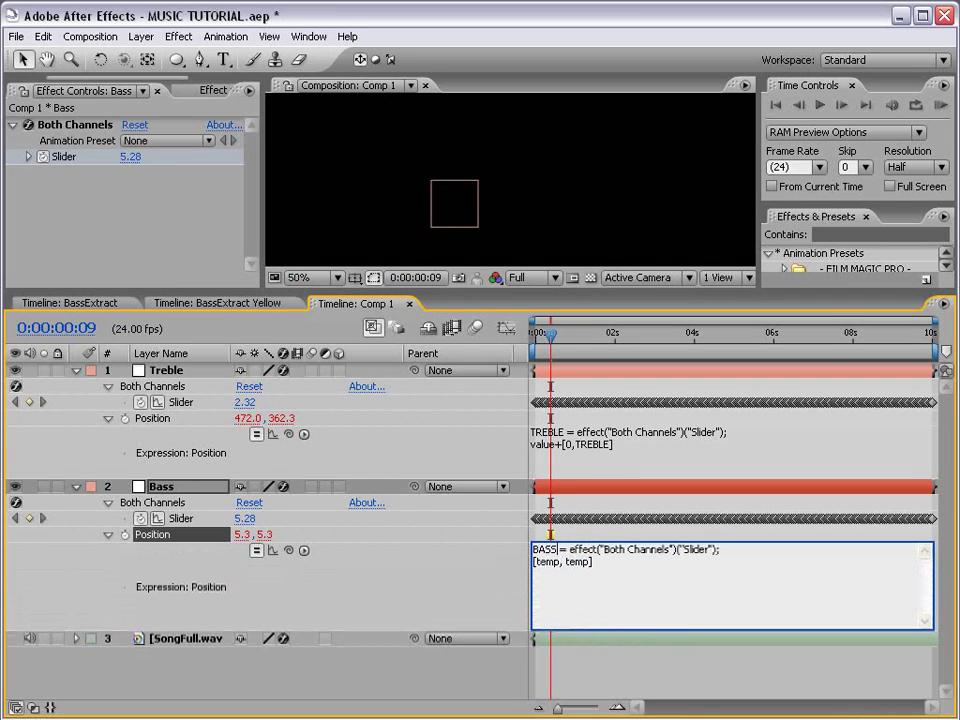
double_click(545, 562)
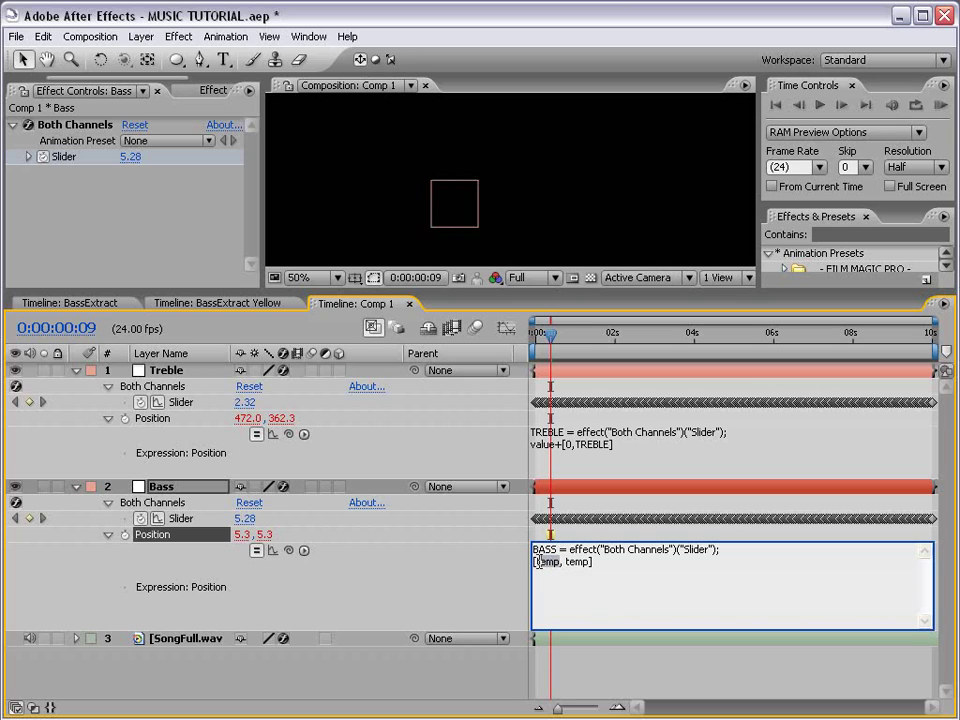
text(0)
double_click(561, 562)
text(BASS)
click(541, 562)
text(value++)
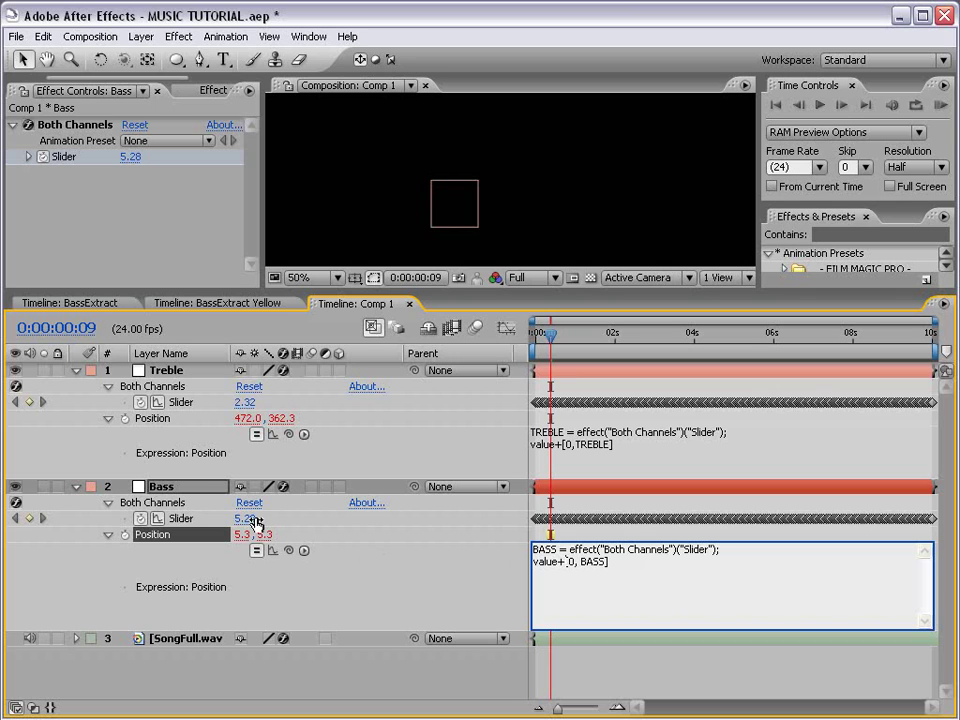
click(610, 677)
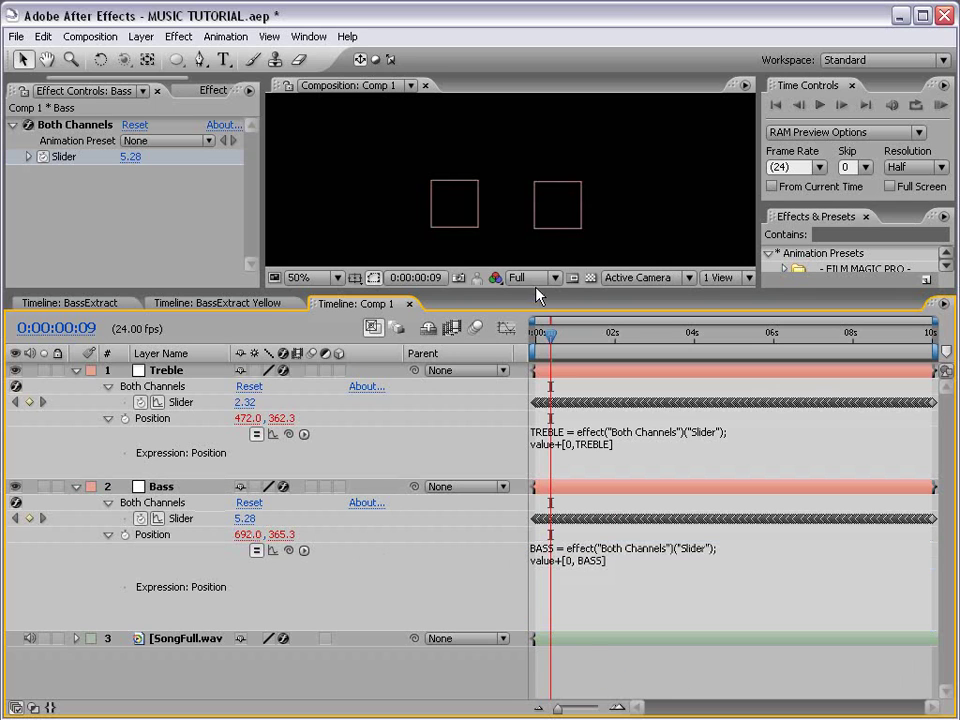
drag(533, 303, 522, 393)
key(KP_0)
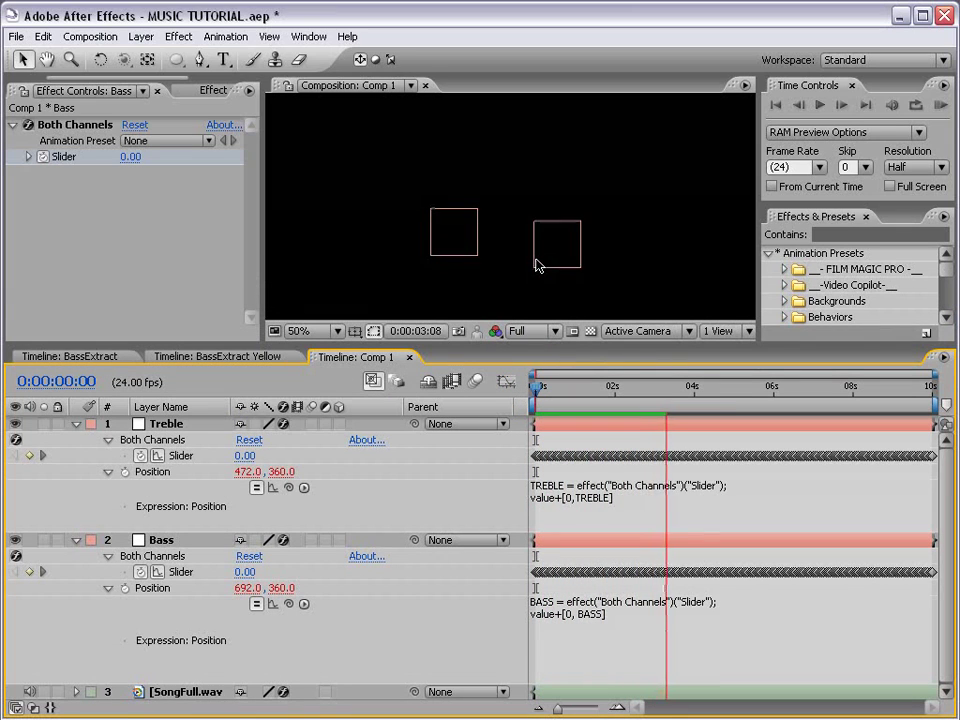
Stop the playback of both bouncing squares.
key(space)
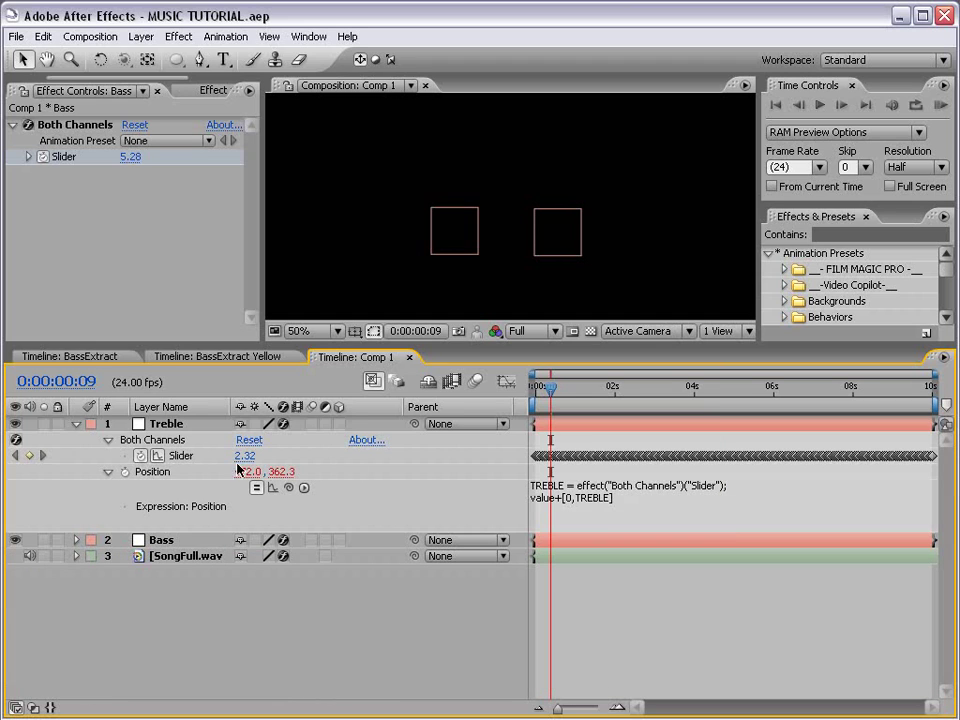
Add an expression to the Treble Slider and replace its text with just value.
alt+click(140, 457)
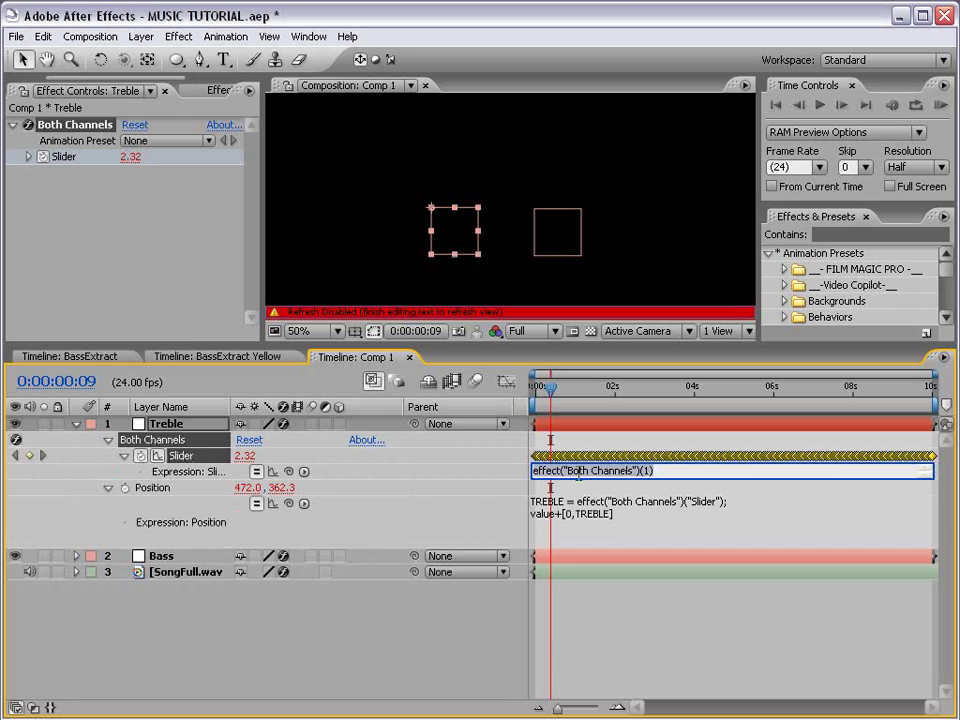
drag(556, 480, 560, 532)
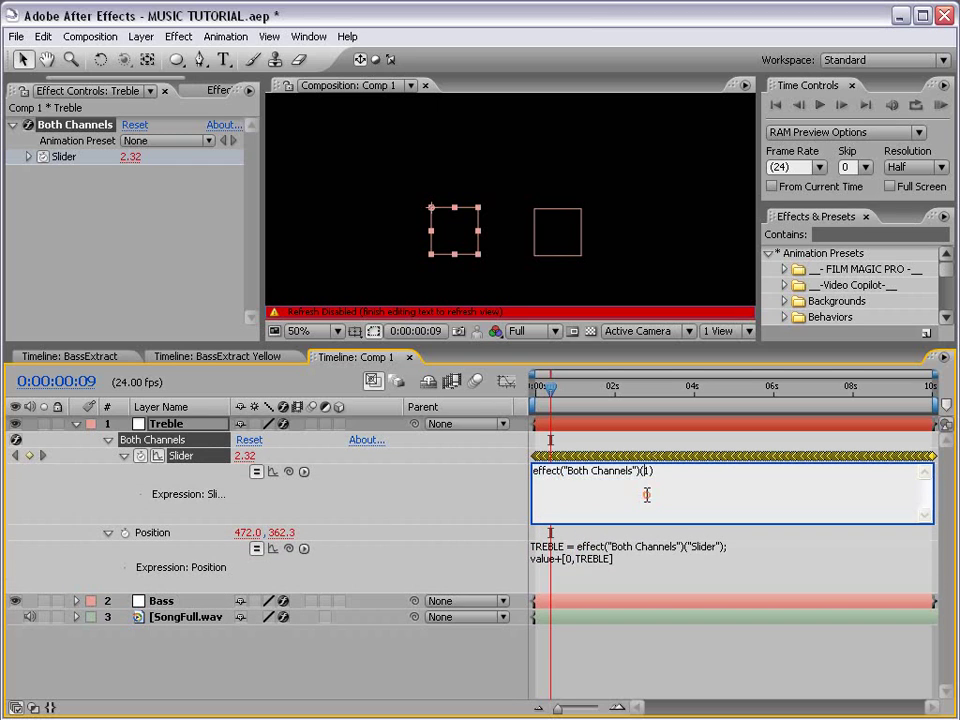
click(536, 474)
click(486, 484)
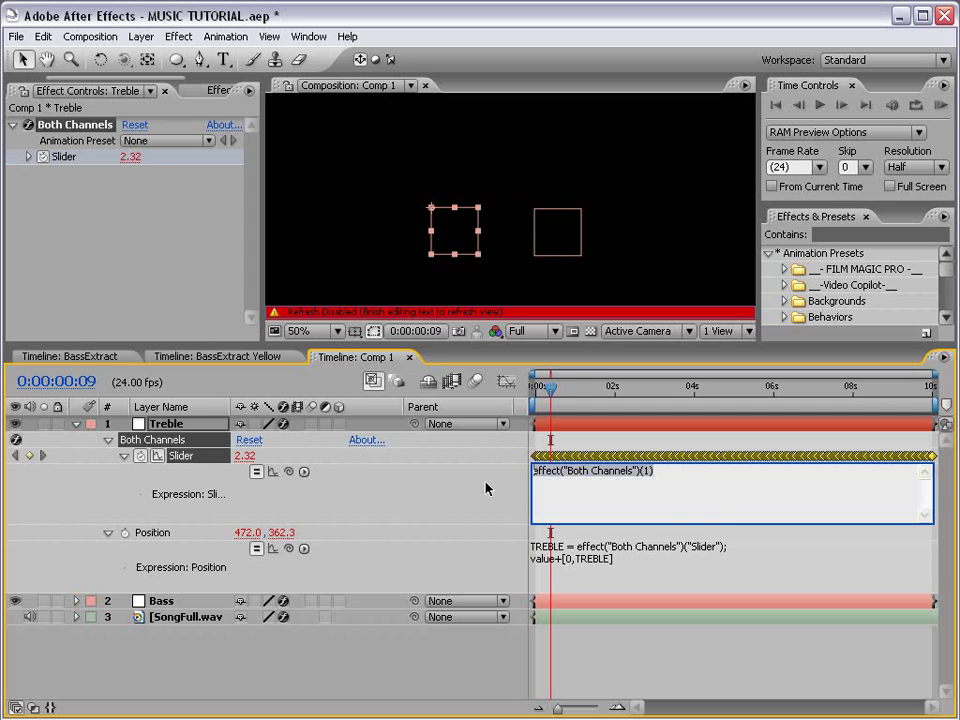
key(ctrl+a)
text(value)
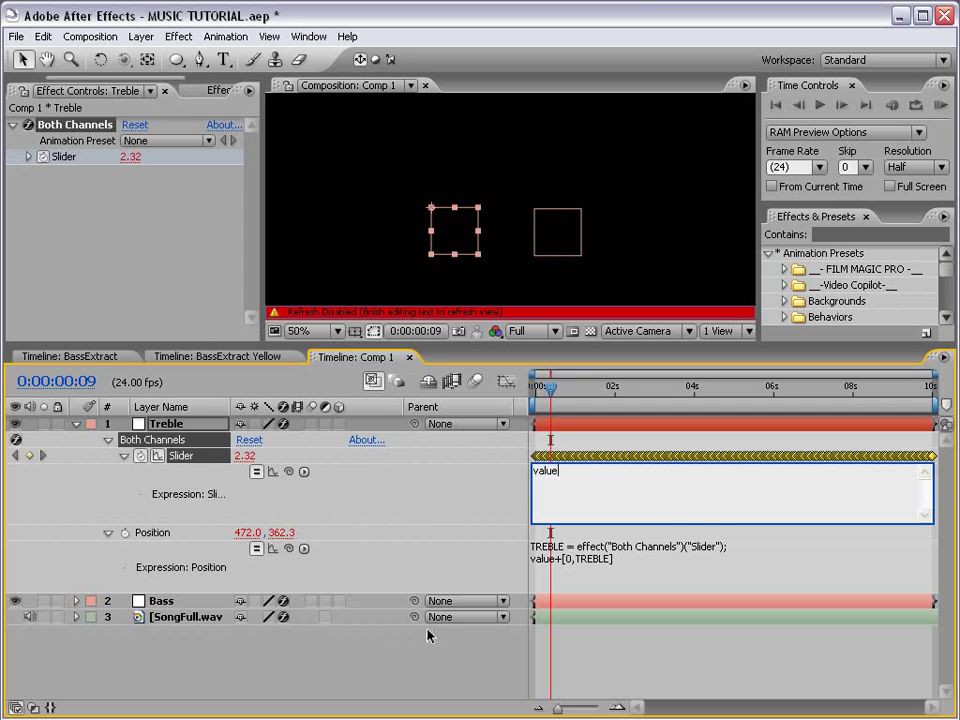
click(416, 570)
Preview the animation, then reopen the Slider expression and select the word value.
key(space)
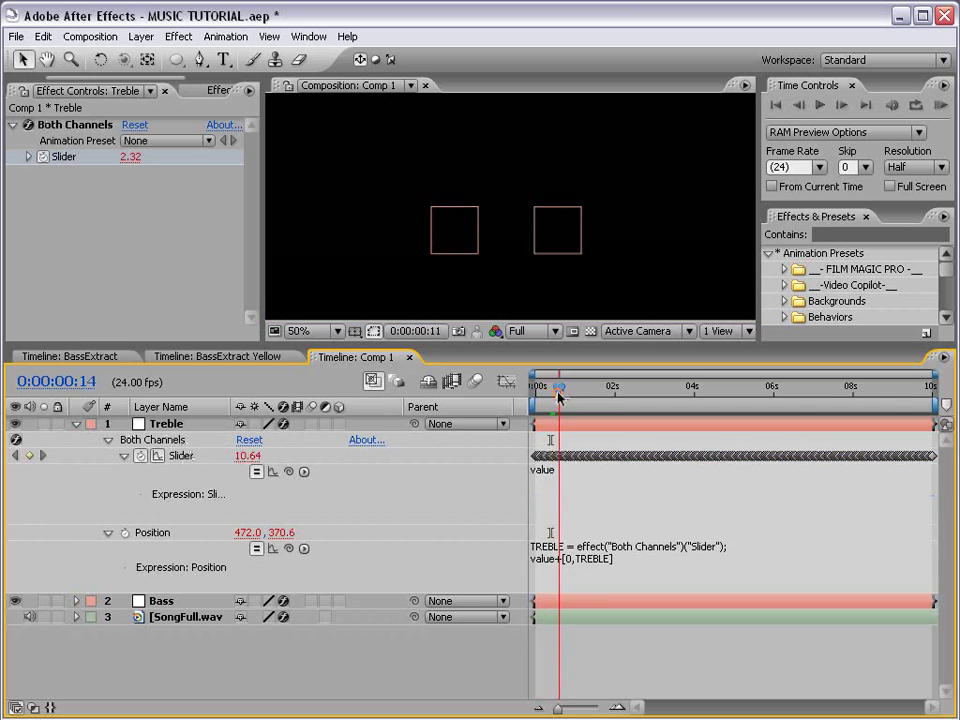
click(558, 478)
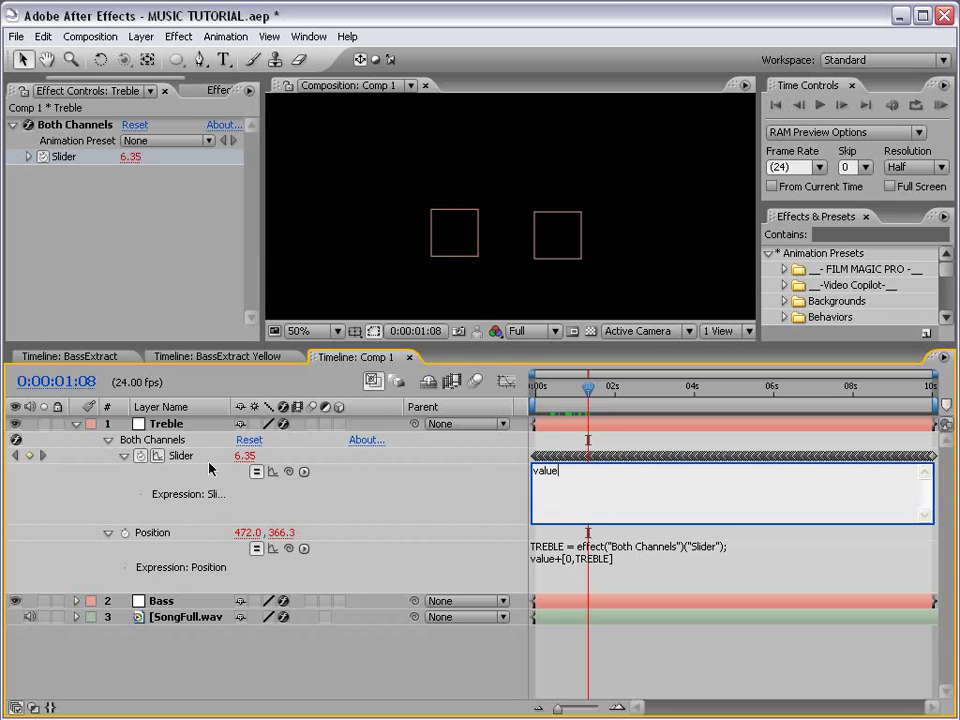
double_click(588, 475)
Rewrite the Treble Slider expression as linear(value,0,100,0,500).
click(605, 498)
double_click(581, 474)
key(BackSpace)
text(linear(value)
text(,0,100)
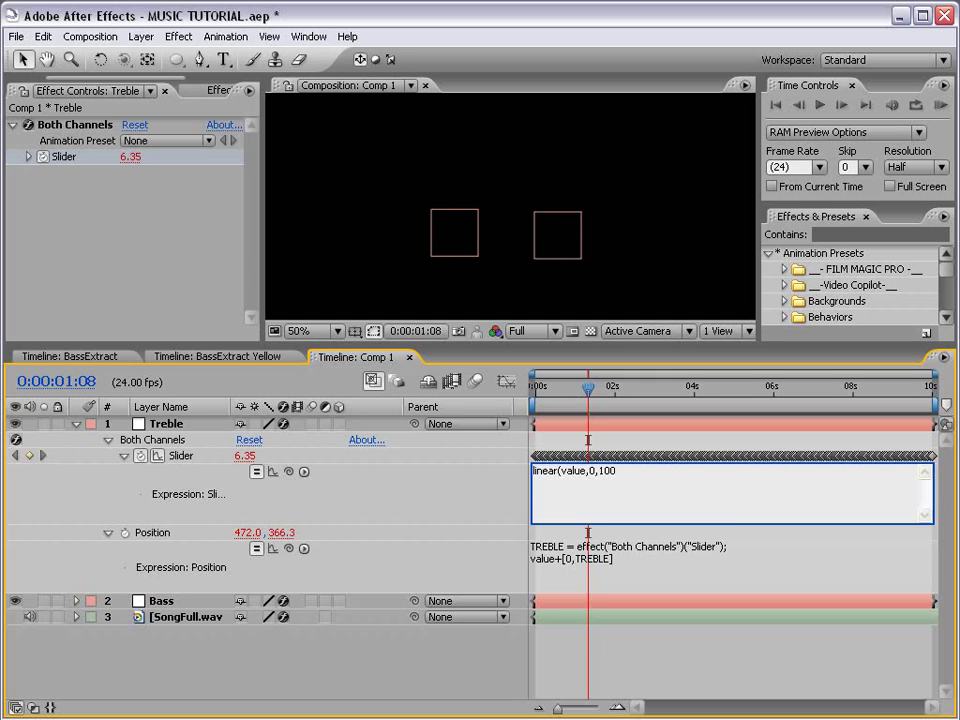
text(,0,500)
drag(551, 519, 548, 507)
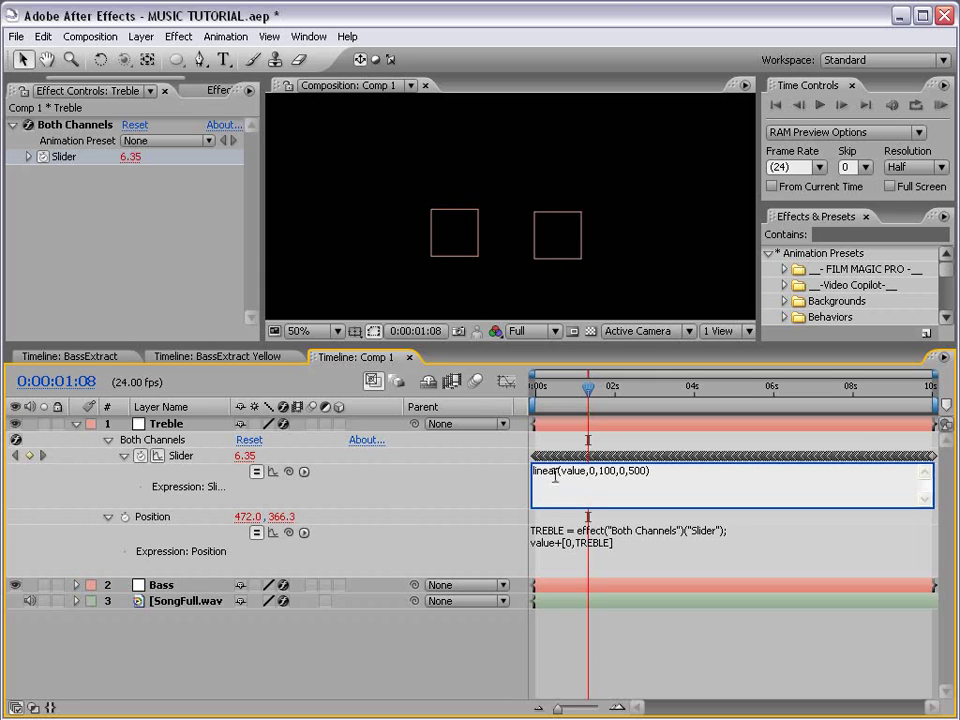
click(557, 472)
drag(560, 471, 584, 474)
click(589, 476)
Commit the remapping expression, save the project, and show the Treble Slider in the Graph Editor.
click(544, 442)
key(ctrl+s)
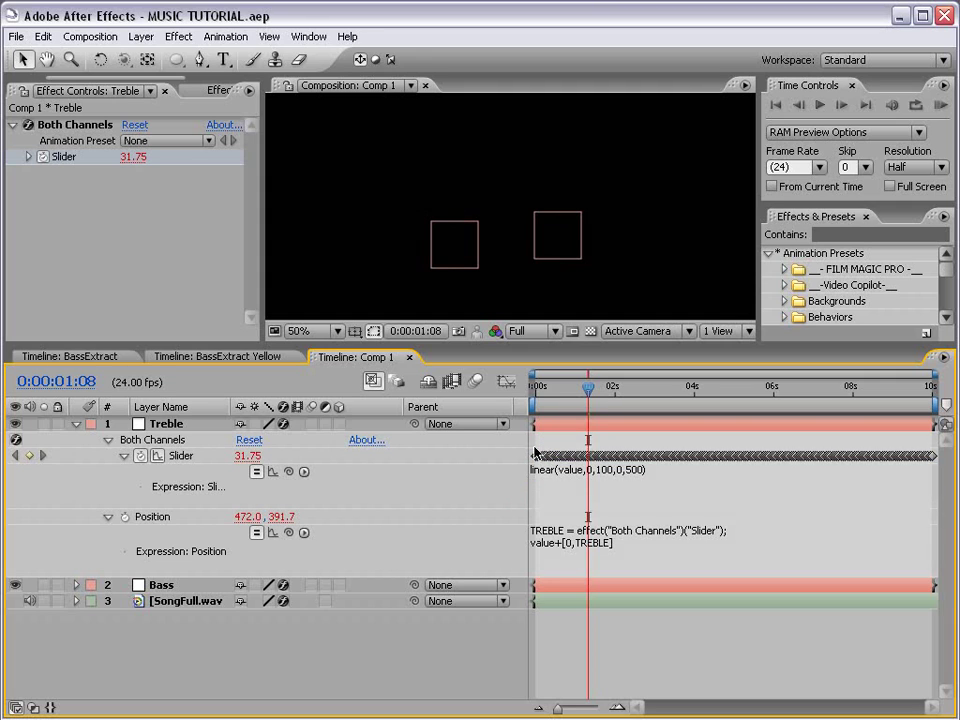
click(160, 455)
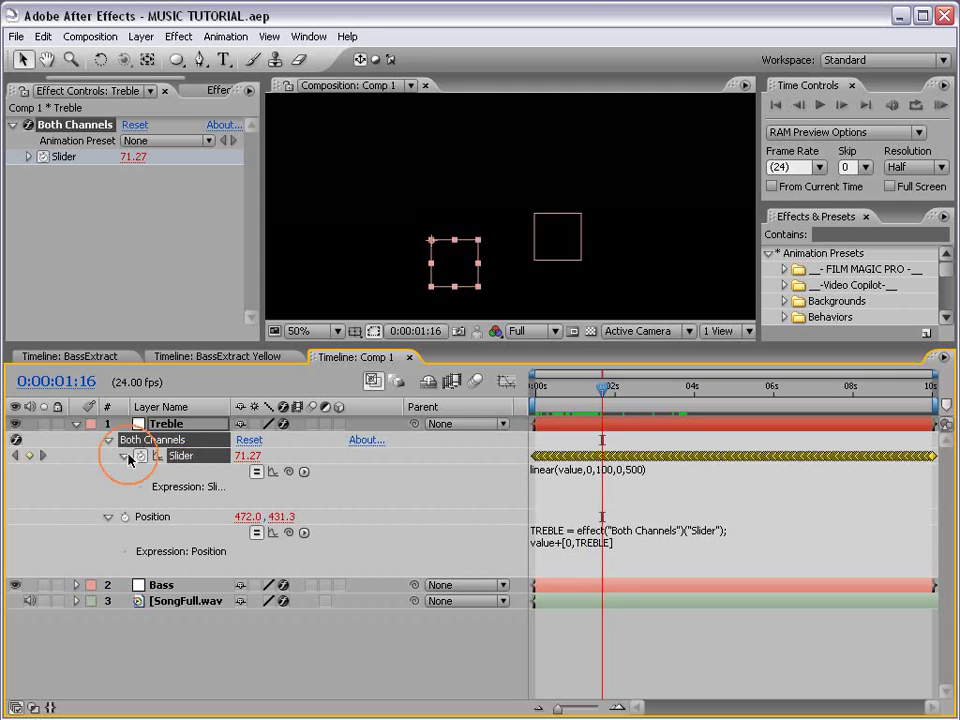
click(506, 383)
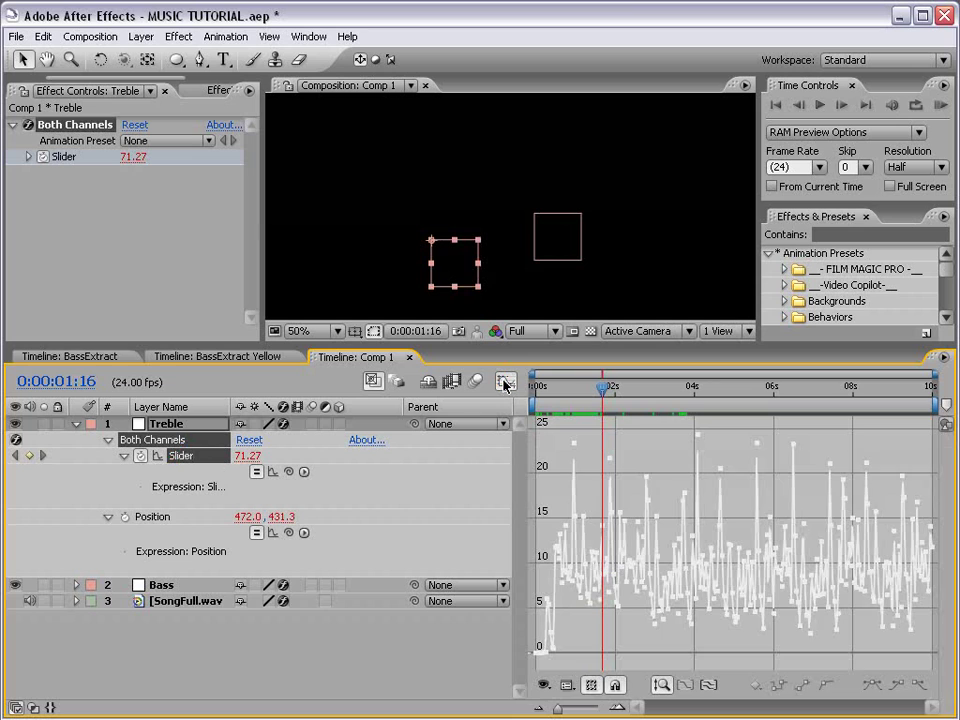
Zoom into the Slider curve and set the time to its tallest early peak, 0:00:00:23.
click(617, 707)
click(617, 707)
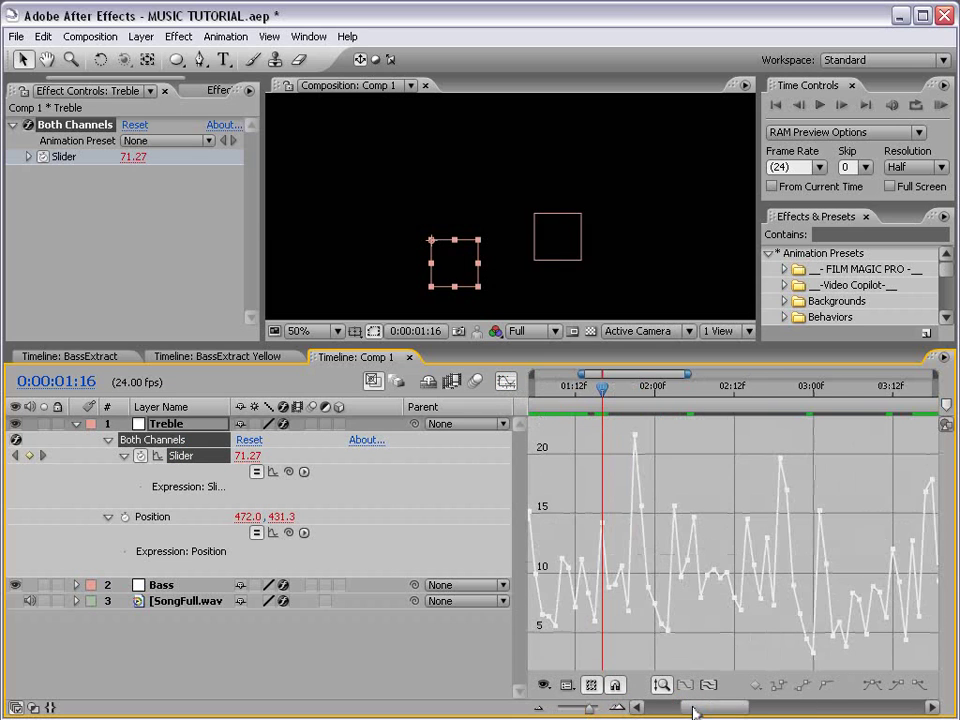
drag(690, 705, 655, 705)
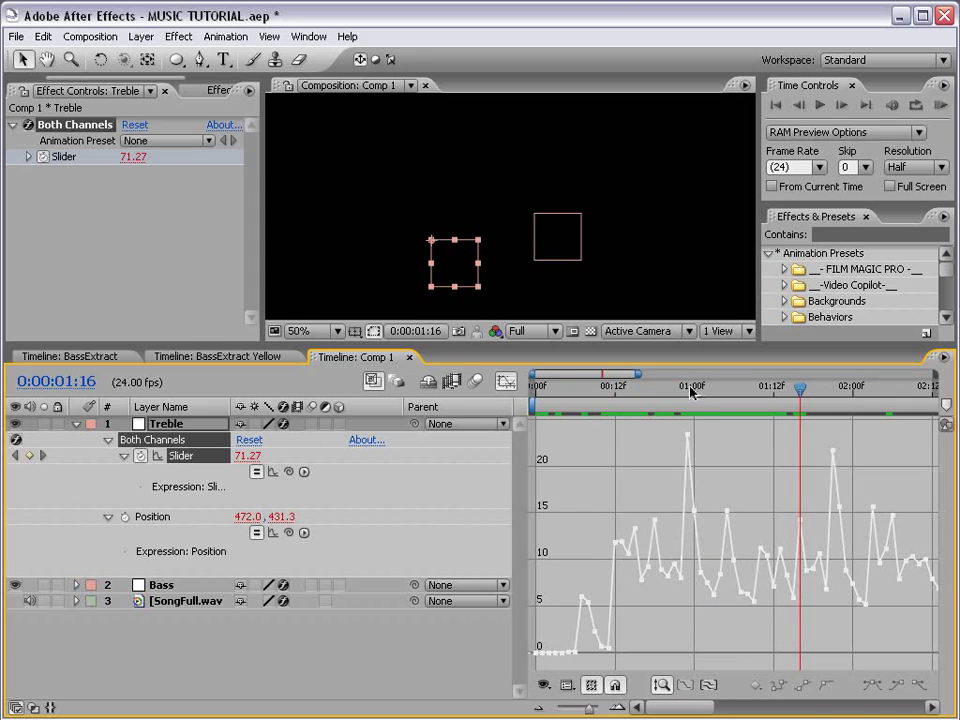
click(688, 386)
mouse_move(688, 485)
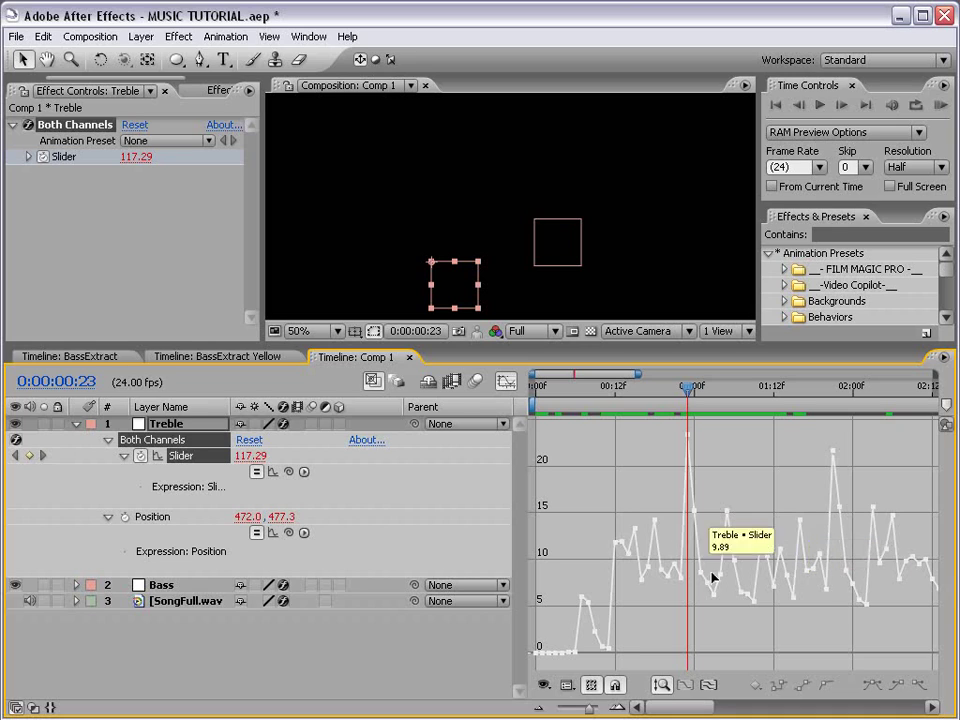
Change the Slider expression's input range to 8–50, giving linear(value,8,50,0,500).
click(507, 388)
double_click(590, 470)
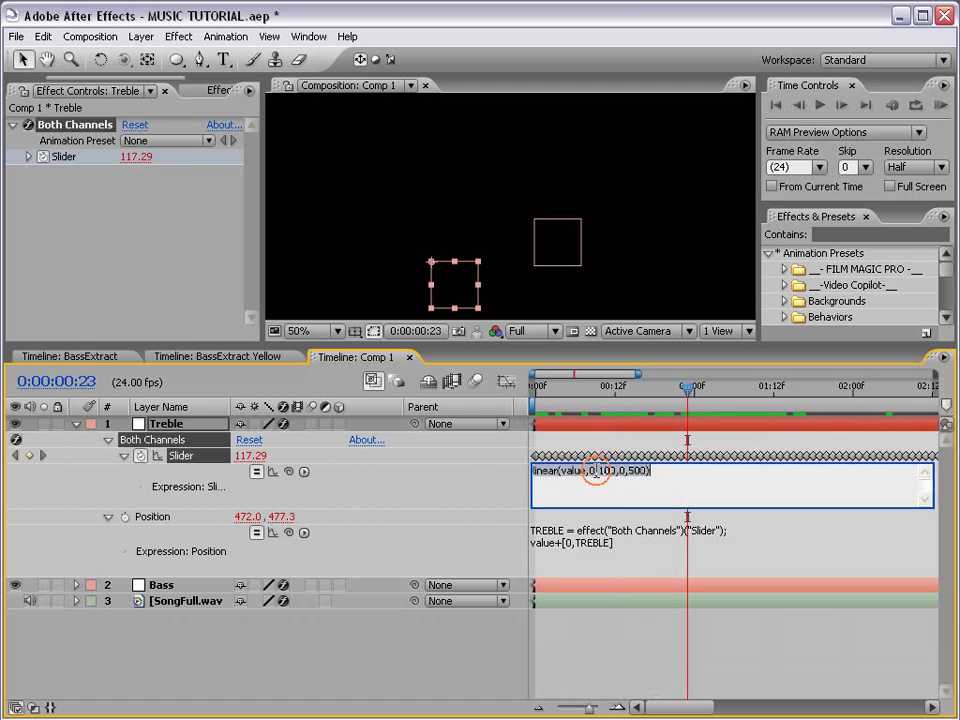
text(8)
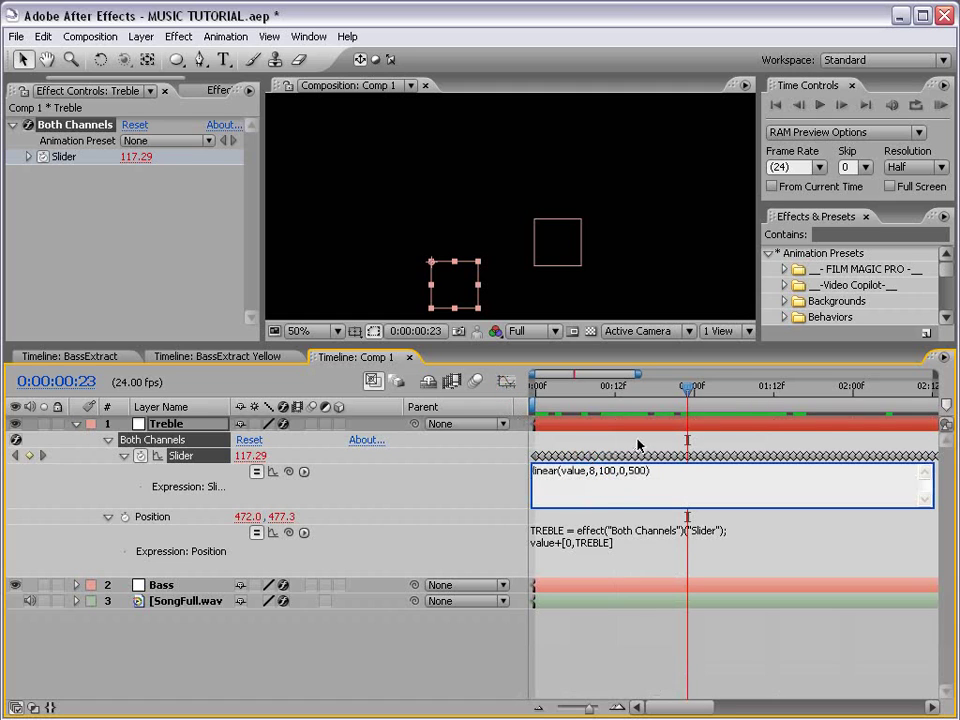
double_click(607, 470)
text(50)
click(601, 520)
Compare Treble's motion with the Slider expression toggled off and on across frames 12–18.
drag(687, 386, 609, 388)
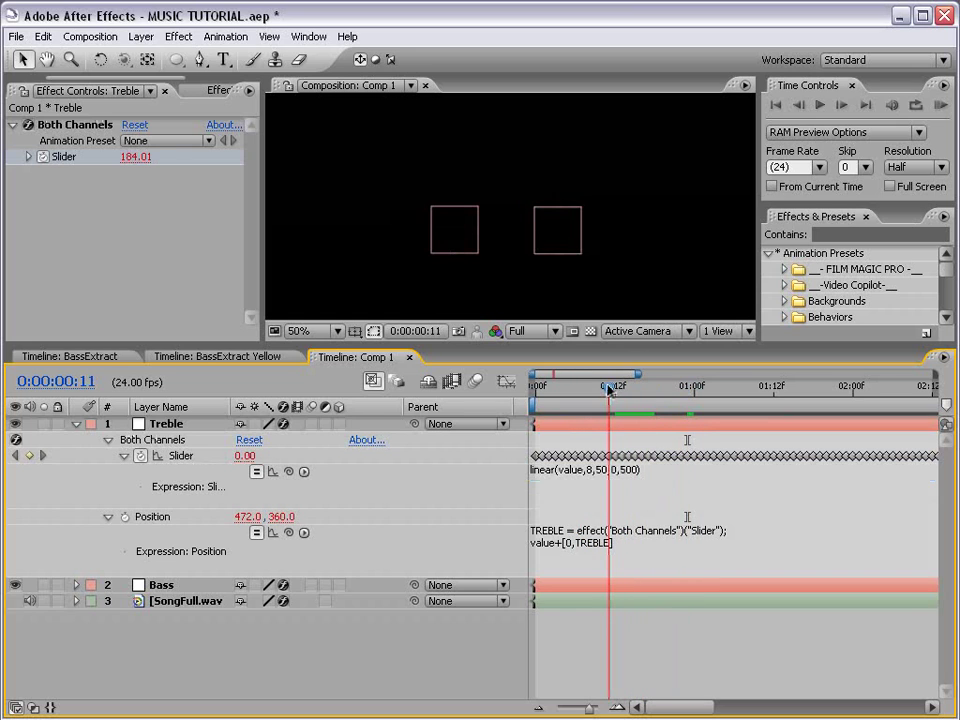
click(258, 472)
drag(609, 387, 635, 388)
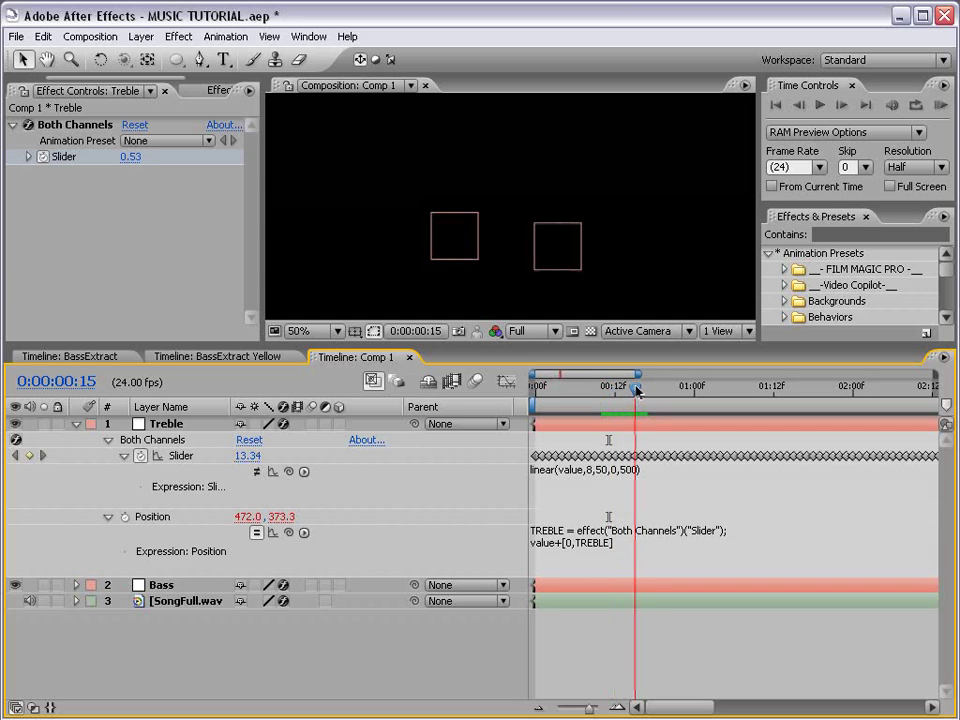
click(257, 472)
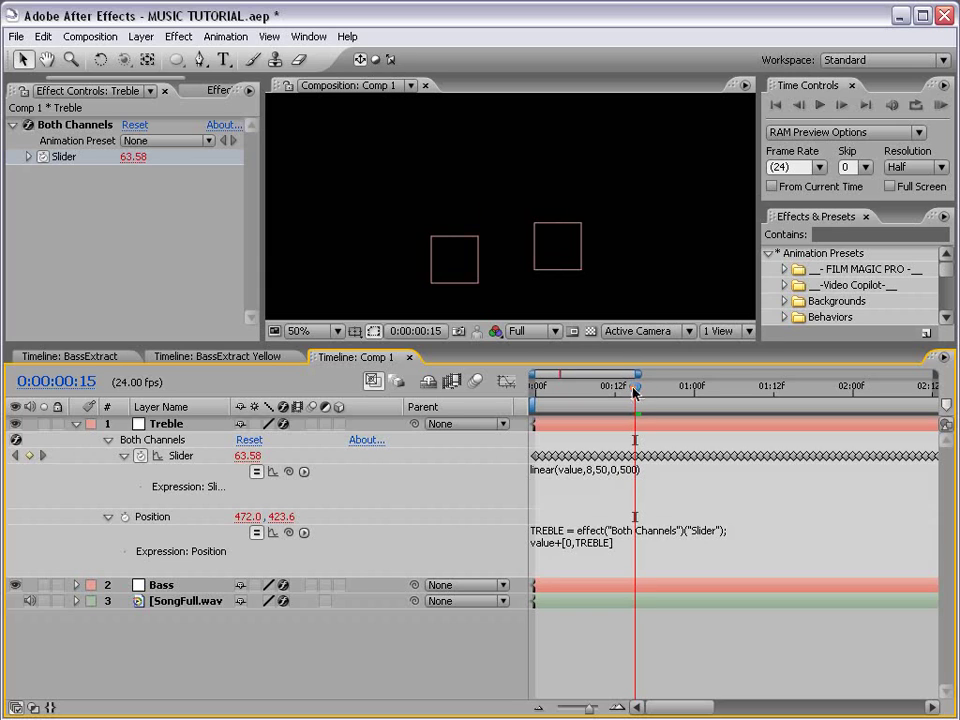
drag(635, 390, 648, 390)
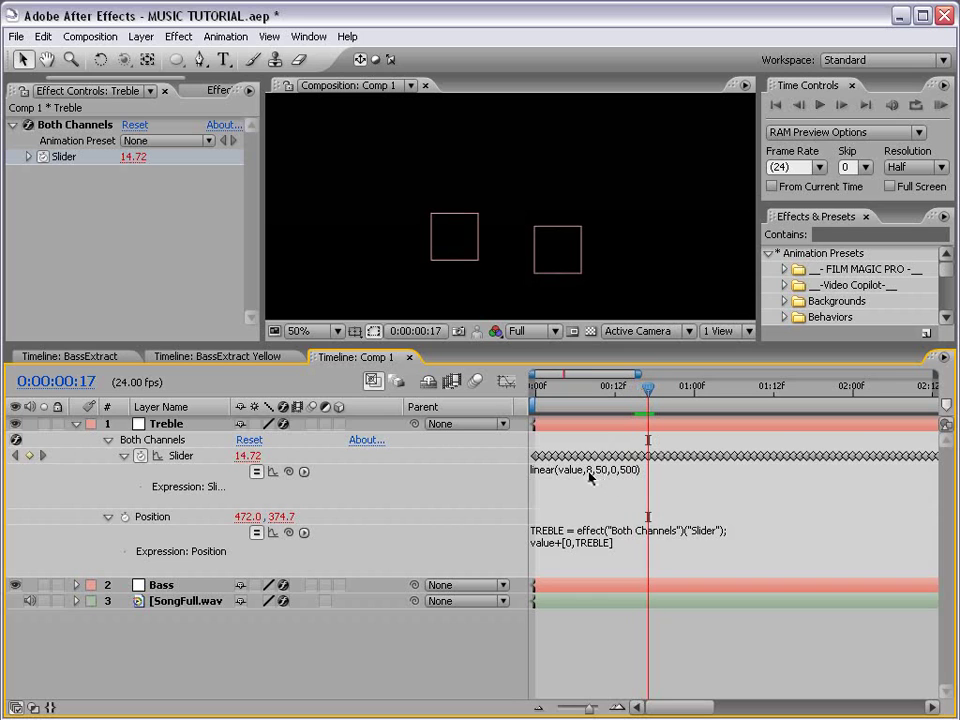
click(256, 471)
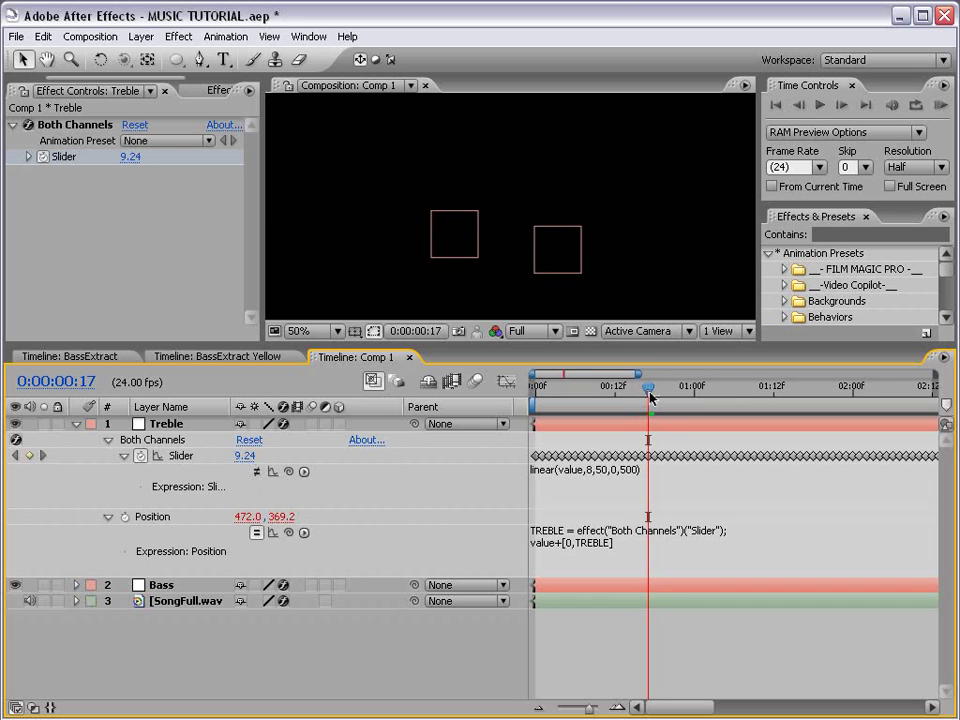
drag(649, 386, 713, 390)
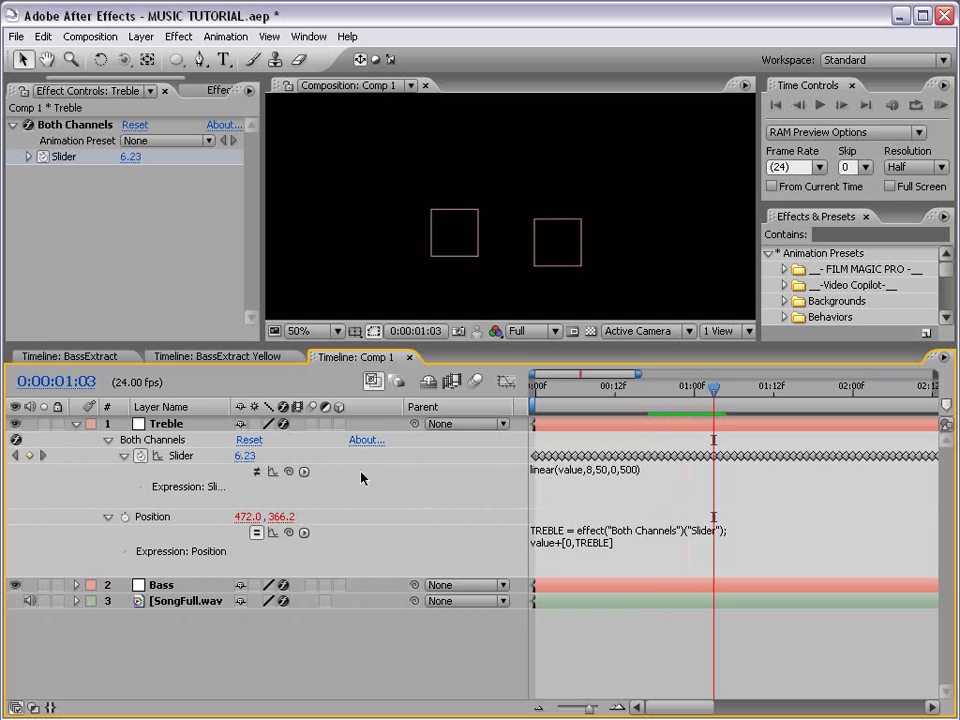
click(257, 471)
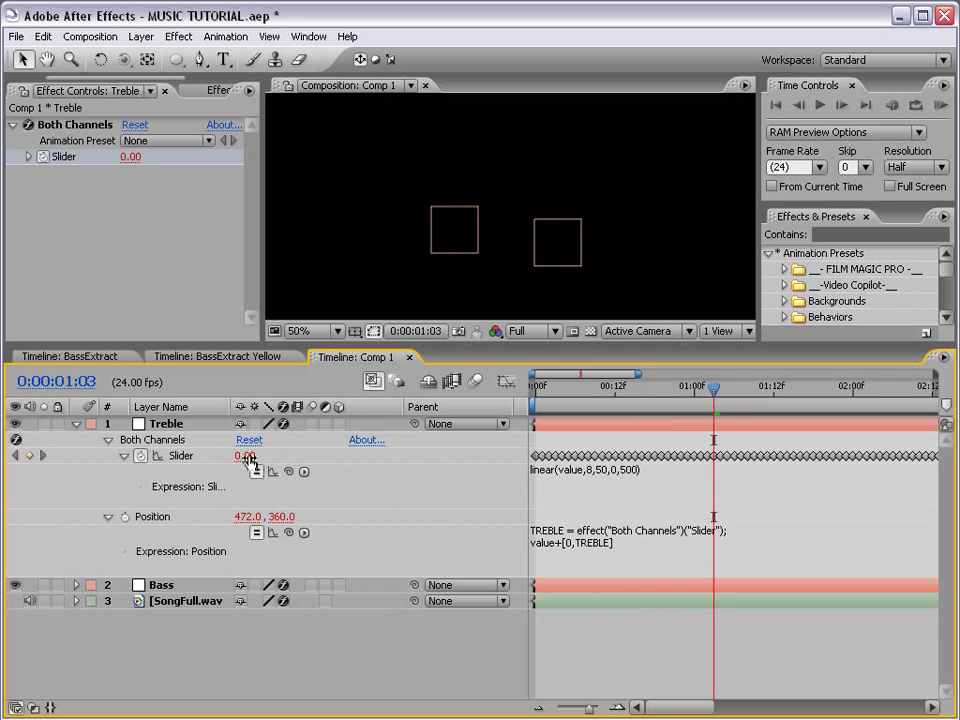
Replace the lower input bound 8 with 10, then turn on the Graph Editor.
click(592, 478)
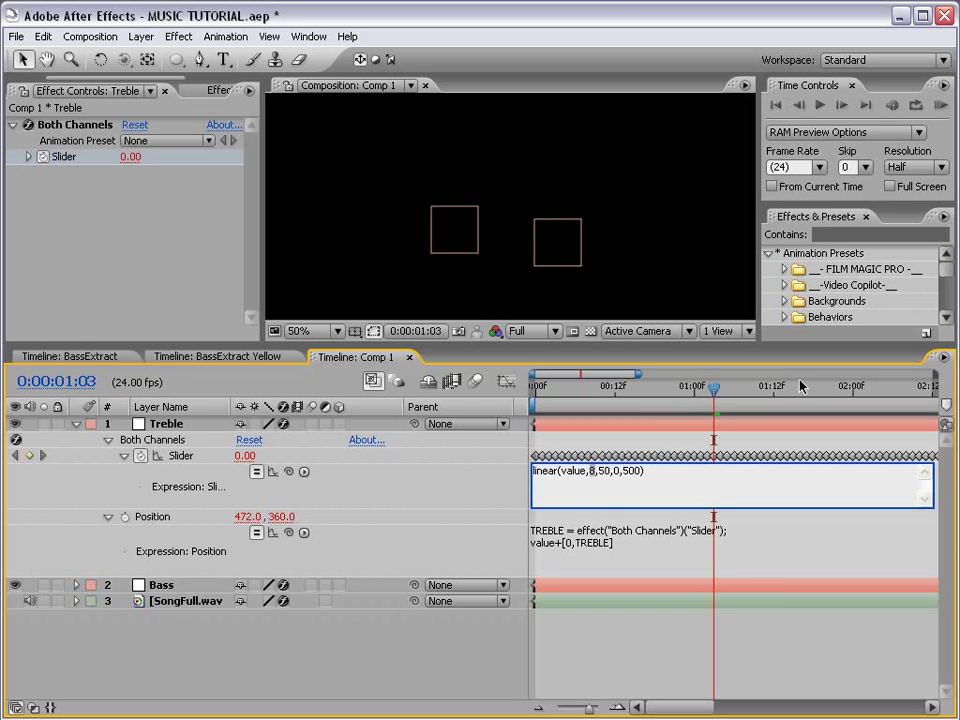
text(10)
click(618, 430)
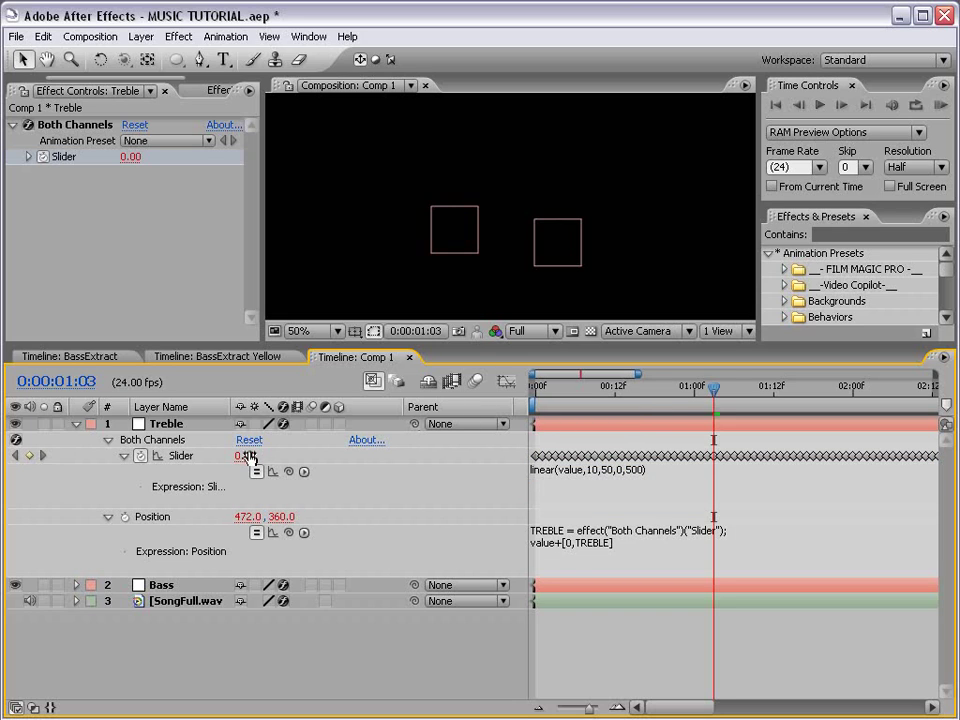
click(505, 383)
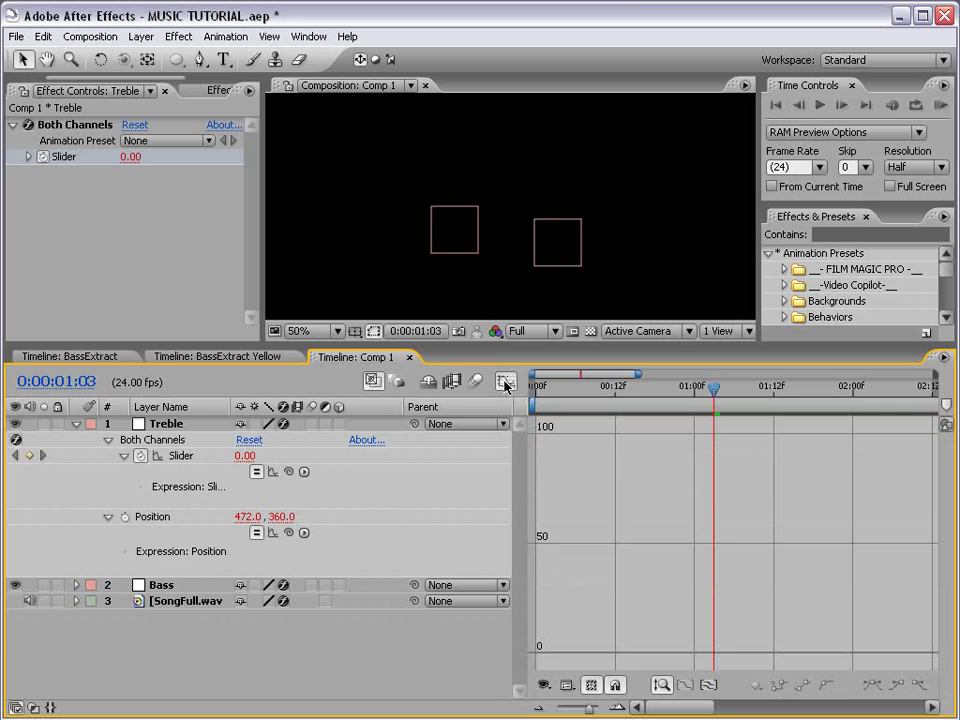
Plot the Treble Slider curve in the Graph Editor, then return to the layer bars.
click(272, 471)
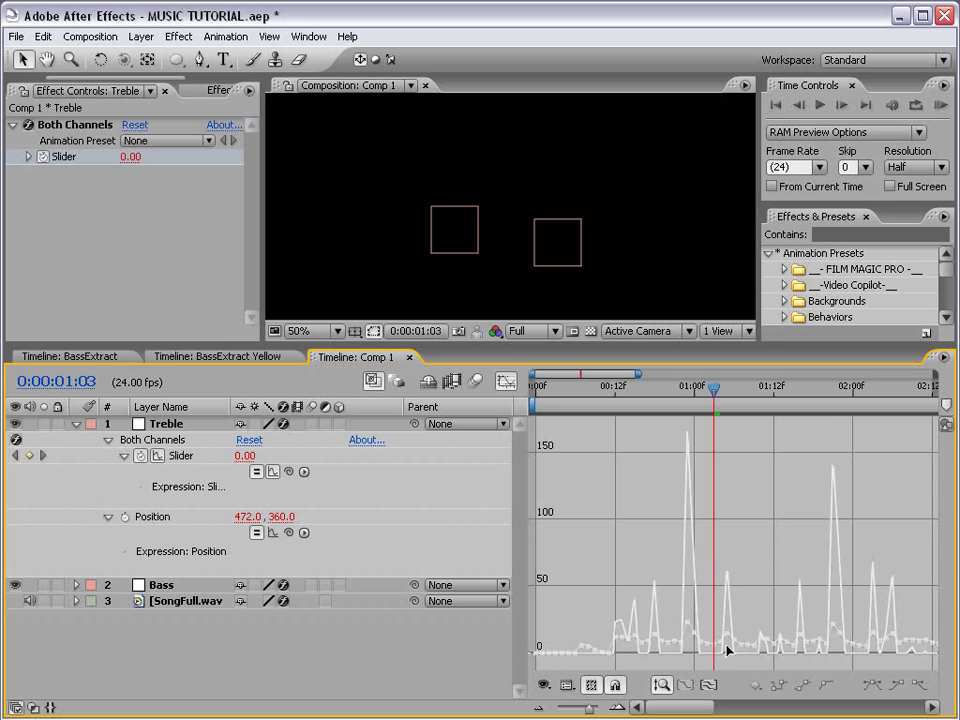
click(476, 384)
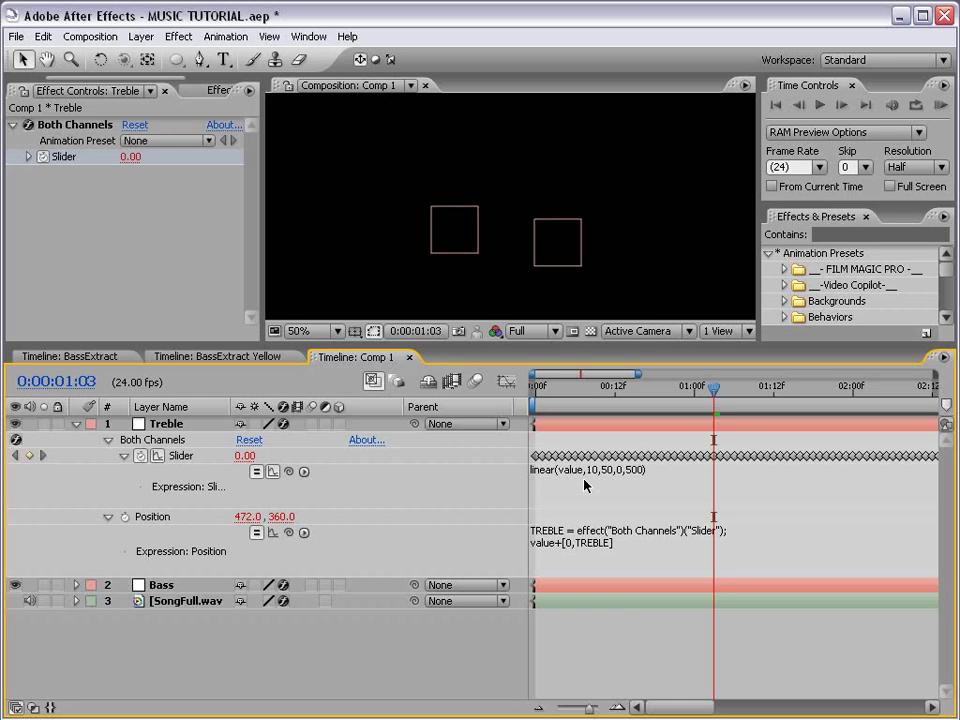
RAM-preview the bouncing squares from frame 6.
click(594, 394)
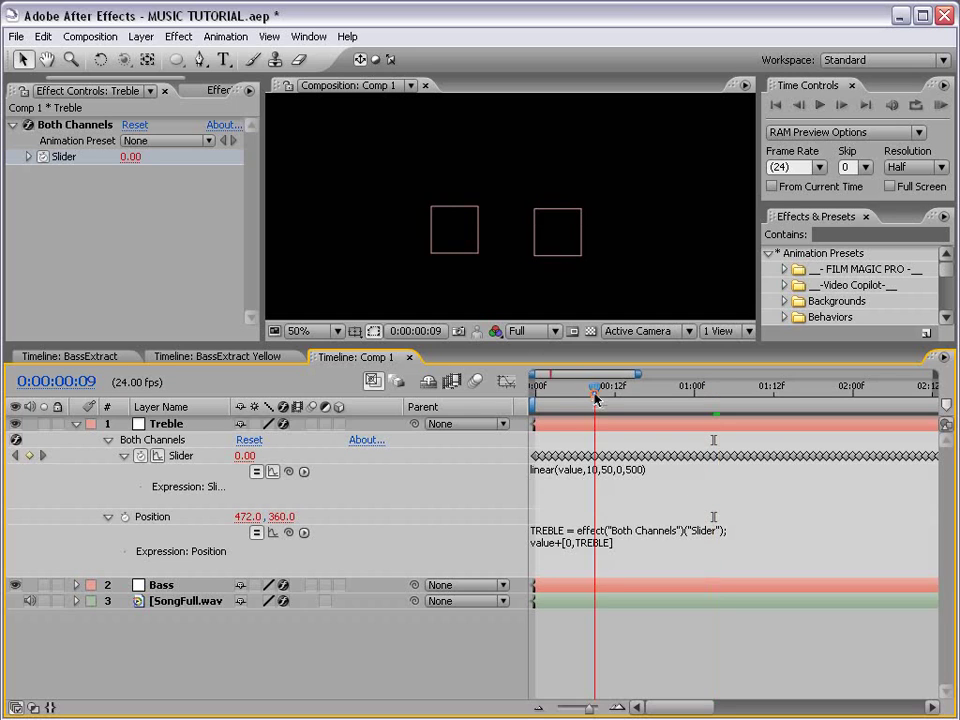
drag(594, 397, 575, 397)
key(comma)
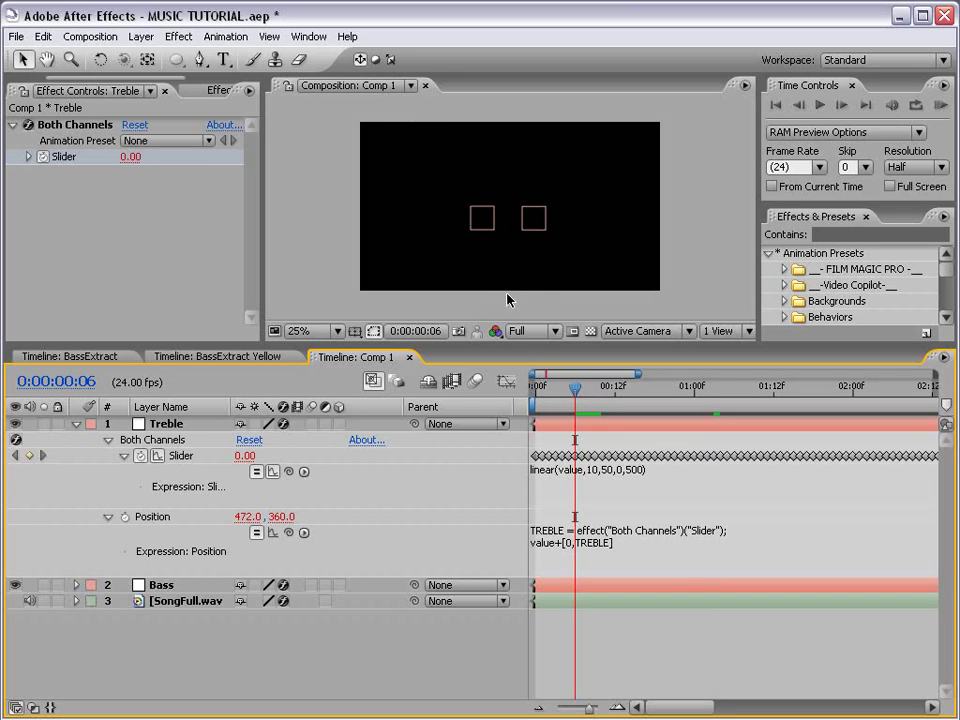
key(period)
key(KP_0)
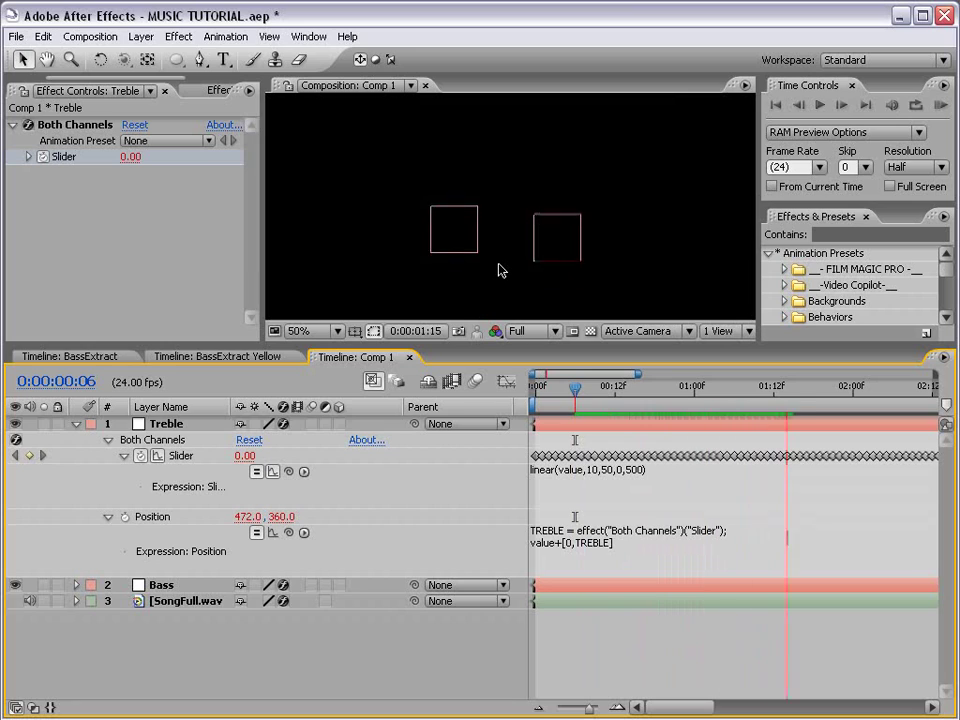
key(comma)
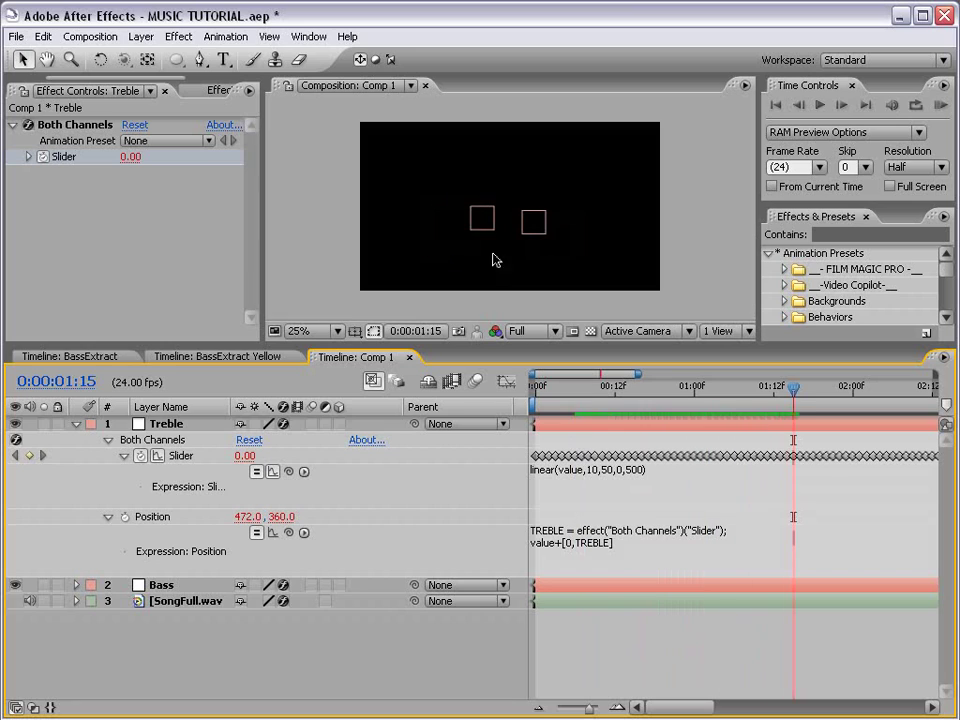
Give the Treble layer an Aqua label.
click(86, 425)
click(133, 524)
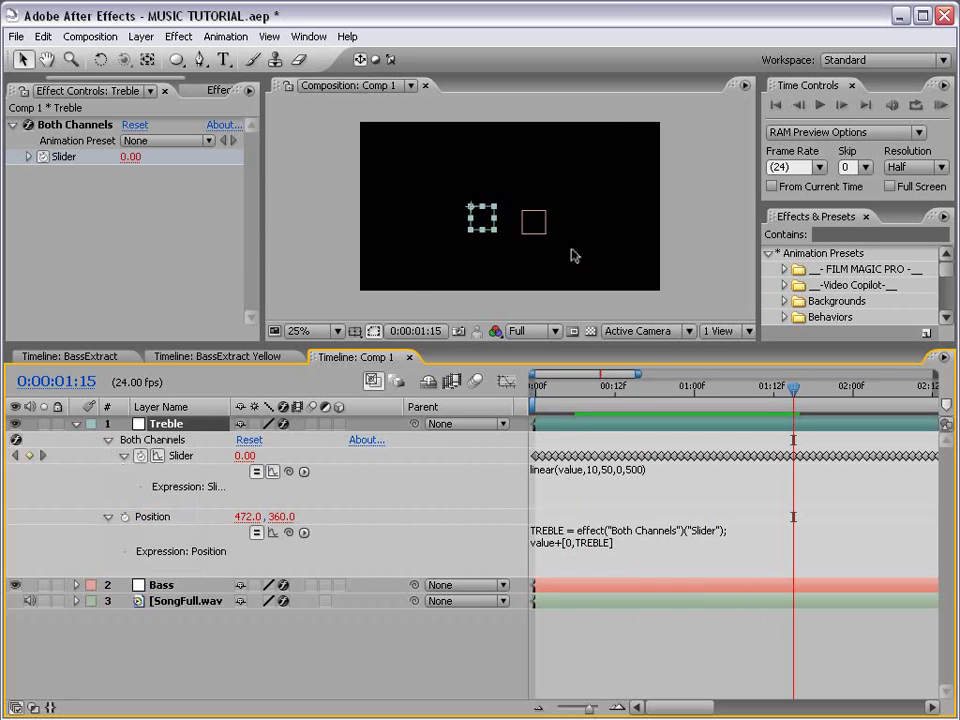
key(period)
click(577, 389)
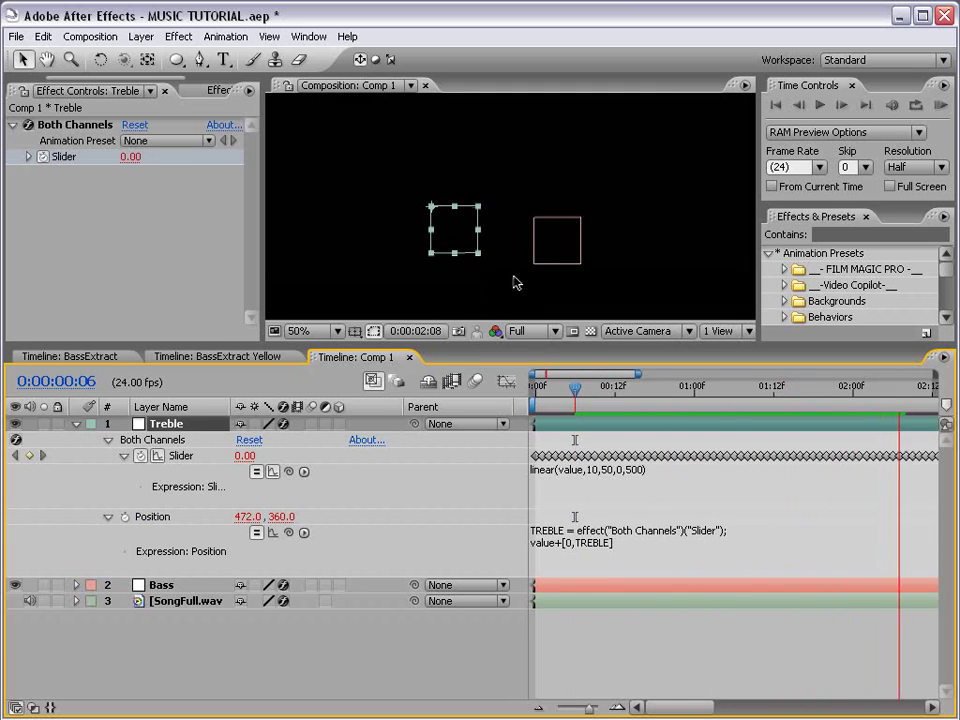
key(space)
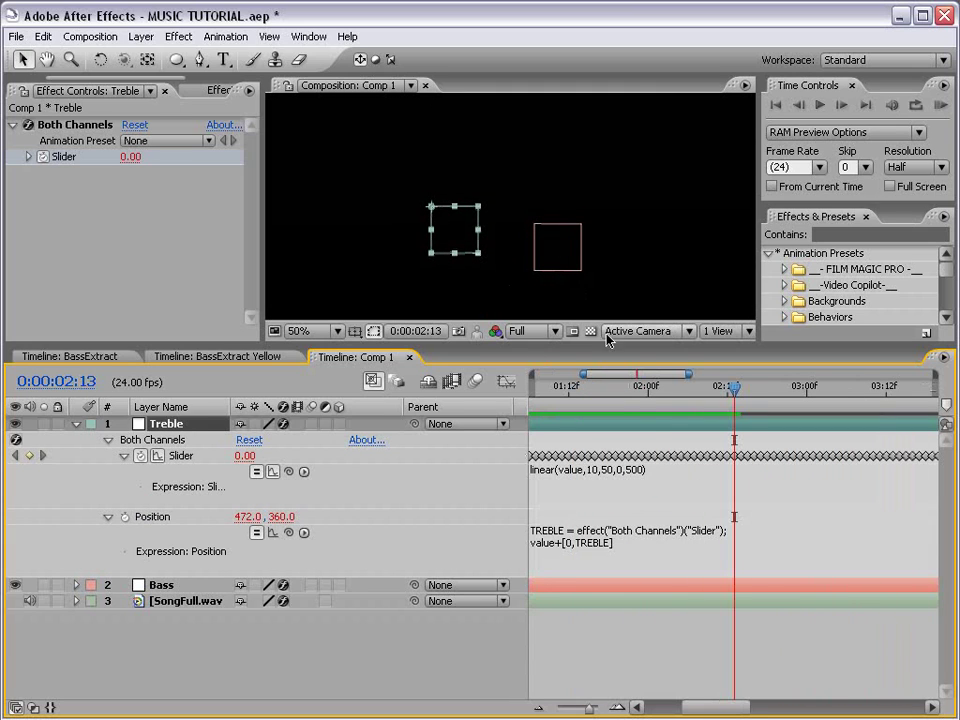
Change the Treble Slider expression's lower input from 10 to 8.5 and preview again.
click(600, 470)
click(602, 470)
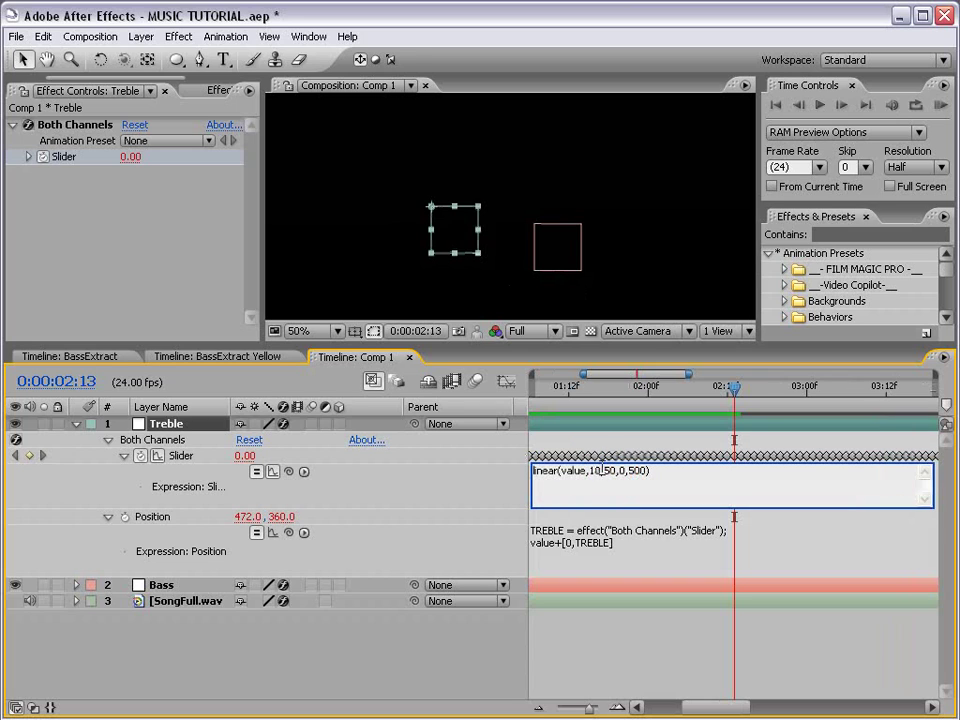
double_click(598, 470)
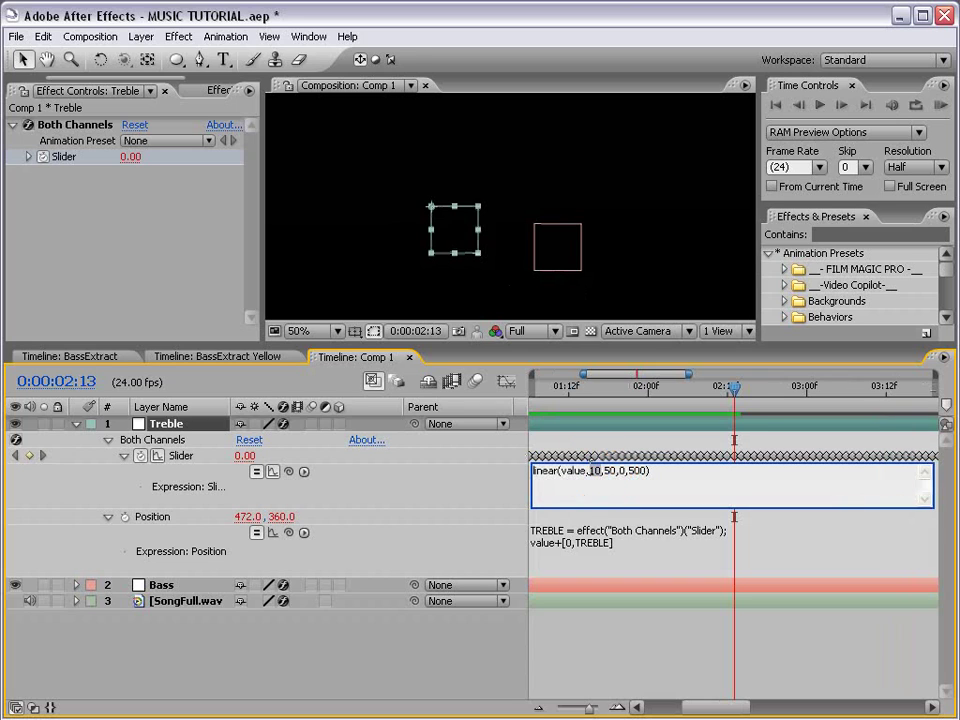
text(8.5)
click(862, 457)
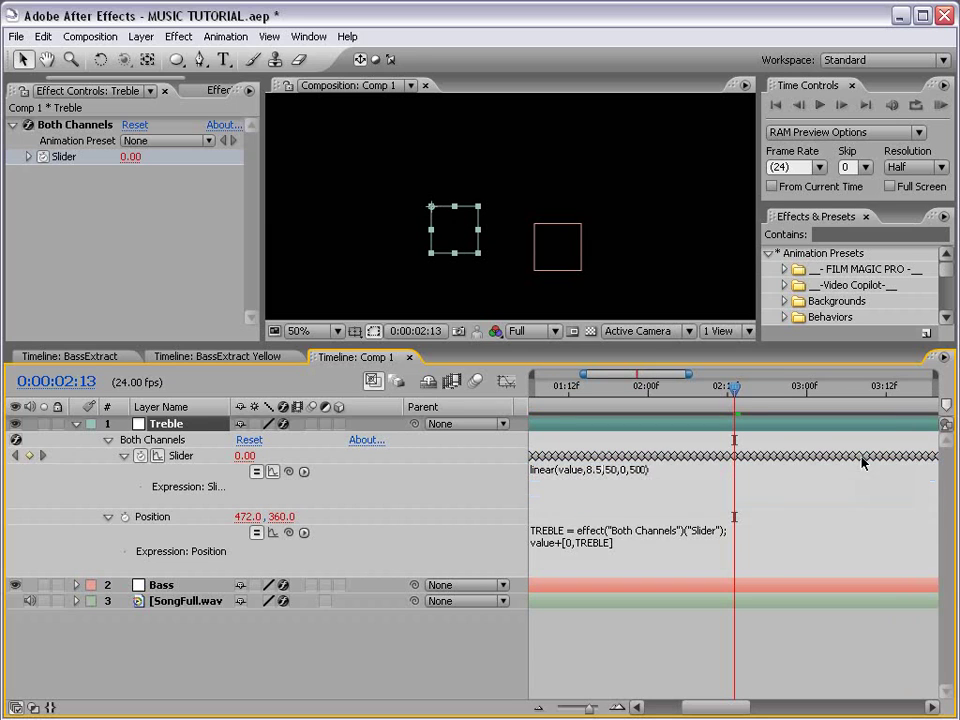
click(595, 401)
key(KP_0)
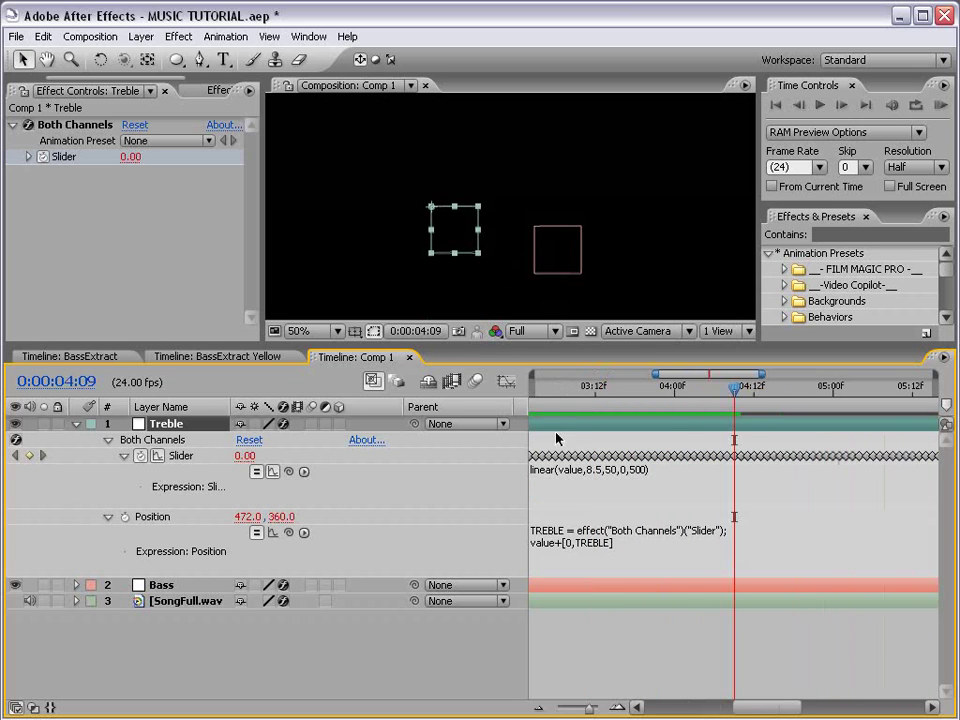
After reviewing Treble's expressions, give the Bass Slider the expression linear(value,0,100,0,500).
click(76, 424)
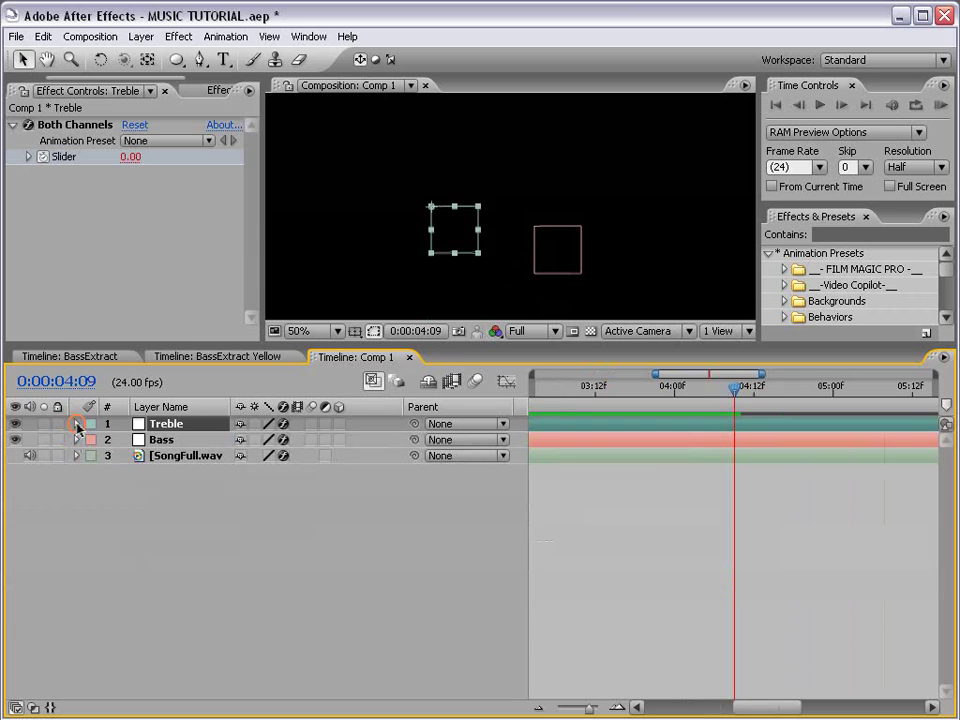
ctrl+click(76, 424)
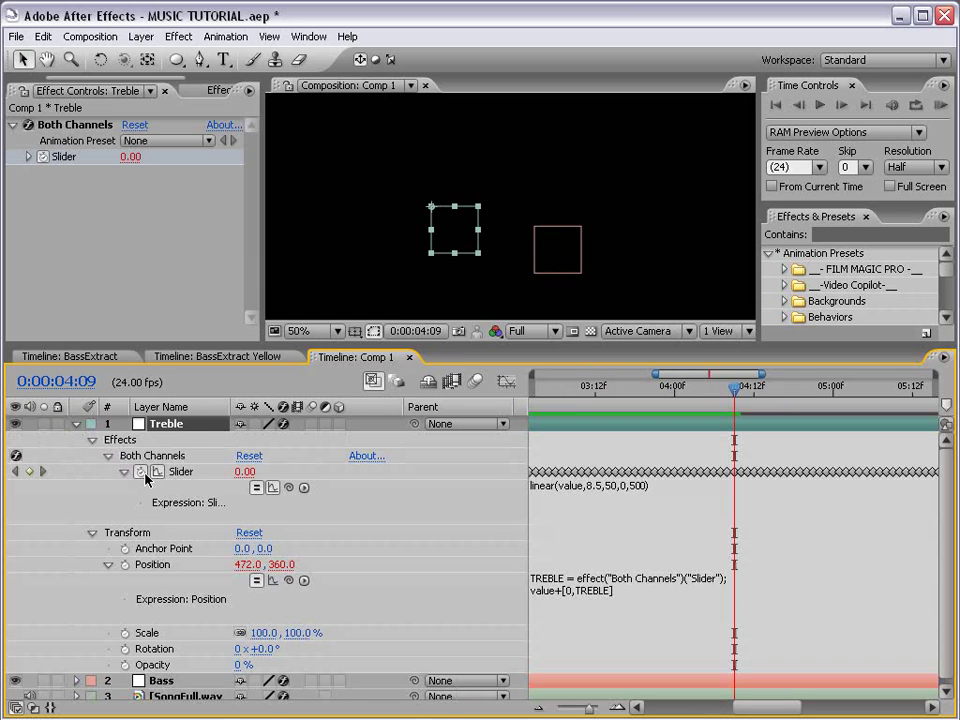
click(77, 424)
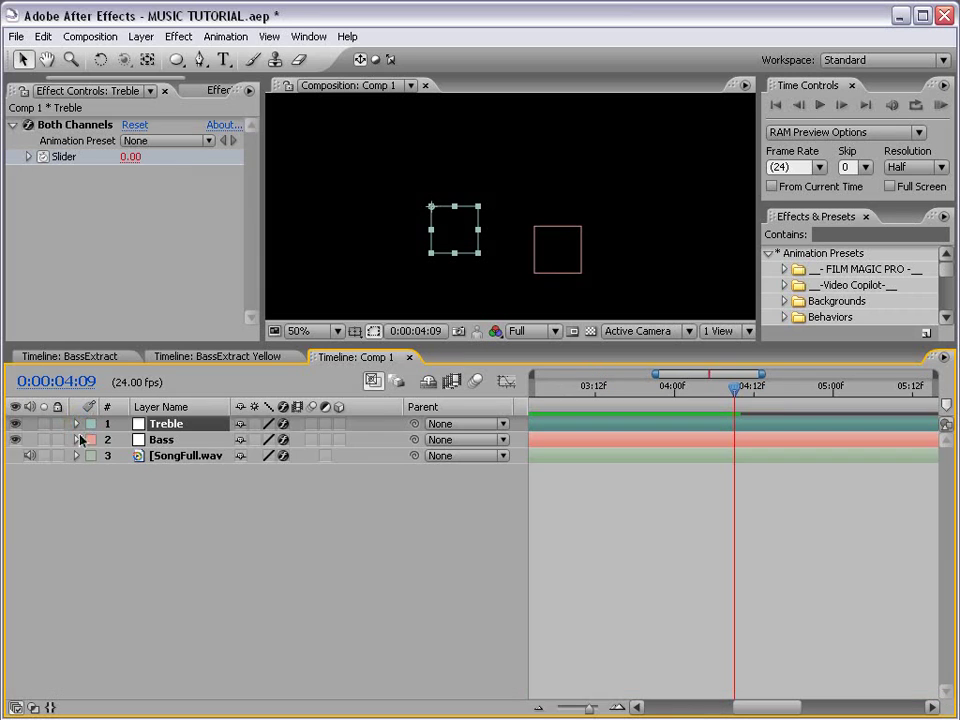
ctrl+click(77, 440)
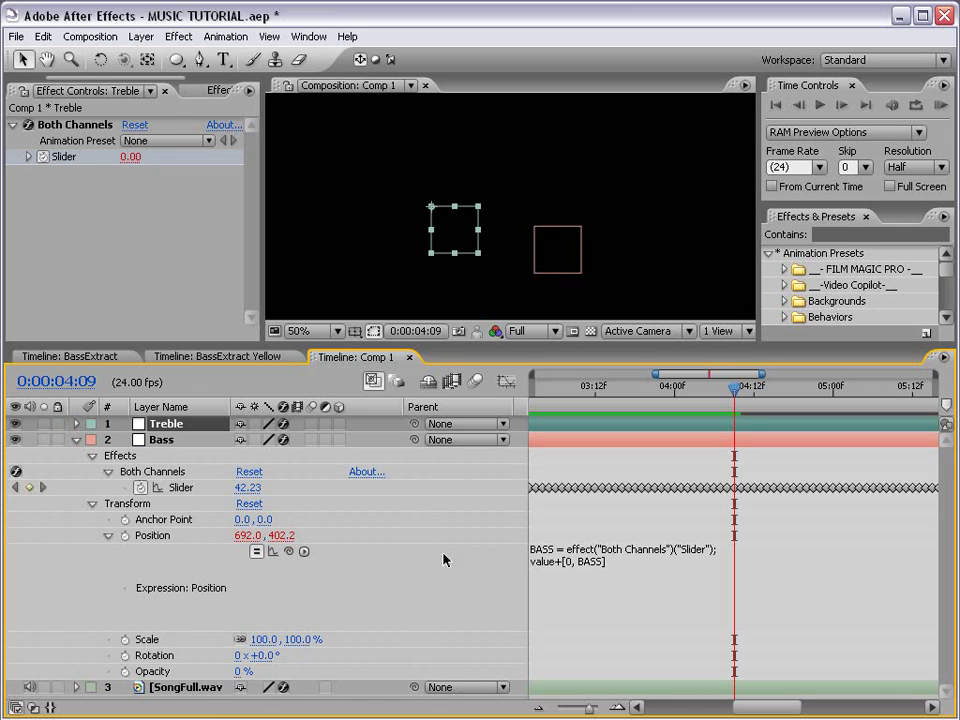
alt+click(140, 487)
text(linear(value,0,100,0,500)
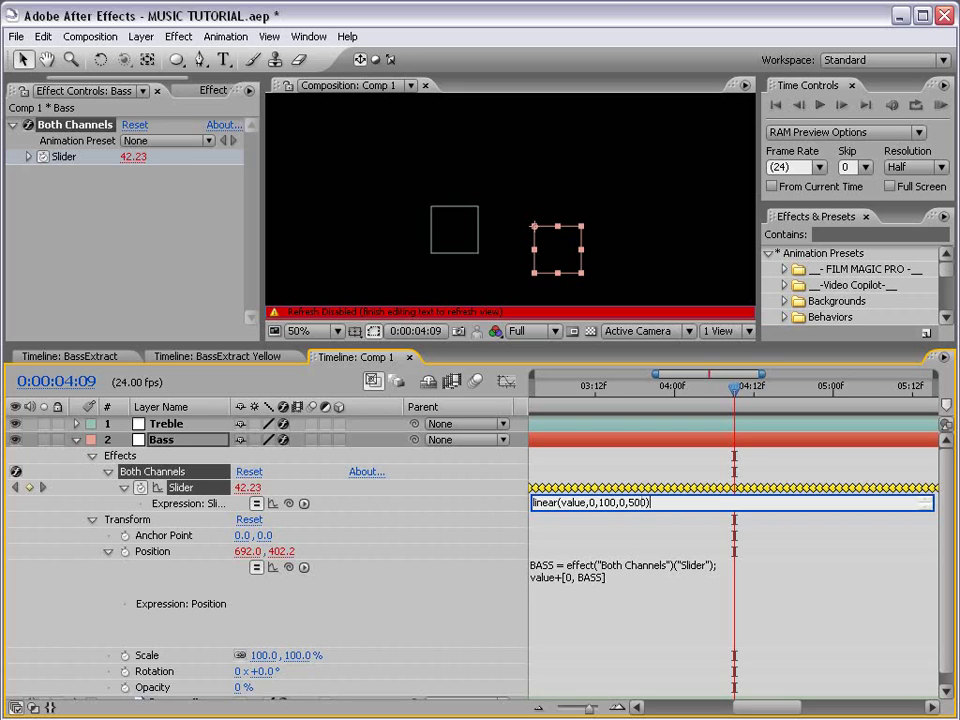
Commit the Bass Slider expression and check the Slider's value curve in the Graph Editor.
double_click(591, 503)
click(570, 580)
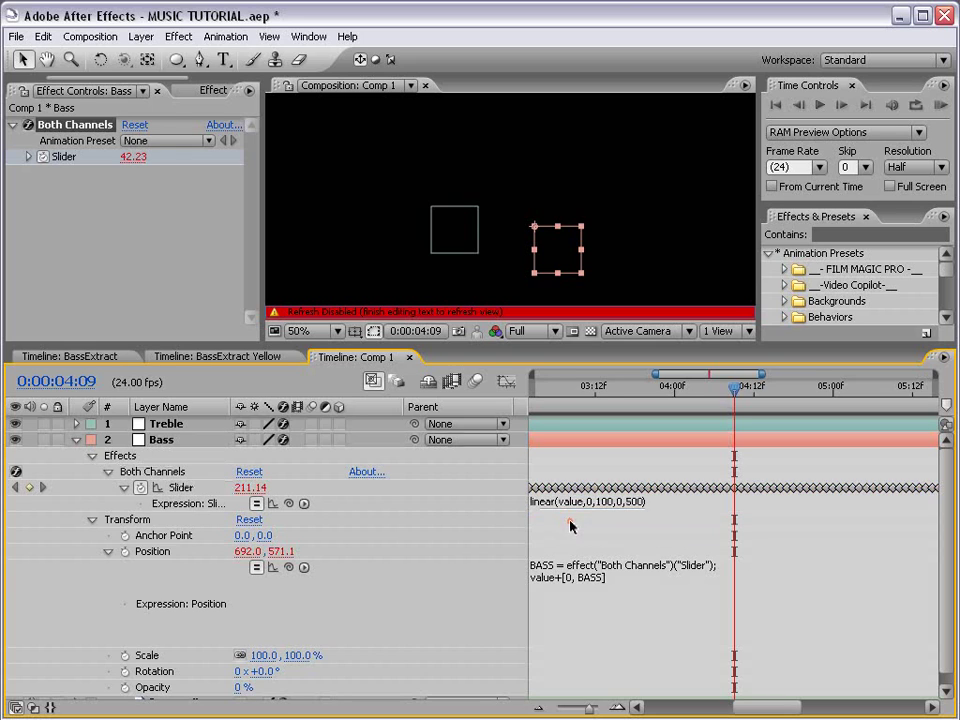
click(189, 489)
click(507, 381)
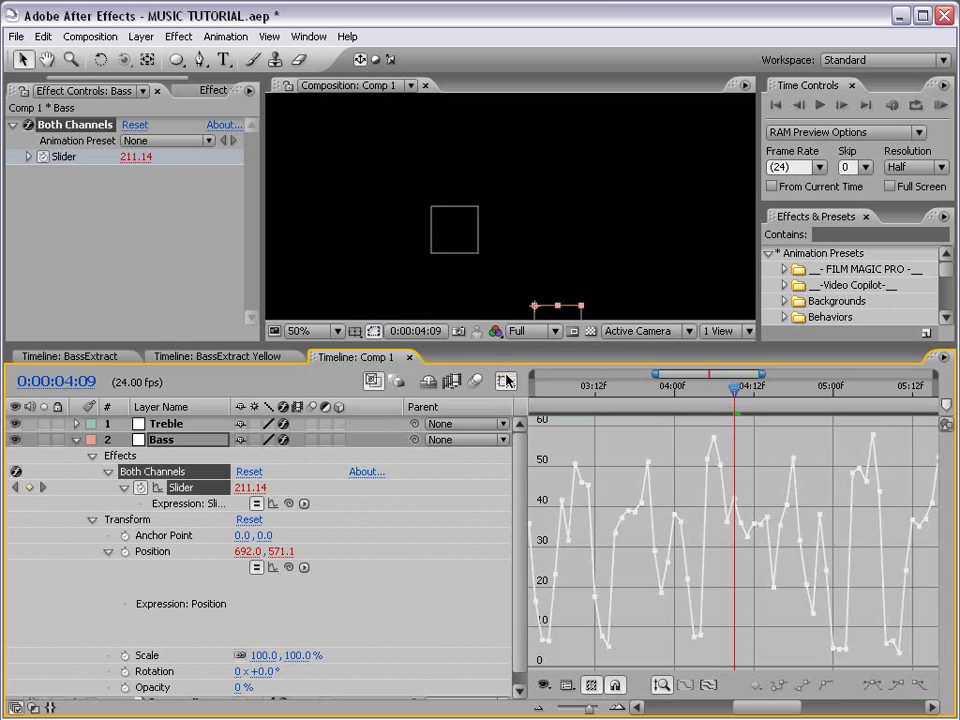
scroll(606, 628, left, 3)
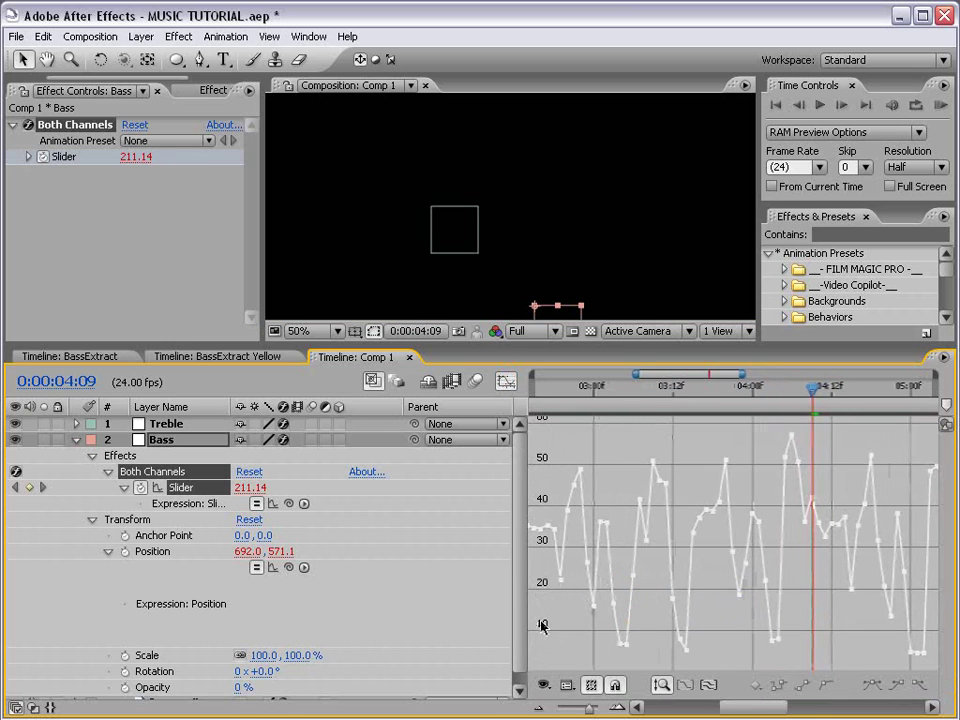
mouse_move(618, 626)
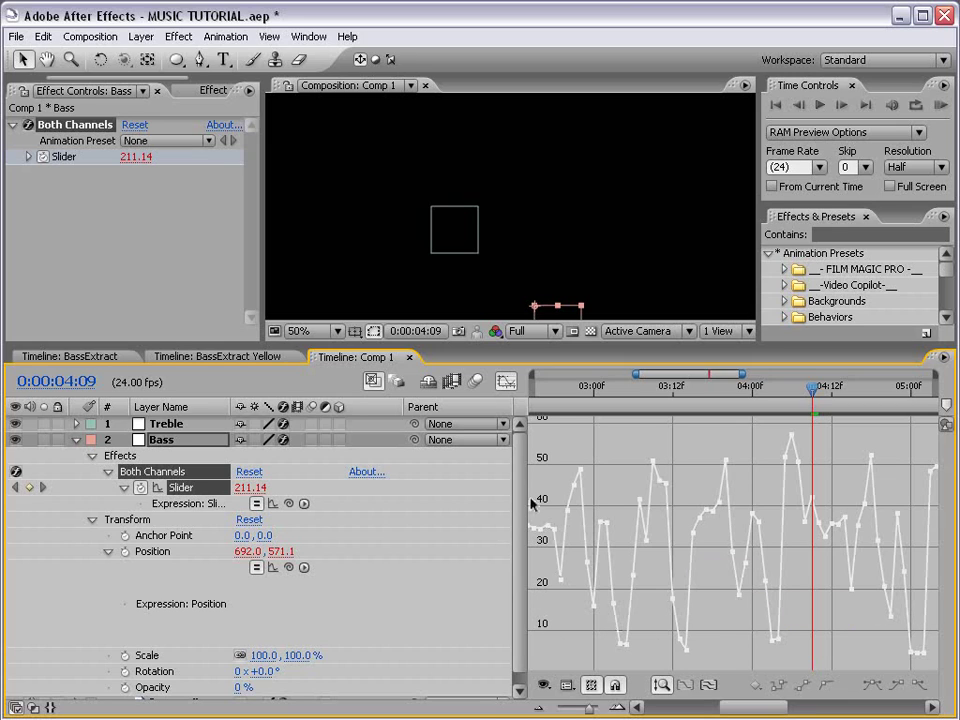
click(506, 382)
Change the Bass expression's input range to 10,60 and save the project.
click(605, 502)
click(590, 502)
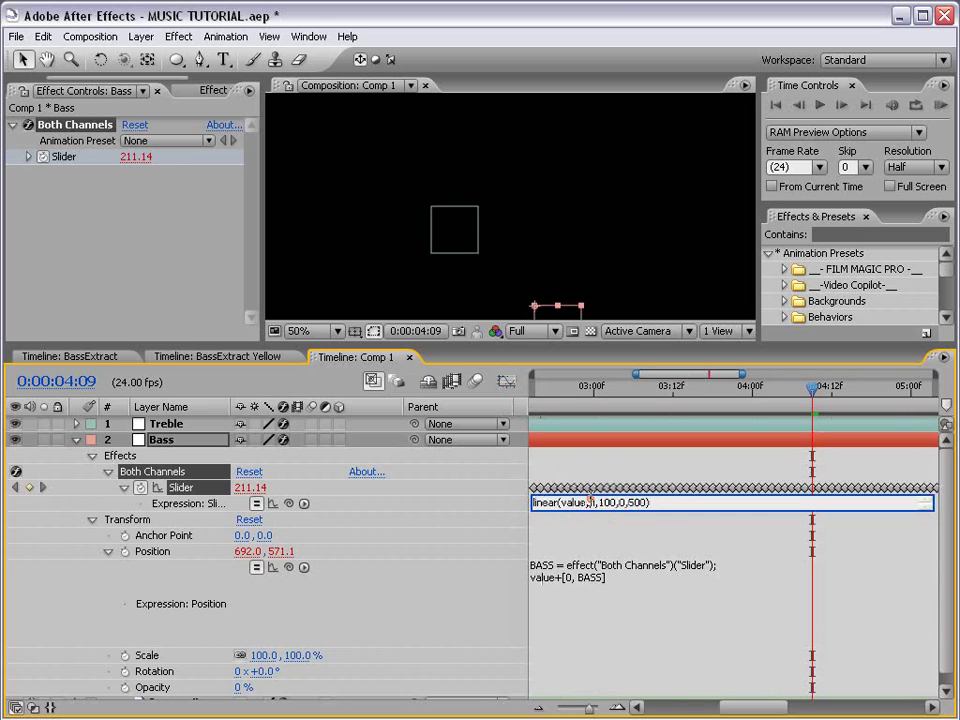
text(1)
key(BackSpace)
key(BackSpace)
key(BackSpace)
key(BackSpace)
text(,)
click(622, 524)
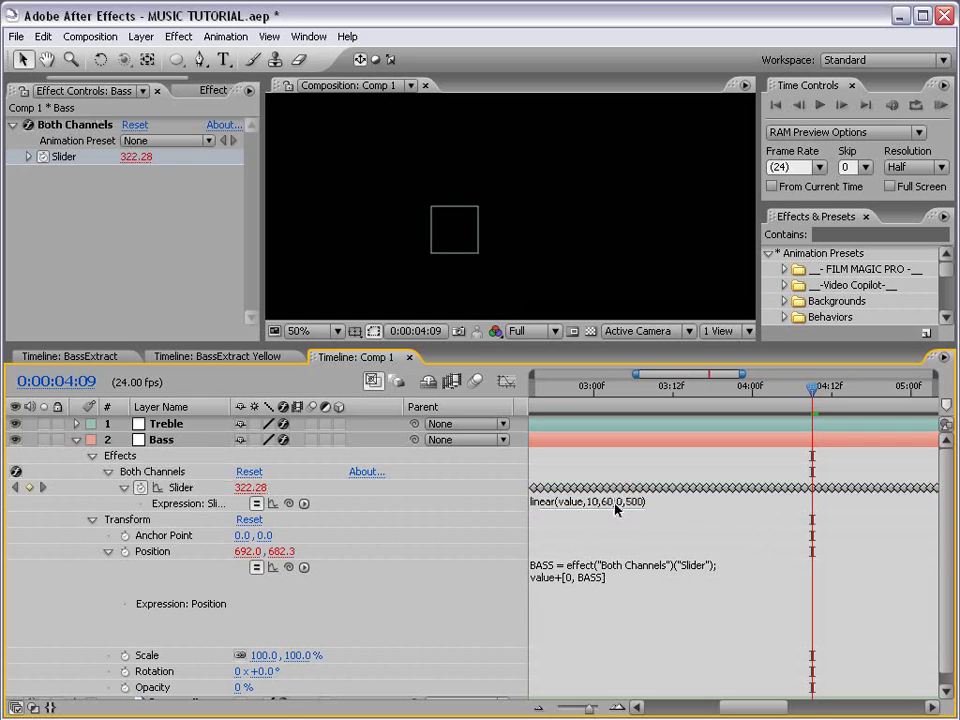
key(ctrl+s)
Preview the squares bouncing to the music from 1 second and from 1:14.
key(comma)
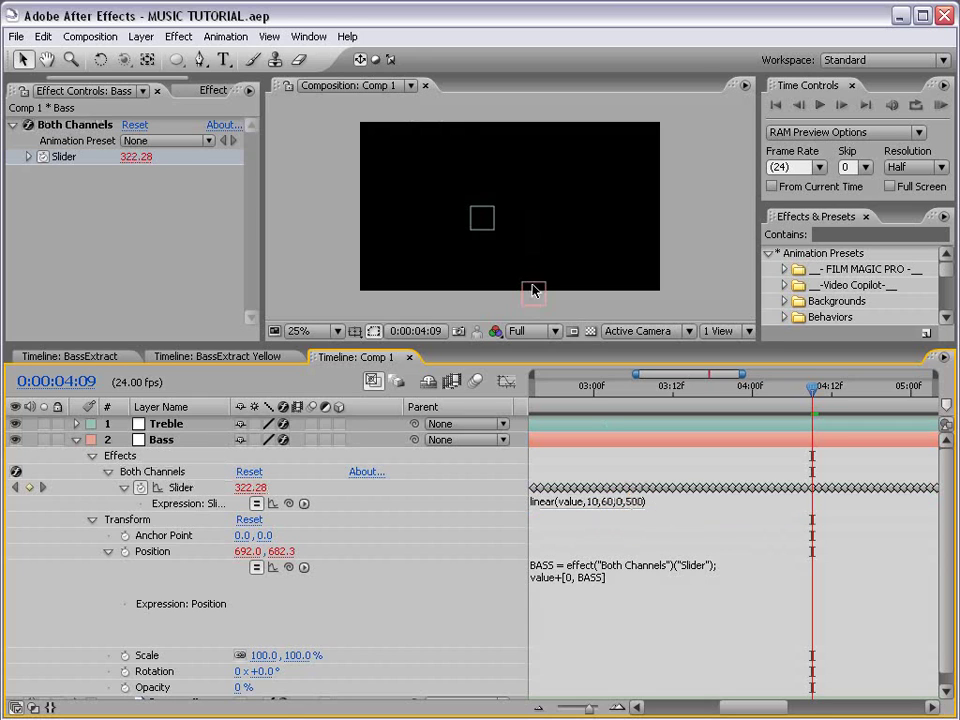
key(minus)
key(minus)
click(576, 399)
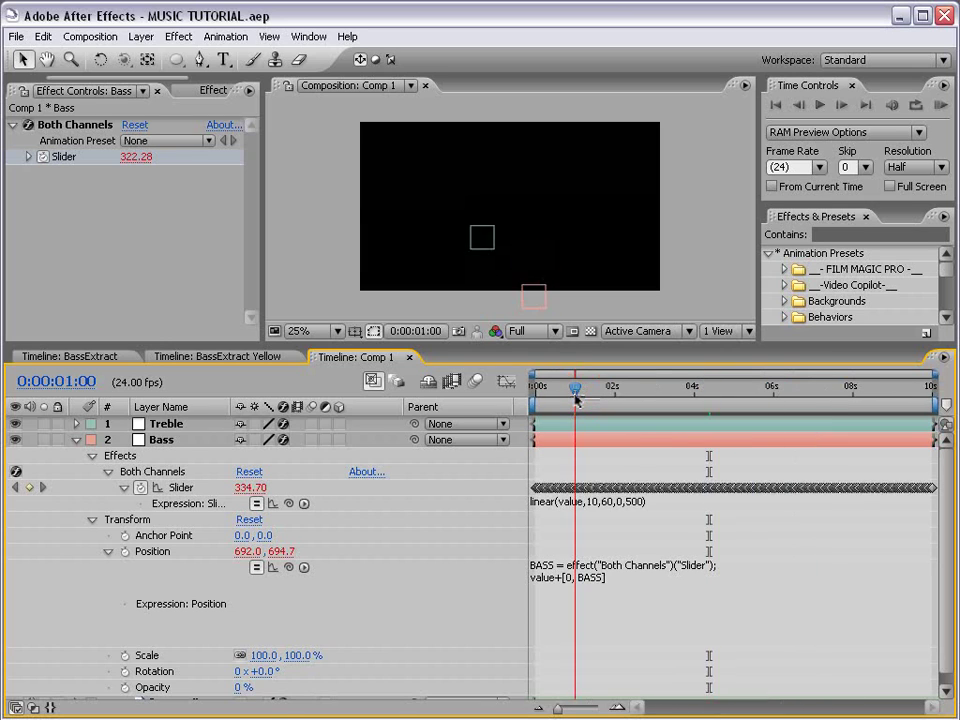
key(KP_0)
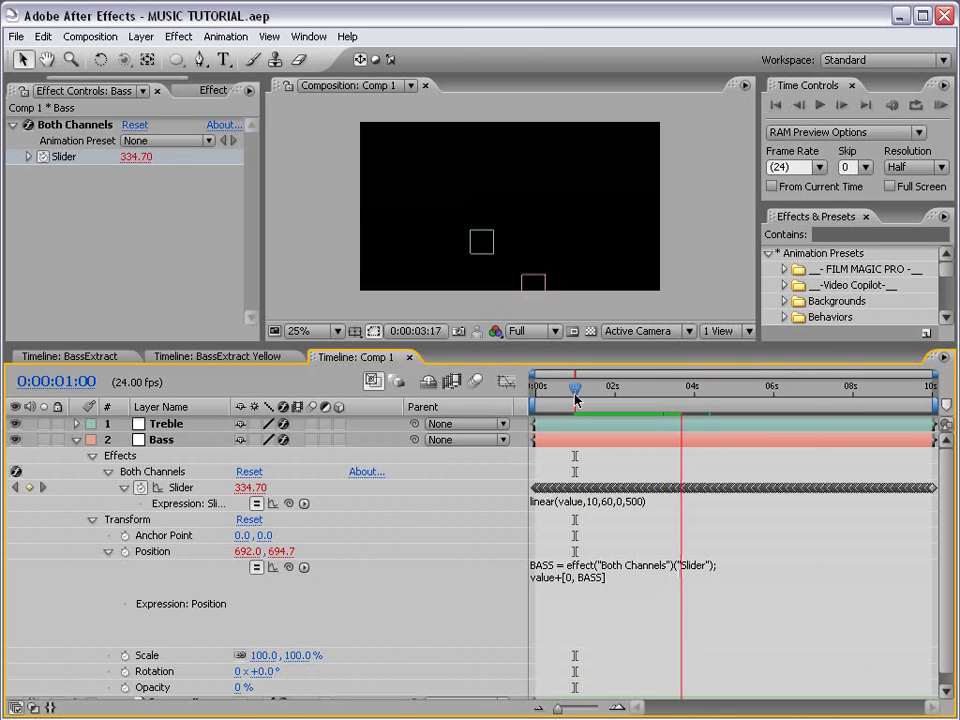
click(536, 268)
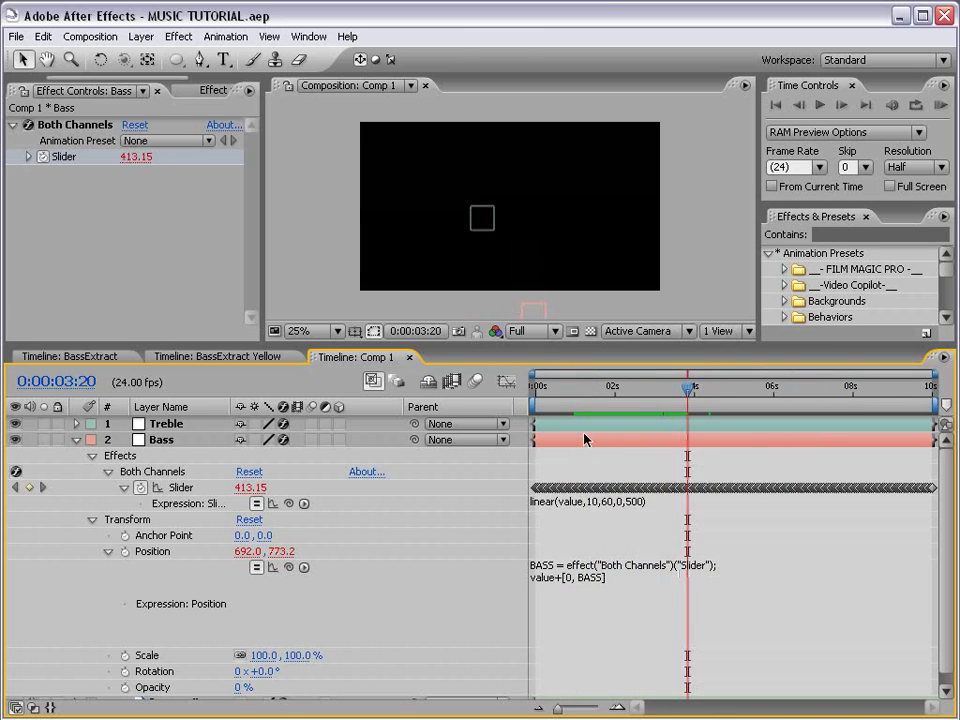
drag(641, 395, 598, 392)
key(KP_0)
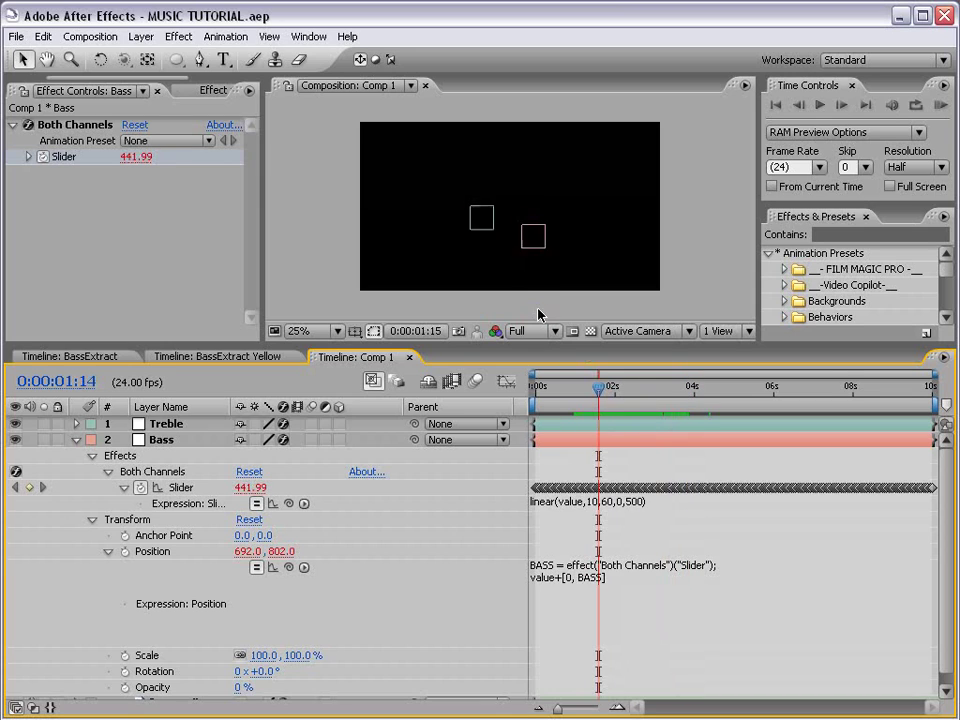
click(647, 503)
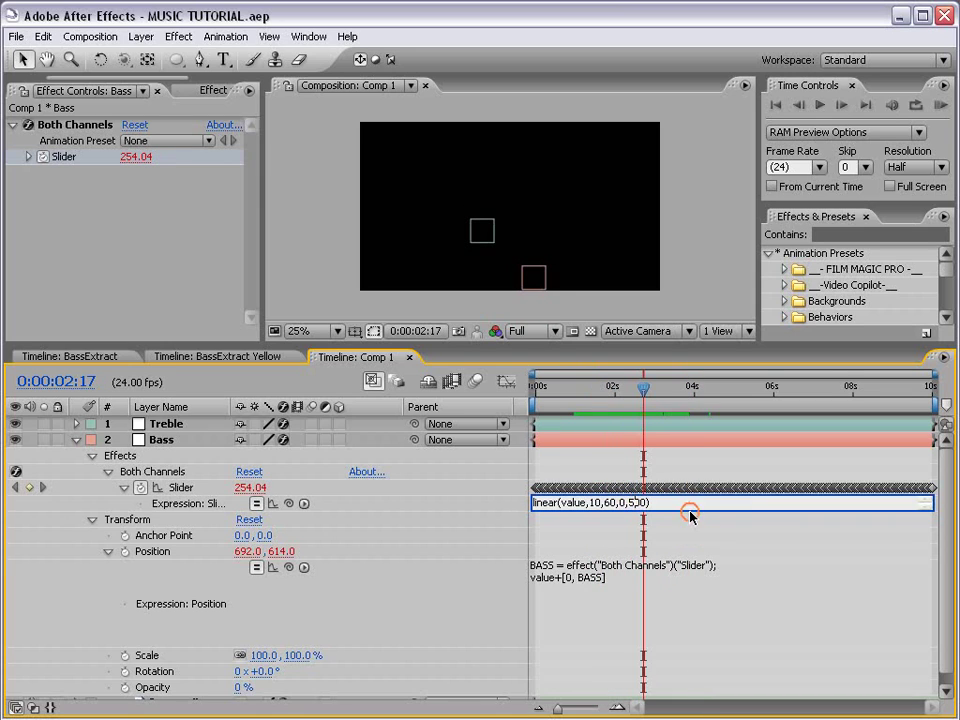
Lower the Bass expression's output maximum from 500 to 200.
key(Left)
key(Left)
key(BackSpace)
text(2)
key(KP_Enter)
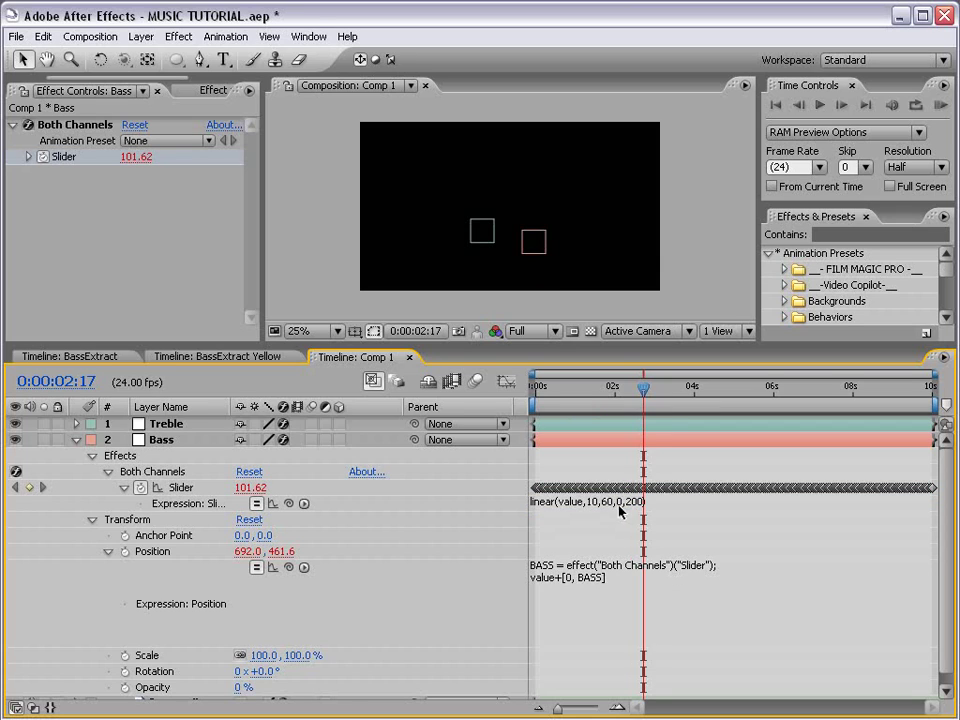
drag(643, 388, 700, 390)
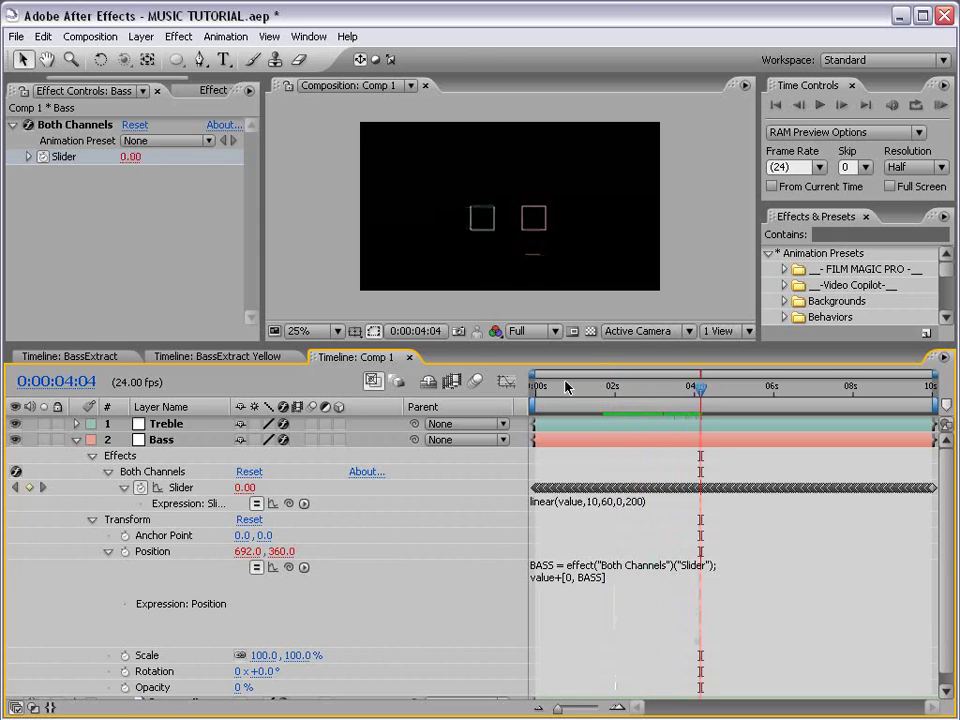
Append *-1 to invert the Bass expression, preview, save, and collapse the Bass layer.
click(660, 501)
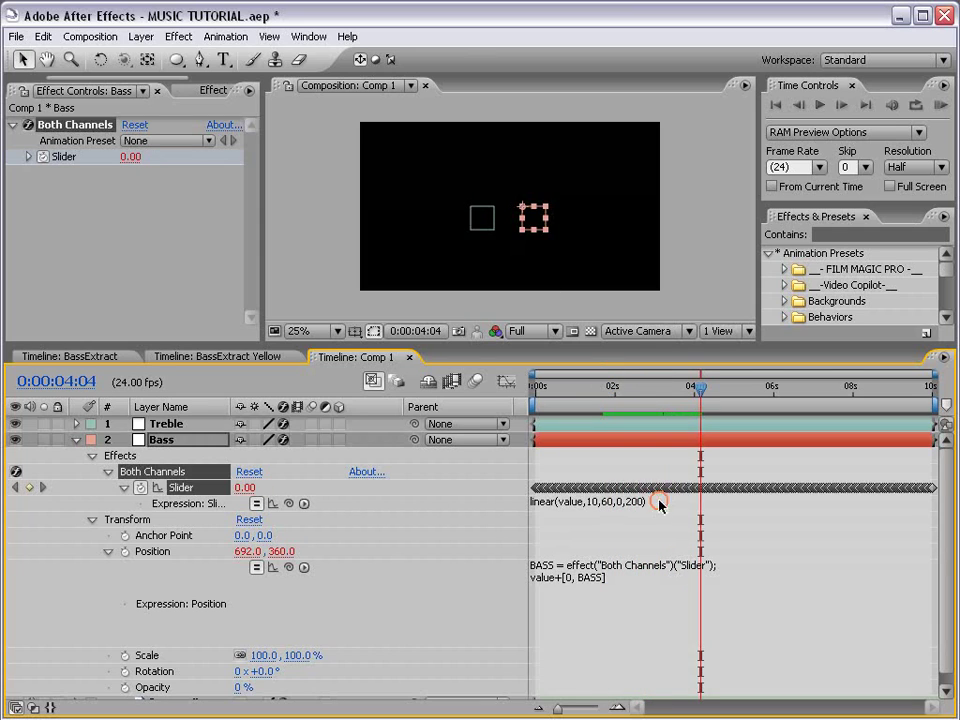
text(*-1)
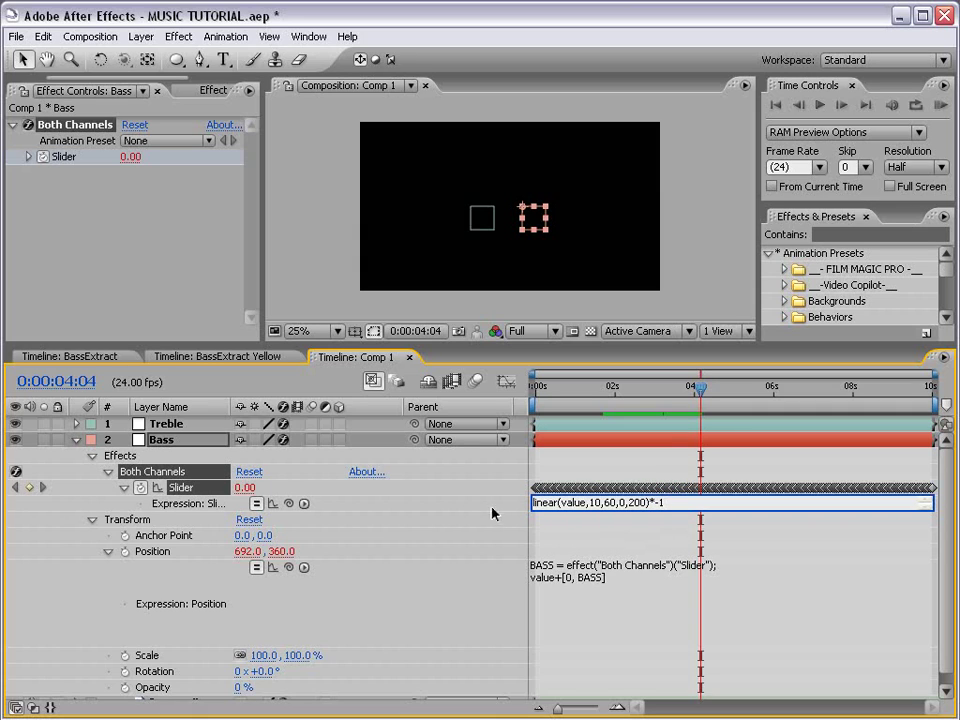
click(652, 523)
key(space)
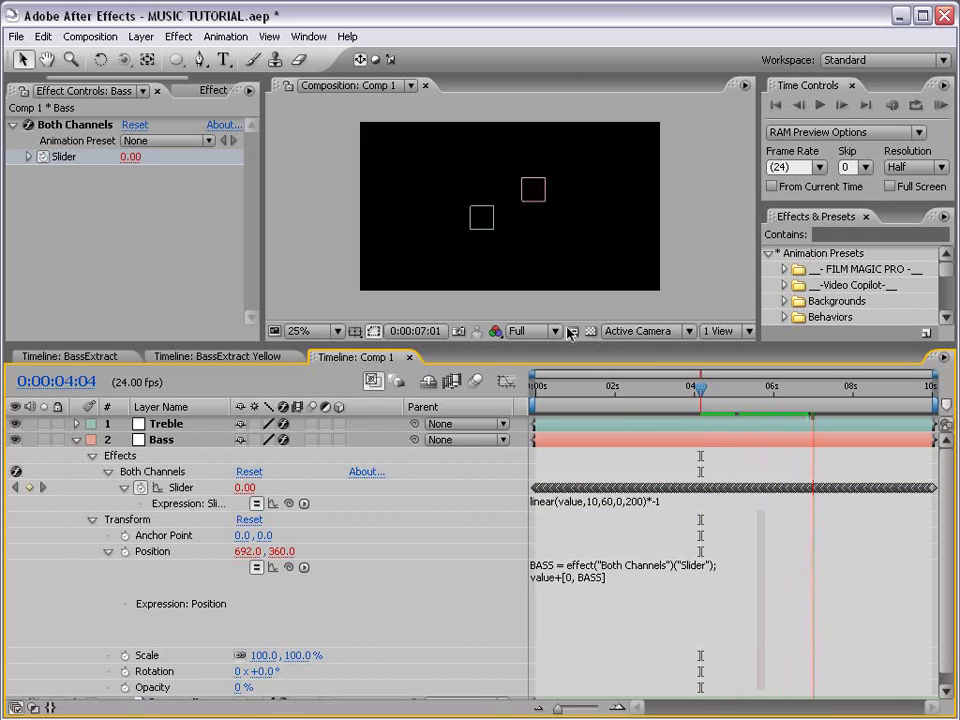
key(space)
key(ctrl+s)
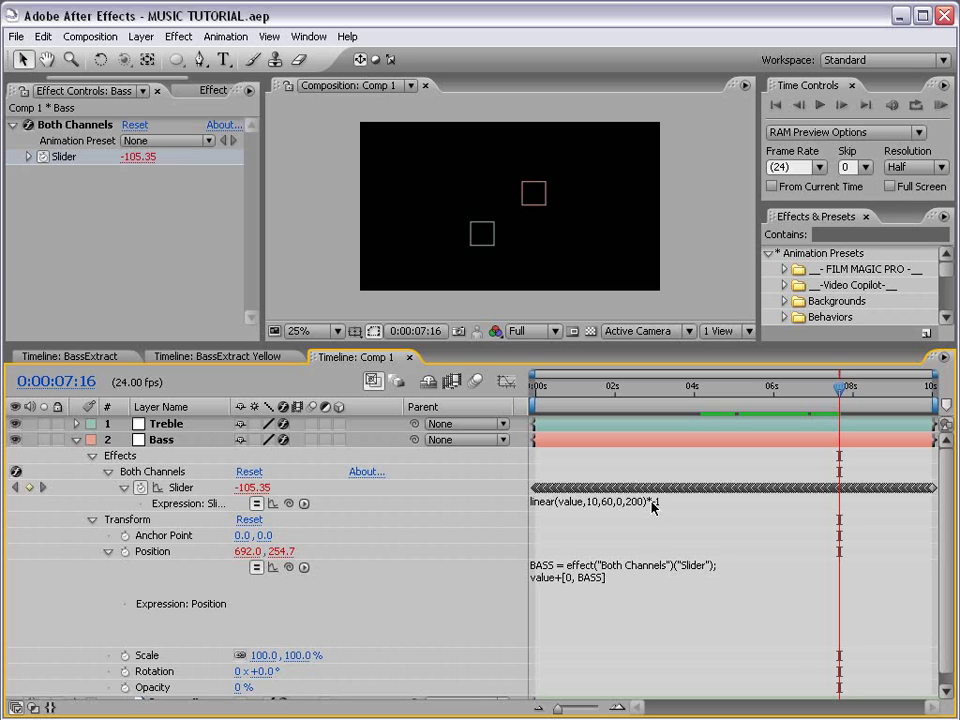
click(76, 439)
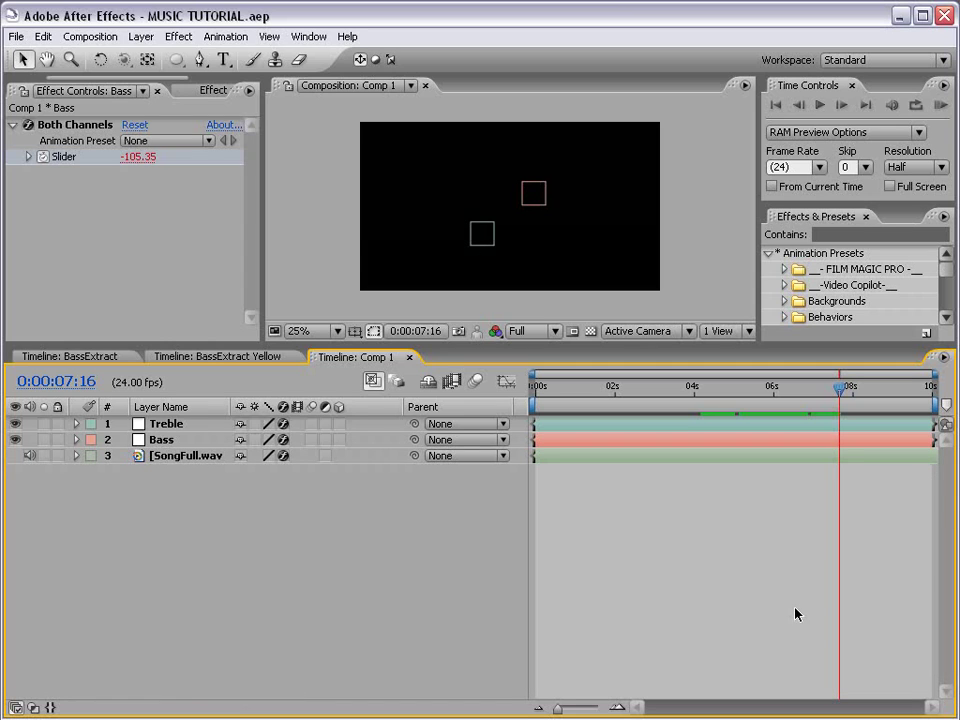
Add a full-comp Dark Royal Blue solid layer and save the project.
click(141, 37)
mouse_move(294, 55)
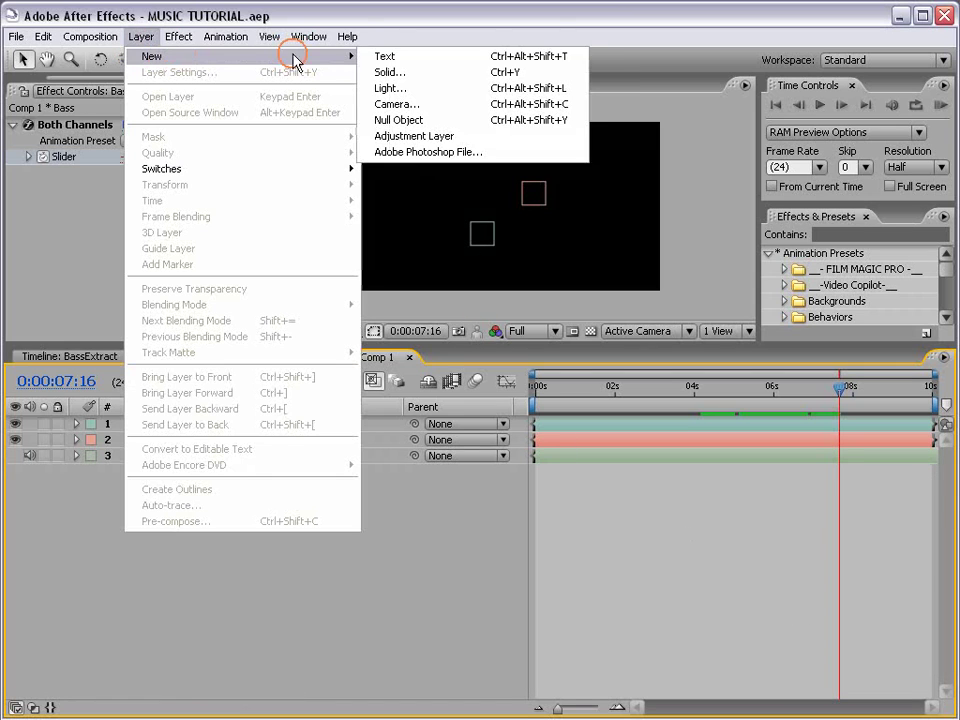
click(390, 72)
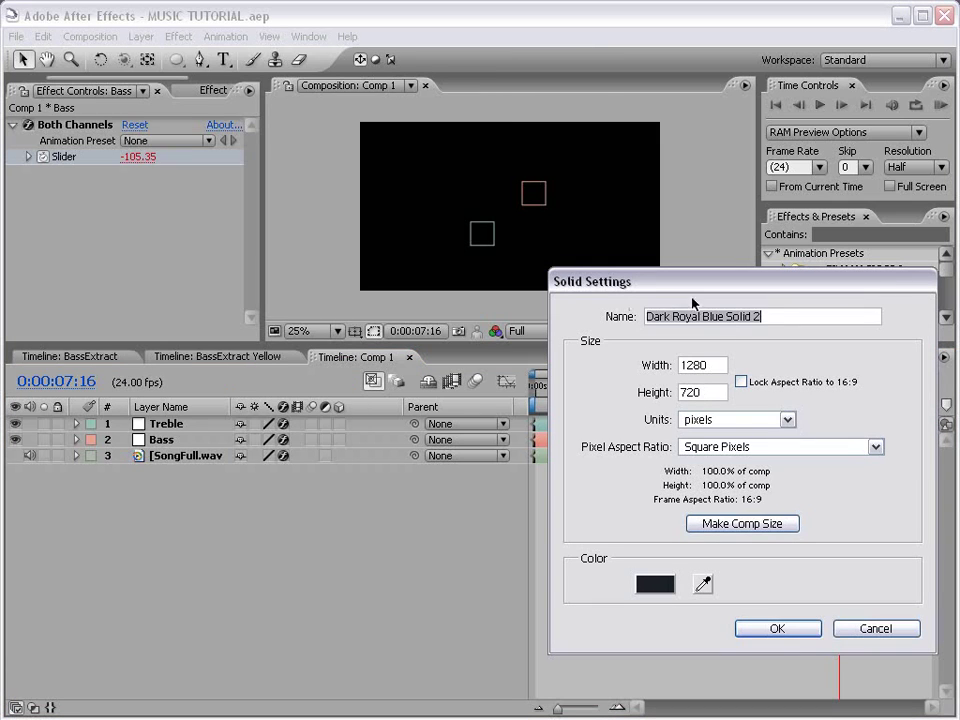
click(776, 628)
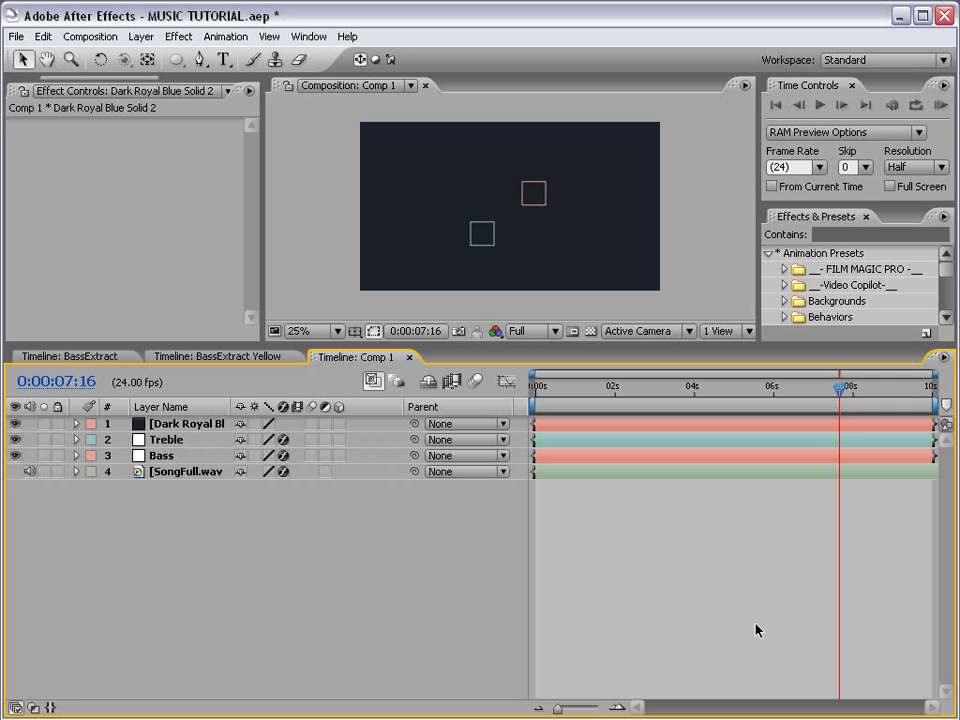
key(ctrl+s)
Select the new solid and bring up the Trapcode effects list.
click(160, 424)
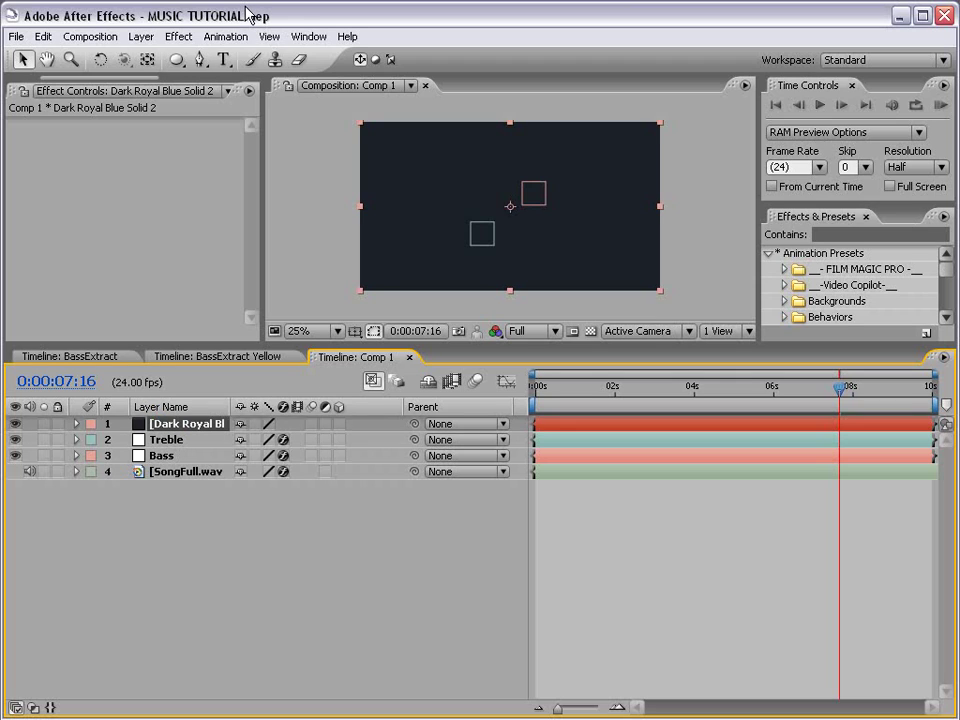
click(182, 38)
mouse_move(189, 625)
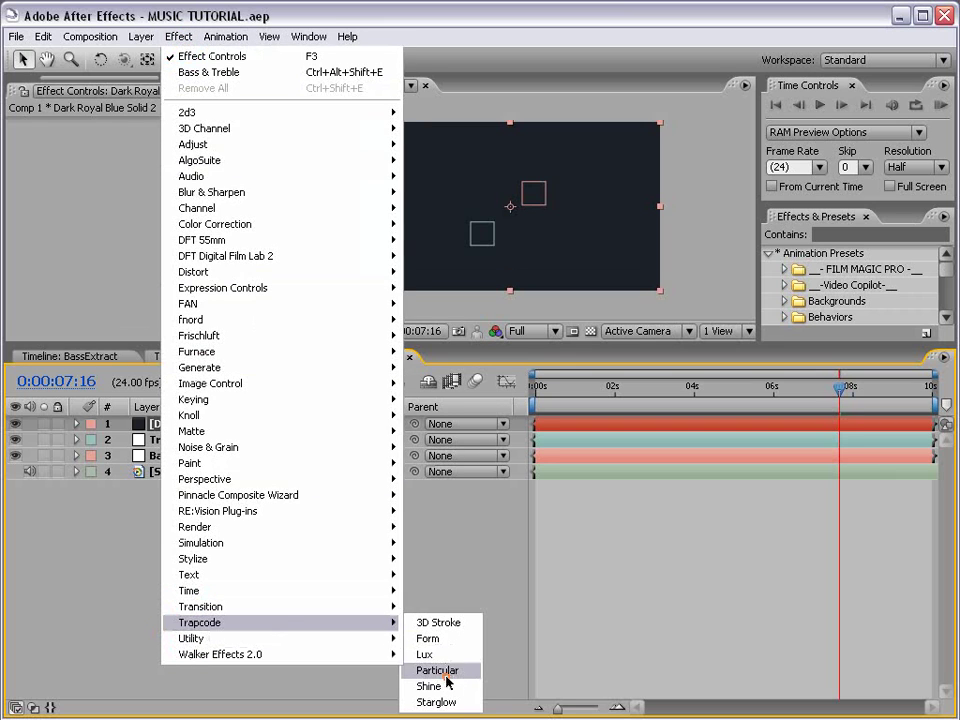
Apply Trapcode Particular to the solid and enlarge the viewer at 50% zoom.
click(478, 673)
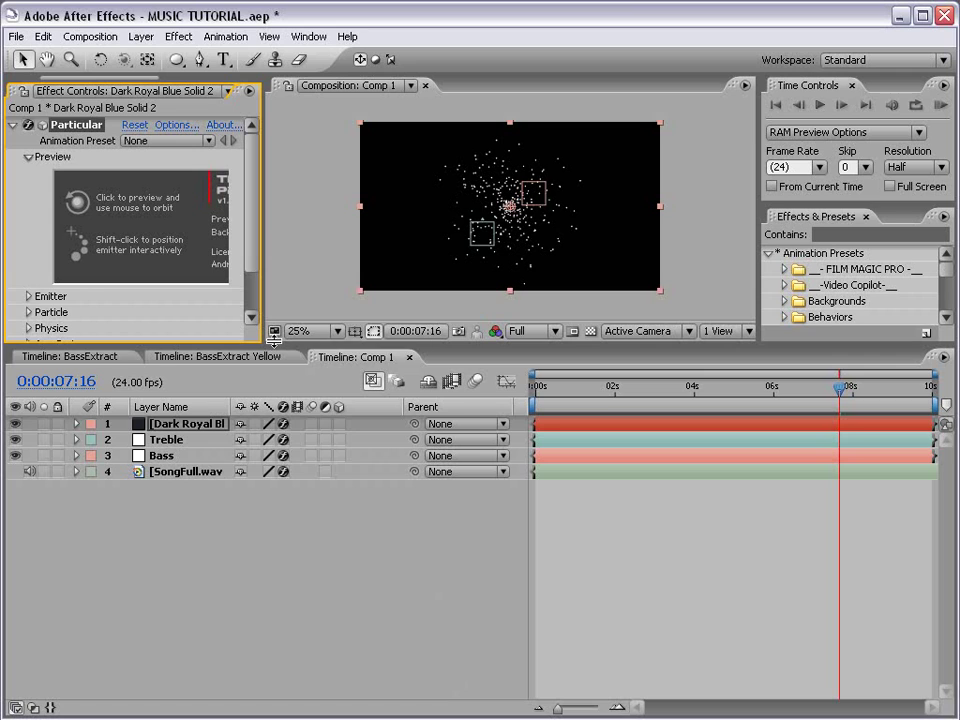
drag(268, 347, 300, 479)
key(period)
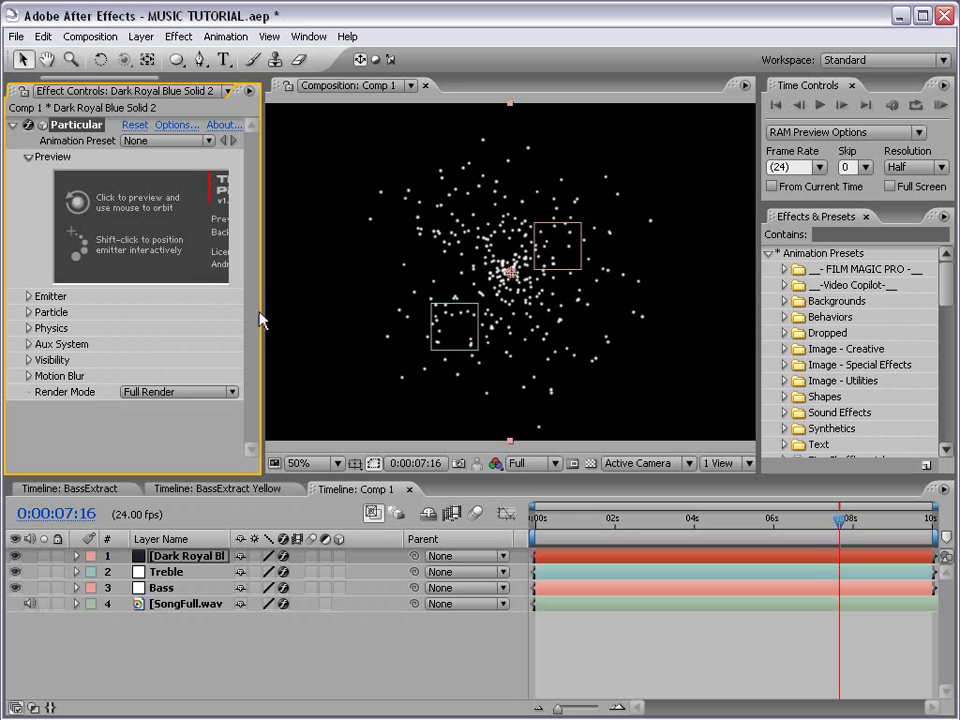
drag(260, 318, 292, 316)
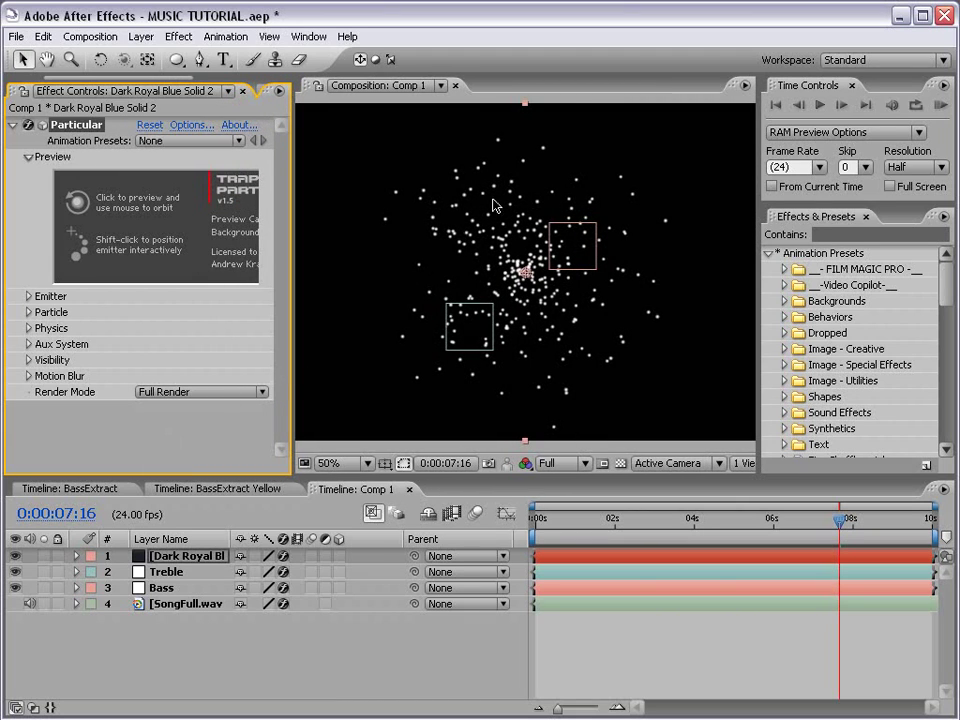
drag(594, 519, 691, 527)
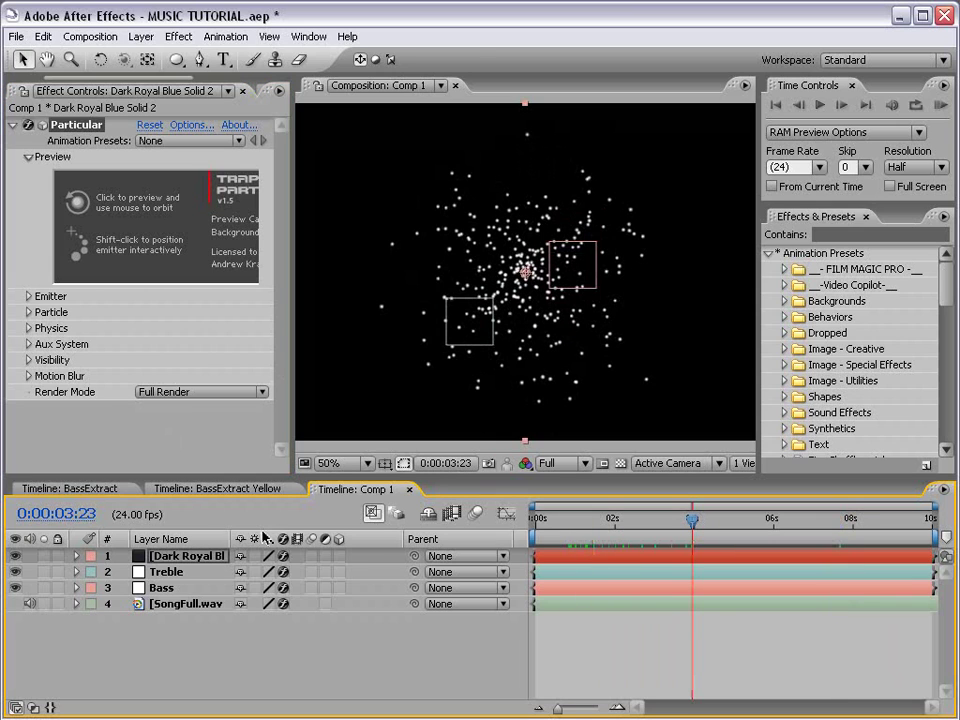
Hide the Treble and Bass layers and rename the solid layer 'Particles'.
drag(15, 572, 15, 588)
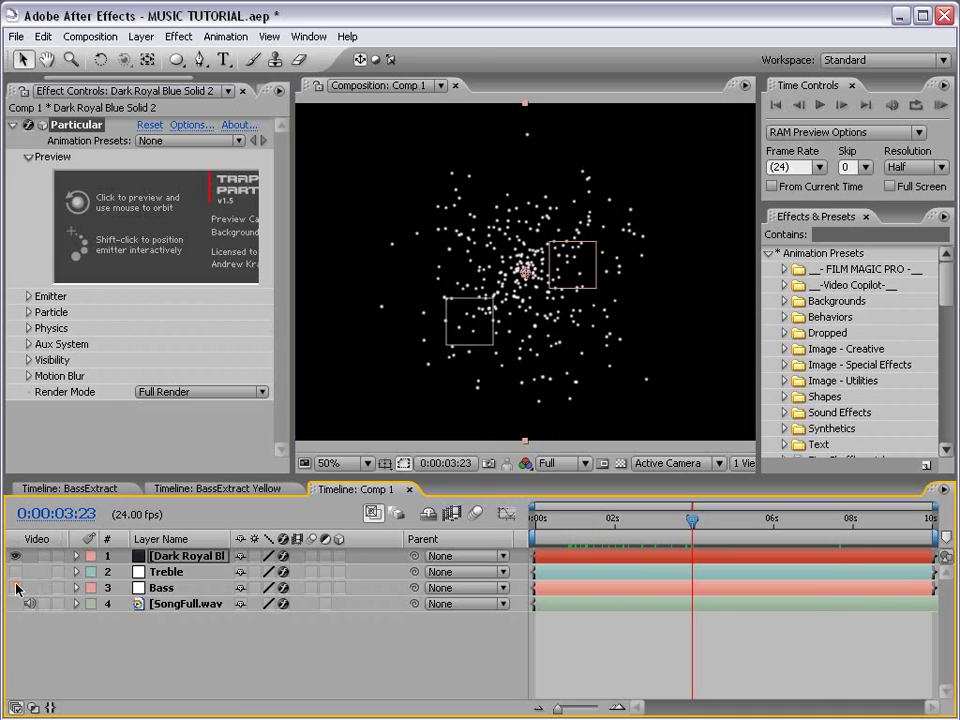
key(Return)
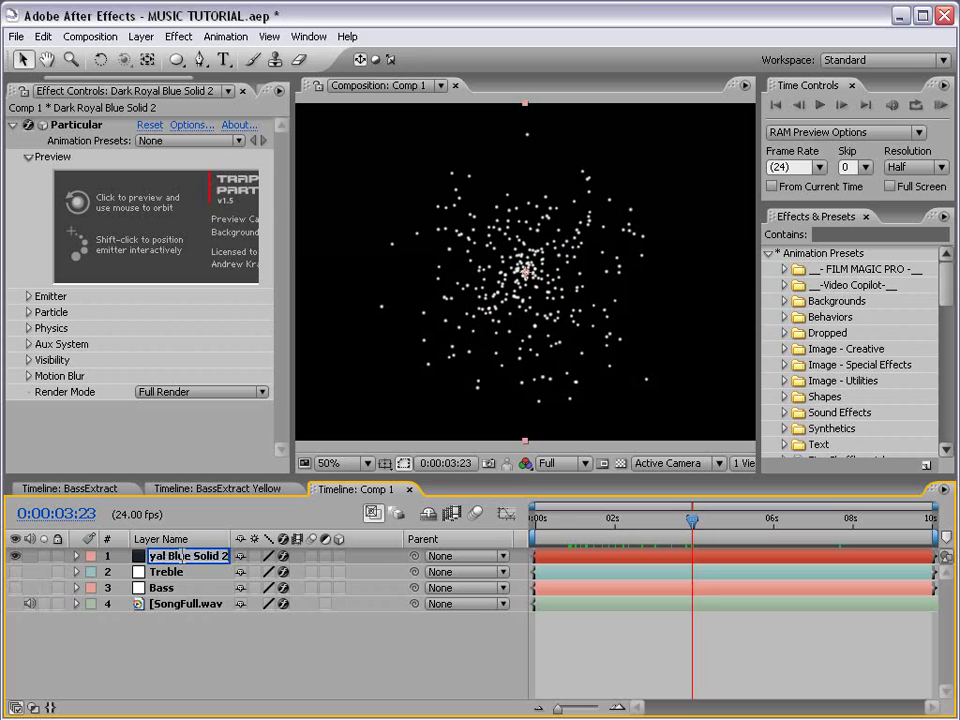
text(Particles)
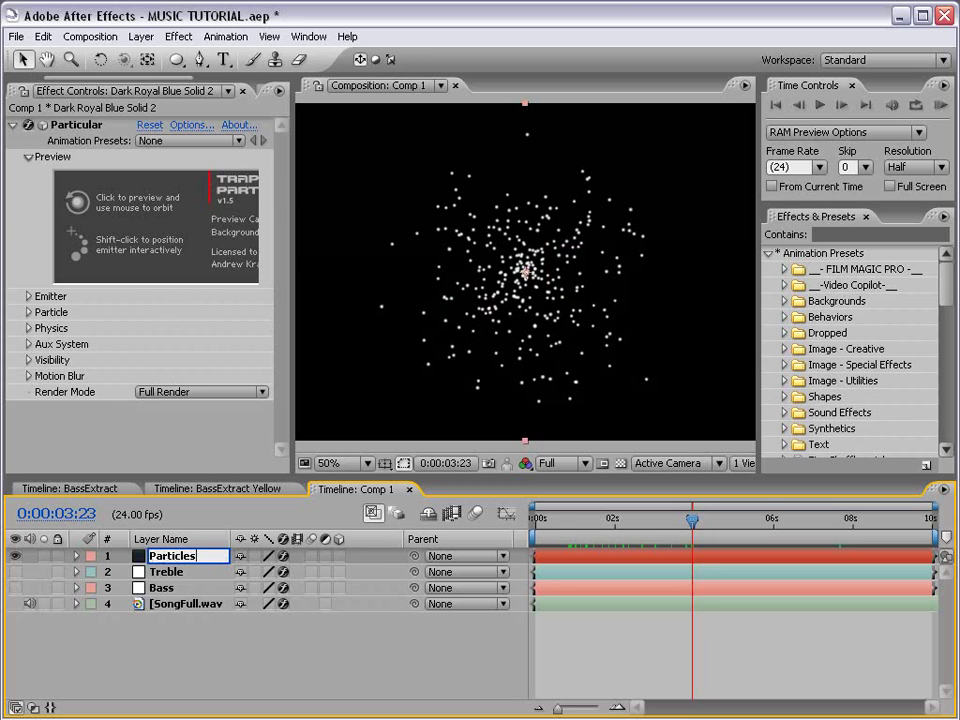
key(Return)
drag(300, 383, 307, 376)
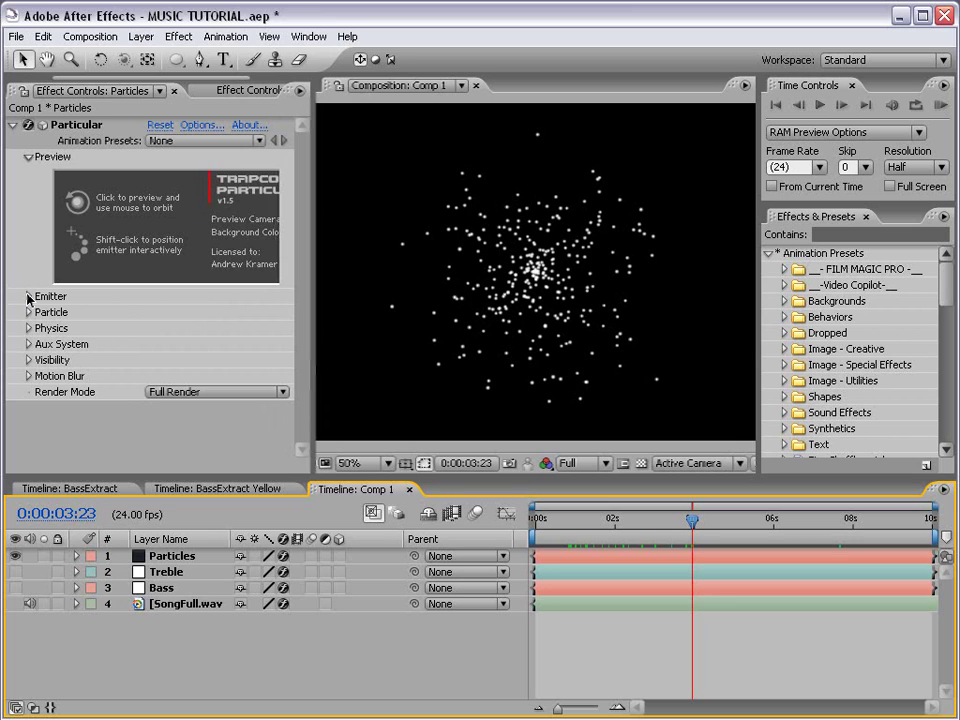
Set the Emitter's Particles/sec to 500.
click(27, 297)
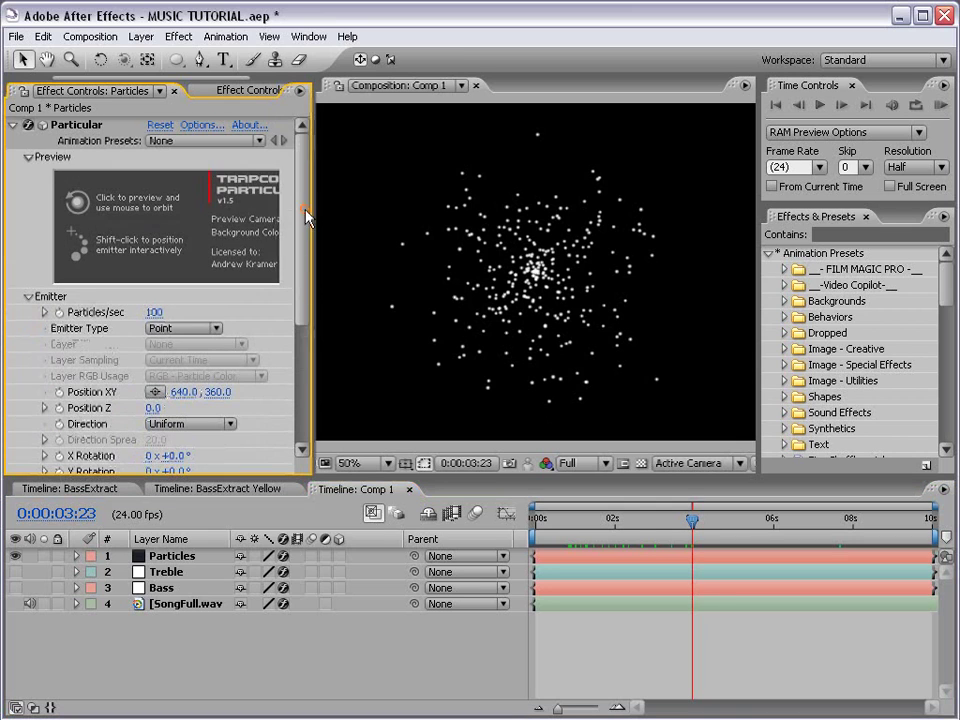
click(28, 157)
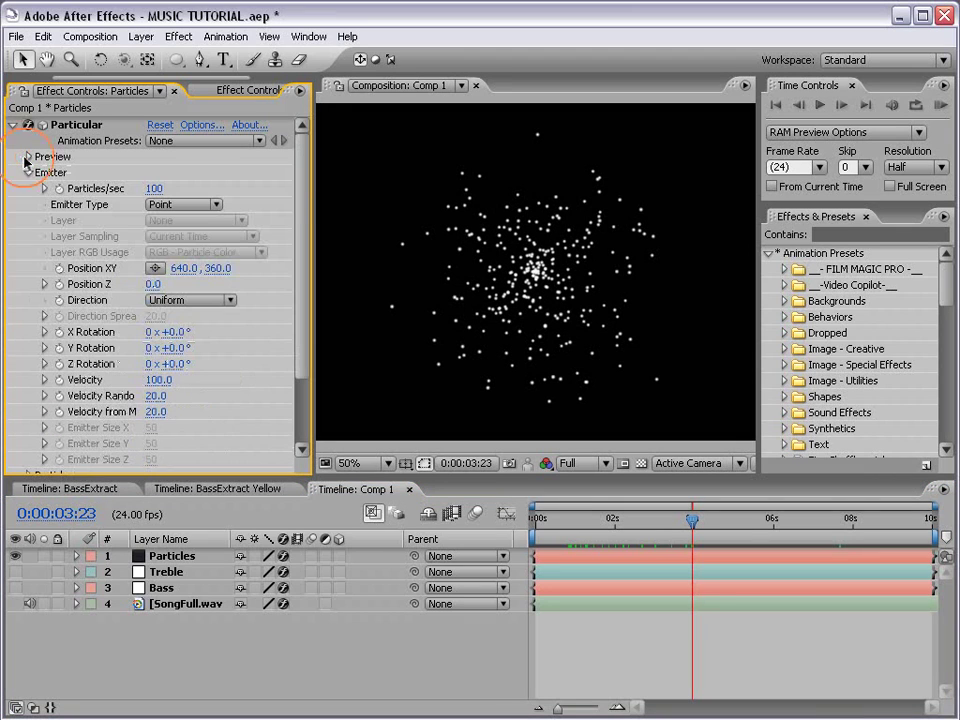
click(153, 188)
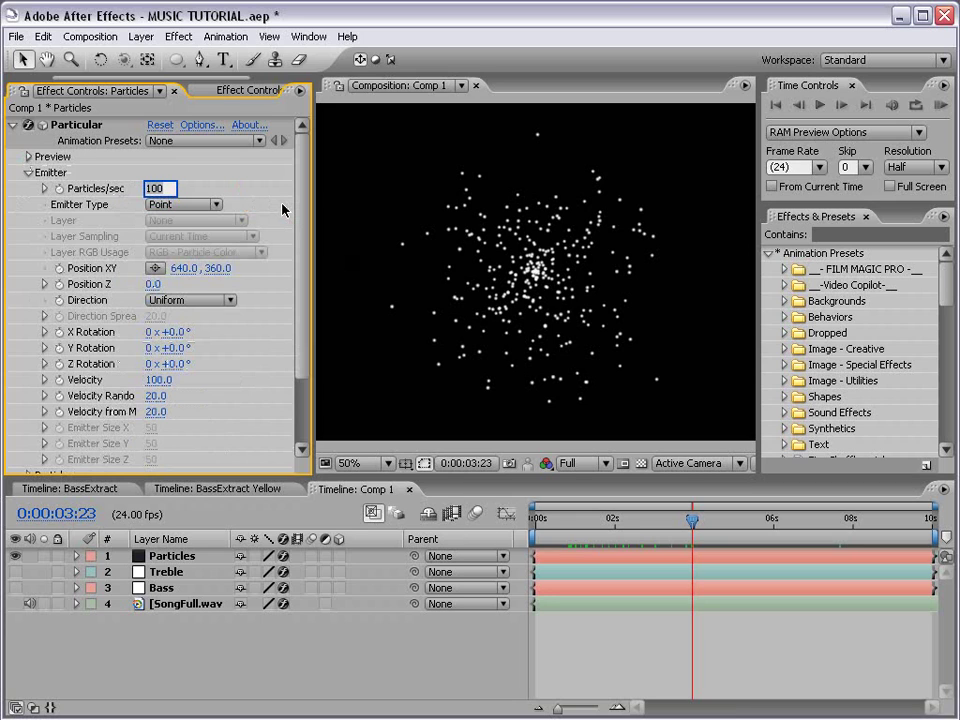
text(500)
key(Return)
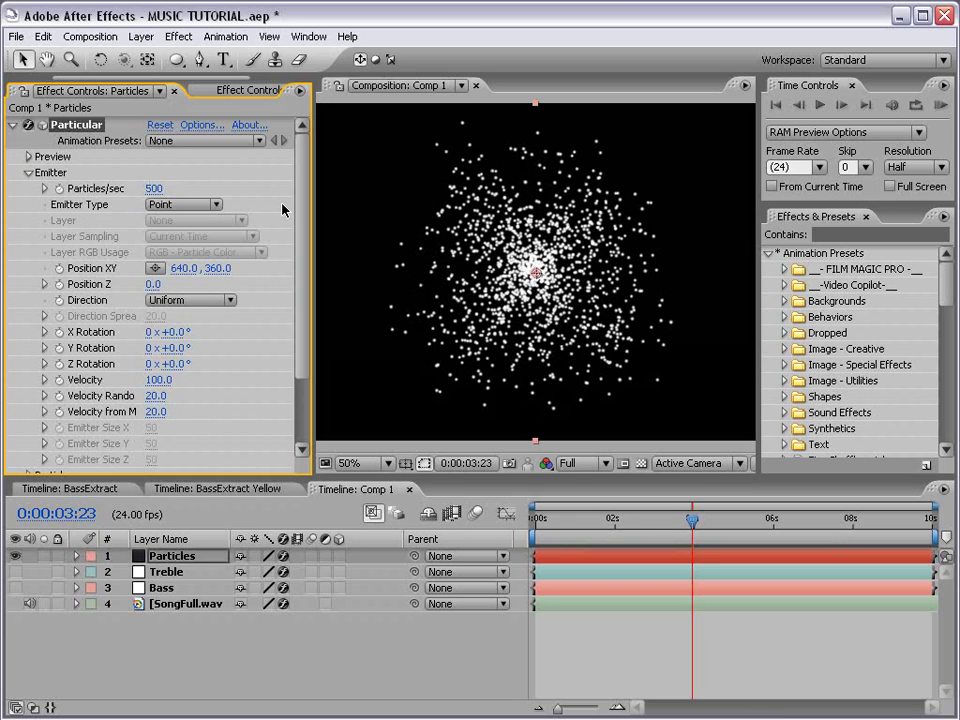
Set Velocity, Velocity Random and Velocity from Motion all to 0.
click(157, 381)
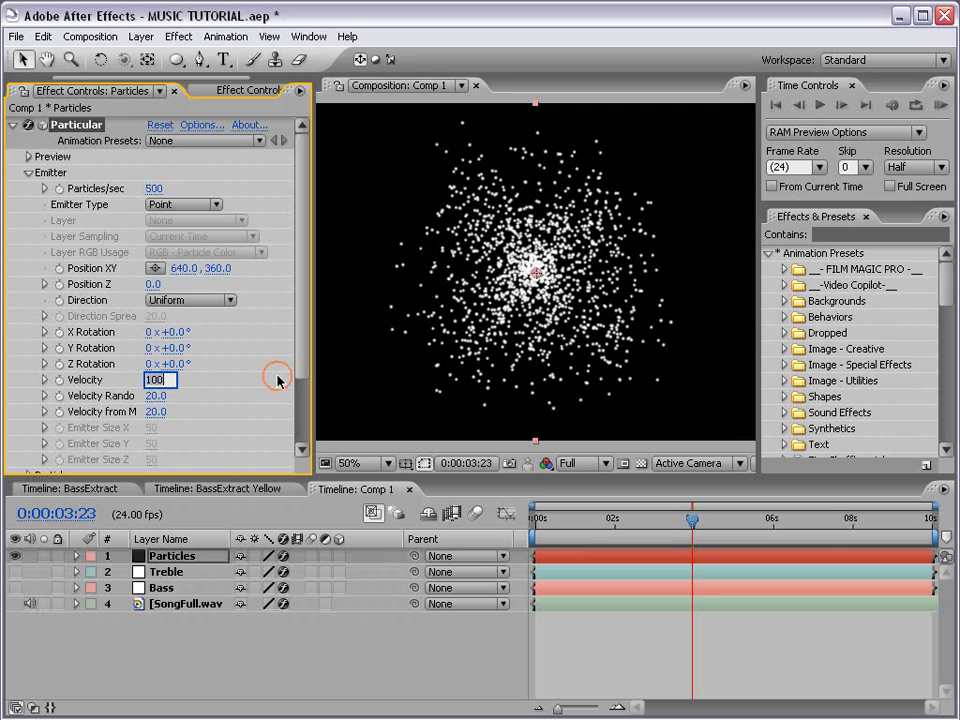
text(0)
key(Return)
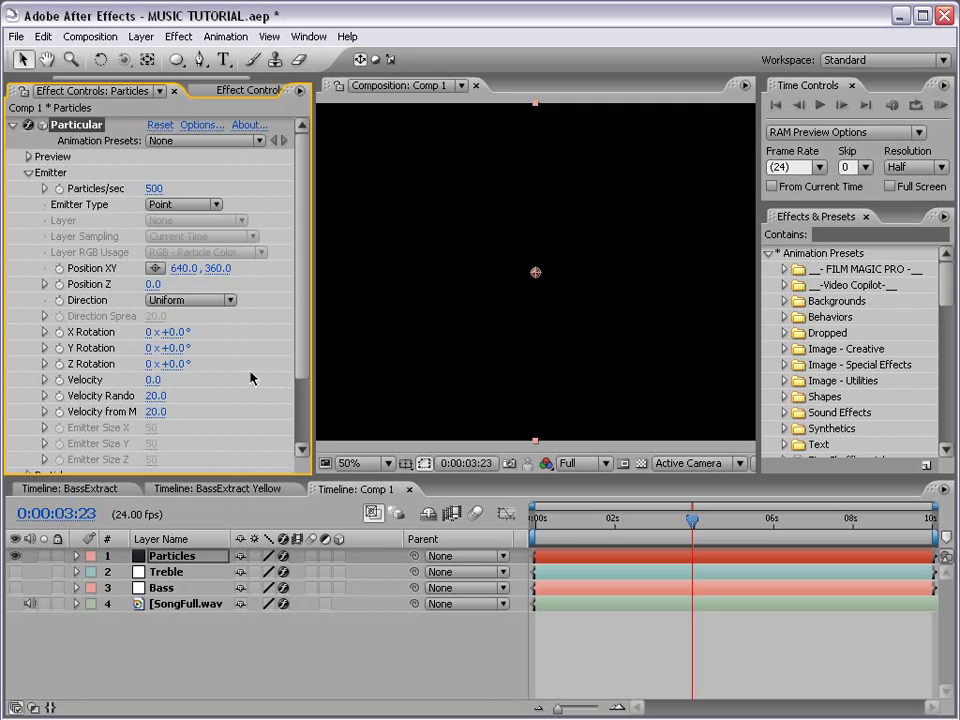
click(155, 396)
text(20)
key(BackSpace)
key(BackSpace)
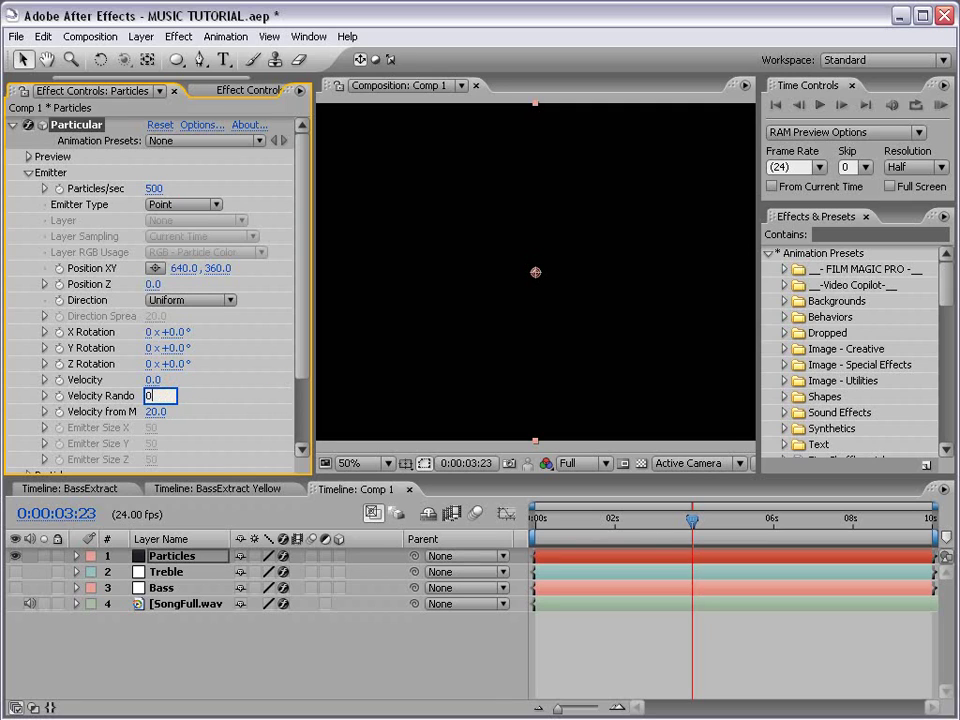
text(0)
key(Return)
click(155, 411)
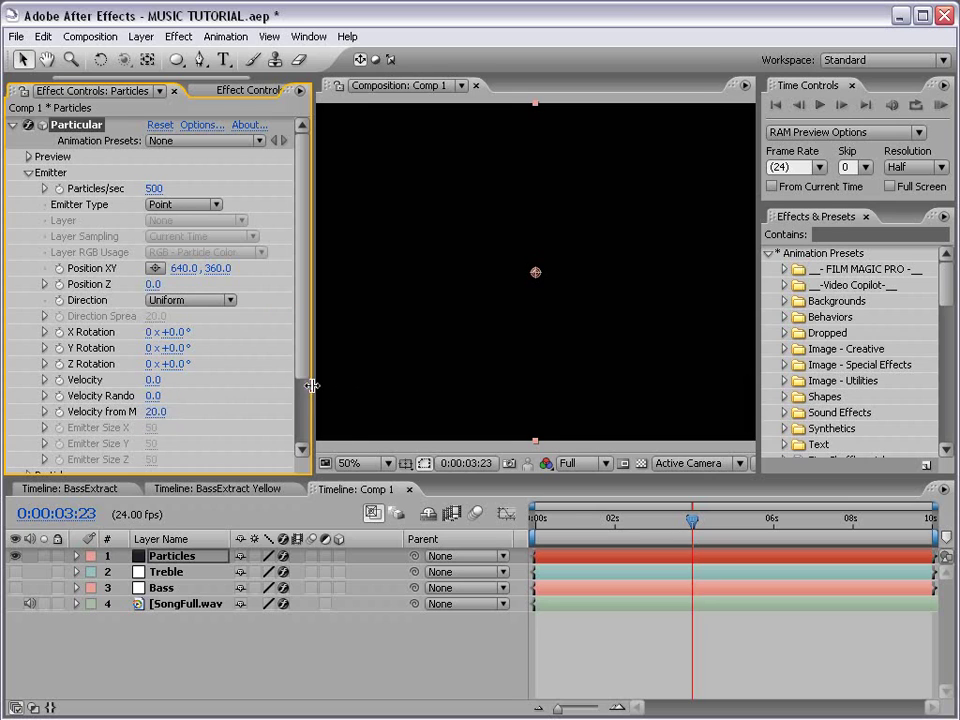
drag(313, 386, 402, 386)
text(0)
key(Return)
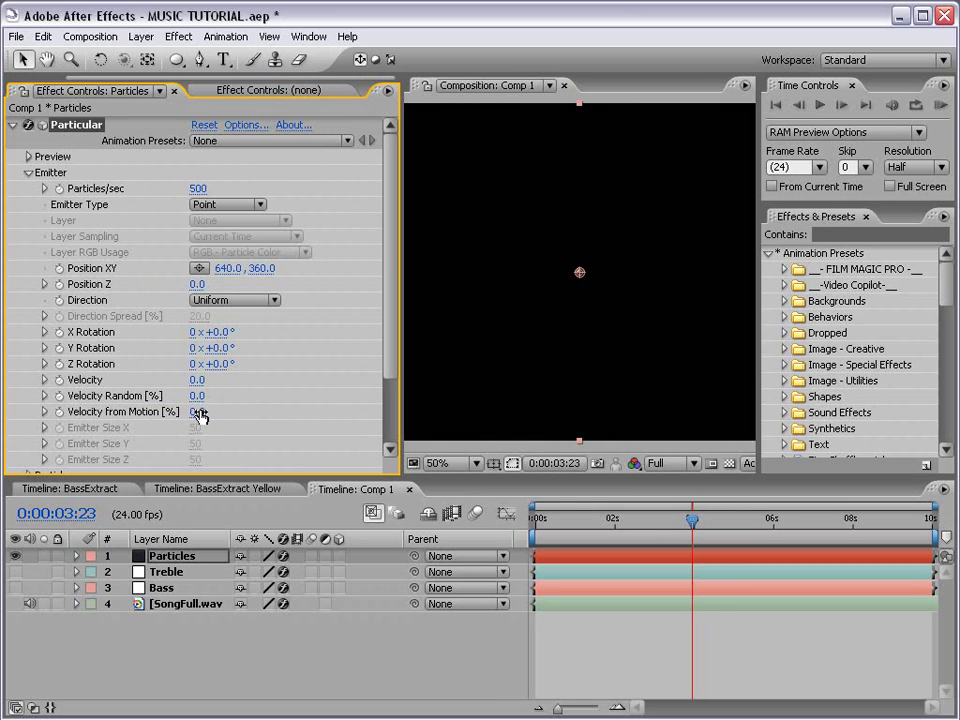
drag(400, 405, 322, 405)
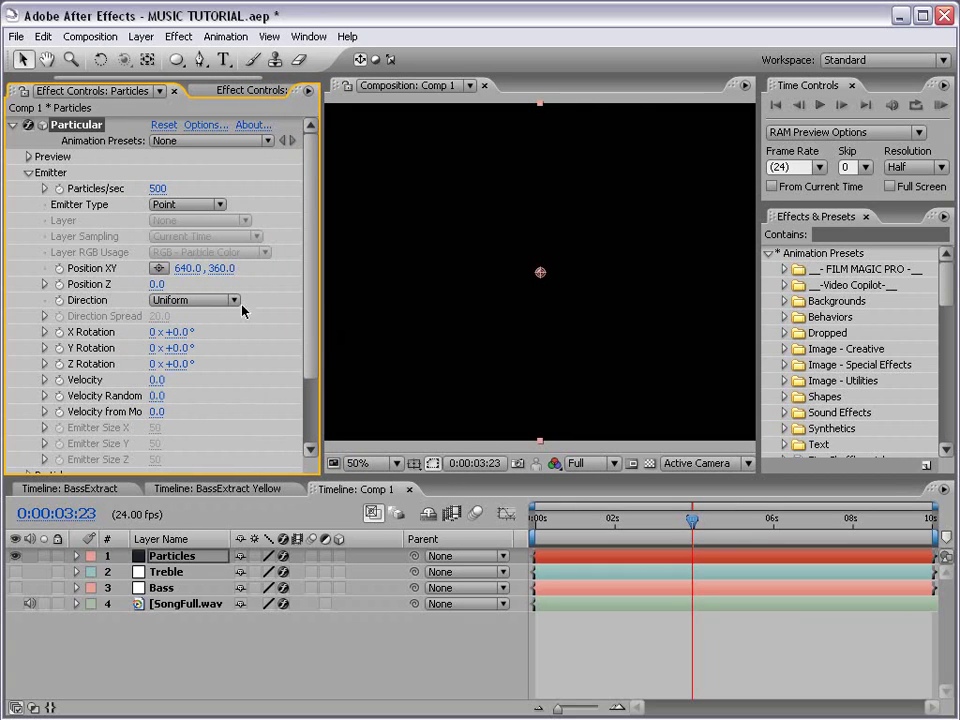
click(140, 37)
Create Camera 1 using the 35mm camera preset.
mouse_move(186, 62)
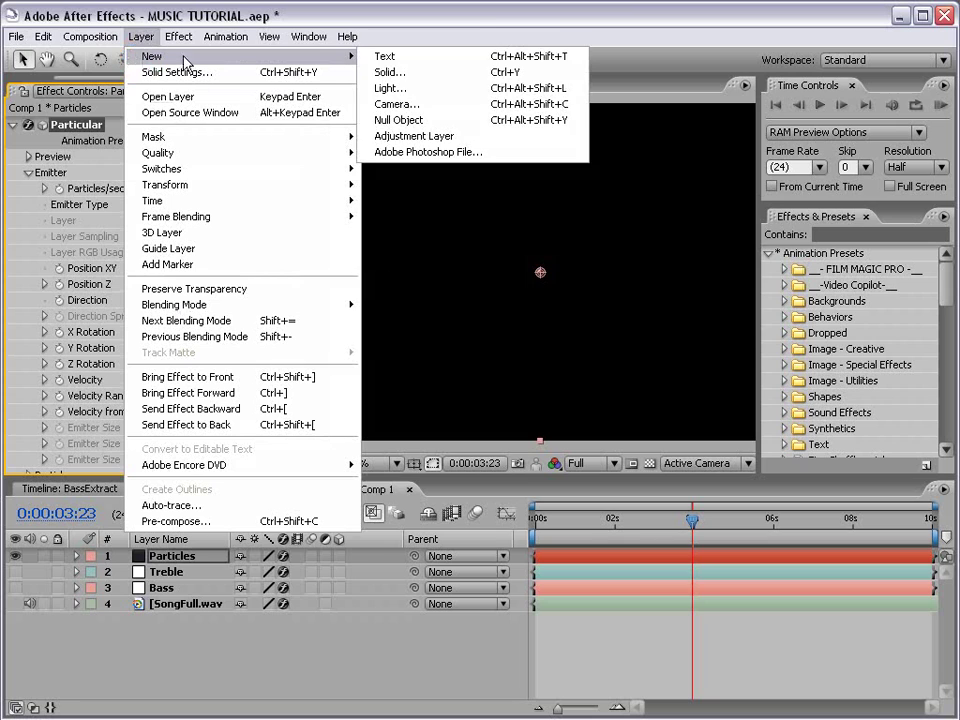
click(410, 104)
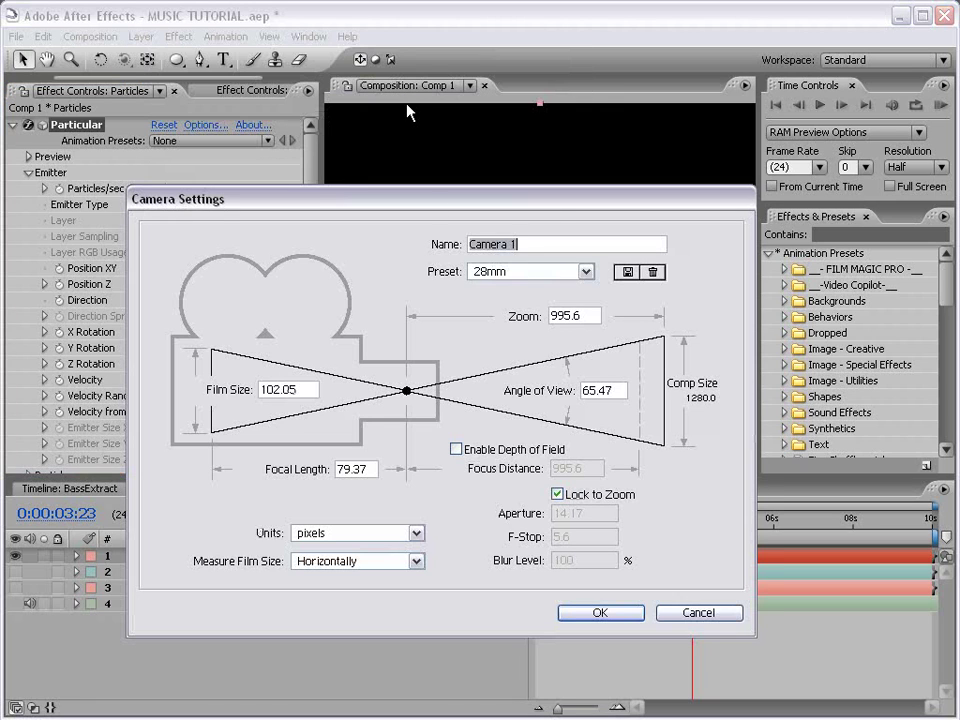
click(540, 272)
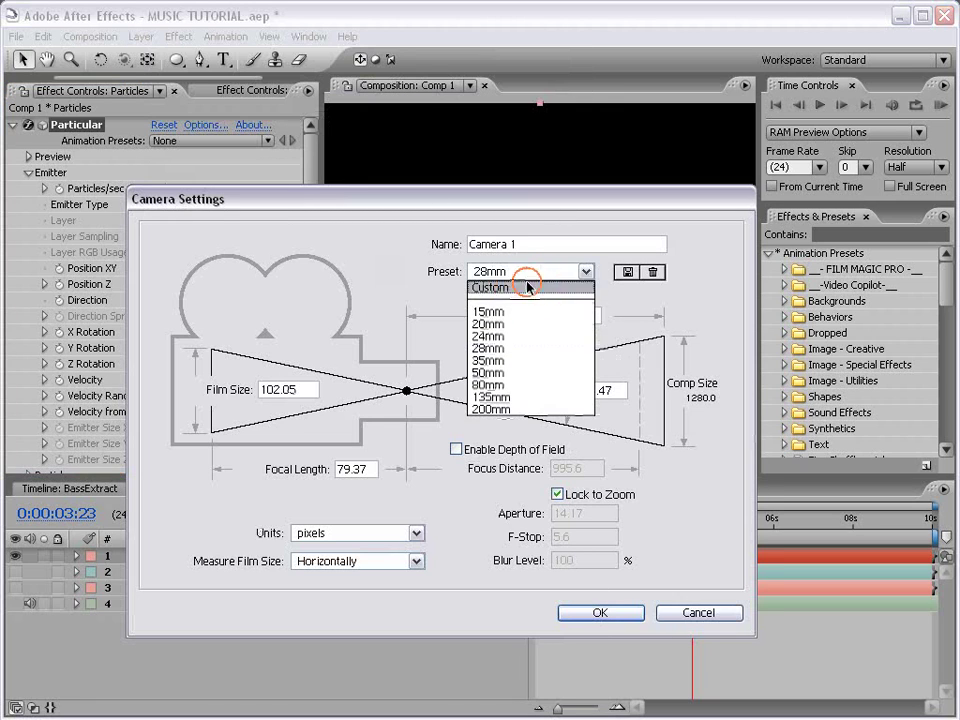
click(499, 359)
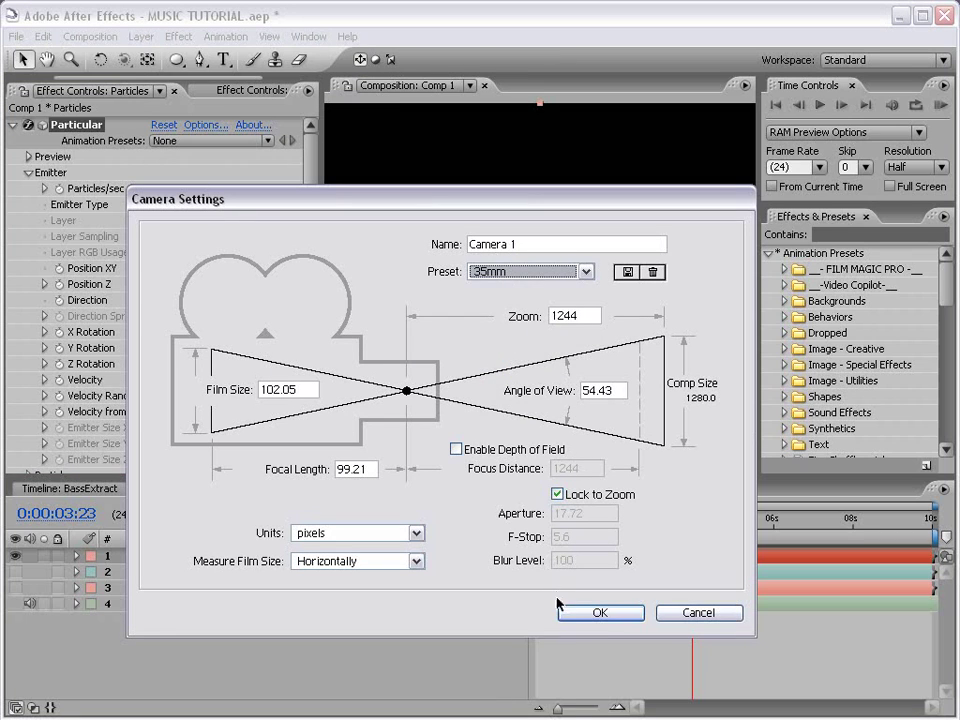
click(598, 614)
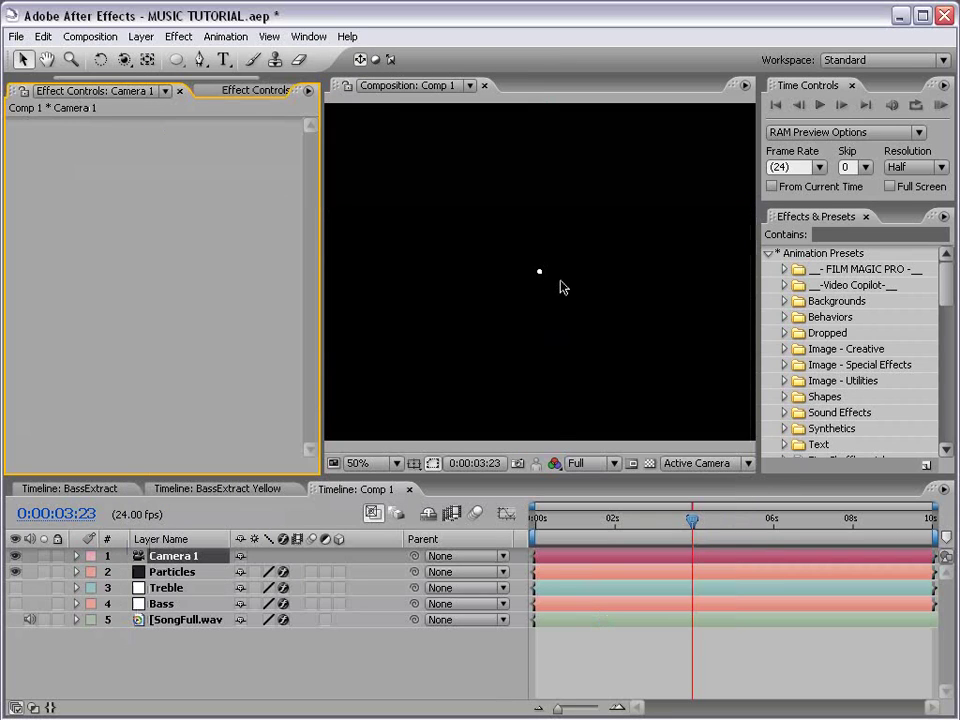
Scrub through time to check the particles, then inspect the Particles, Treble and Camera 1 layers.
scroll(561, 287, down, 1)
scroll(561, 287, up, 3)
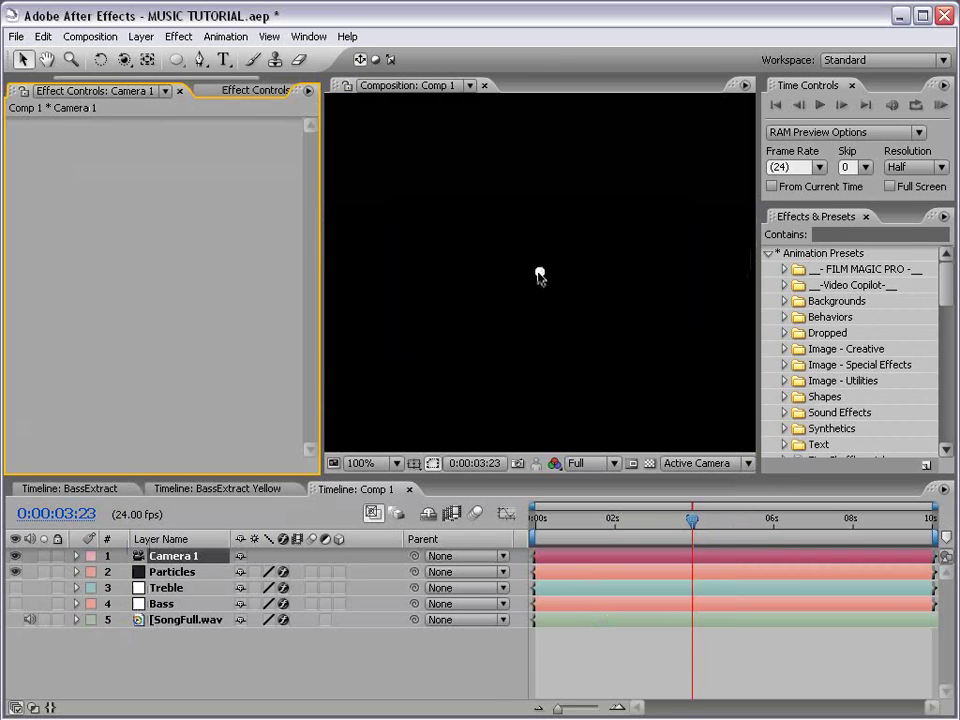
scroll(539, 276, down, 2)
drag(565, 520, 581, 540)
click(160, 573)
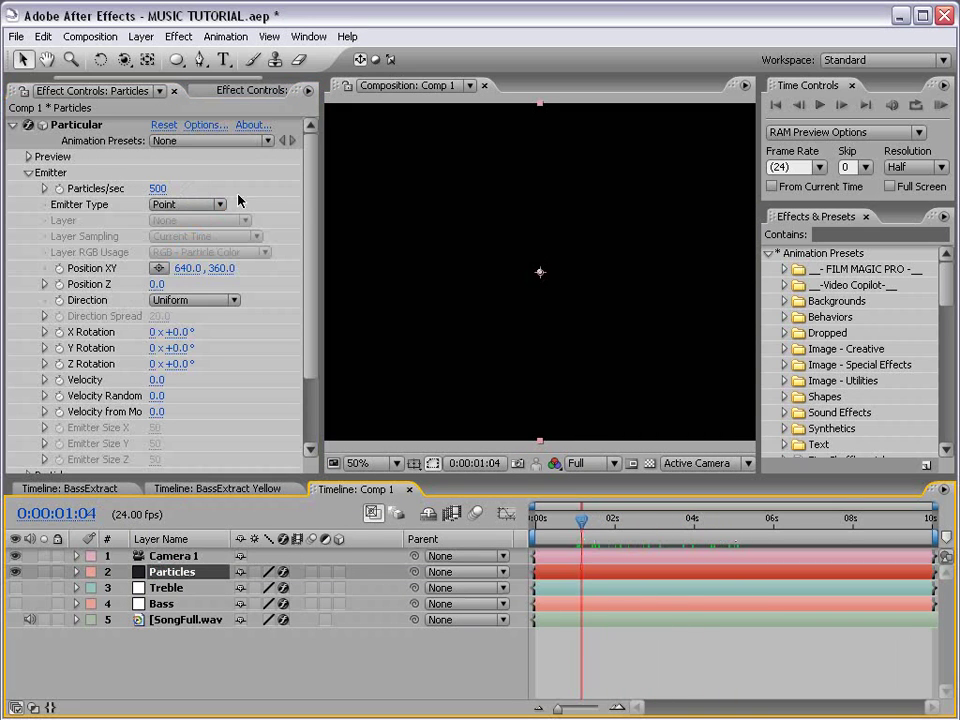
drag(310, 208, 311, 249)
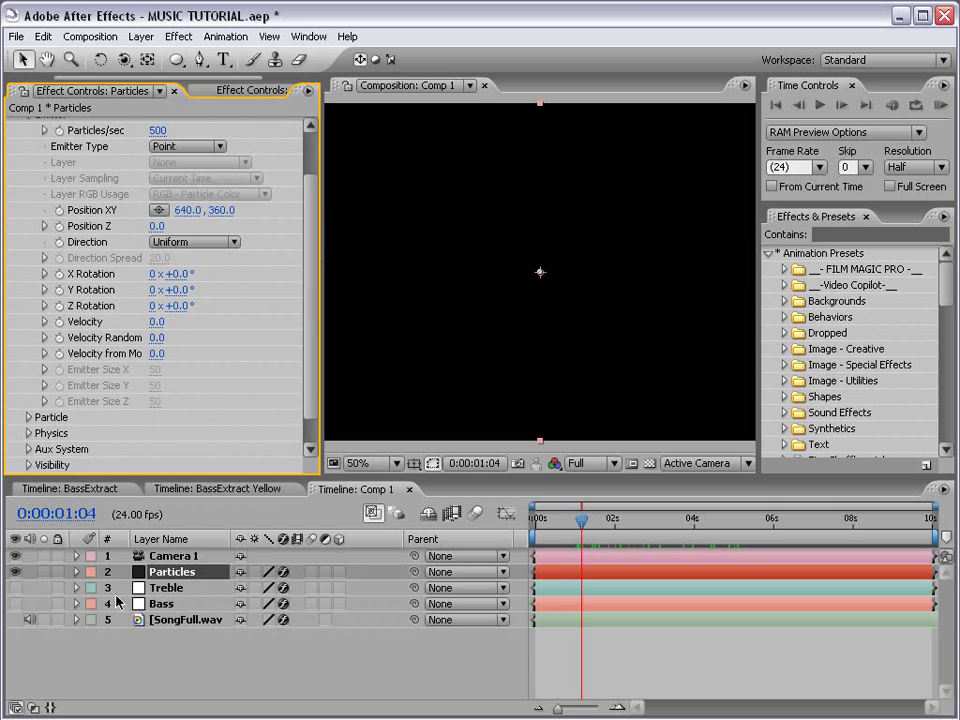
click(168, 588)
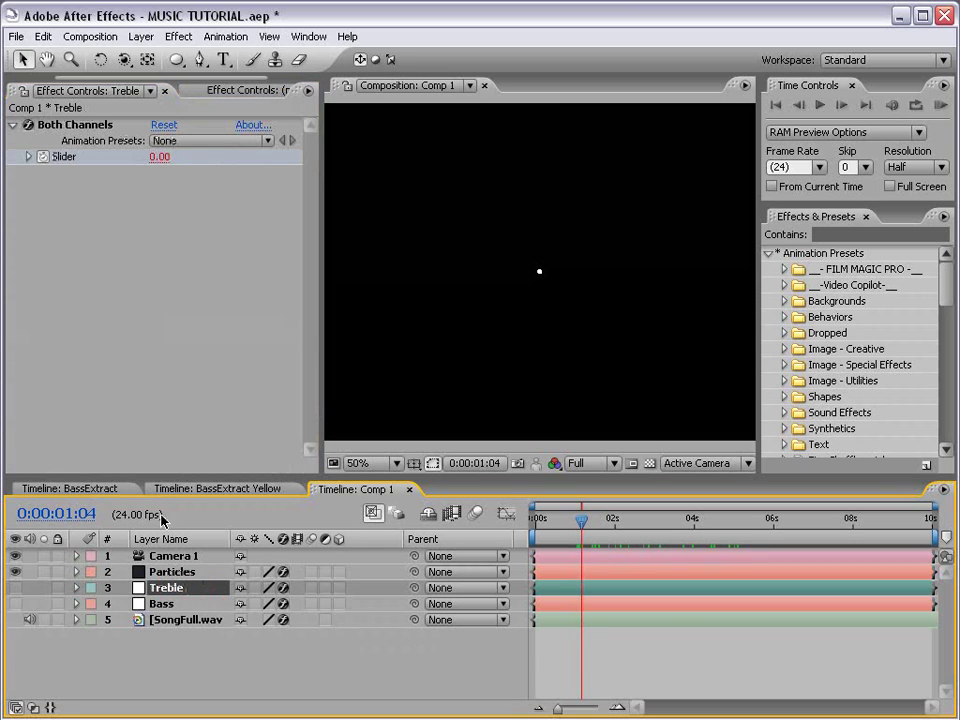
click(170, 557)
click(170, 572)
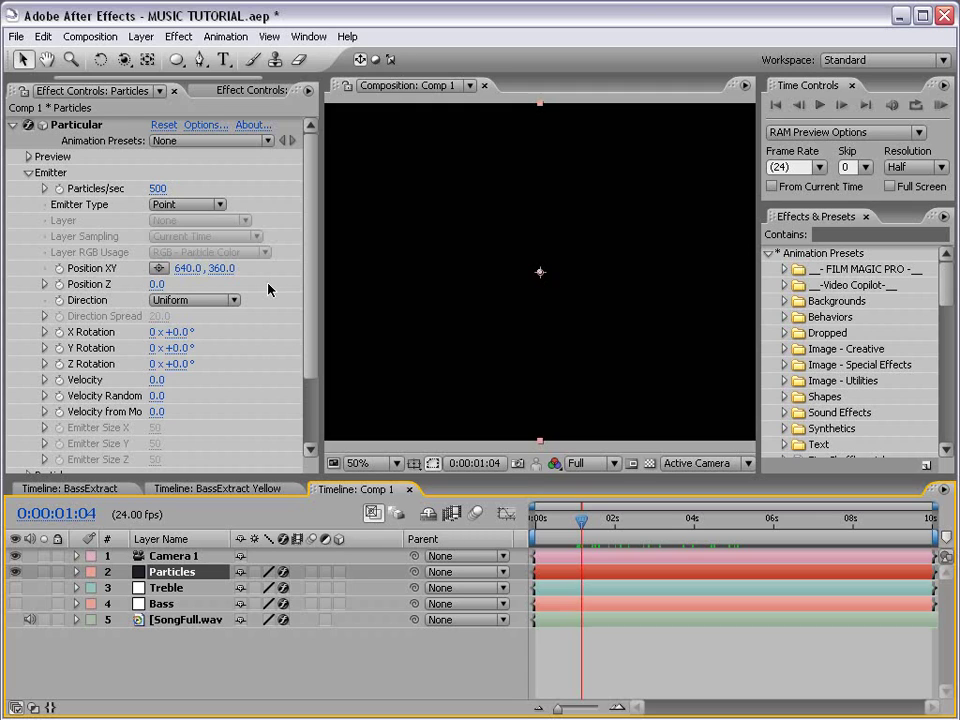
Link Particles' Position Z to Treble's Both Channels Slider with an expression.
click(163, 590)
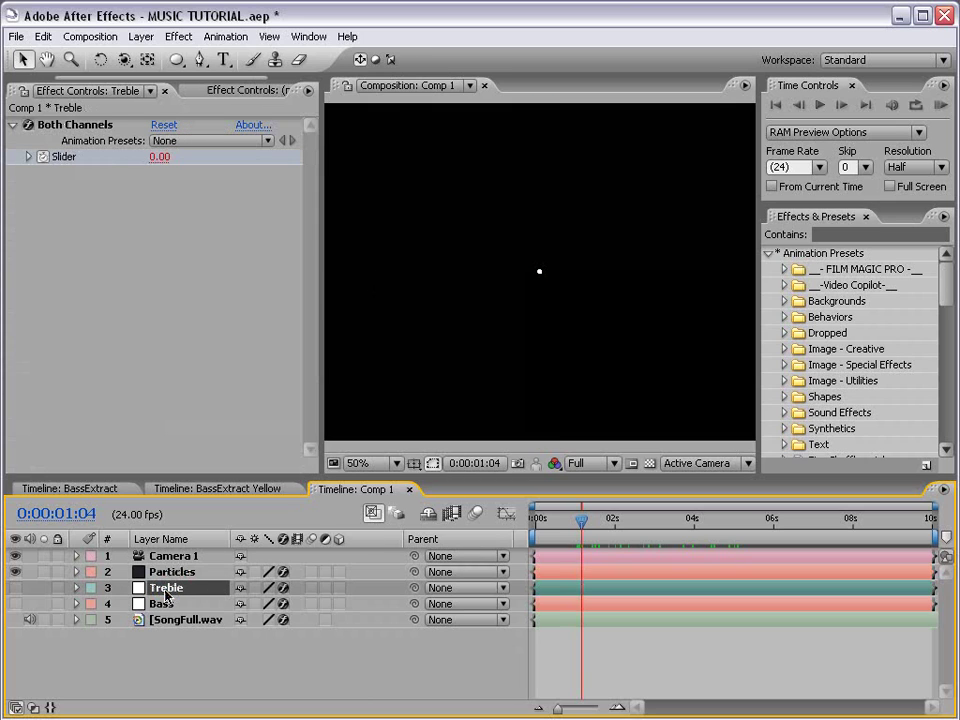
key(e)
key(e)
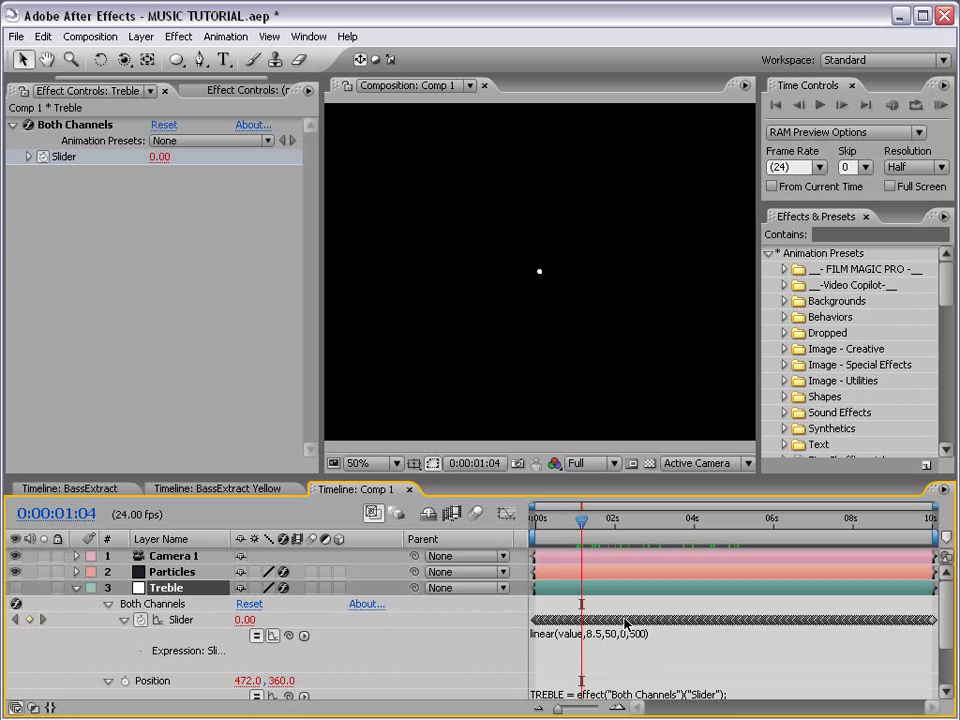
click(178, 570)
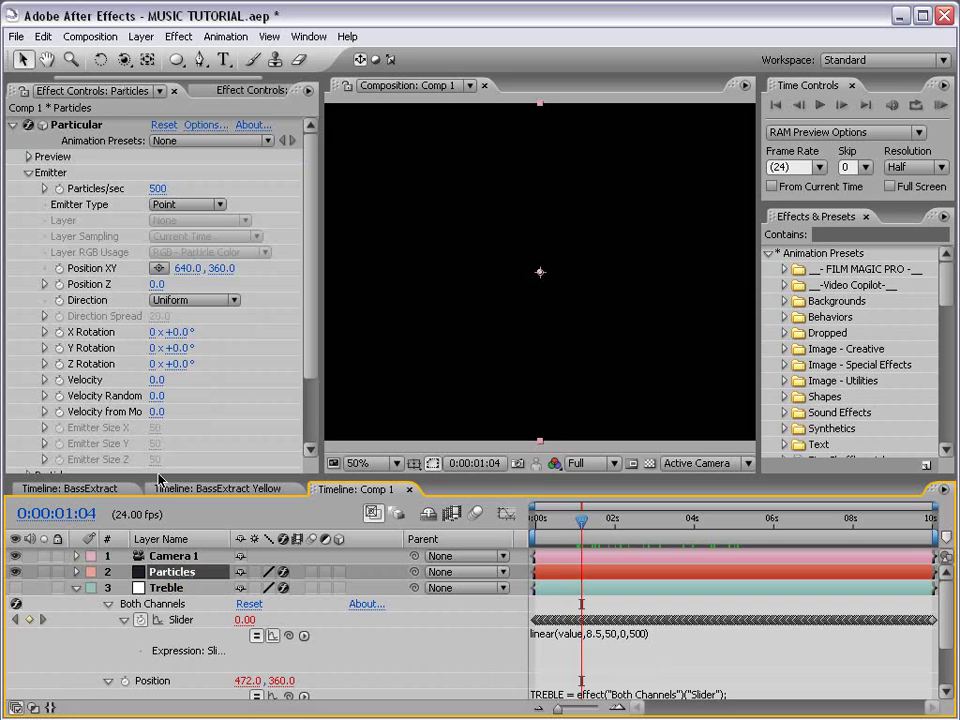
alt+click(58, 286)
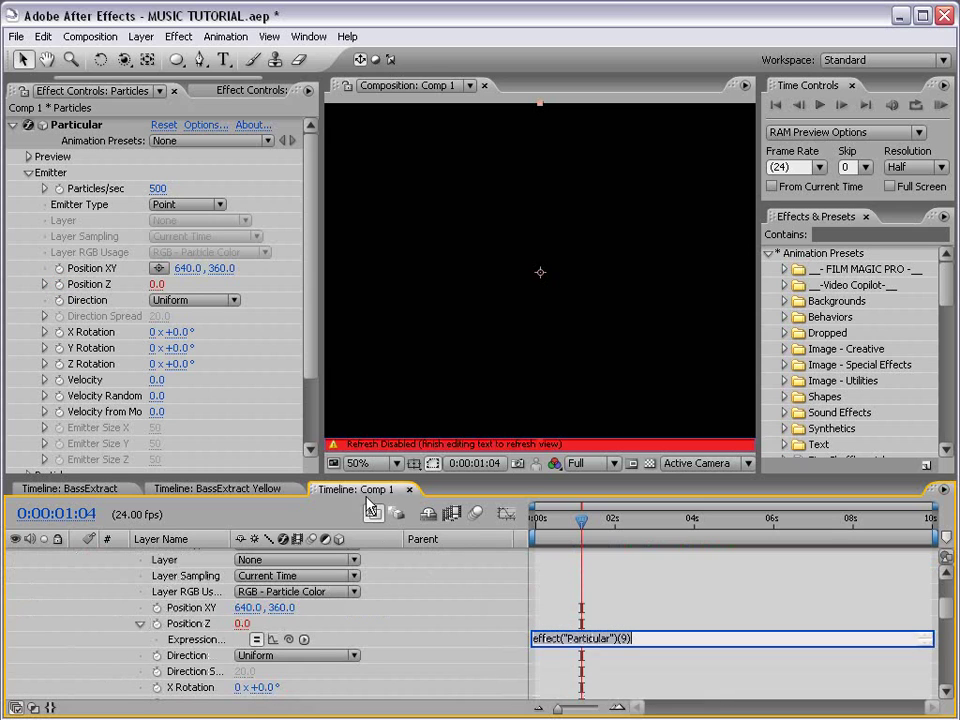
drag(340, 479, 340, 319)
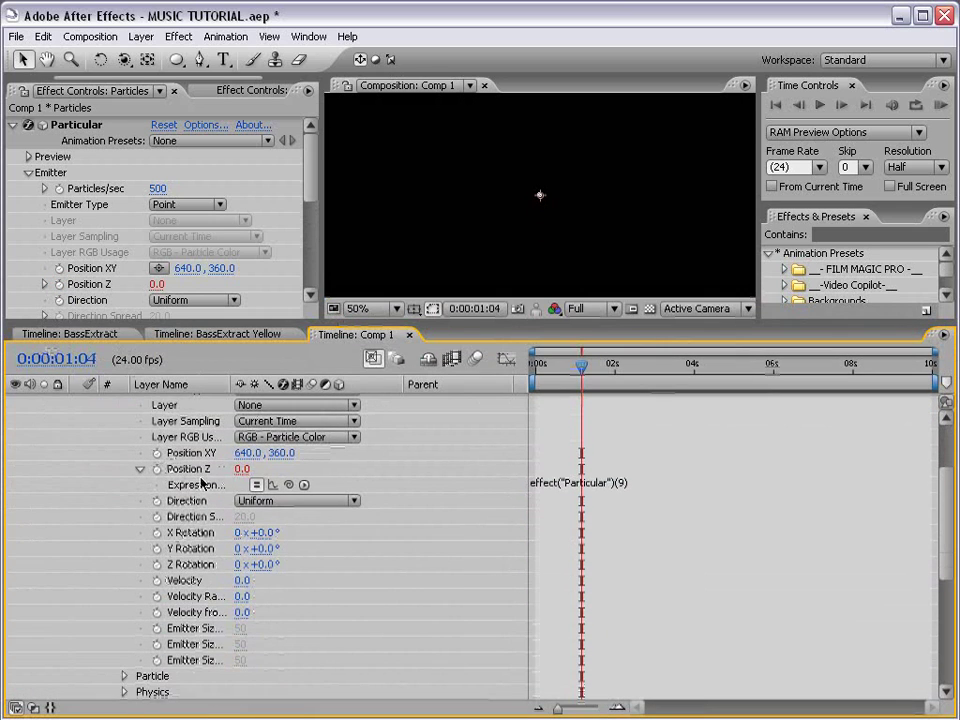
scroll(311, 510, up, 3)
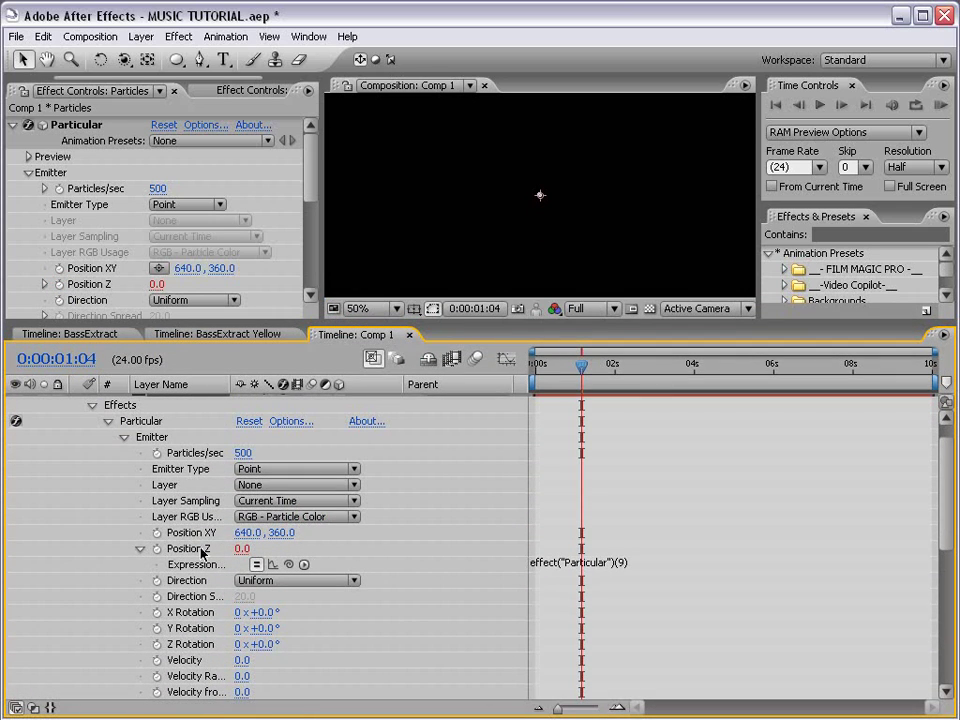
scroll(229, 435, up, 1)
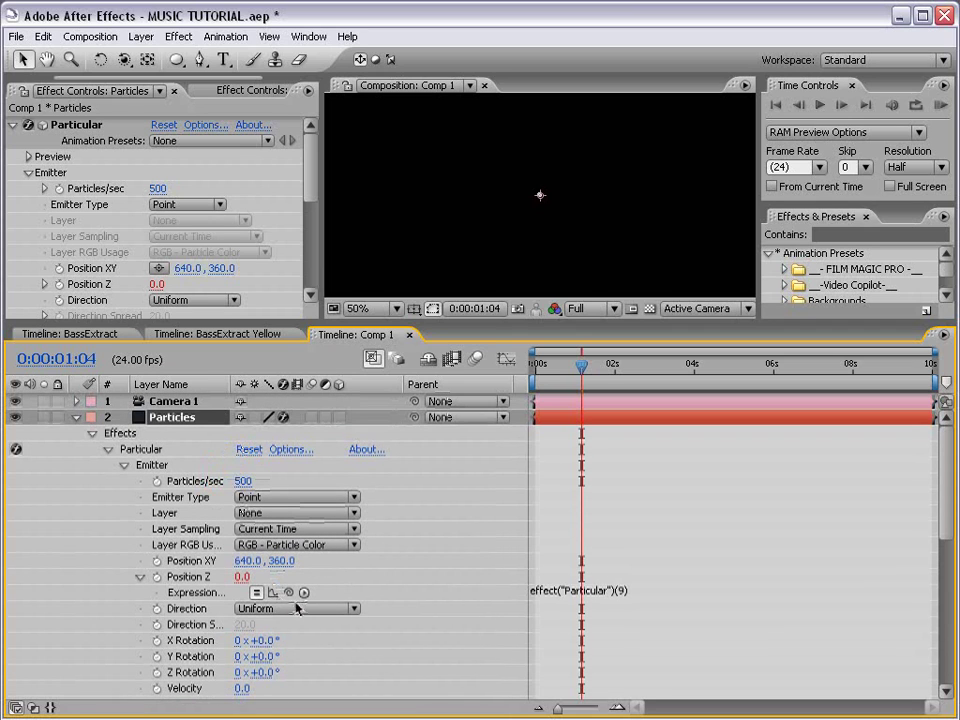
drag(290, 591, 198, 547)
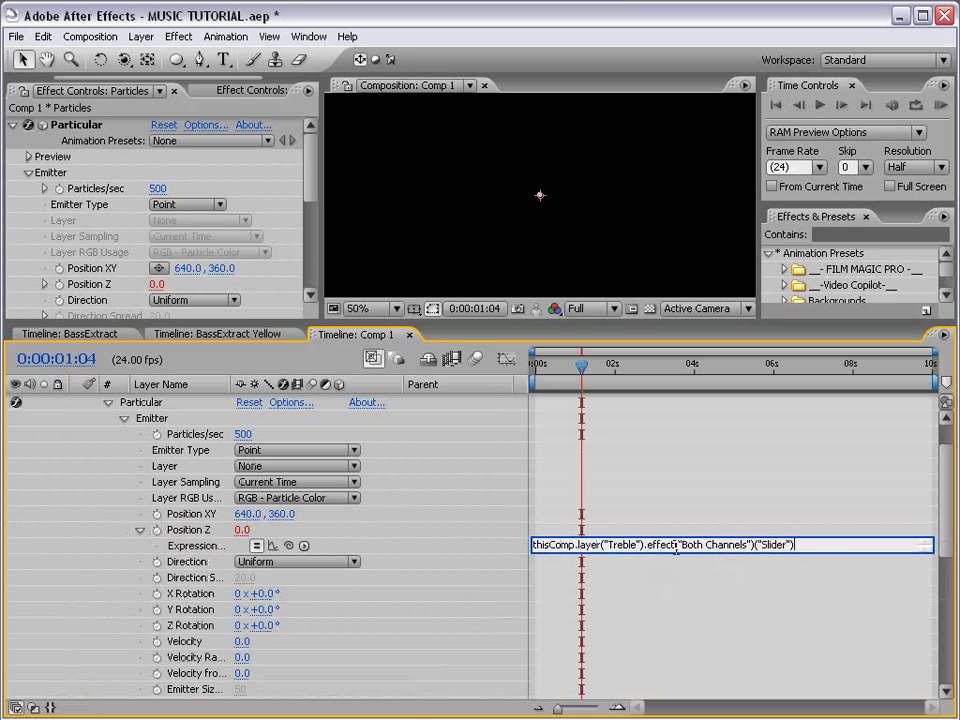
click(670, 504)
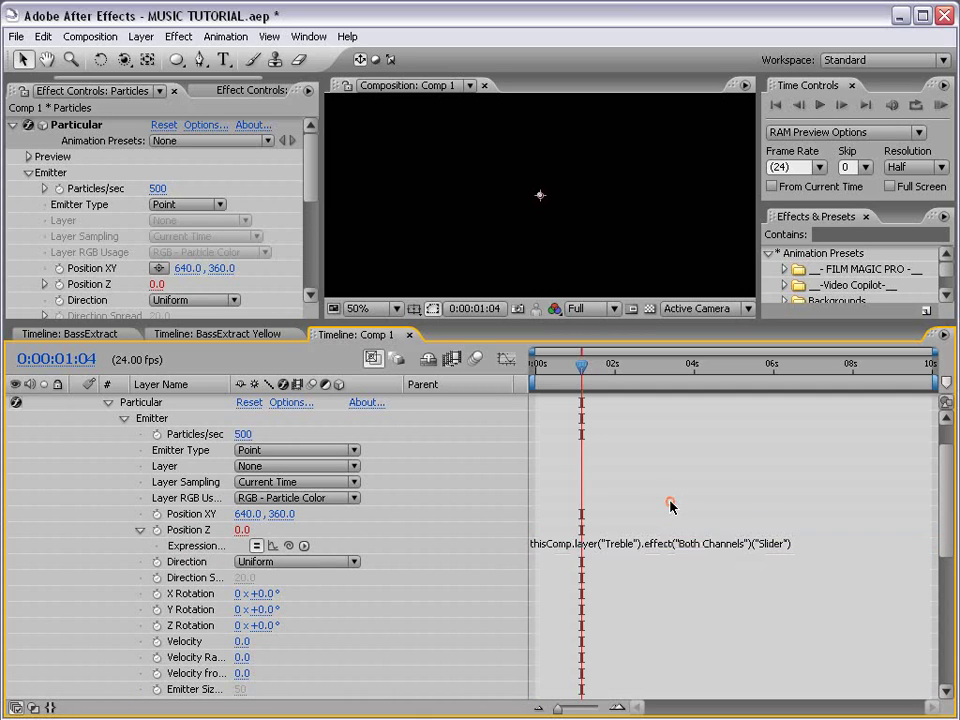
scroll(229, 587, up, 2)
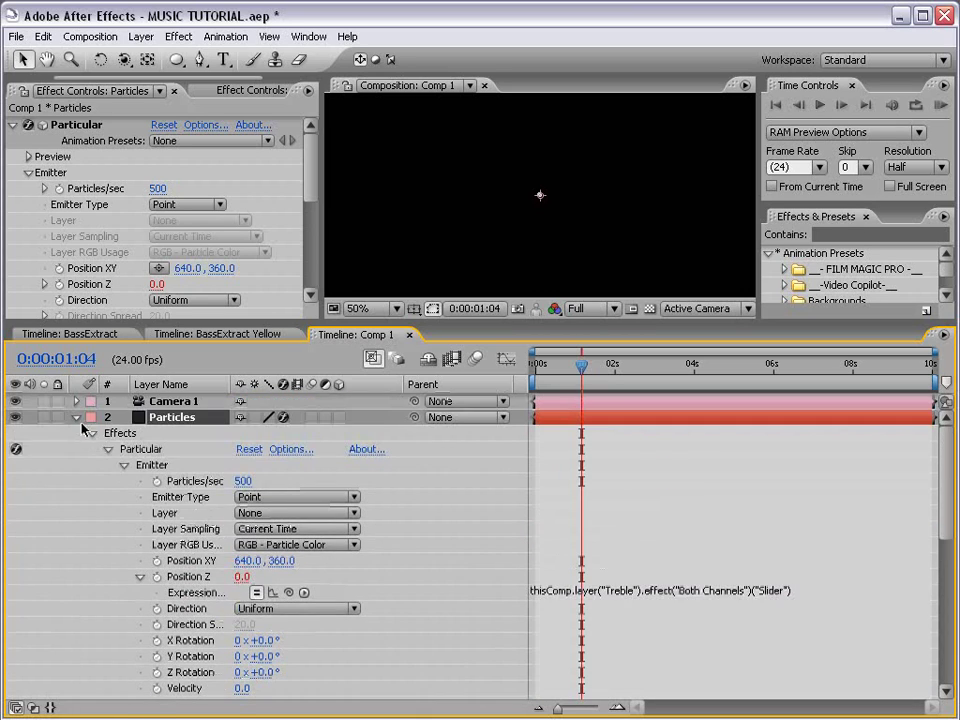
click(75, 416)
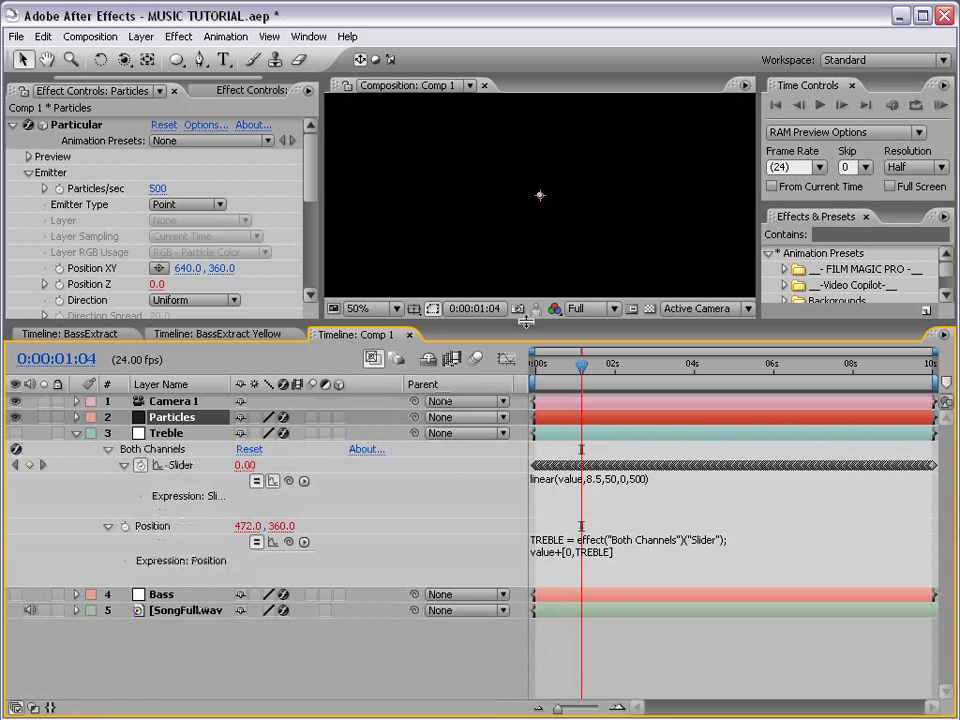
Scrub to check Position Z tracks the Treble slider (16.6 at 0:00:02:08), then collapse Treble.
drag(530, 323, 523, 361)
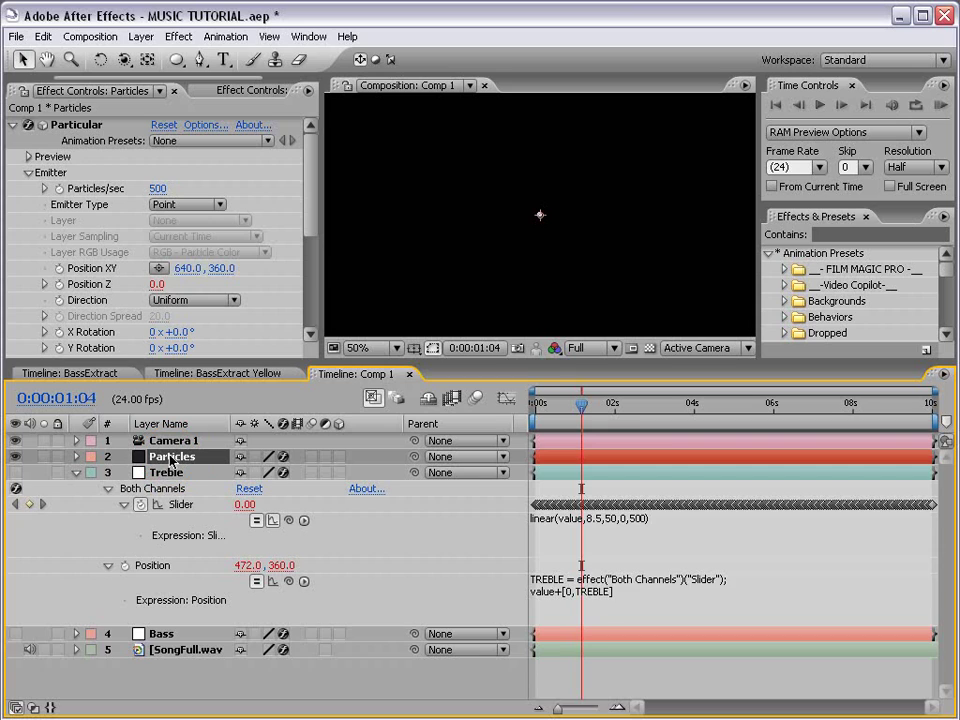
key(e)
key(e)
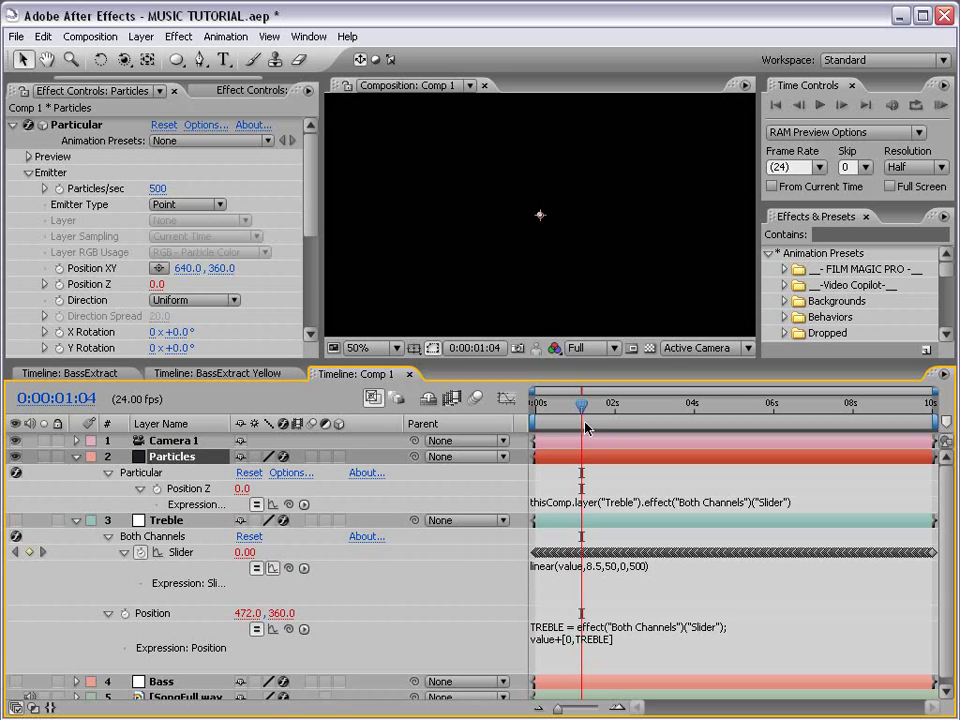
drag(582, 409, 612, 407)
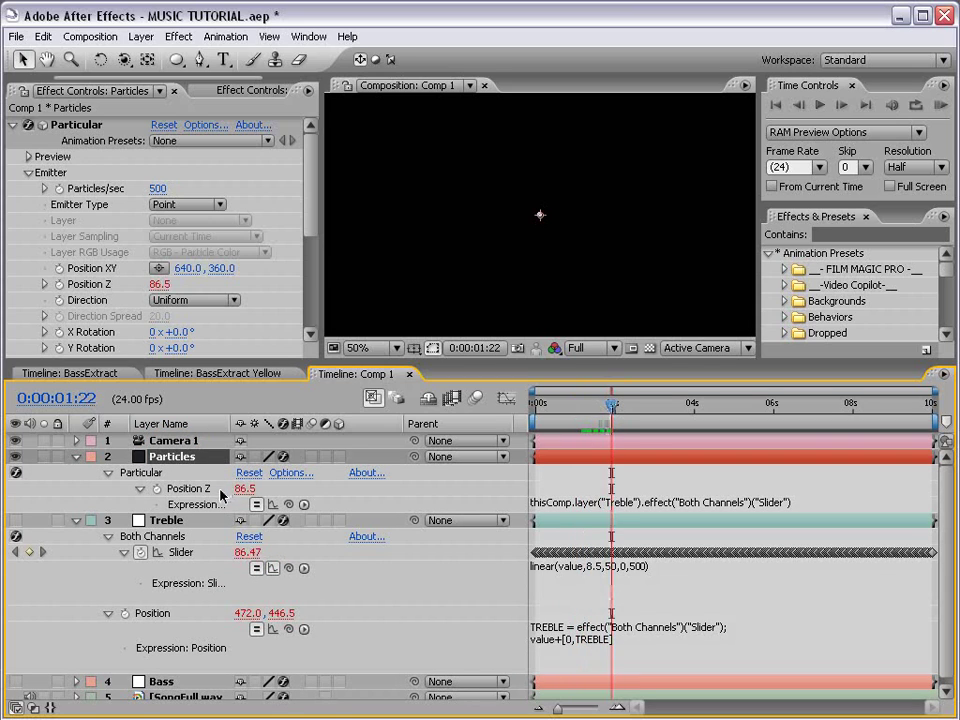
click(617, 405)
mouse_move(617, 405)
mouse_down()
mouse_move(634, 405)
mouse_move(578, 405)
mouse_move(630, 405)
mouse_up()
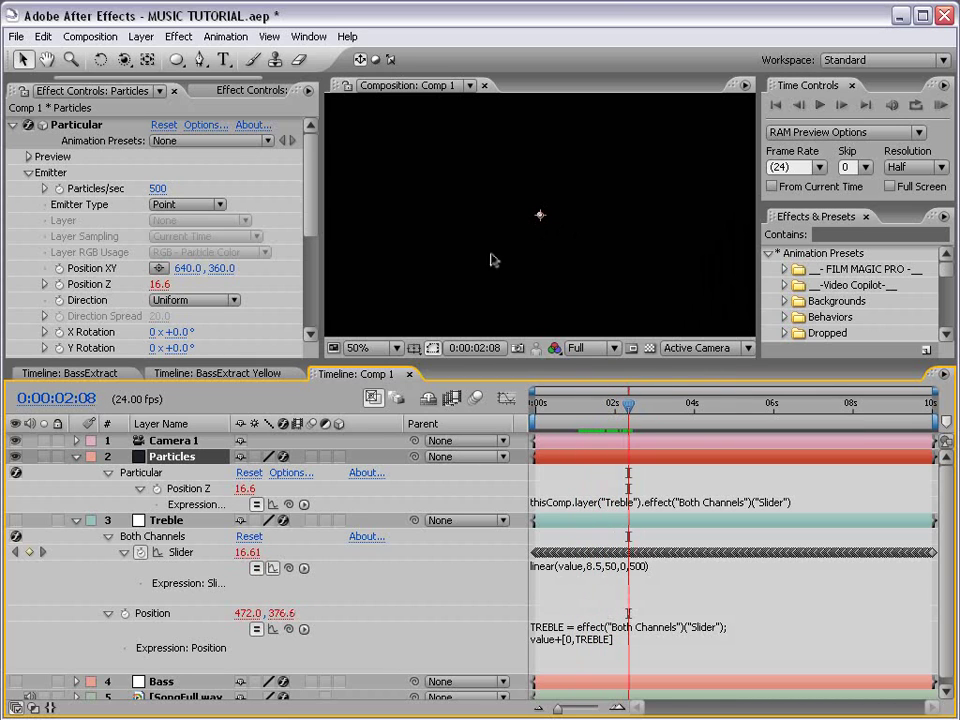
click(77, 521)
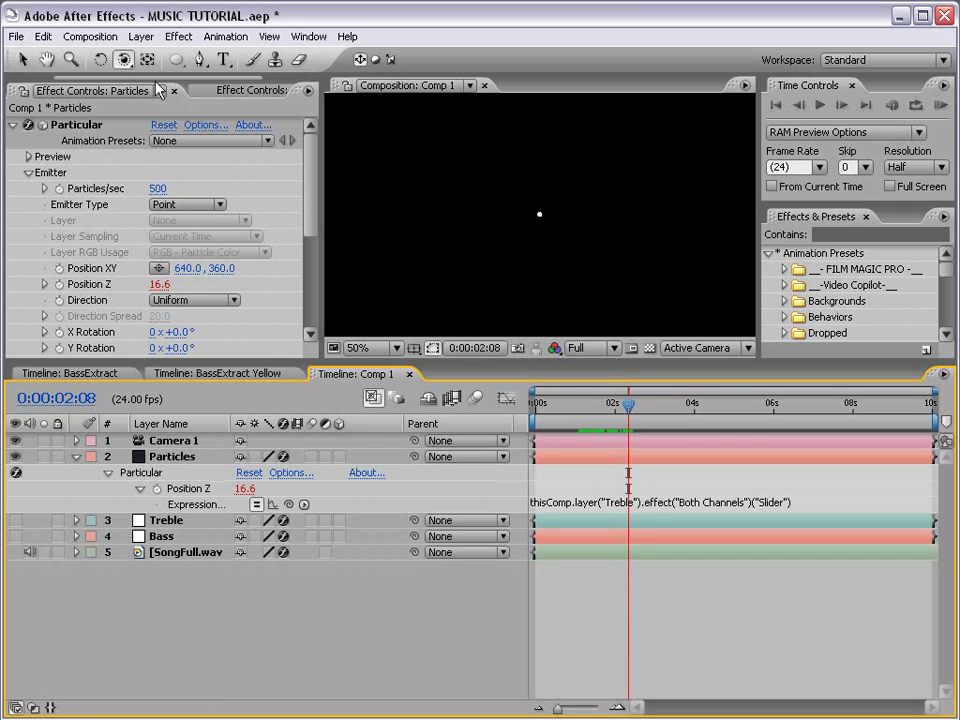
click(122, 62)
drag(122, 62, 195, 80)
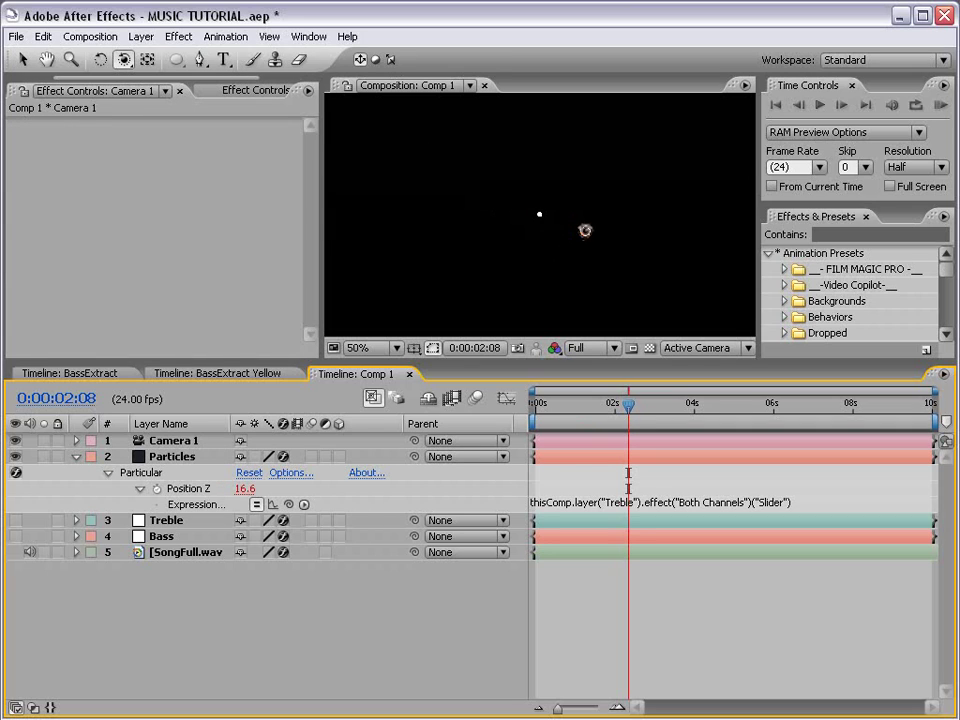
mouse_move(585, 230)
mouse_down()
mouse_move(563, 227)
mouse_move(523, 261)
mouse_move(532, 214)
mouse_move(626, 208)
mouse_move(609, 259)
mouse_move(510, 253)
mouse_move(517, 209)
mouse_move(506, 180)
mouse_move(523, 208)
mouse_move(576, 185)
mouse_up()
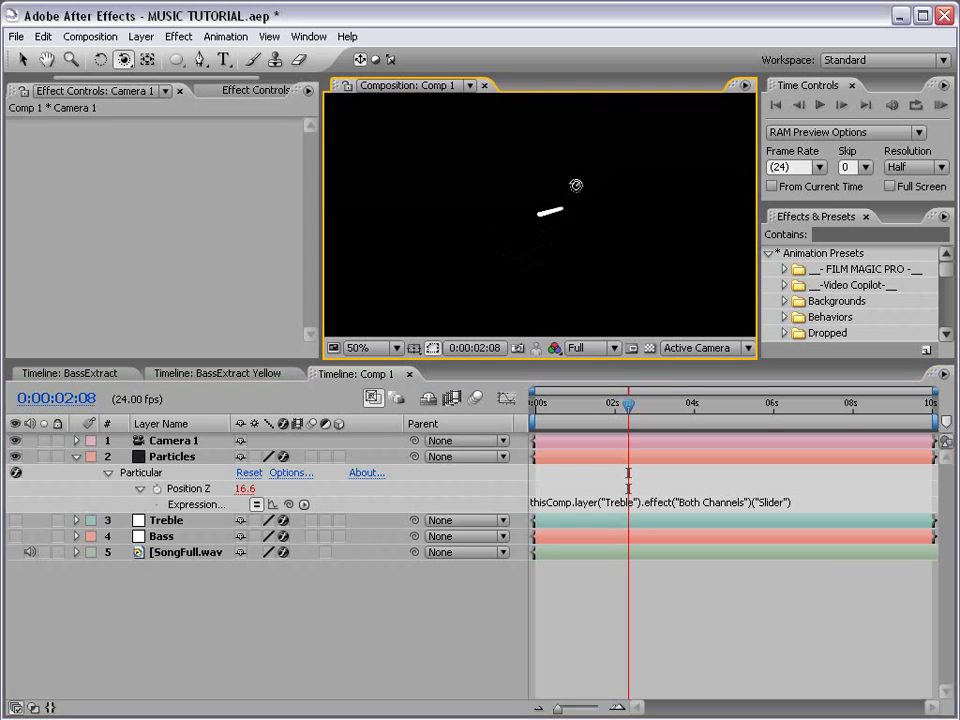
mouse_move(626, 414)
mouse_down()
mouse_move(537, 420)
mouse_move(824, 437)
mouse_move(624, 420)
mouse_move(643, 420)
mouse_up()
key(v)
click(588, 293)
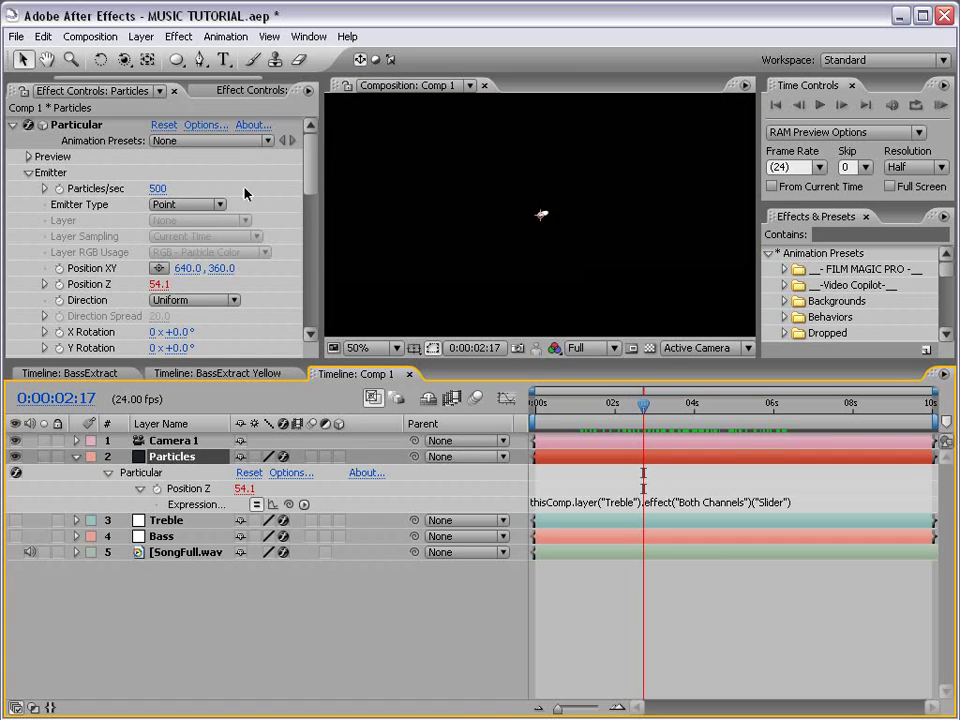
Set Particular's Emitter Velocity from Motion to 50 and scrub to check the motion.
drag(317, 177, 311, 207)
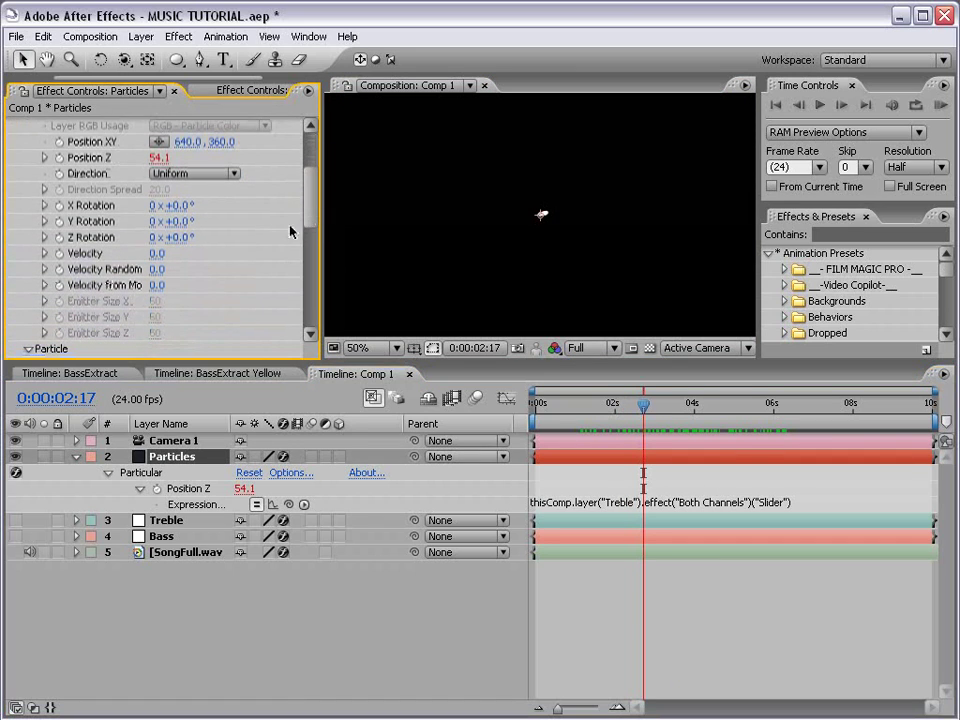
drag(321, 302, 346, 302)
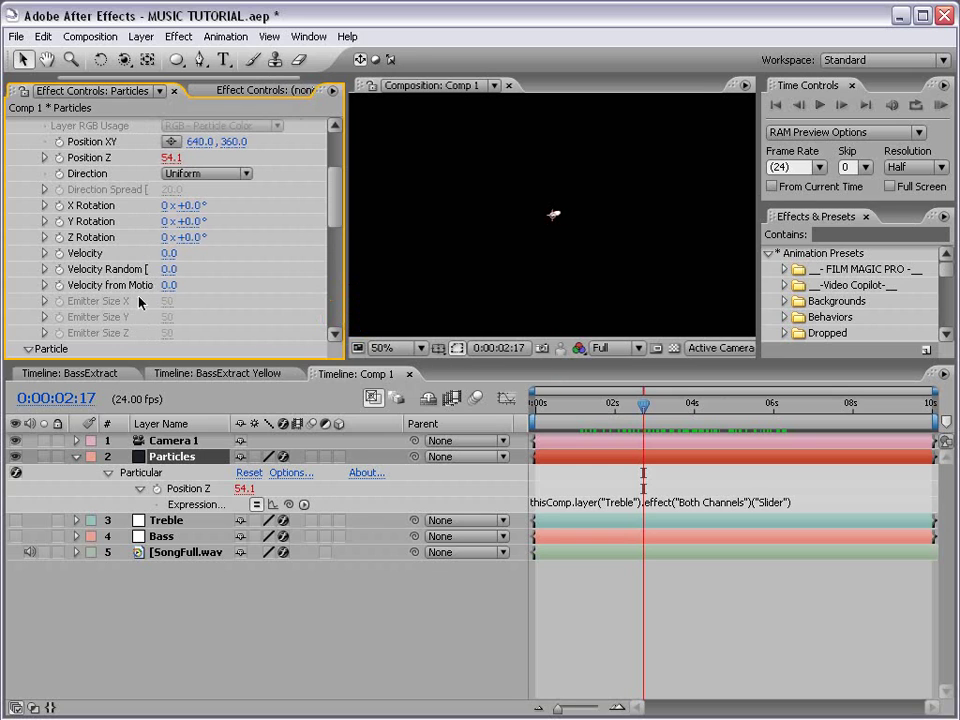
drag(168, 285, 176, 286)
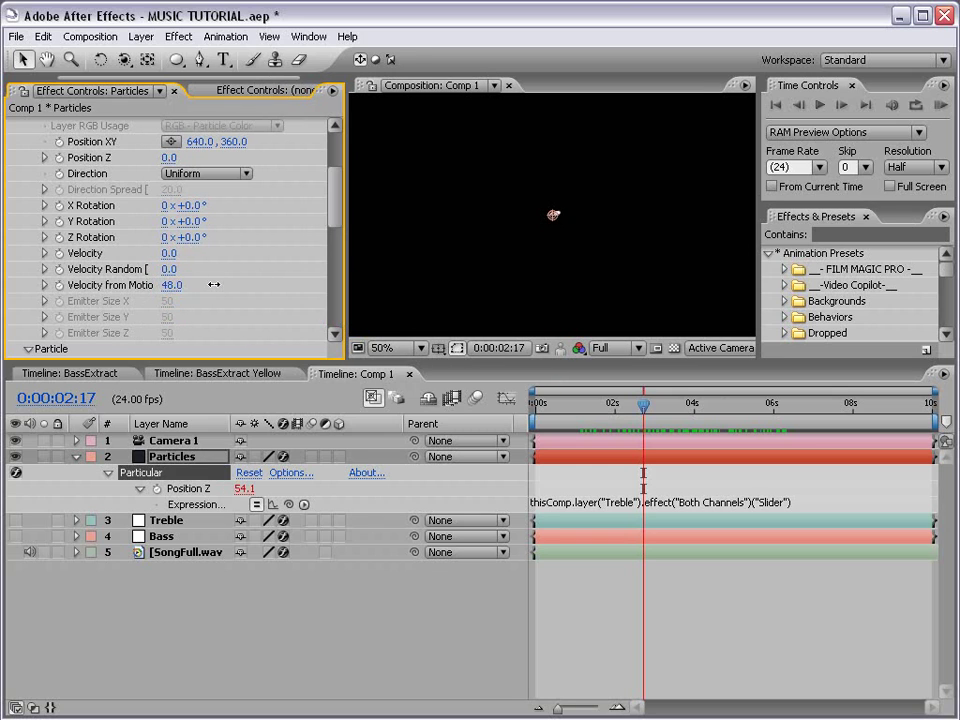
click(170, 286)
text(50)
key(Return)
mouse_move(611, 416)
mouse_down()
mouse_move(596, 408)
mouse_move(740, 410)
mouse_move(610, 408)
mouse_up()
Set particle Life to 1.0 sec and scrub to preview the longer trail.
scroll(304, 214, down, 4)
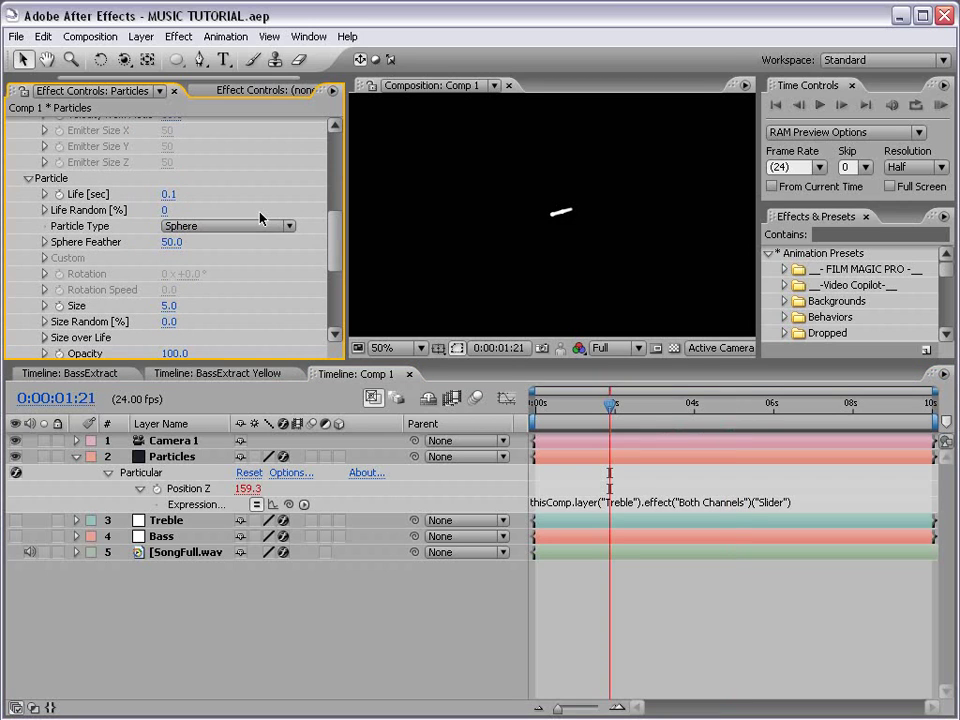
click(169, 194)
text(1)
key(Return)
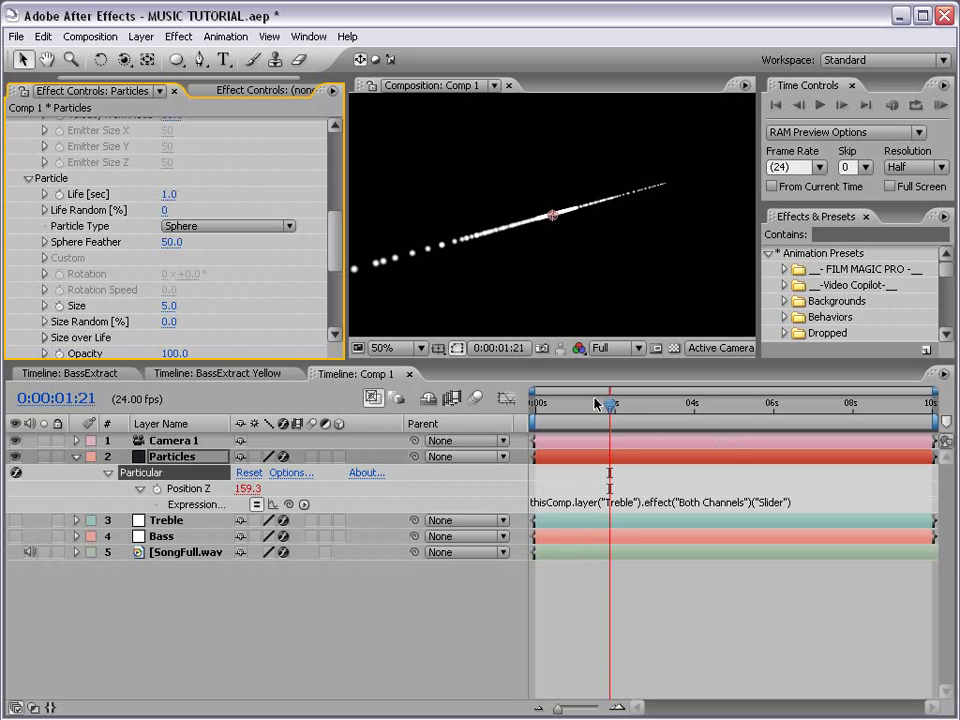
drag(597, 404, 665, 418)
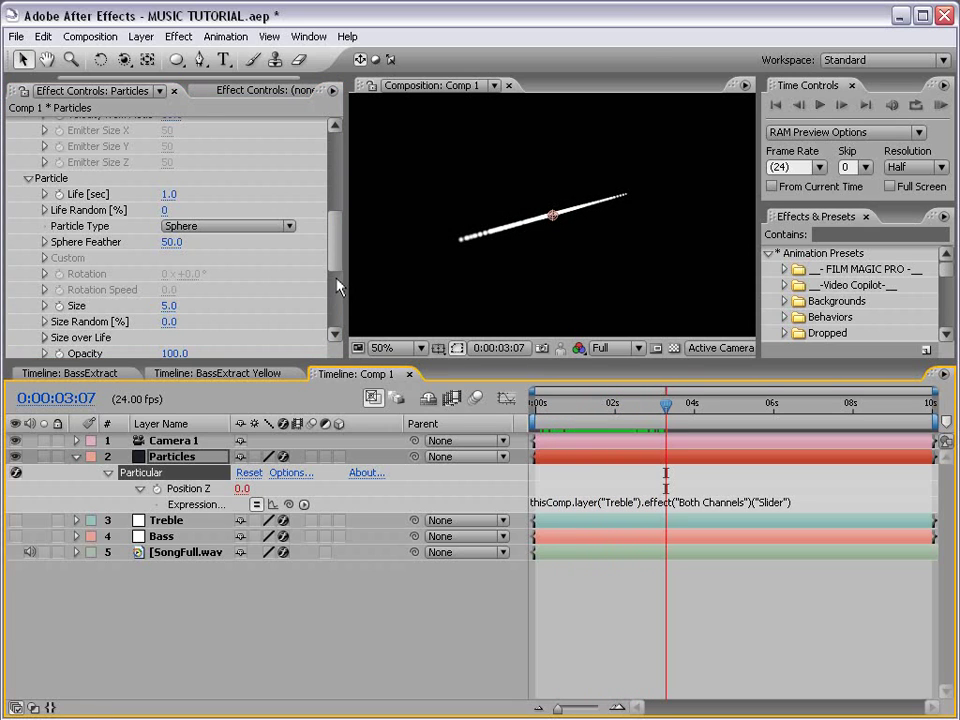
Expand Particular's Physics > Air > Turbulence Field settings.
drag(332, 250, 336, 314)
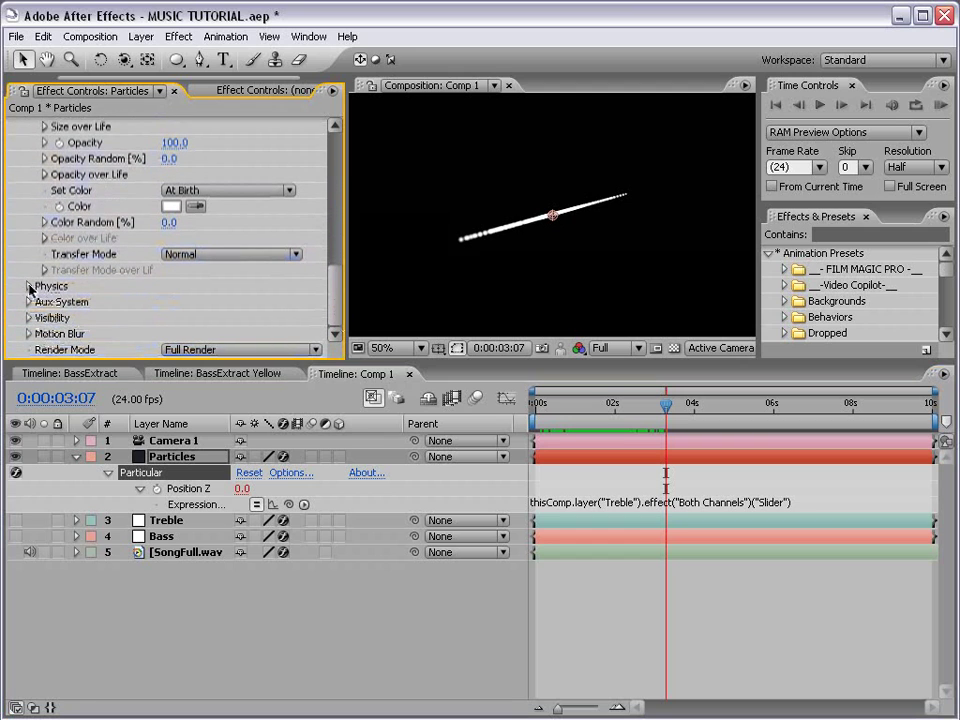
click(29, 286)
drag(336, 278, 337, 295)
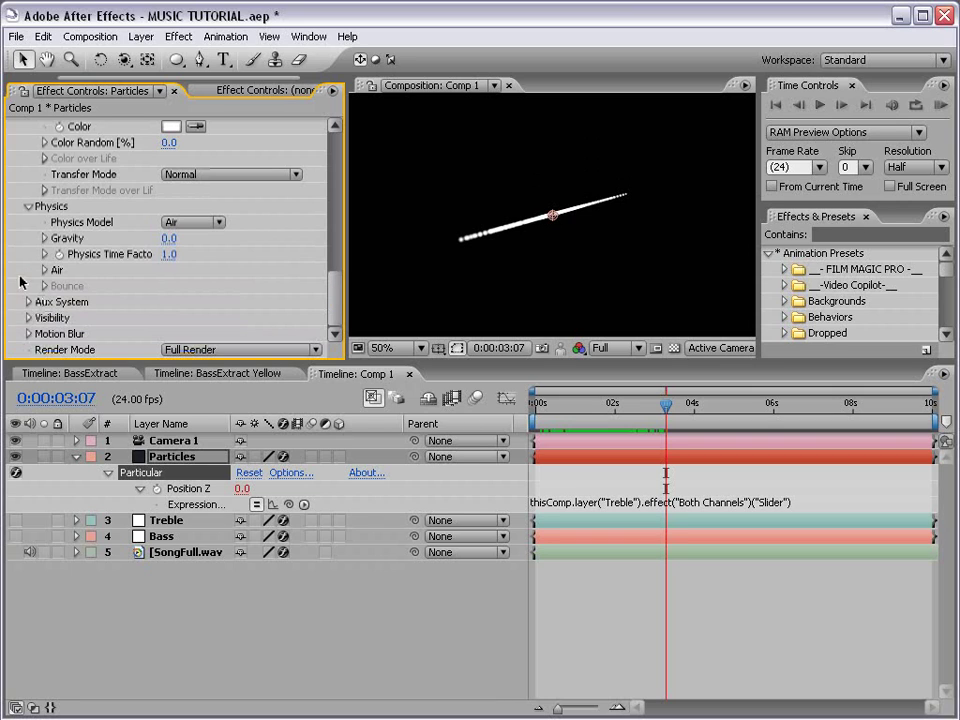
click(45, 272)
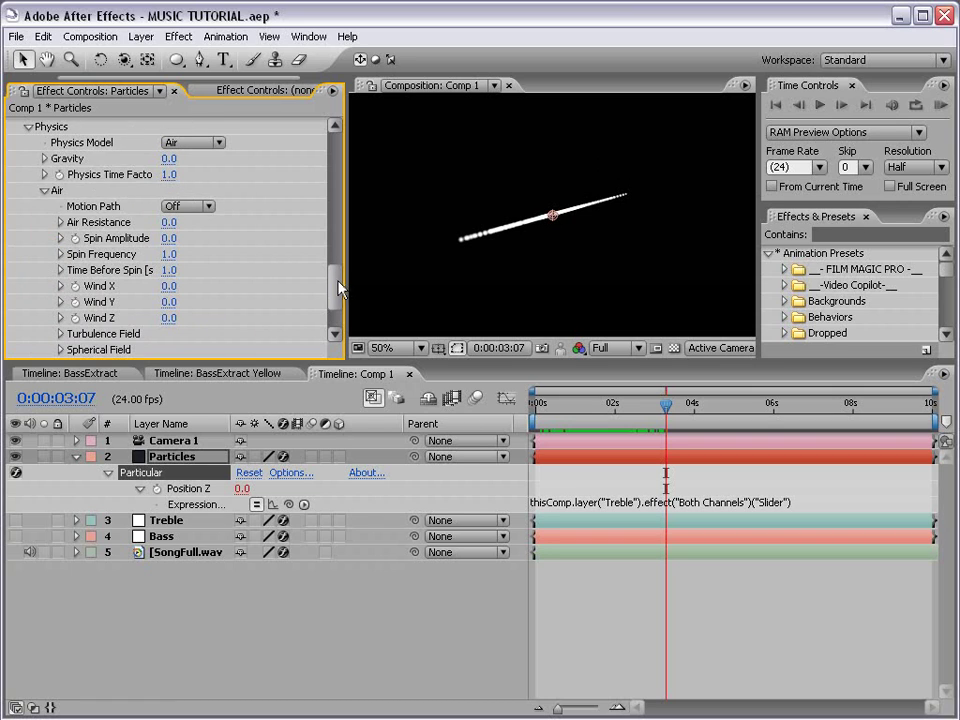
drag(336, 283, 219, 300)
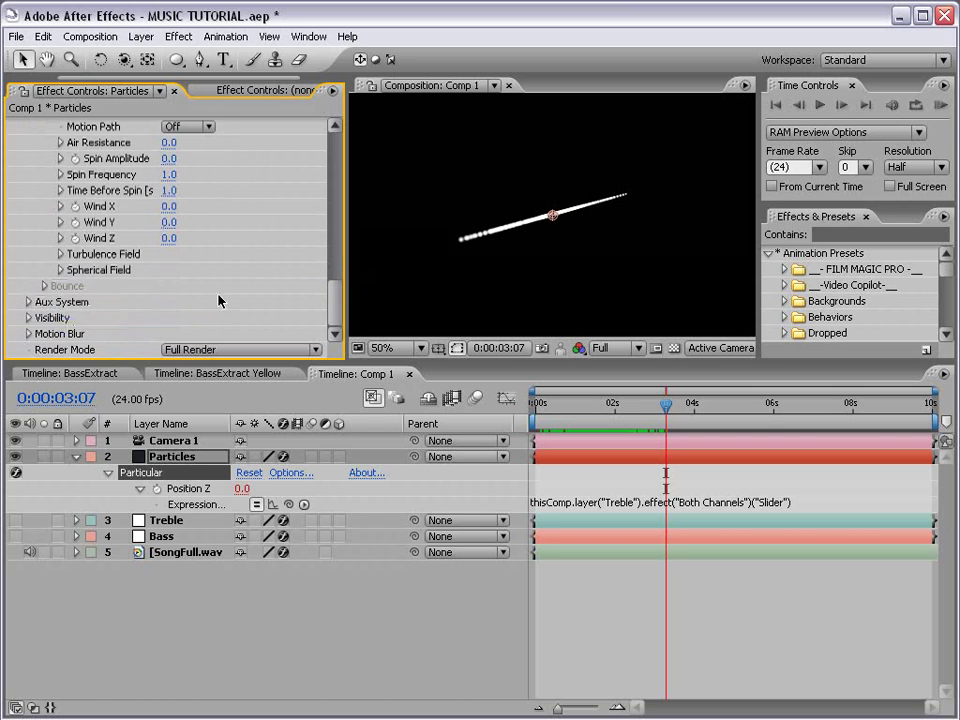
click(61, 254)
drag(328, 287, 336, 296)
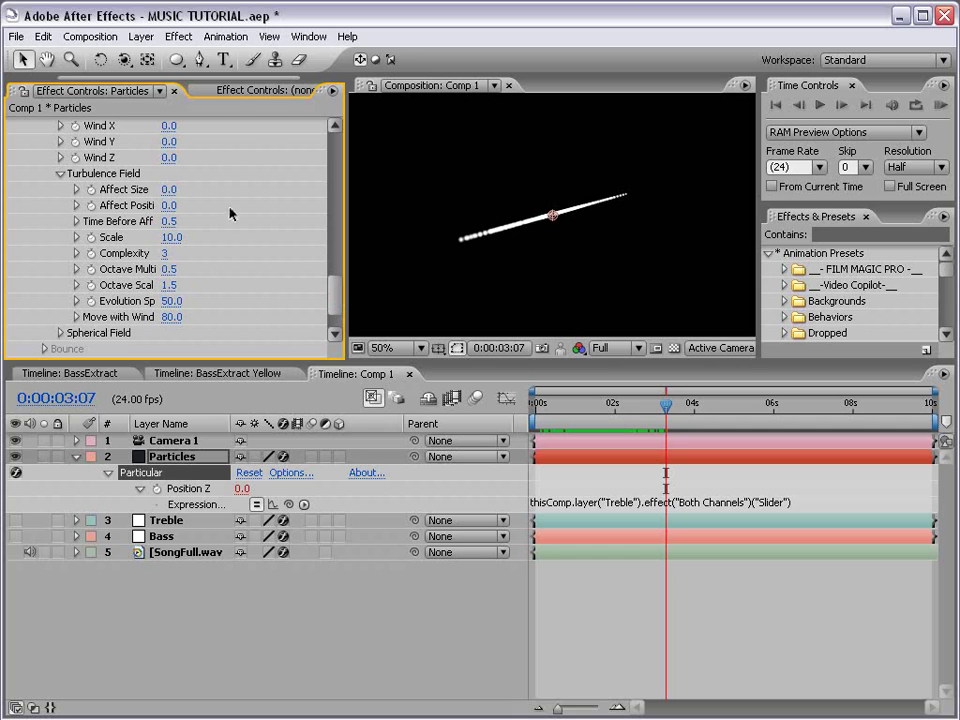
Set turbulence Affect Position to 160 and Affect Size to 5.
drag(345, 230, 368, 230)
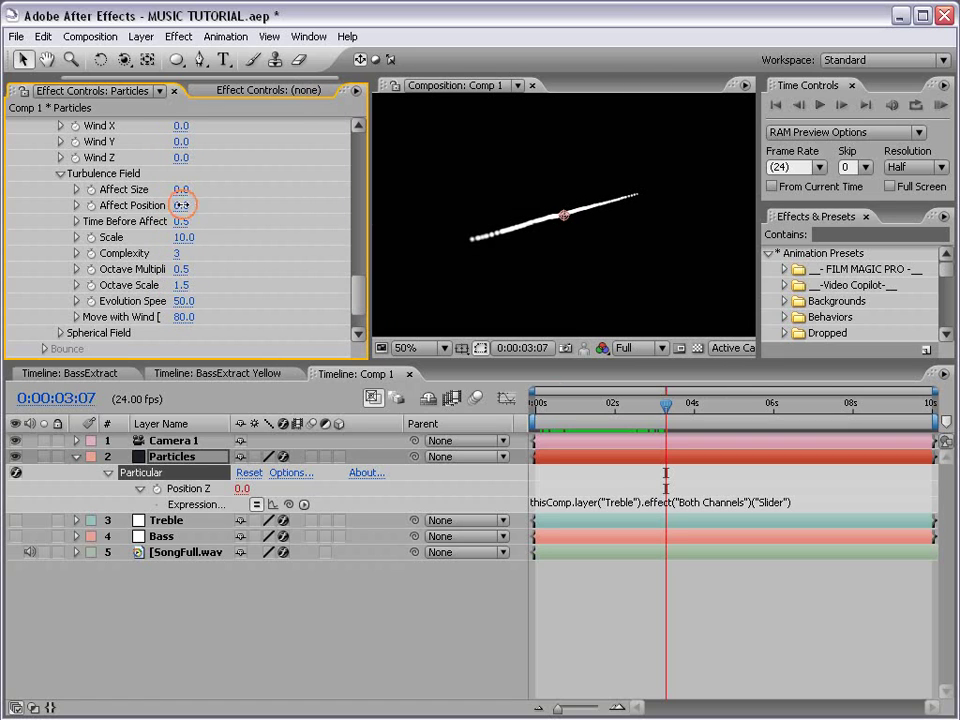
drag(176, 210, 328, 205)
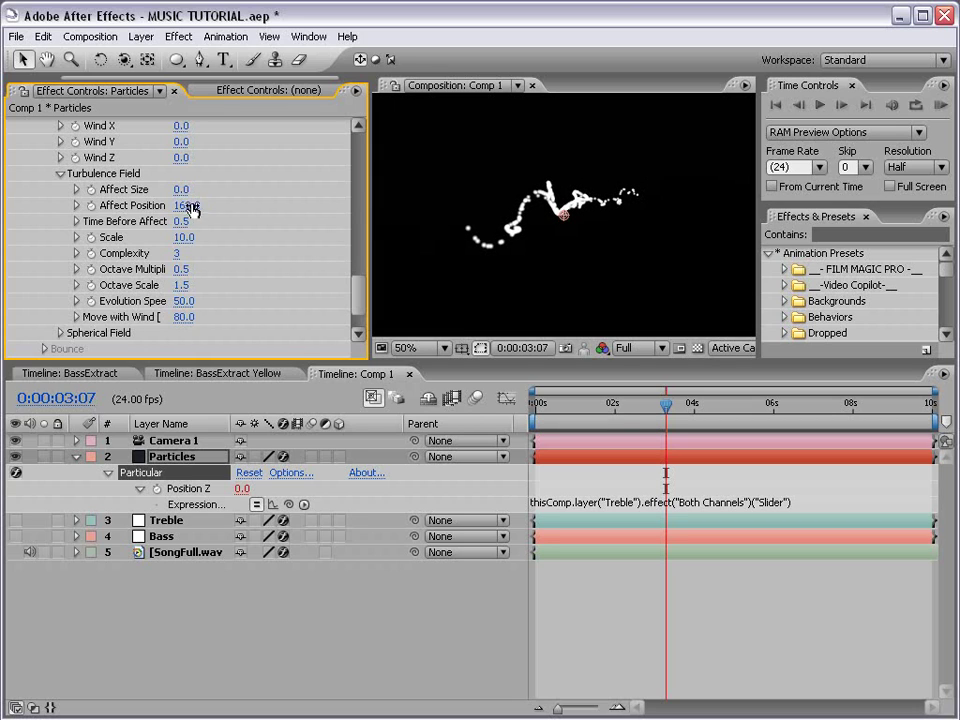
mouse_move(189, 190)
mouse_down()
mouse_move(253, 189)
mouse_move(202, 185)
mouse_up()
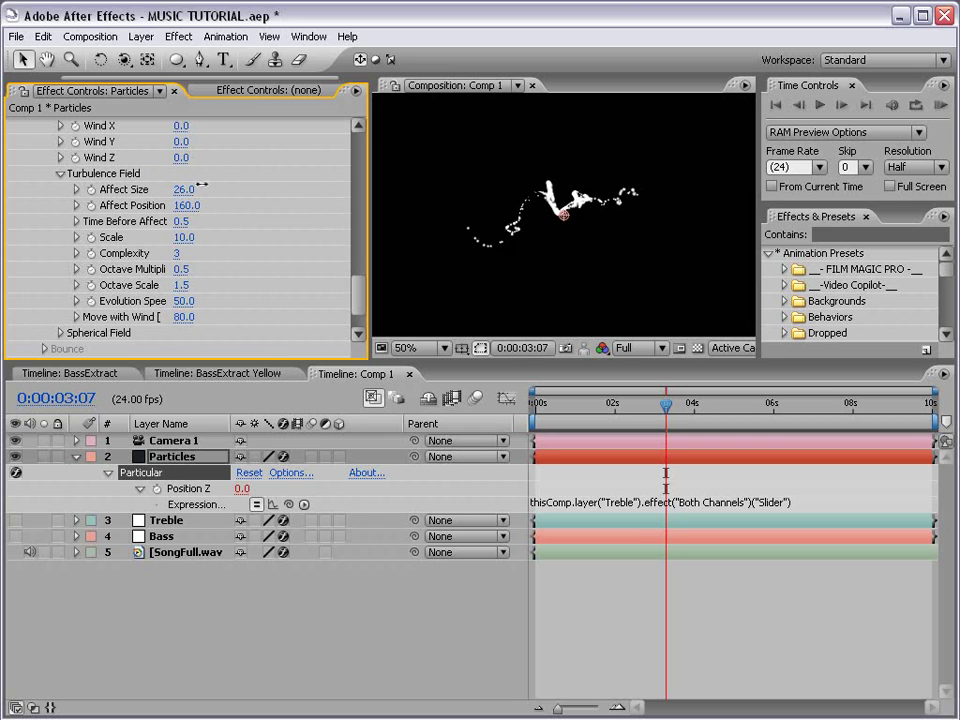
click(182, 189)
text(5)
key(Return)
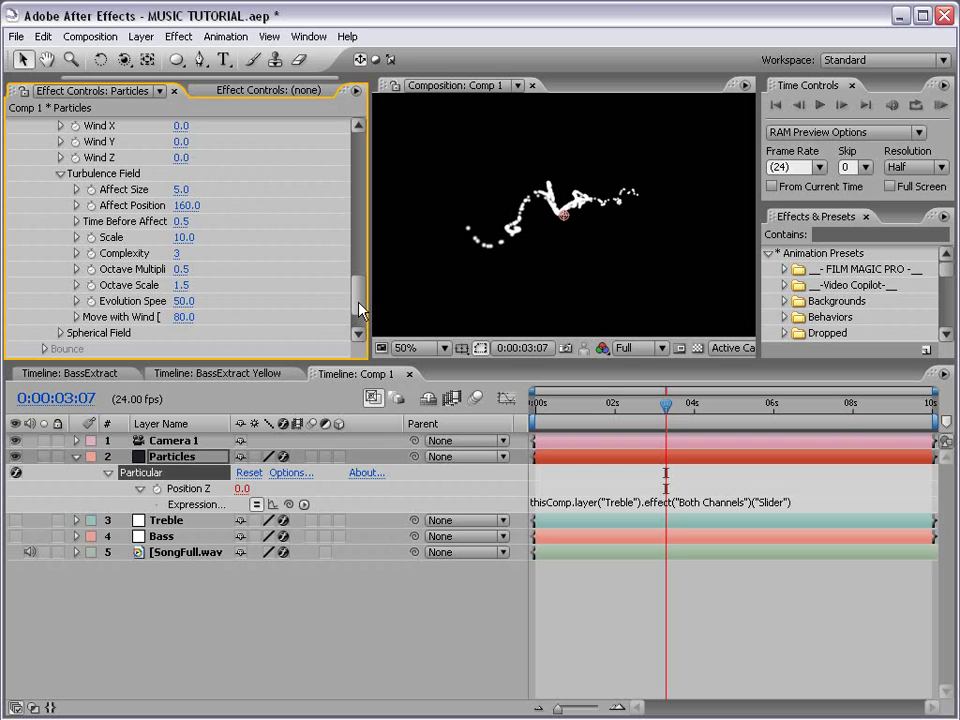
drag(361, 311, 355, 260)
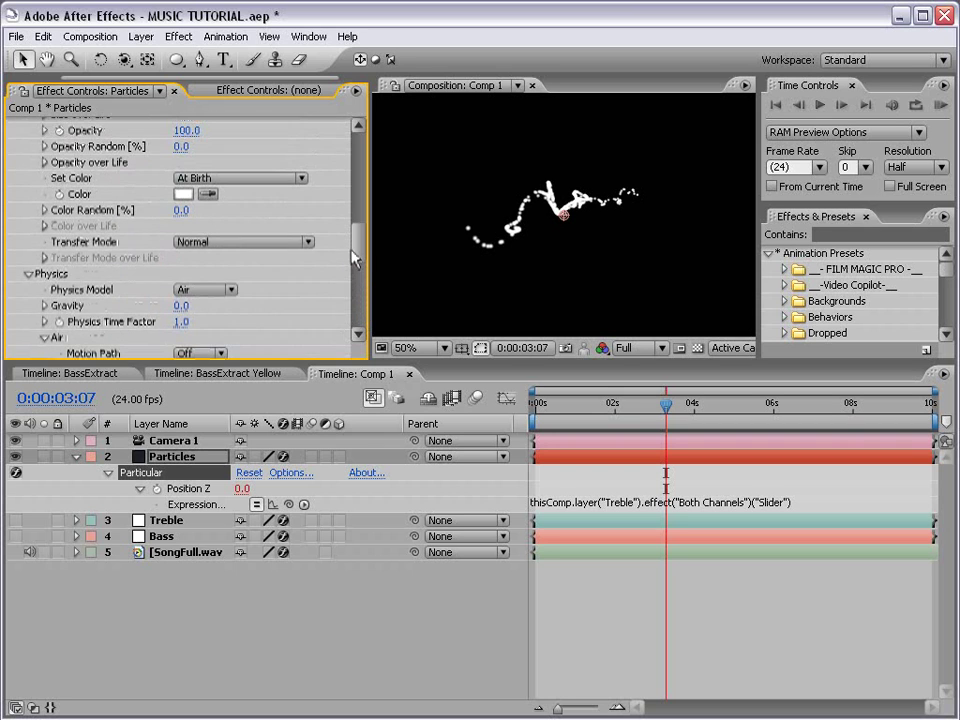
Set the particle Color to a light blue (12A8FE).
click(188, 194)
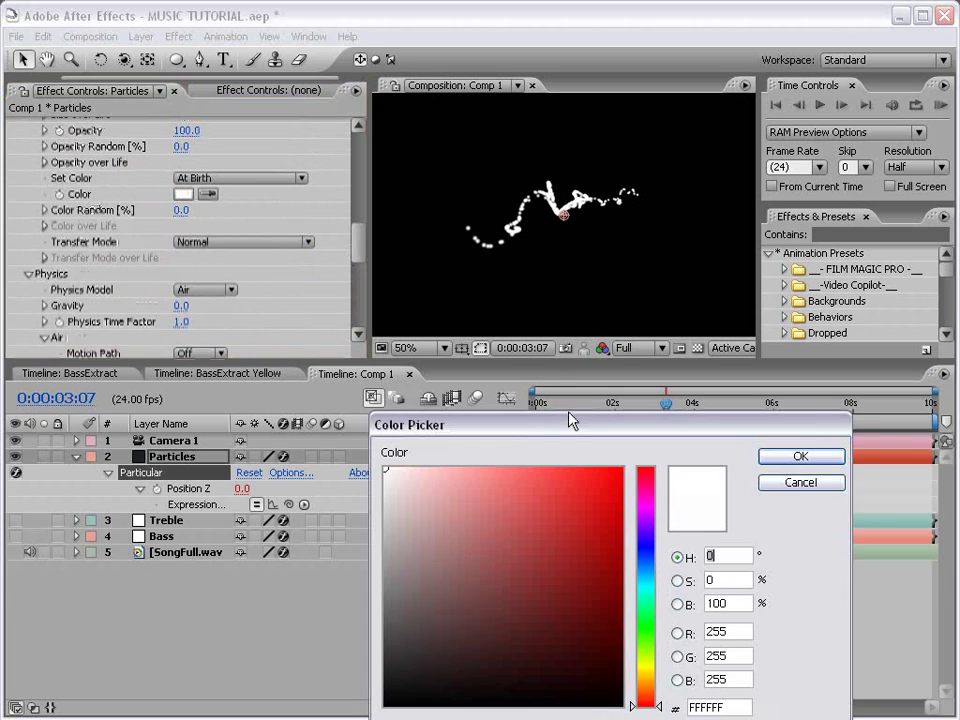
drag(570, 306, 437, 257)
click(504, 404)
drag(460, 312, 459, 270)
click(661, 289)
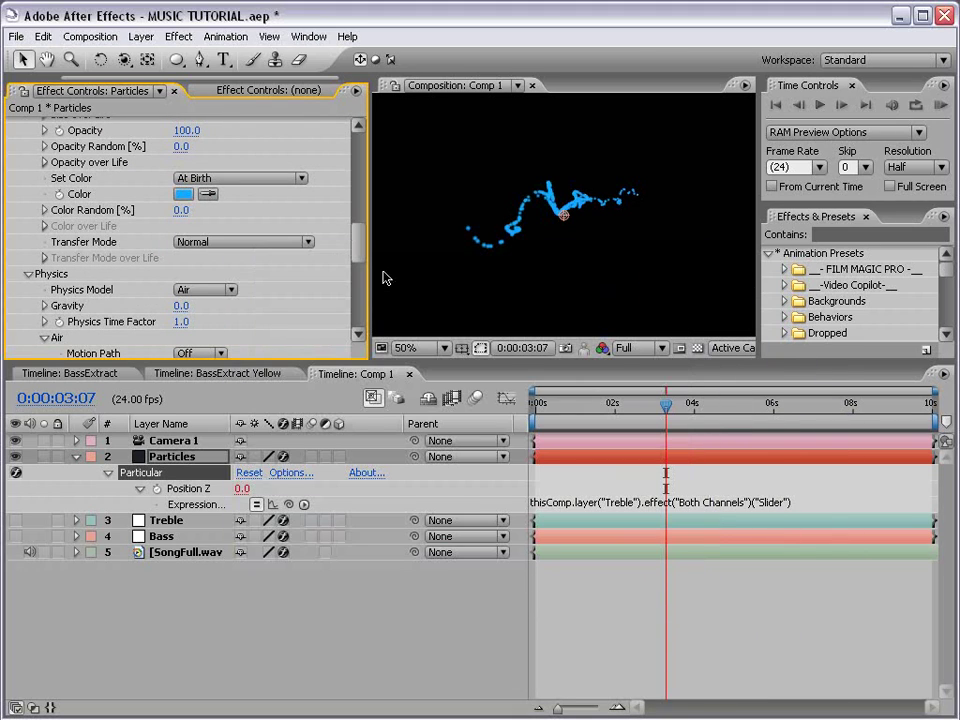
Set the particle Transfer Mode to Add and start re-entering the particle Size.
click(205, 243)
click(211, 259)
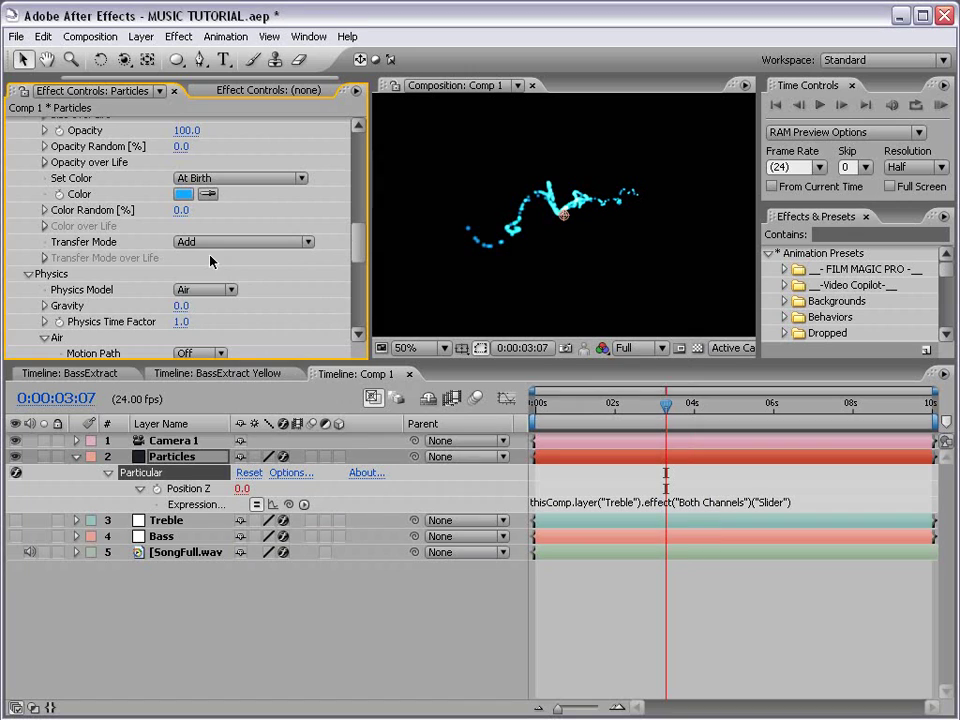
scroll(340, 235, up, 5)
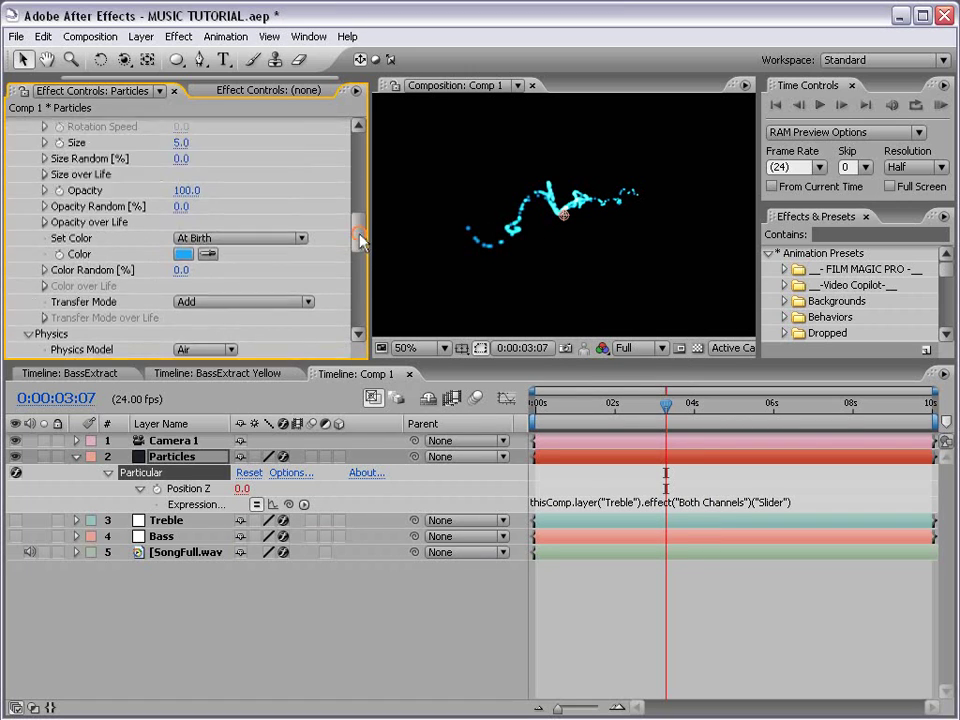
click(182, 265)
text(5)
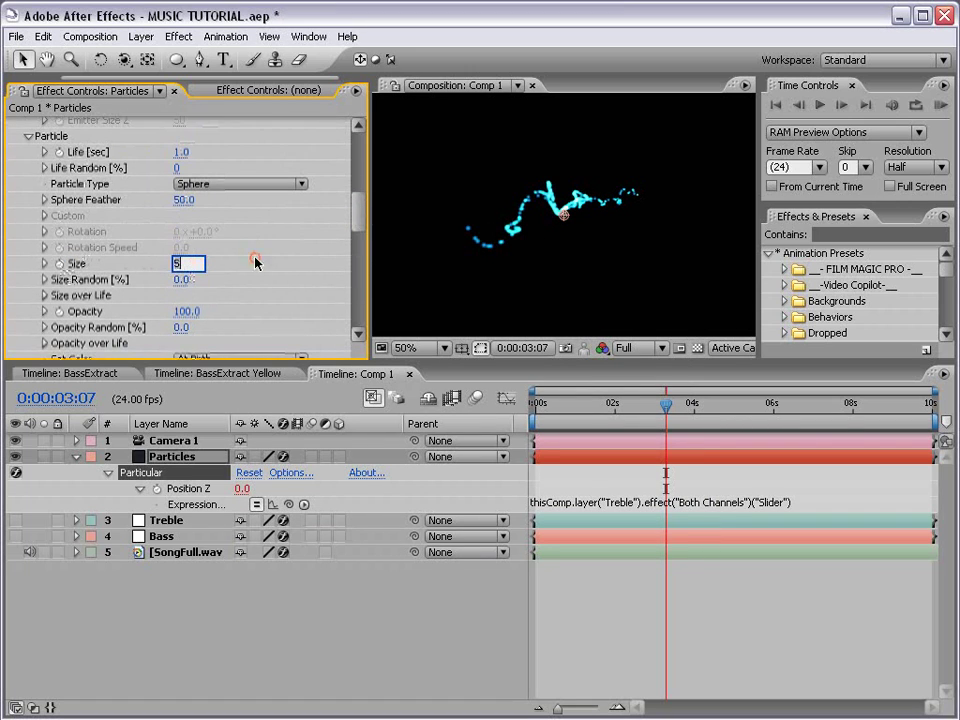
key(BackSpace)
Set particle Size to 4 and lower the particle Opacity.
text(4)
key(Return)
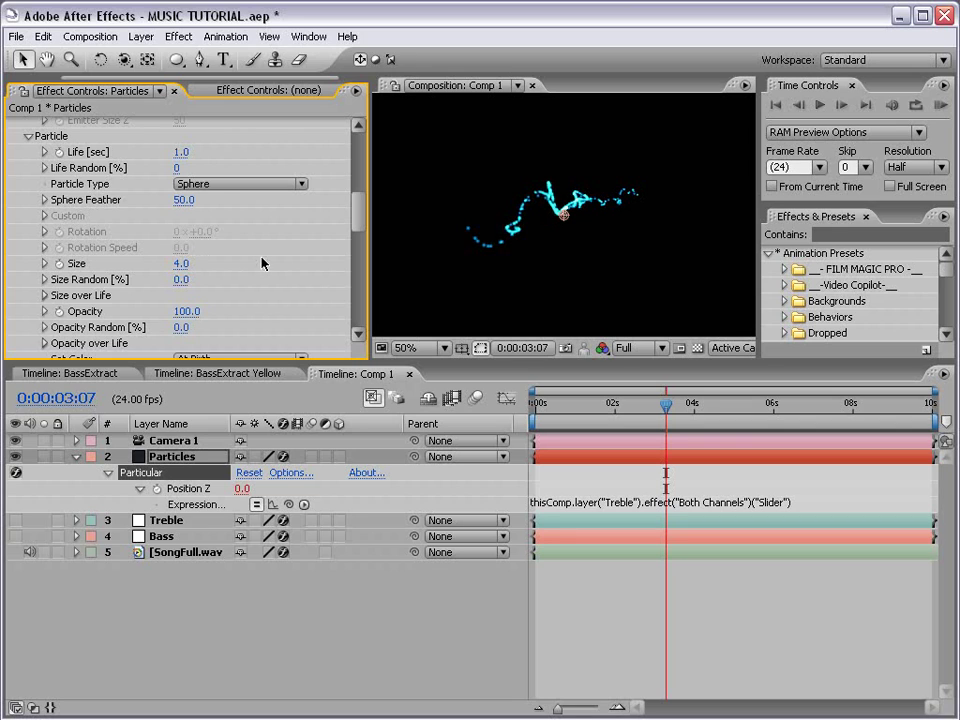
drag(188, 311, 121, 313)
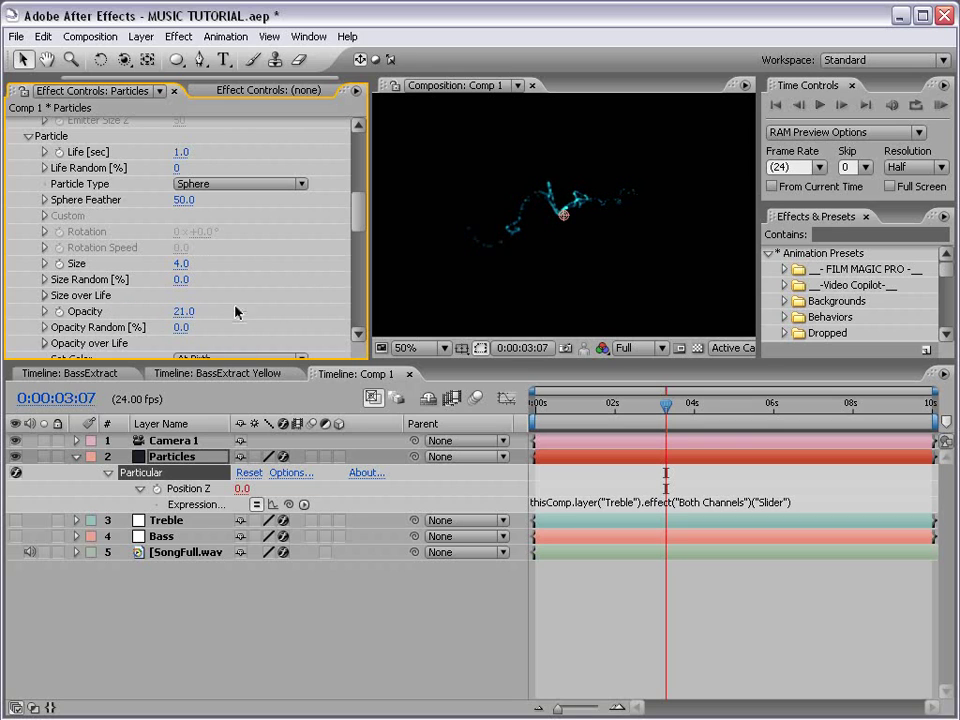
drag(359, 210, 361, 153)
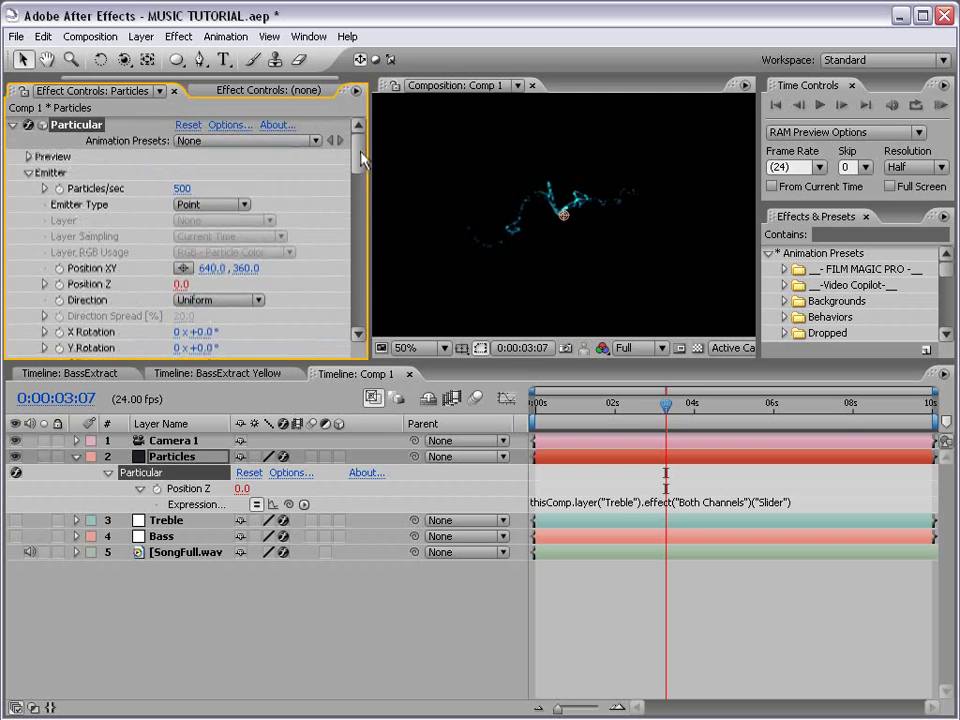
Raise the emitter's Particles/sec to 8918.
click(183, 191)
drag(181, 188, 548, 189)
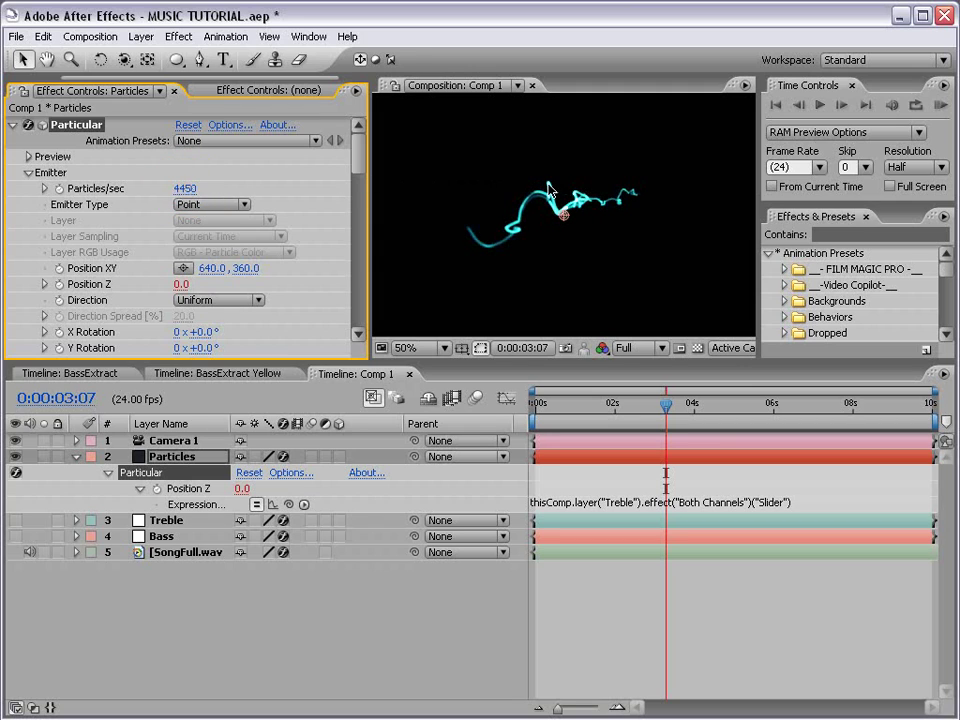
key(period)
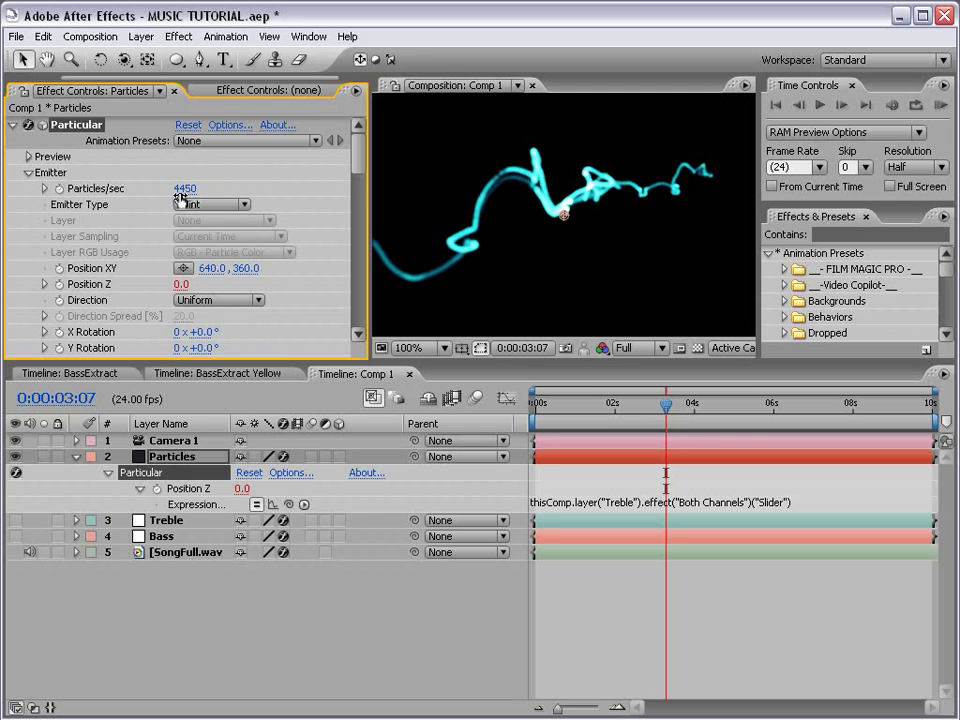
drag(186, 188, 321, 183)
drag(399, 186, 619, 199)
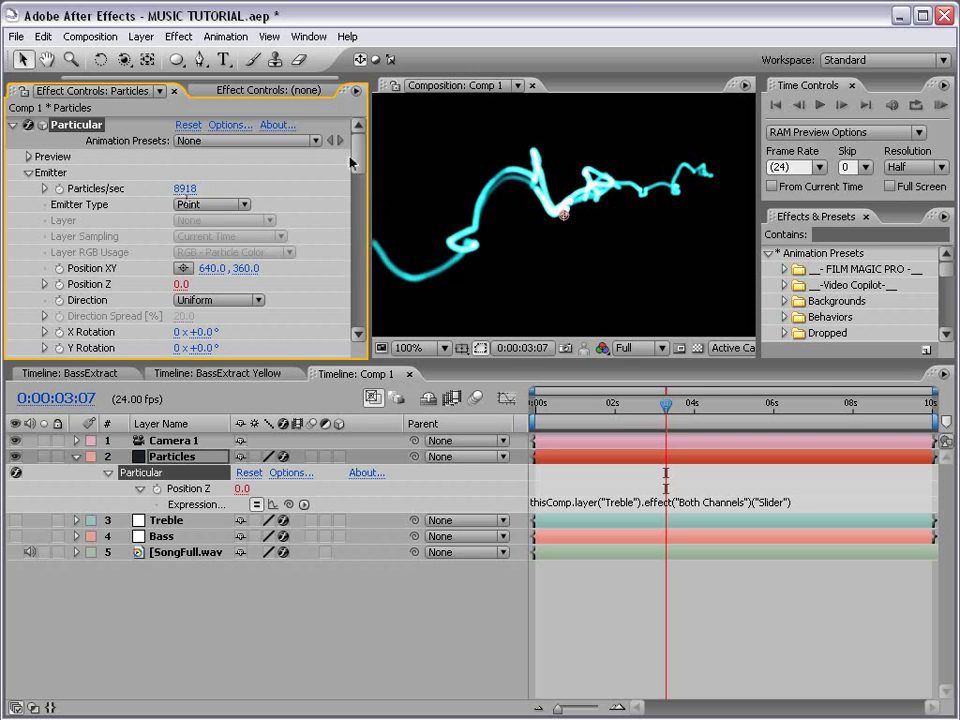
drag(355, 160, 360, 206)
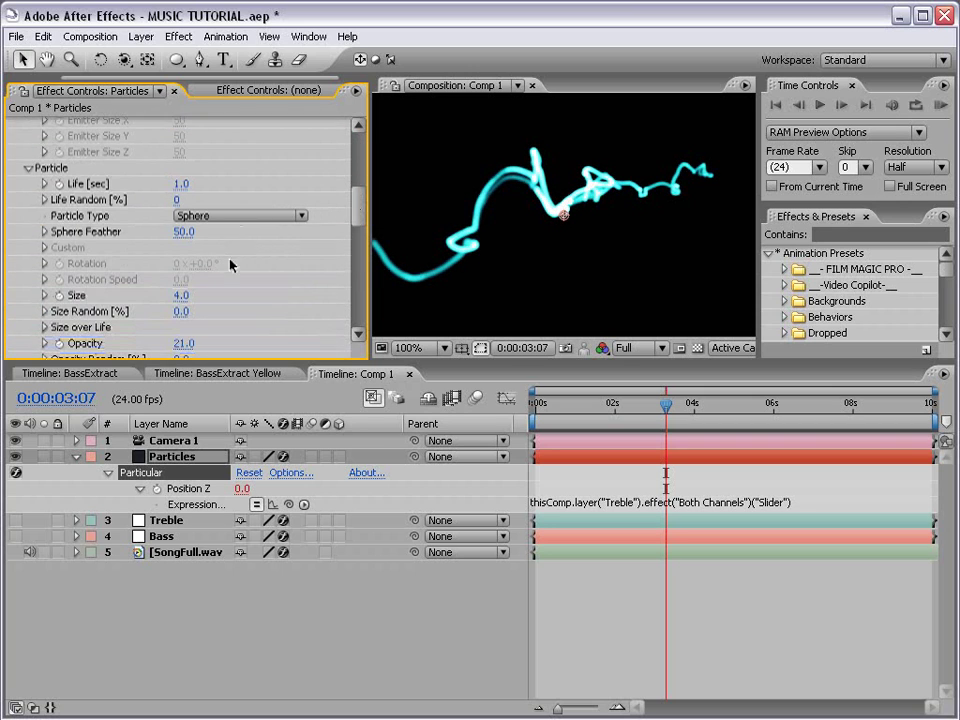
Lower Opacity to 6, set Size to 3, and raise turbulence Affect Position to 252.
drag(181, 343, 163, 342)
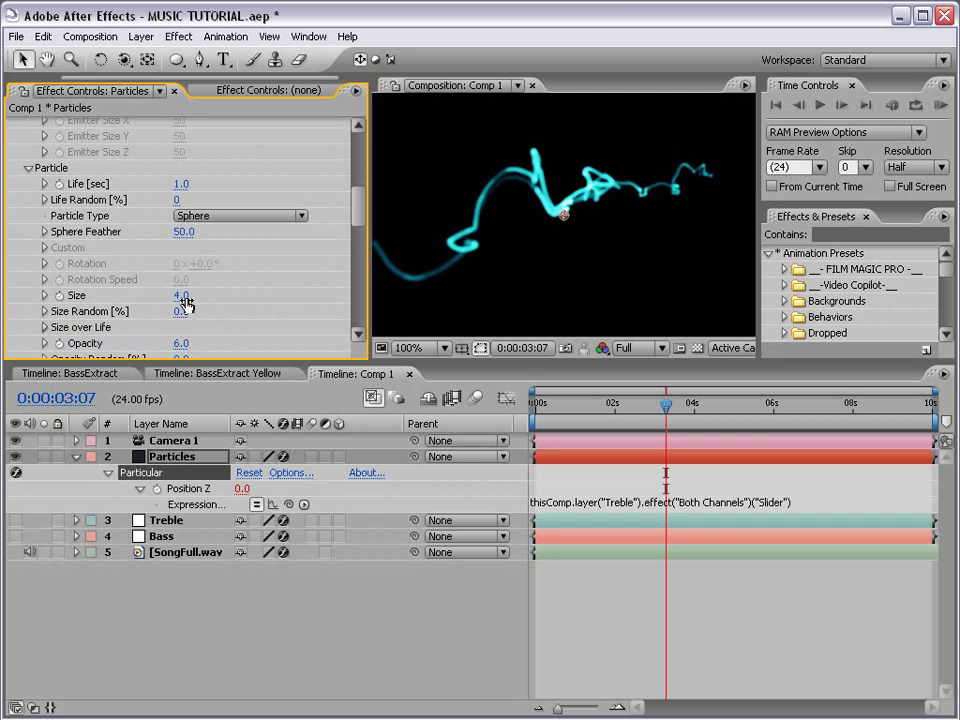
click(182, 297)
text(3)
key(Return)
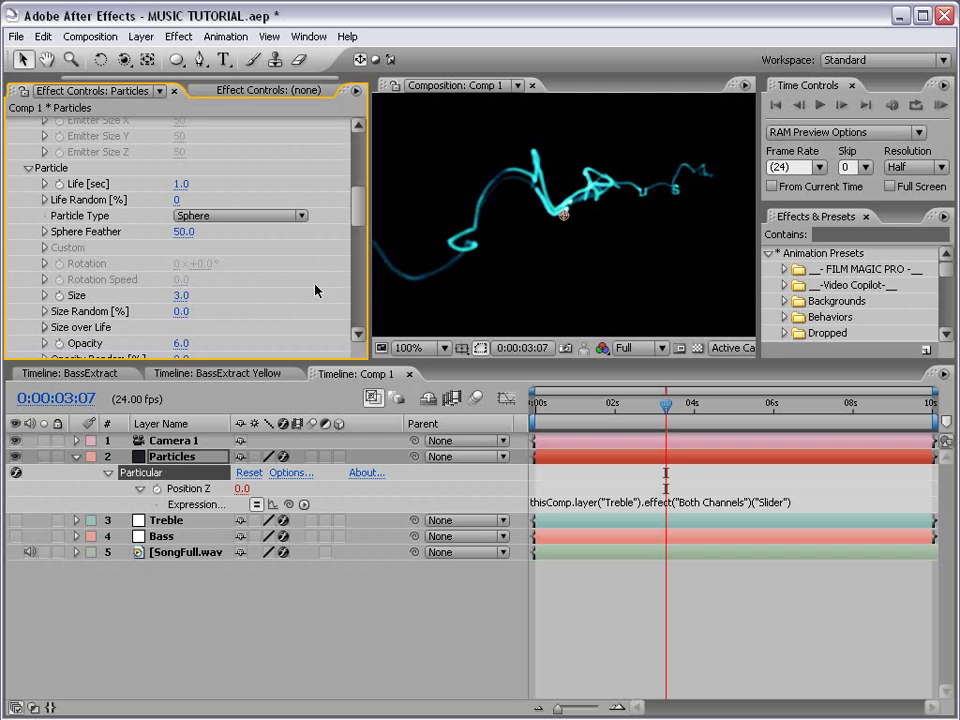
key(grave)
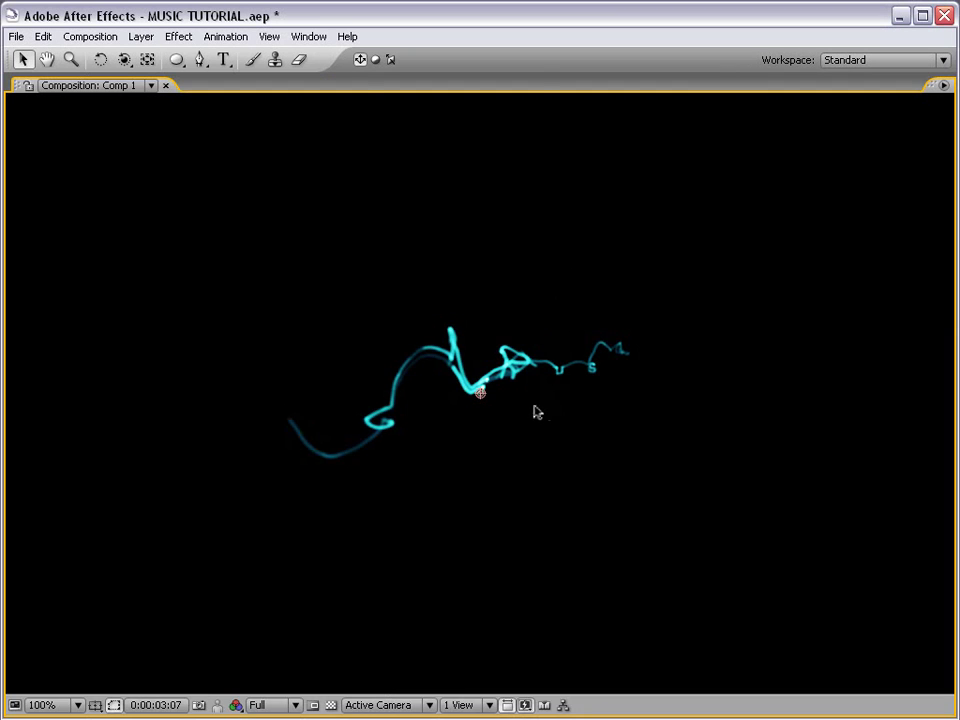
key(grave)
drag(362, 213, 355, 285)
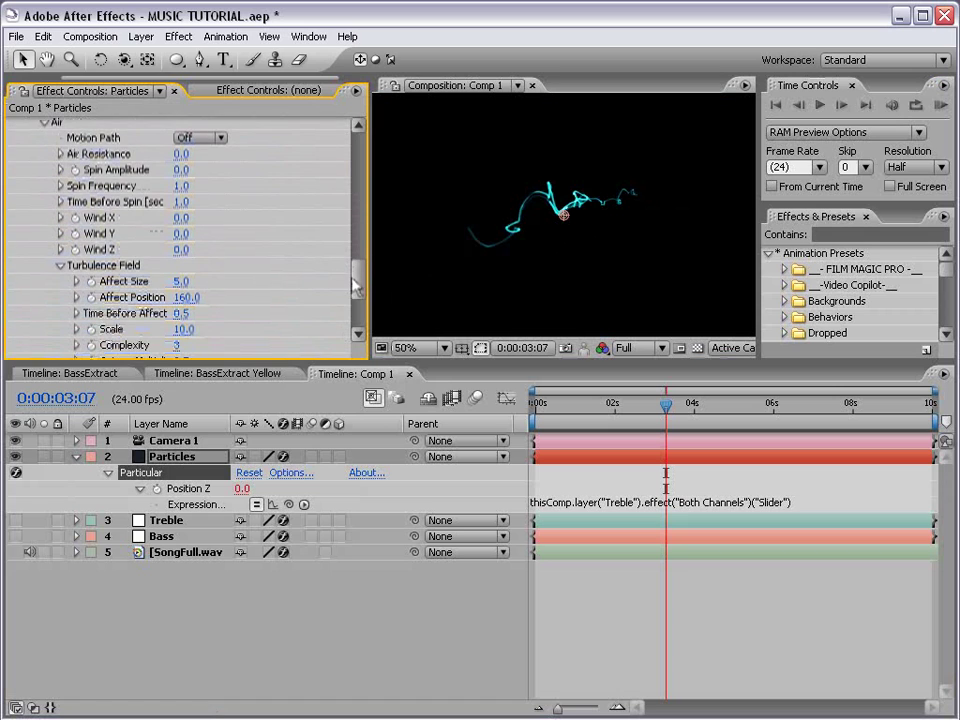
drag(181, 306, 266, 298)
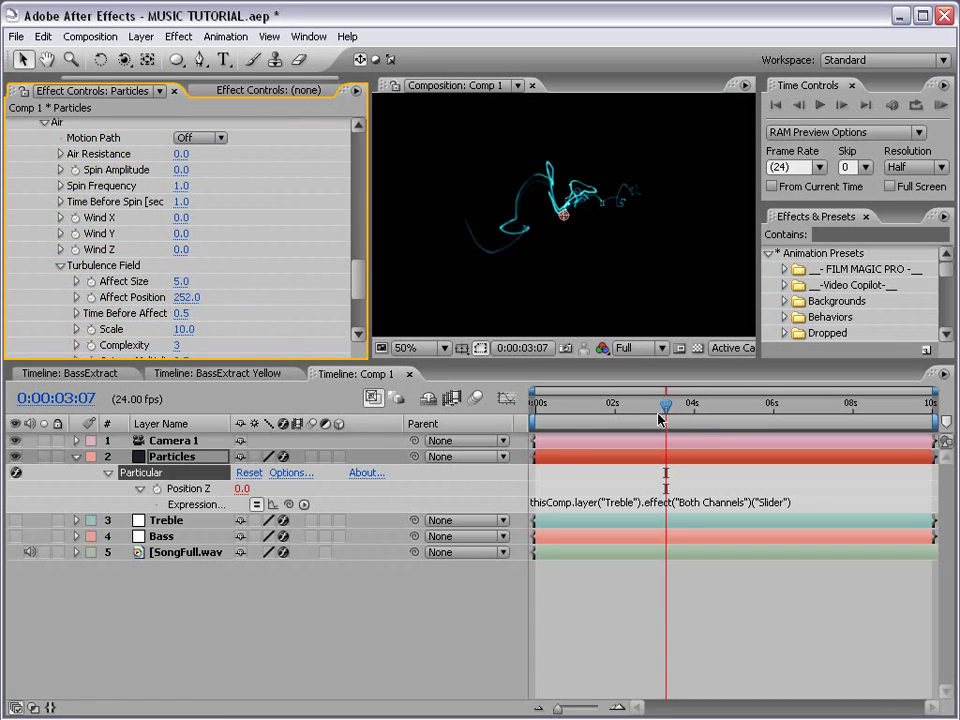
drag(666, 405, 771, 407)
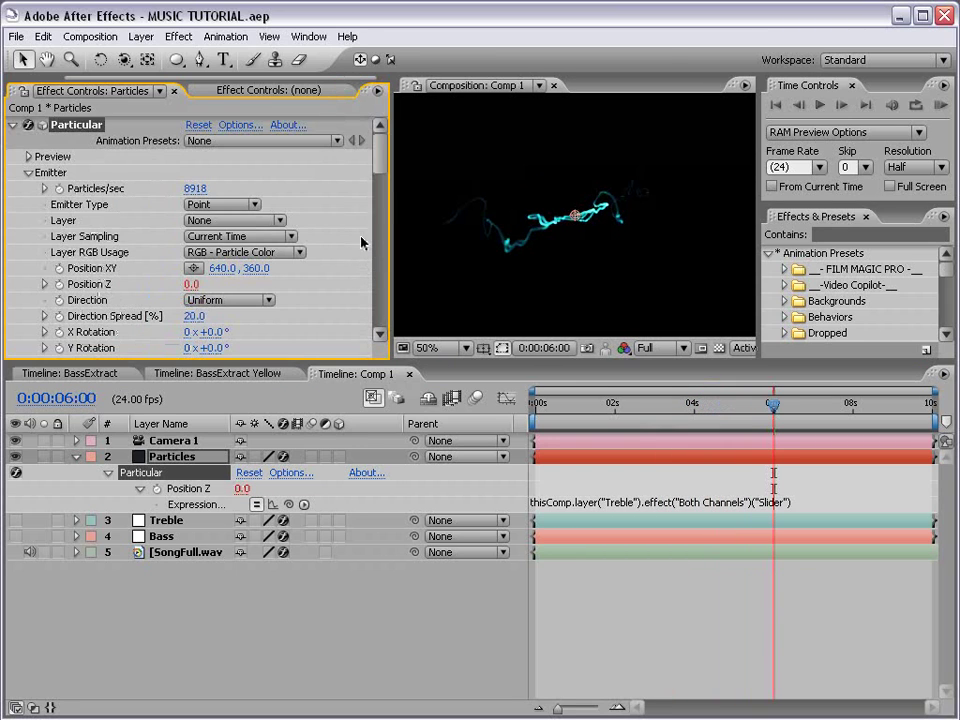
Apply the linear descending Size over Life preset and scrub to 0:00:03:13.
drag(381, 150, 360, 229)
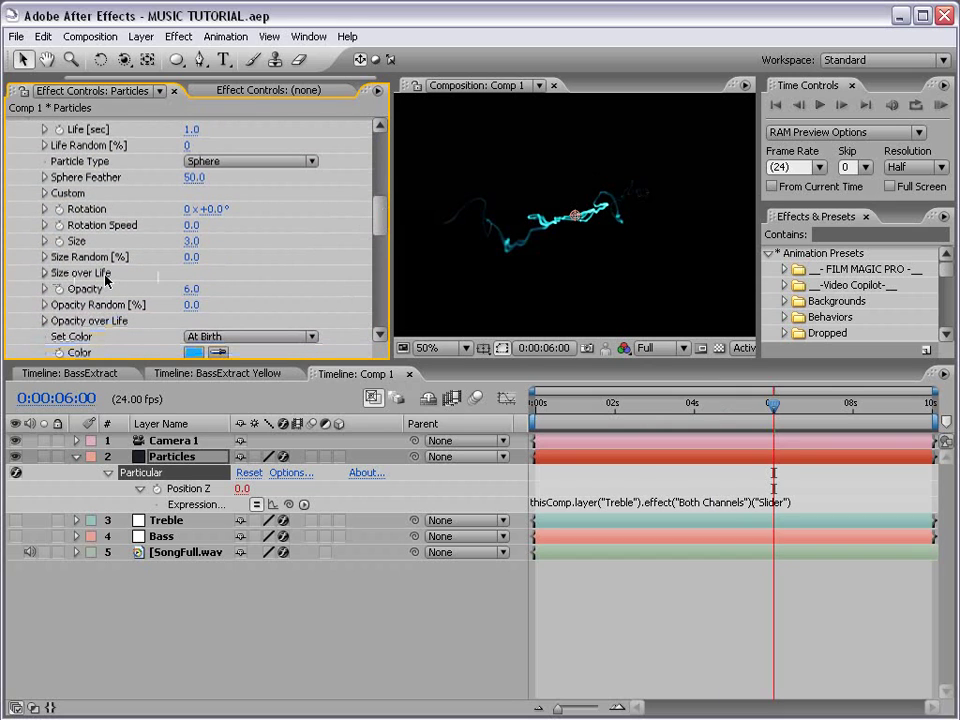
click(44, 273)
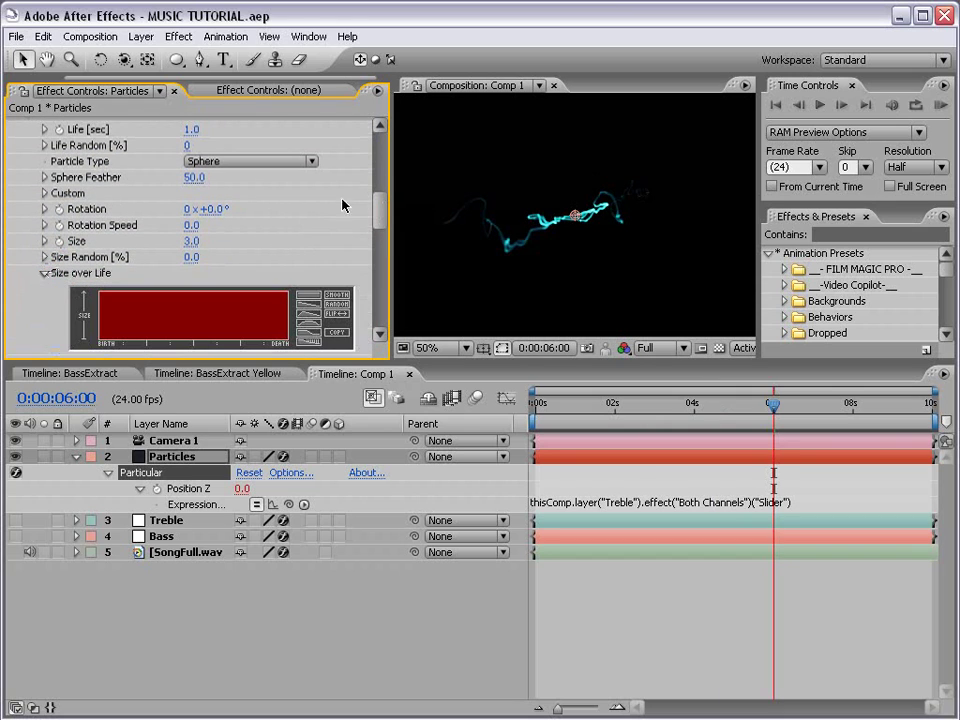
click(307, 306)
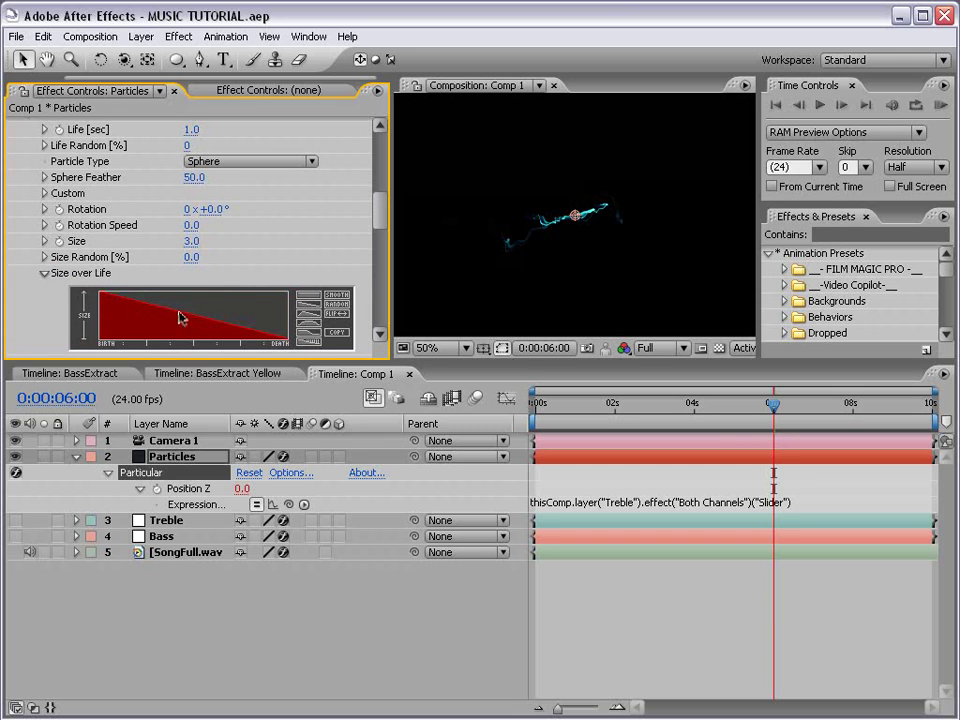
drag(596, 404, 676, 402)
scroll(585, 236, up, 2)
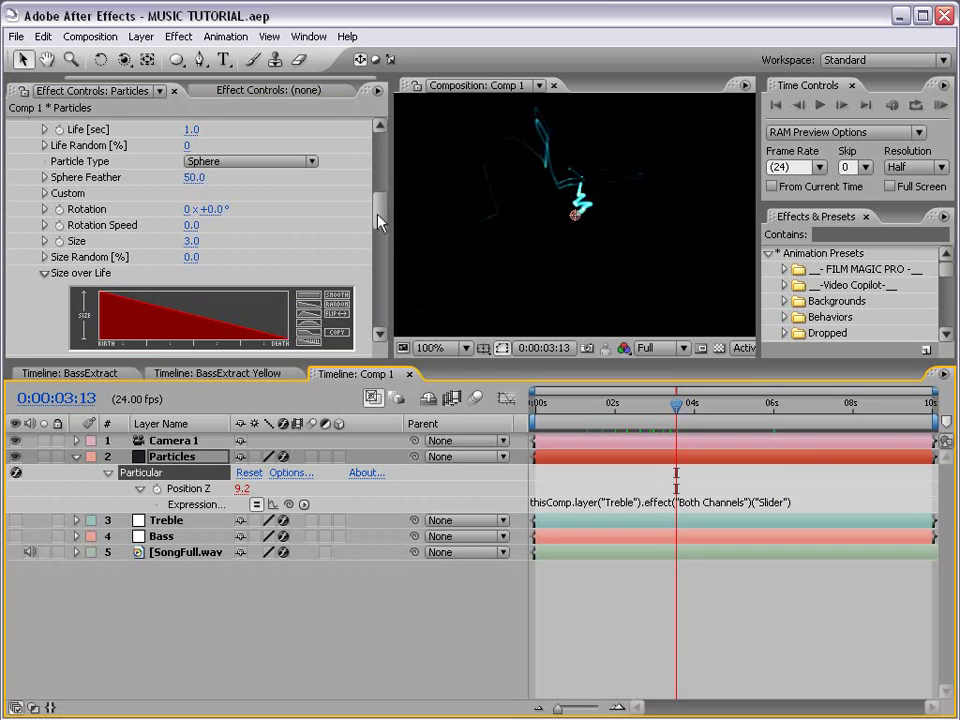
scroll(300, 207, up, 3)
Set particle Life to 1.5 sec and particle Size to 4.
click(192, 182)
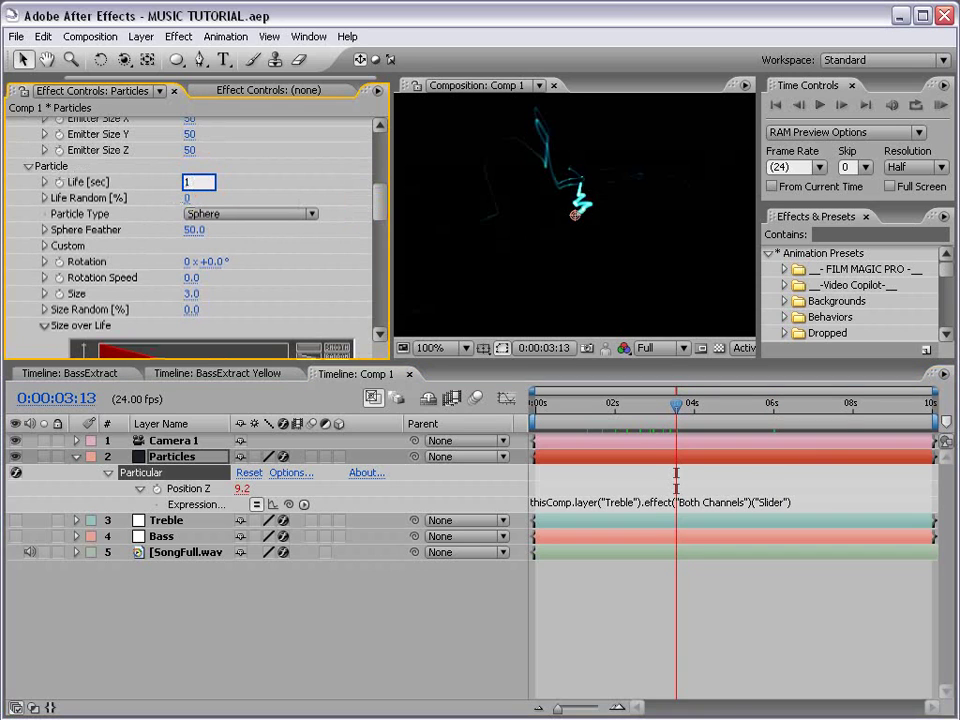
text(1.5)
key(Return)
scroll(498, 181, down, 2)
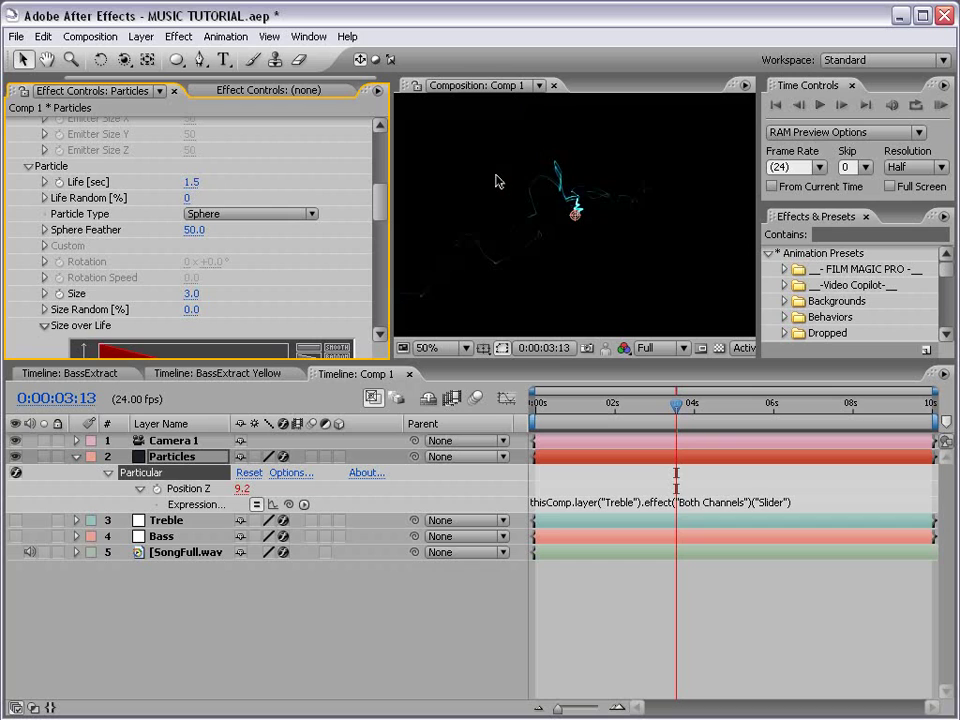
click(190, 293)
text(4)
key(Return)
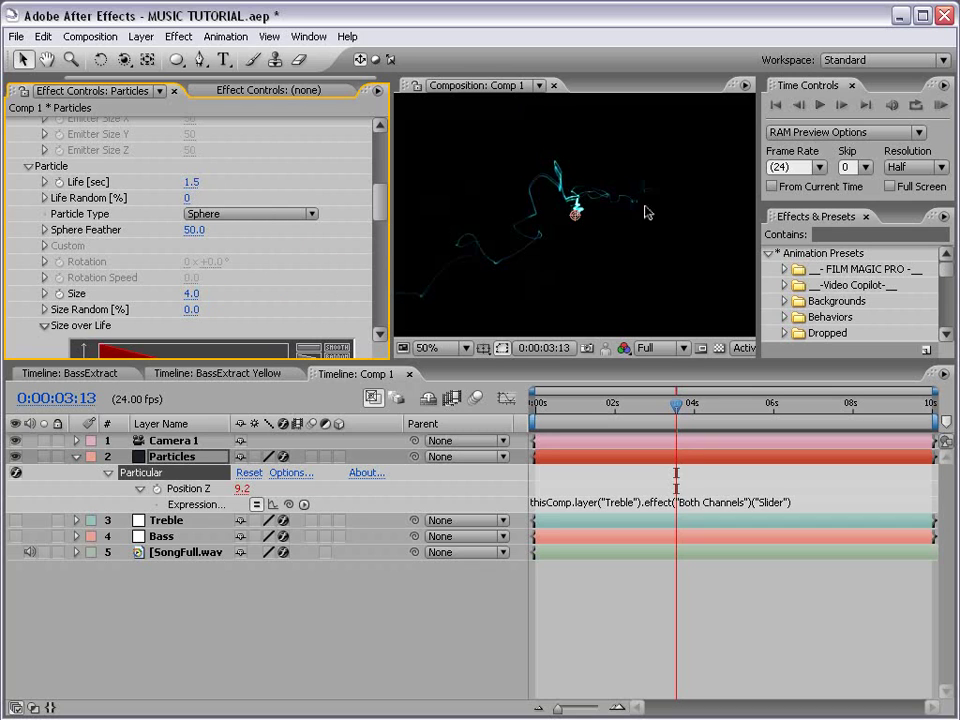
Raise Particles/sec to about 14314.
scroll(570, 203, up, 2)
scroll(379, 193, up, 10)
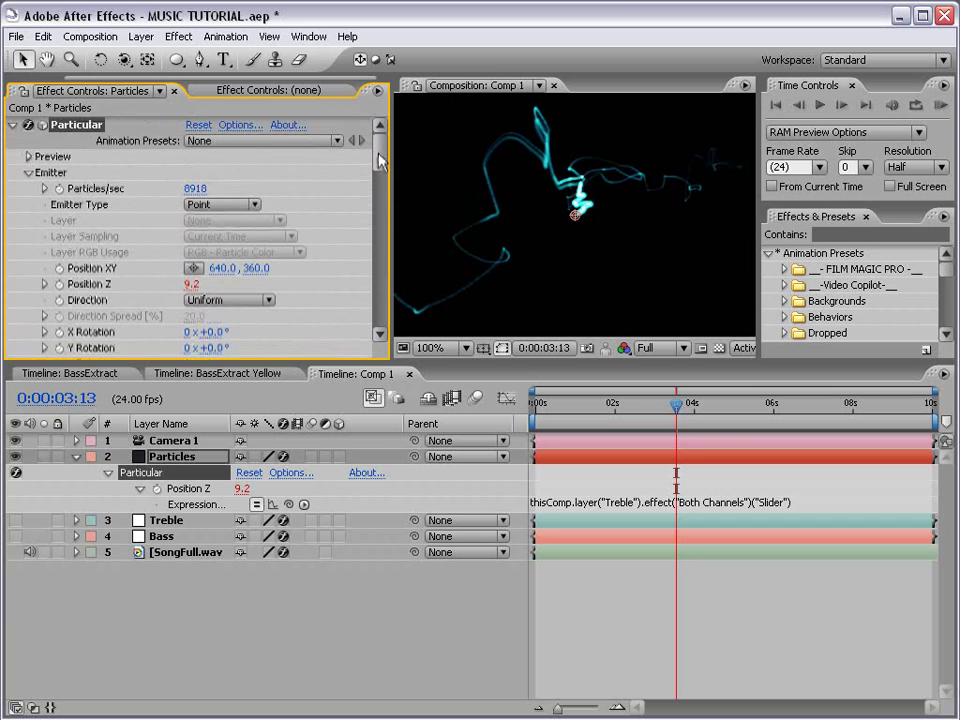
drag(196, 188, 618, 188)
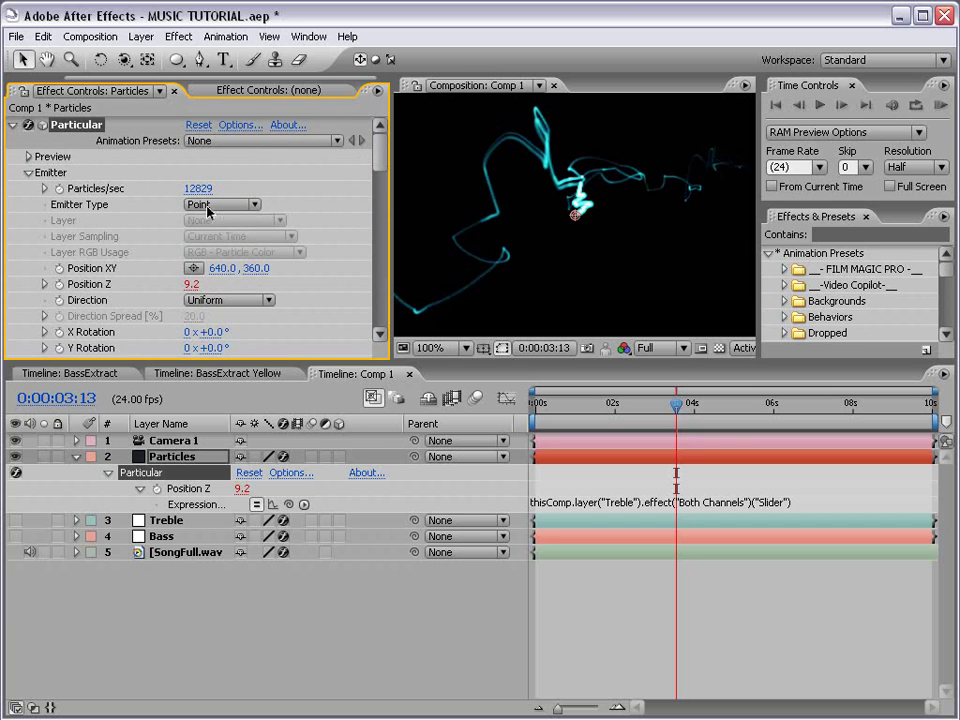
drag(197, 188, 318, 170)
key(grave)
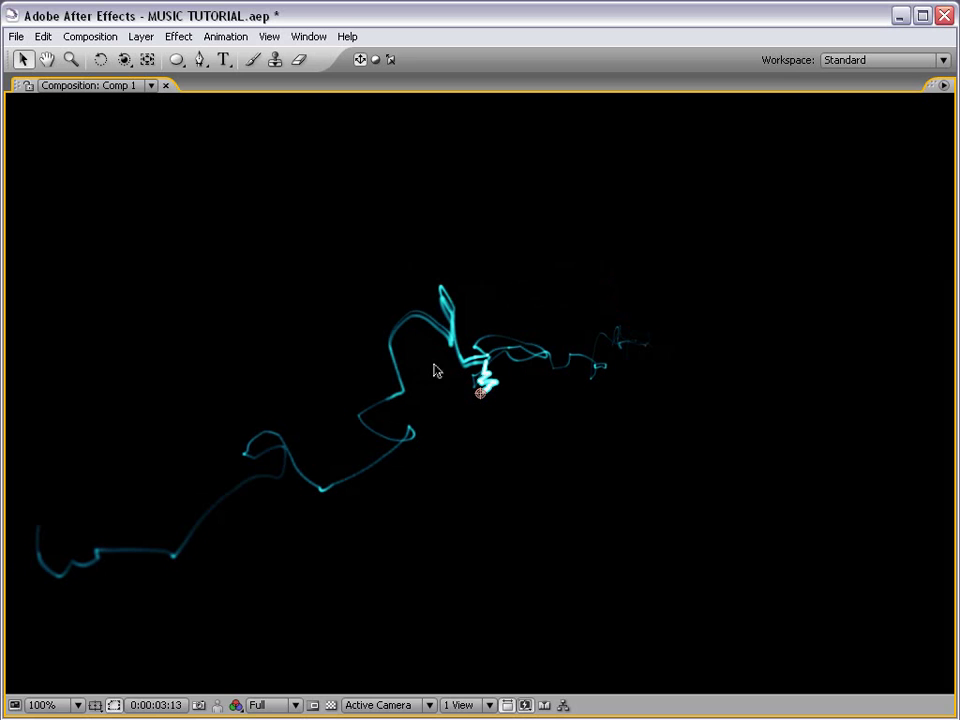
key(grave)
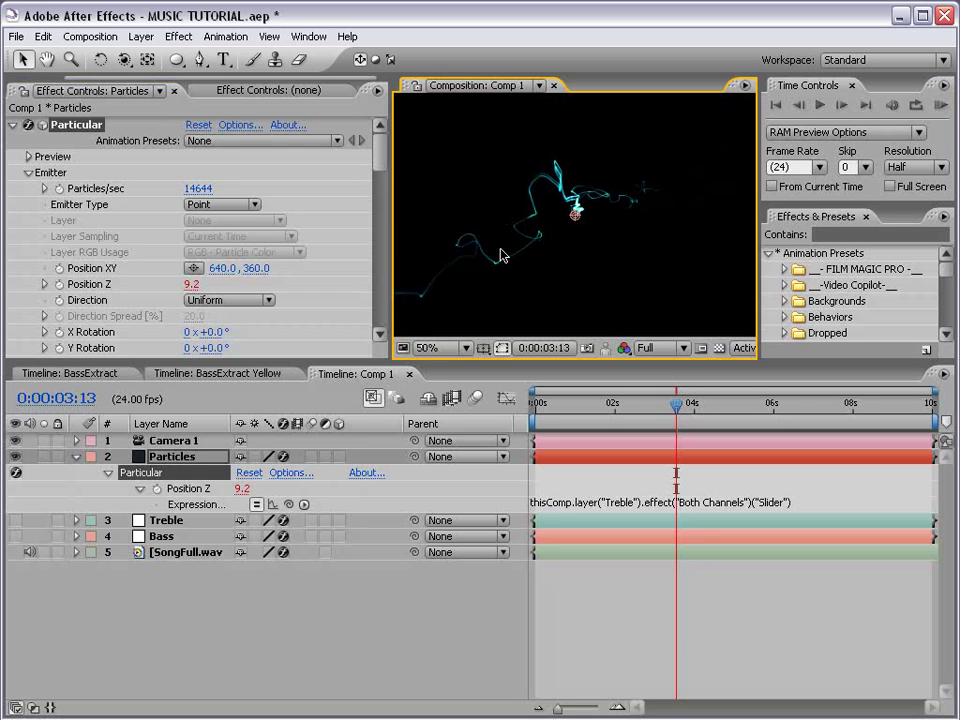
drag(380, 168, 380, 190)
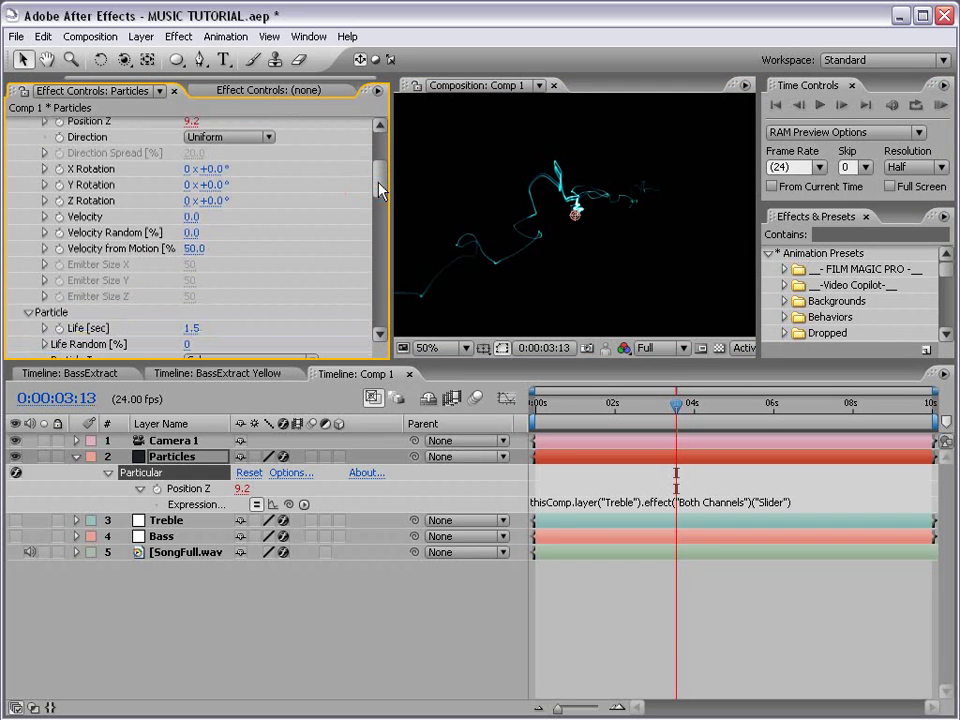
Raise Velocity from Motion to 96 and turbulence Affect Position to 378.
drag(192, 248, 226, 243)
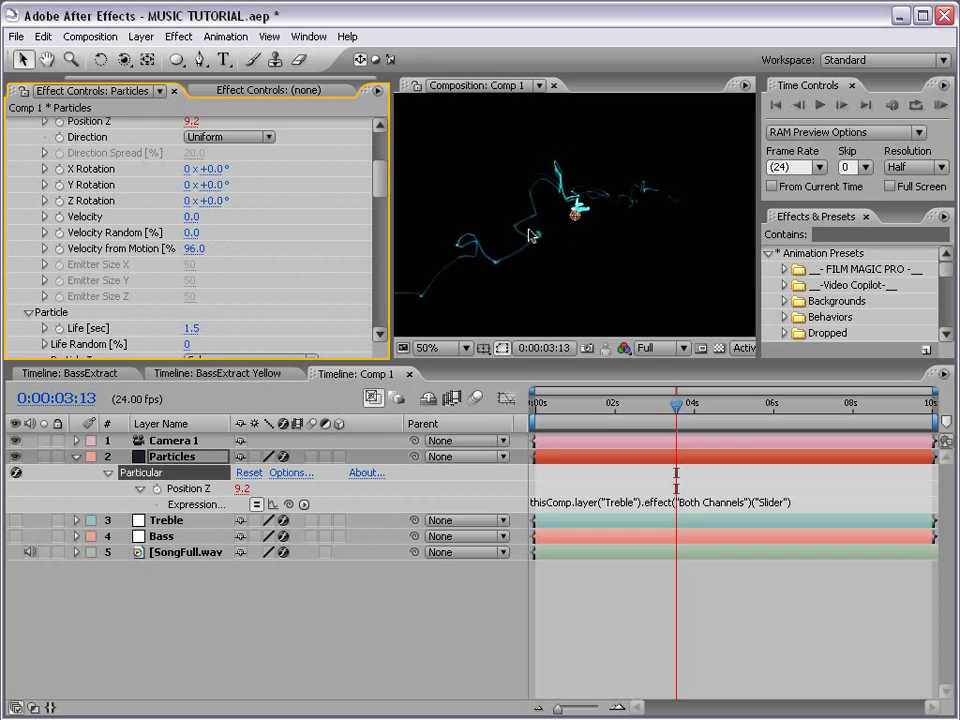
key(grave)
key(period)
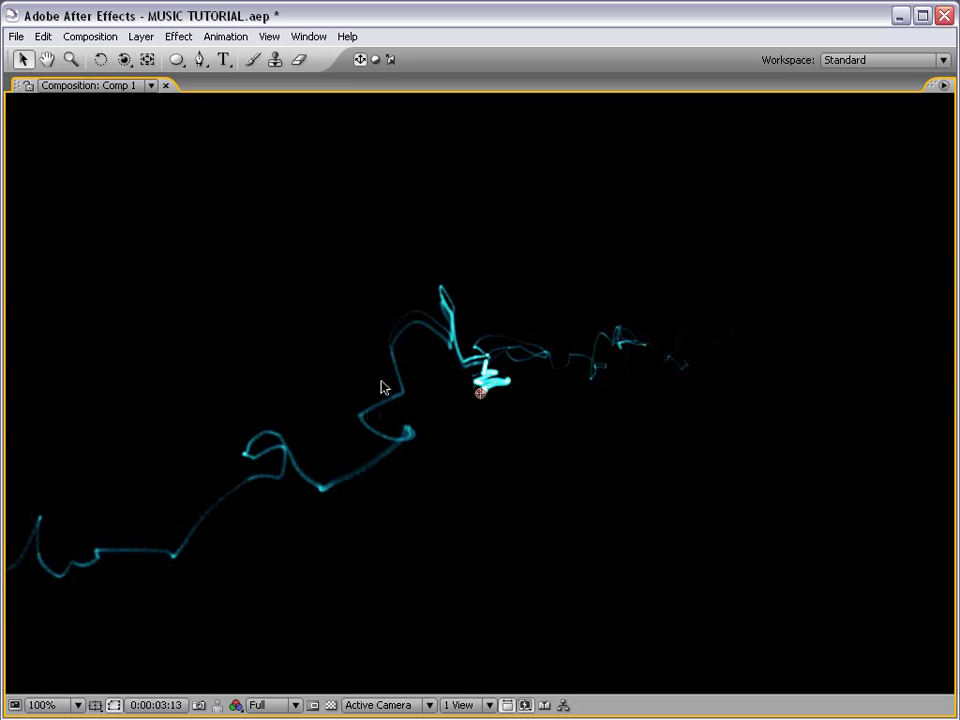
key(comma)
key(grave)
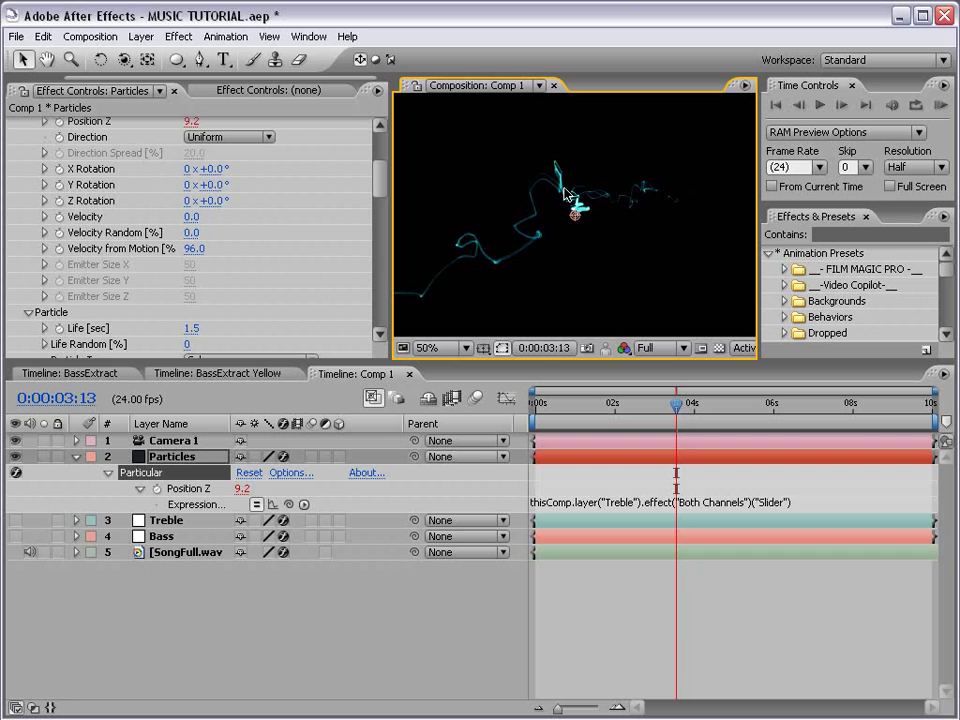
drag(381, 188, 382, 288)
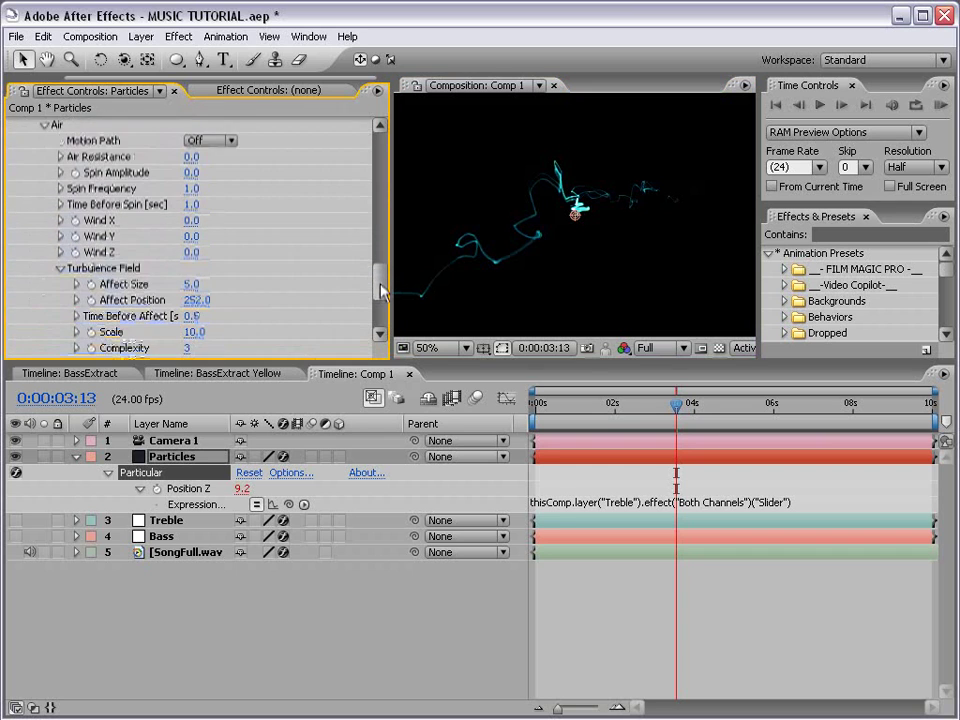
drag(188, 300, 308, 300)
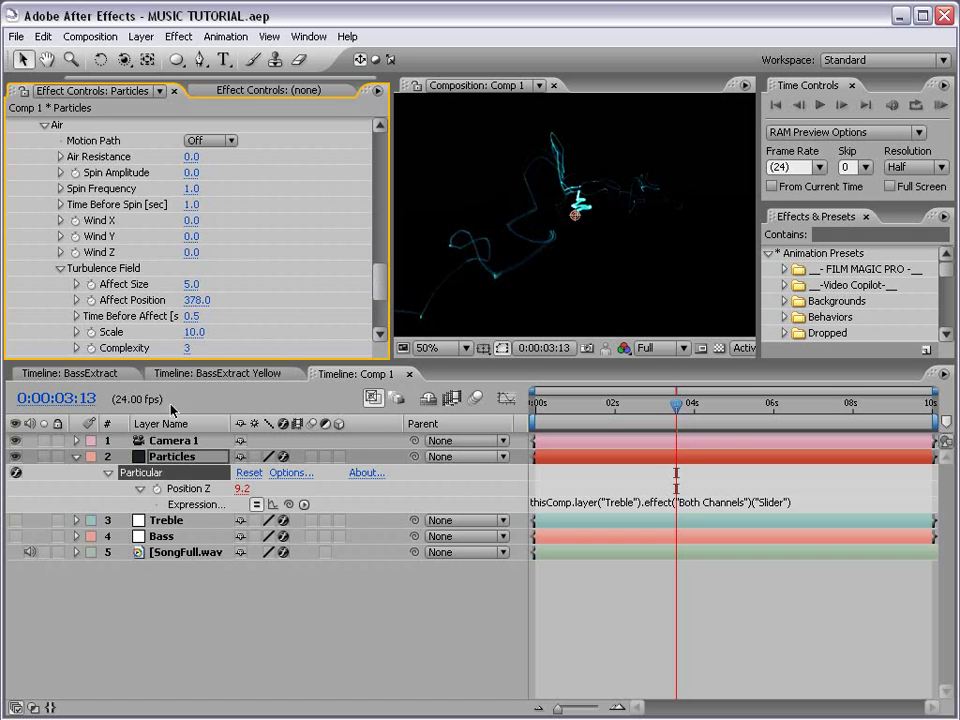
Change the Treble Slider expression's output maximum from 500 to 800.
click(113, 528)
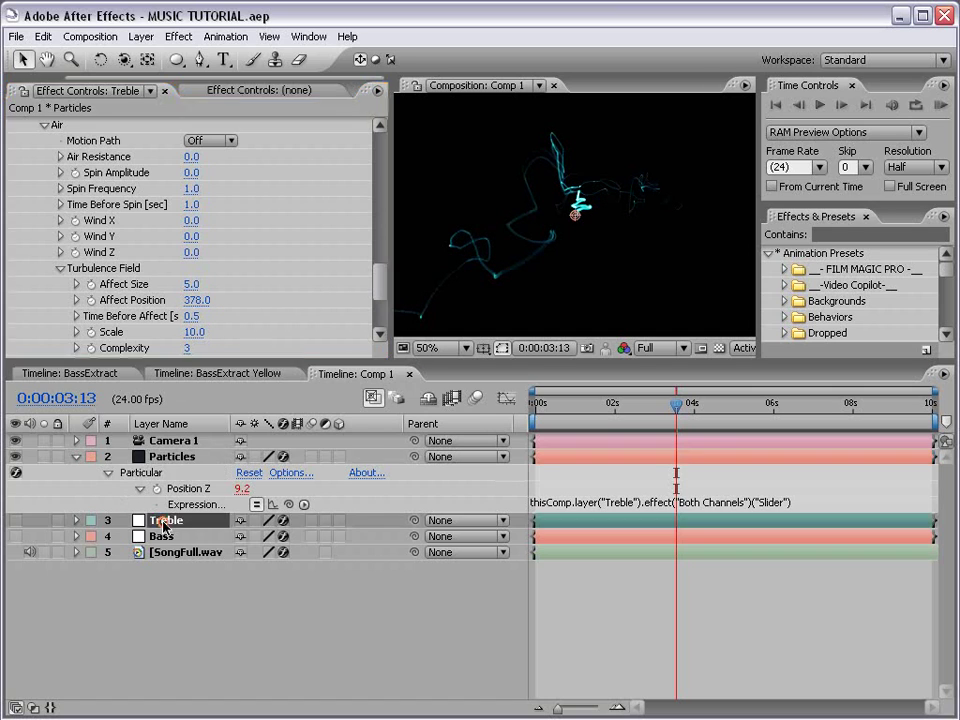
click(75, 521)
scroll(545, 591, down, 2)
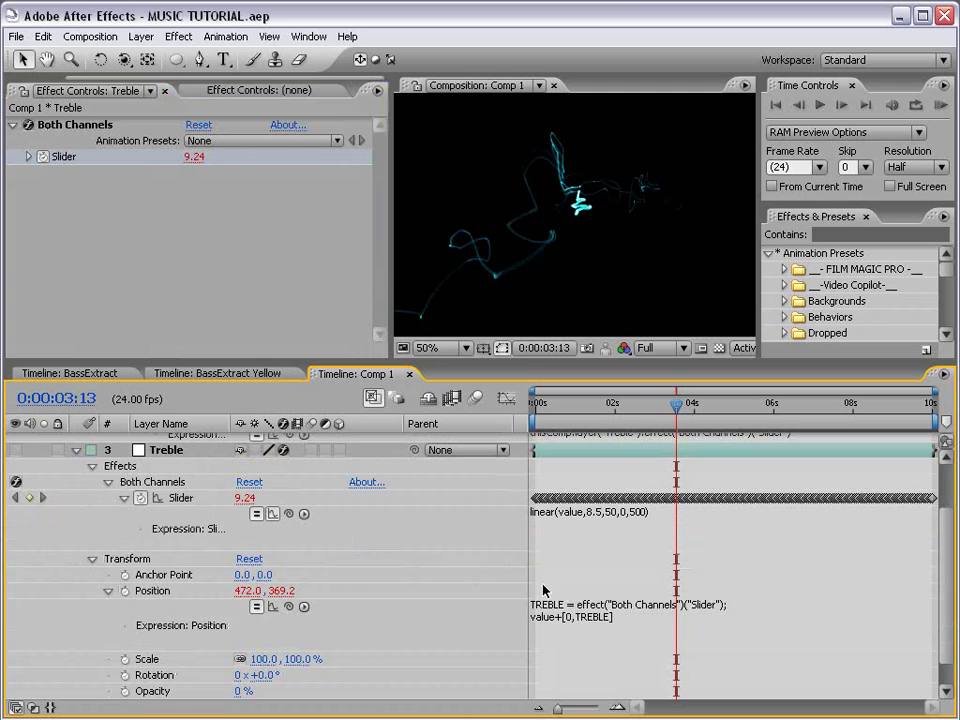
click(620, 516)
click(611, 527)
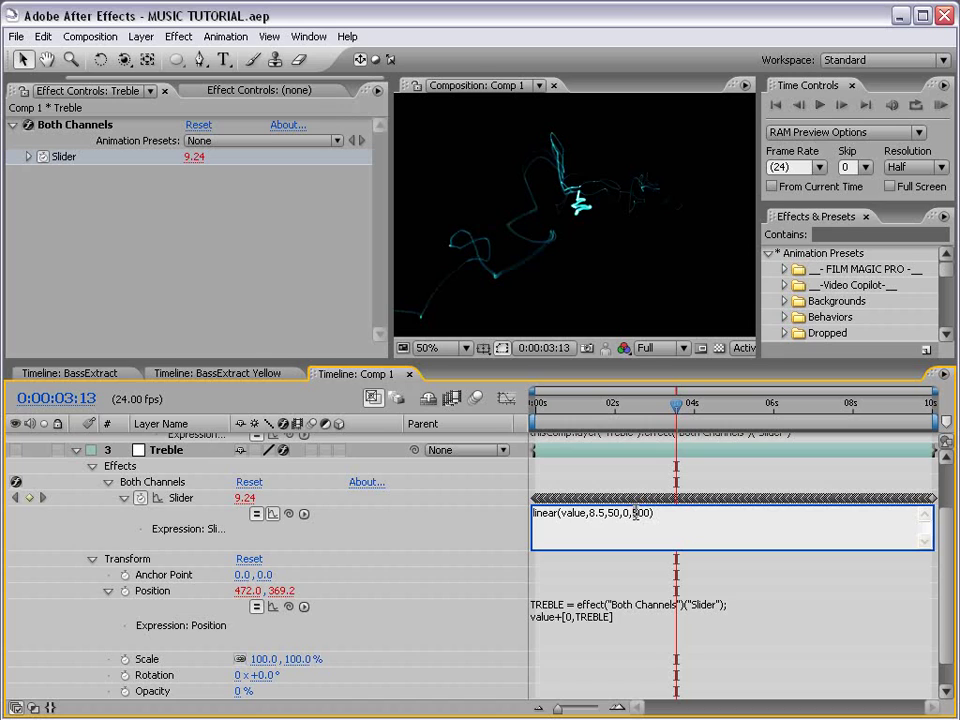
drag(633, 513, 640, 513)
text(50,0,)
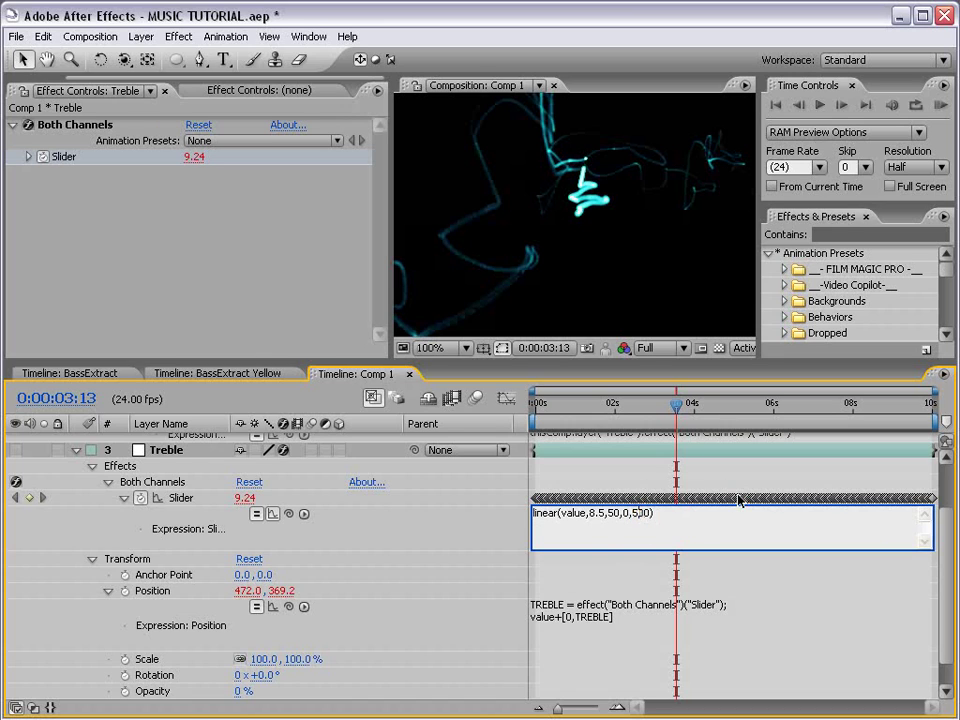
text(8)
key(KP_Enter)
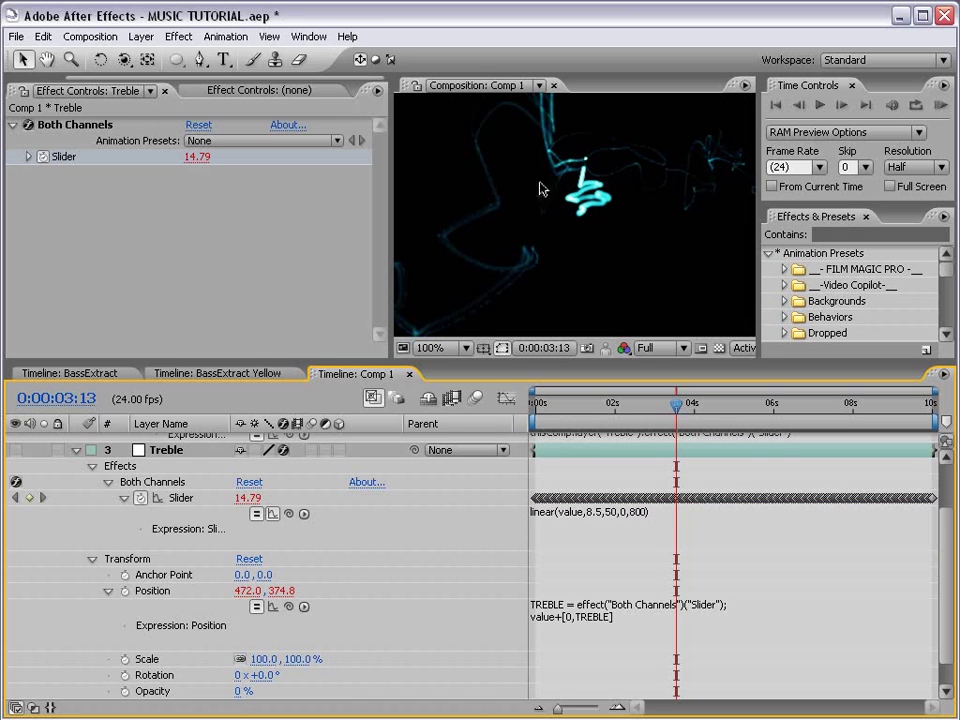
Lower the output maximum to 700, giving linear(value,8.5,50,0,700), then collapse Treble.
scroll(540, 188, down, 2)
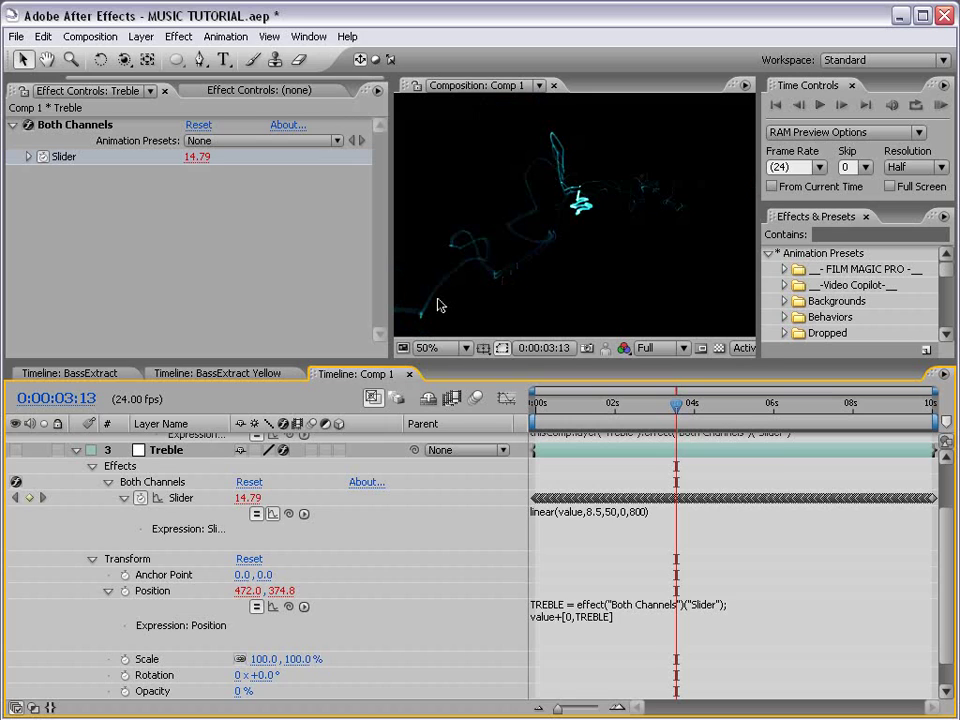
click(668, 513)
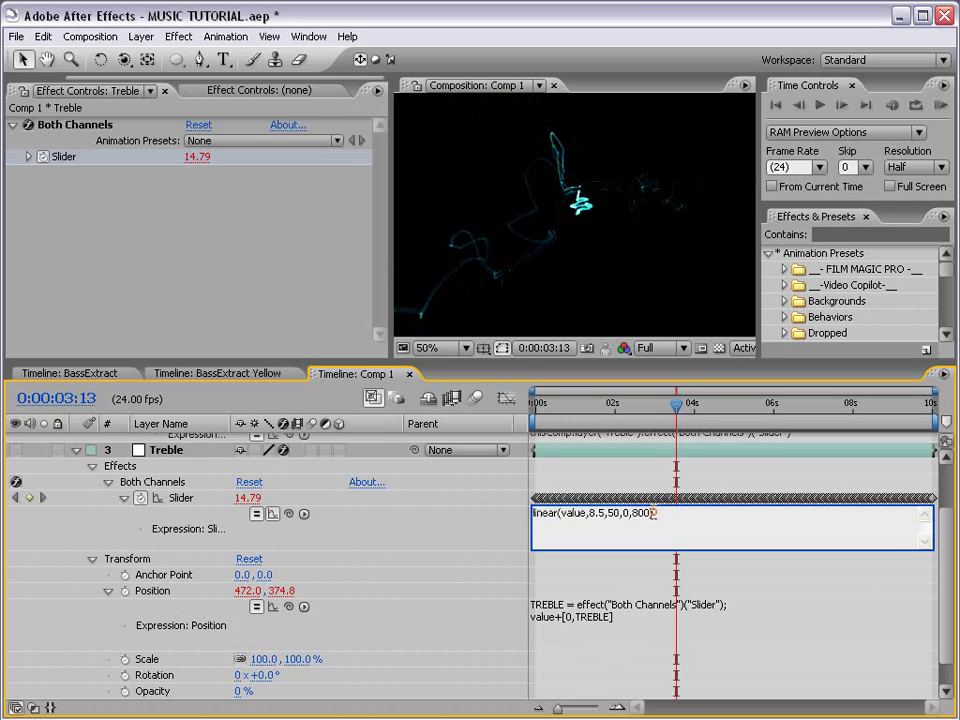
text(7)
key(KP_Enter)
click(75, 452)
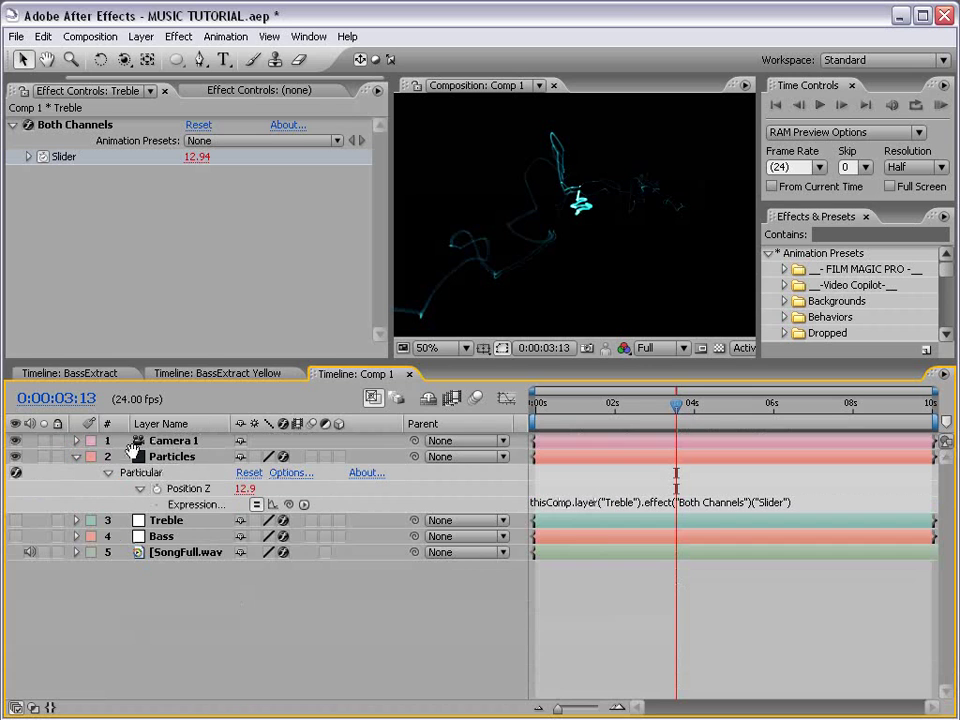
Select the Particles layer's Particular effect and scroll to the Particle group's Opacity and Color.
click(139, 456)
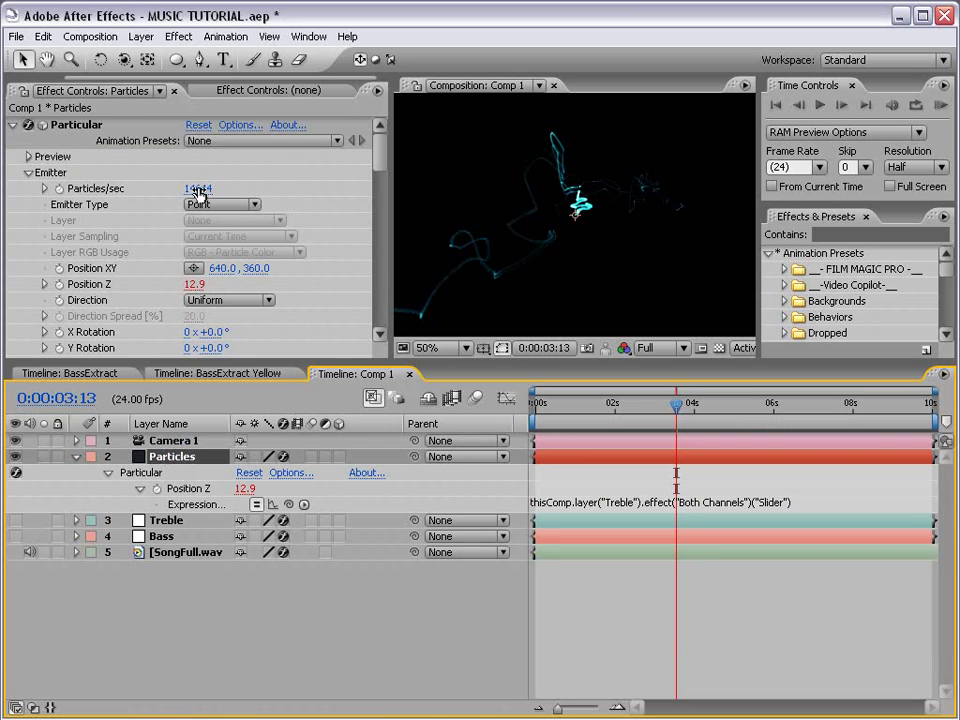
click(145, 142)
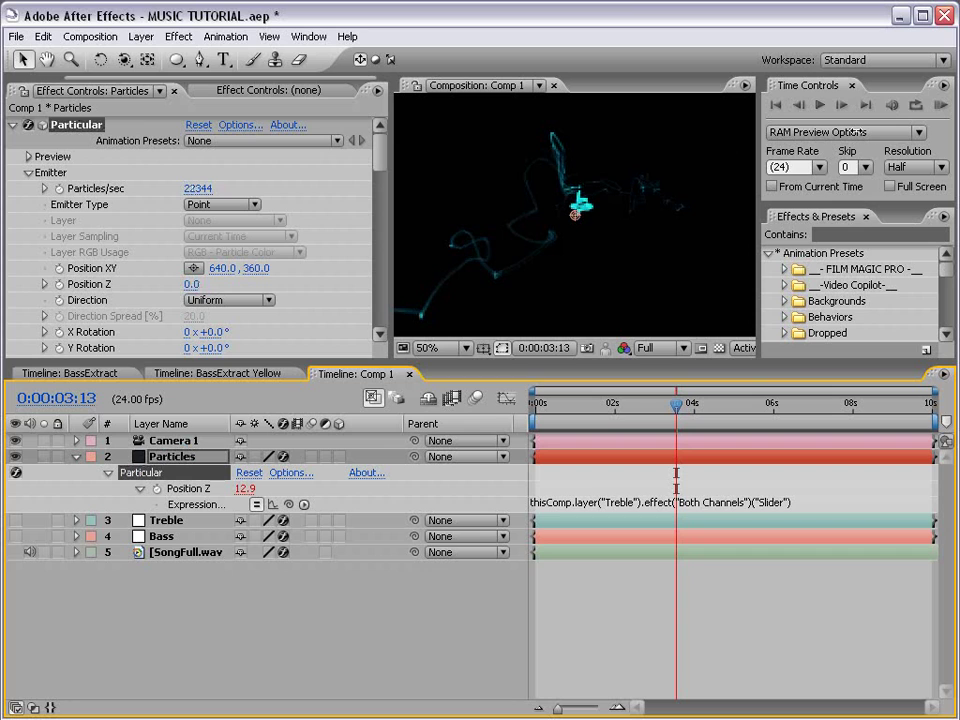
click(250, 186)
drag(381, 154, 380, 242)
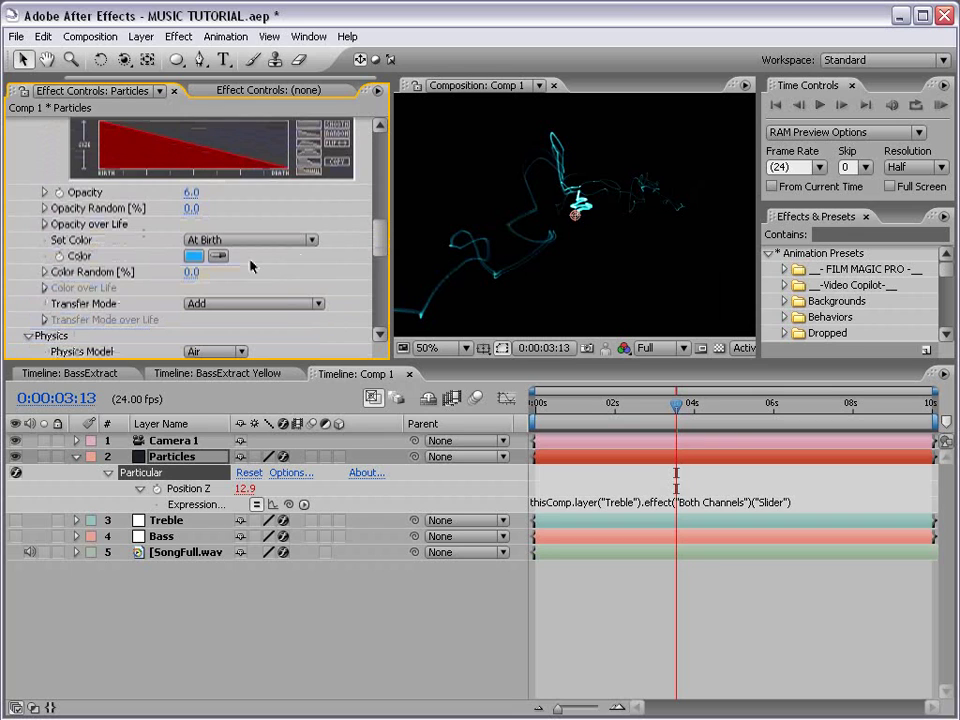
Set the Particular Opacity to 10 and check the trails full-window at 100%.
click(190, 192)
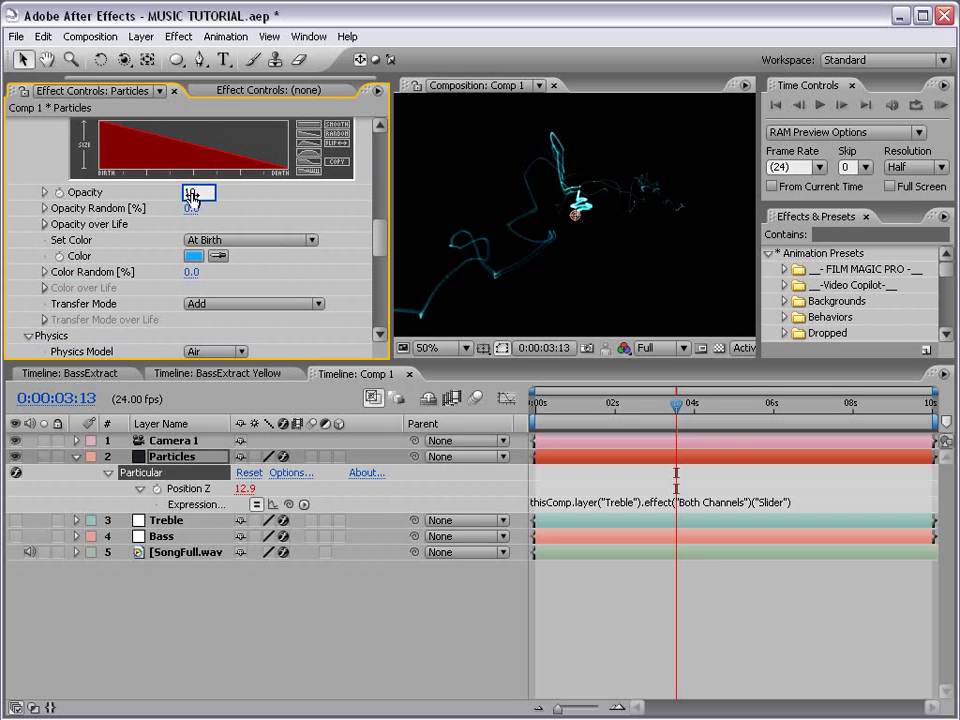
text(10)
key(Return)
key(grave)
key(period)
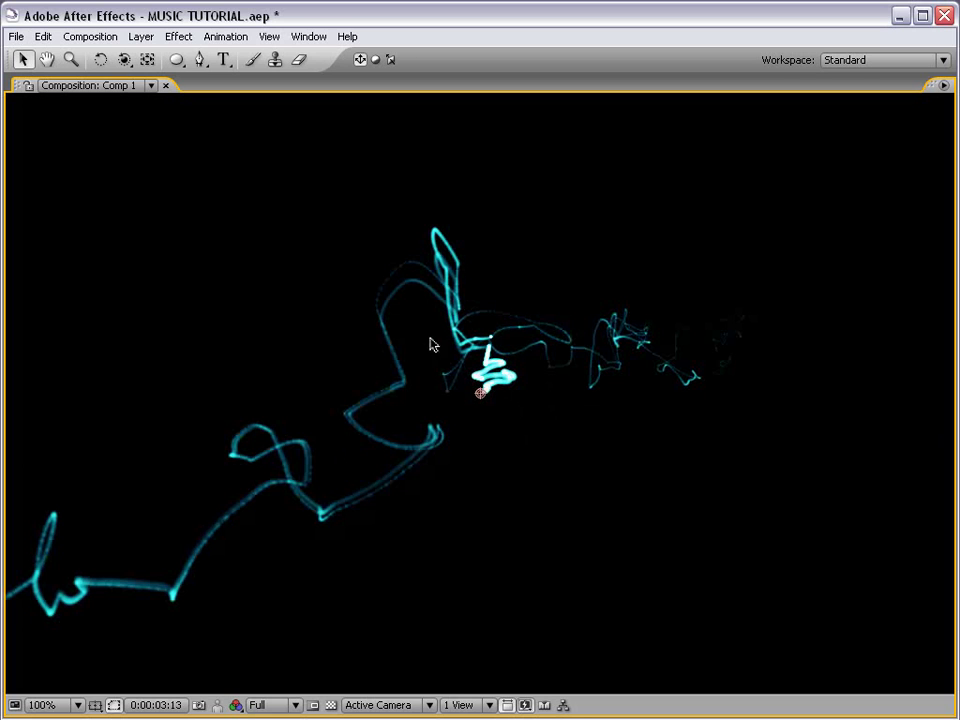
key(comma)
key(grave)
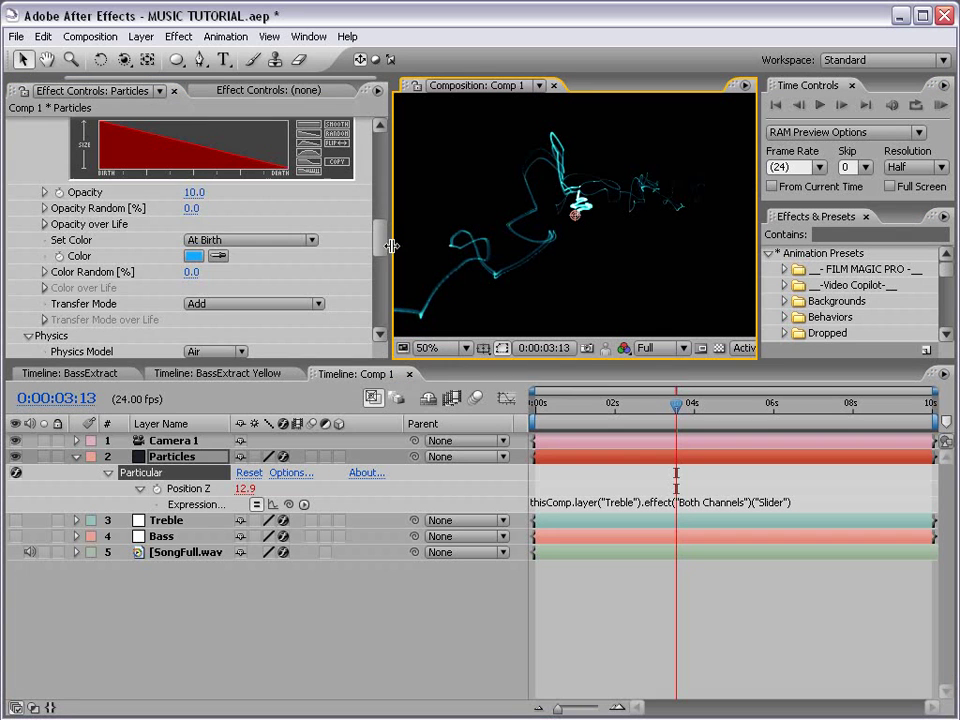
Raise Particles/sec to 36804, review at 100%, and return the time indicator to 0:00:00:00.
drag(380, 240, 378, 148)
drag(190, 188, 724, 242)
key(grave)
key(period)
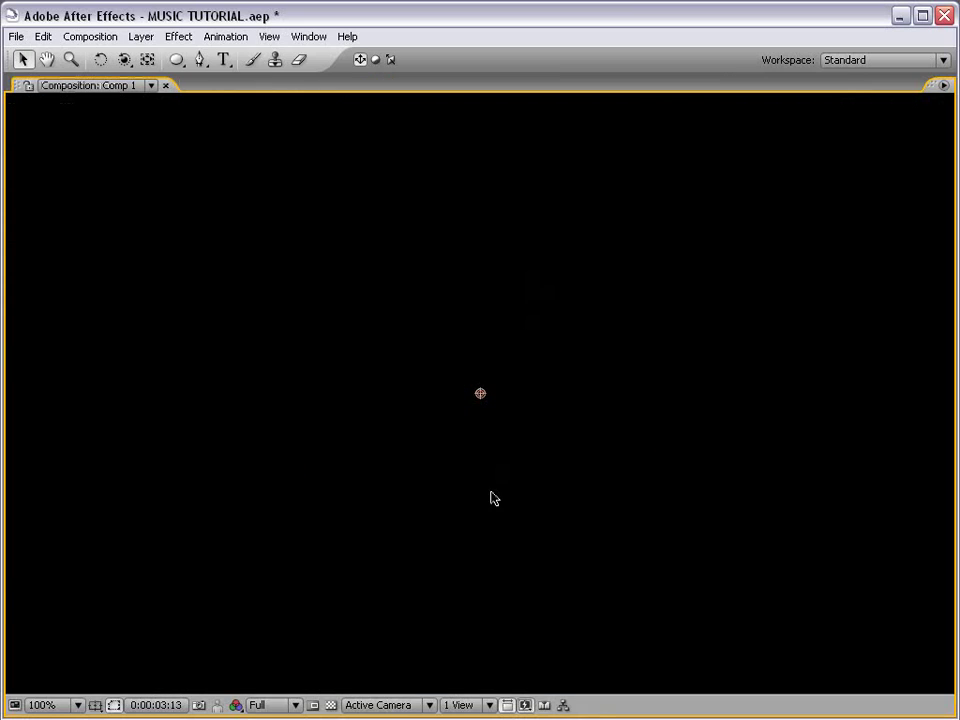
key(comma)
key(grave)
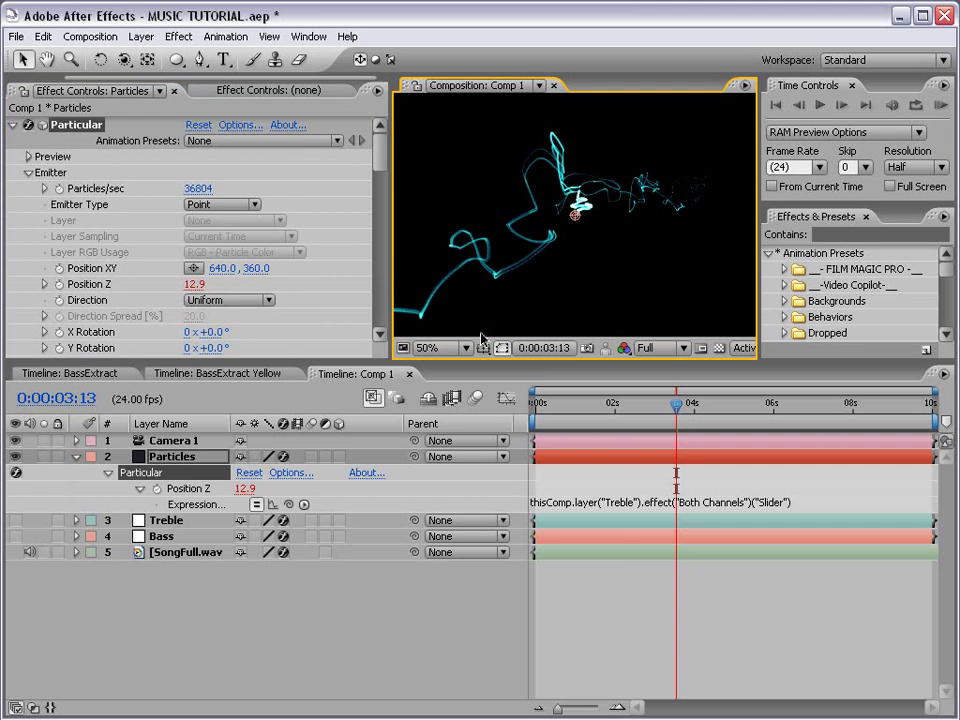
click(622, 404)
drag(622, 407, 532, 411)
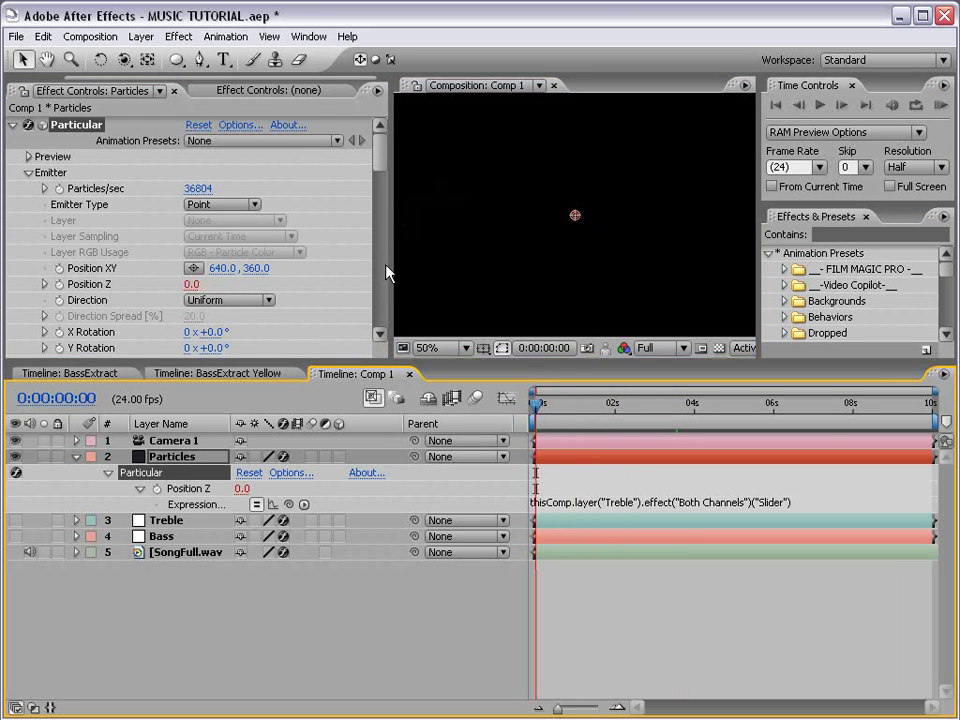
Widen the Composition panel, run and stop a RAM preview, then scrub to 0:00:04:09.
drag(390, 272, 214, 284)
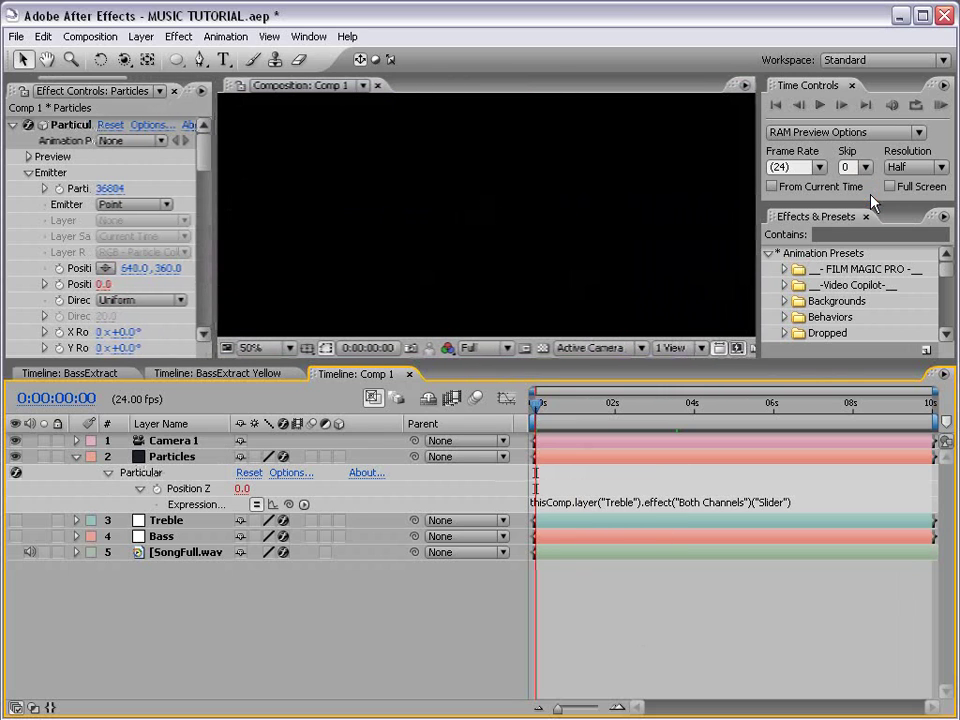
click(940, 104)
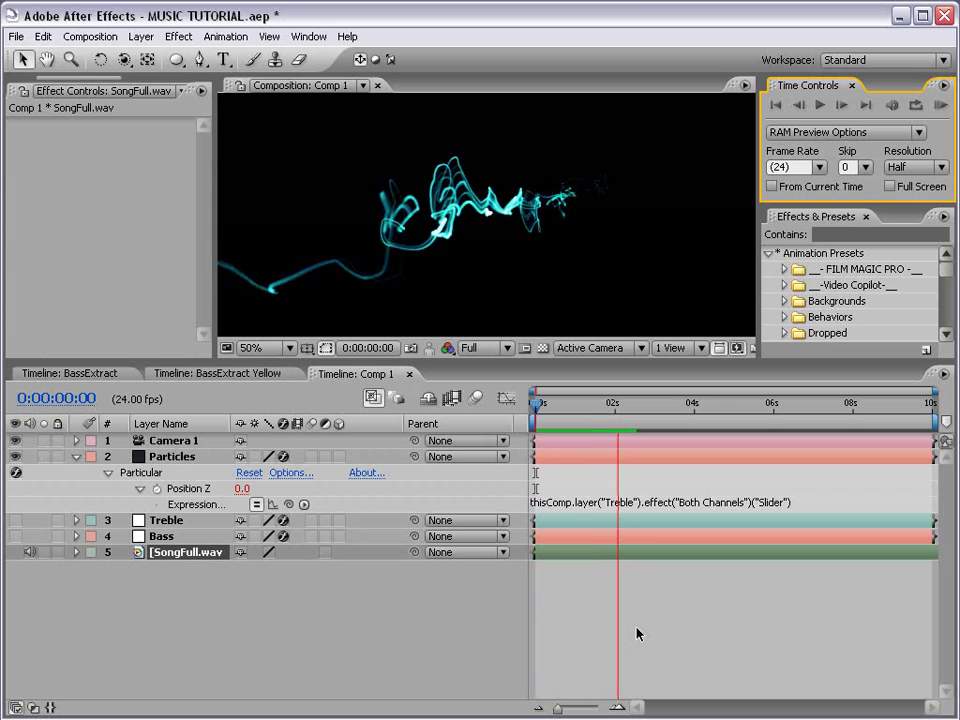
click(683, 627)
drag(476, 360, 465, 390)
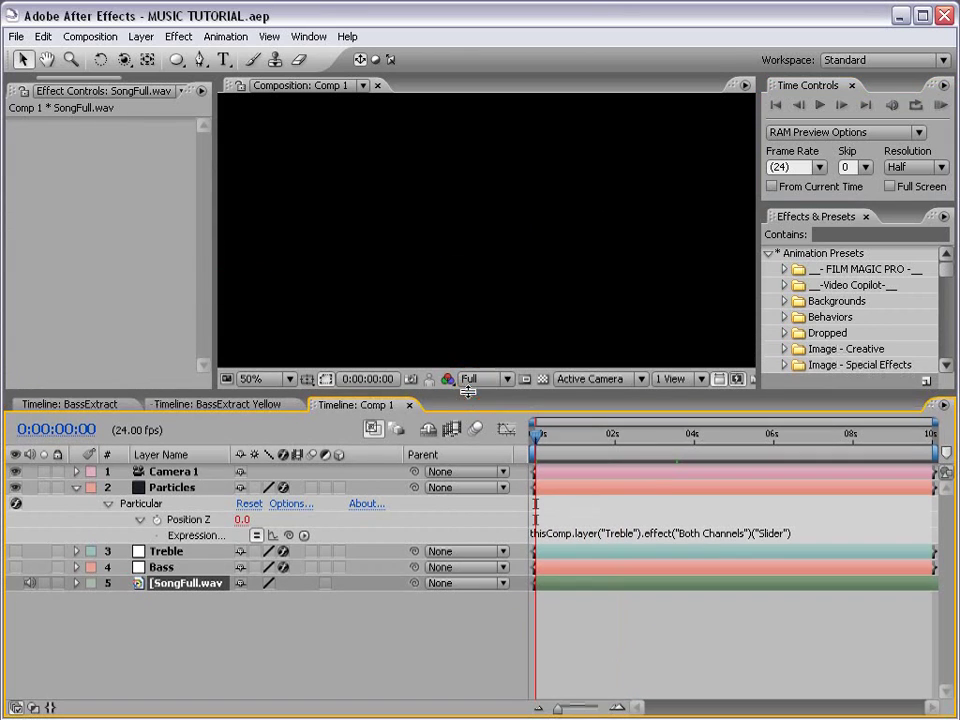
click(649, 440)
drag(655, 443, 709, 437)
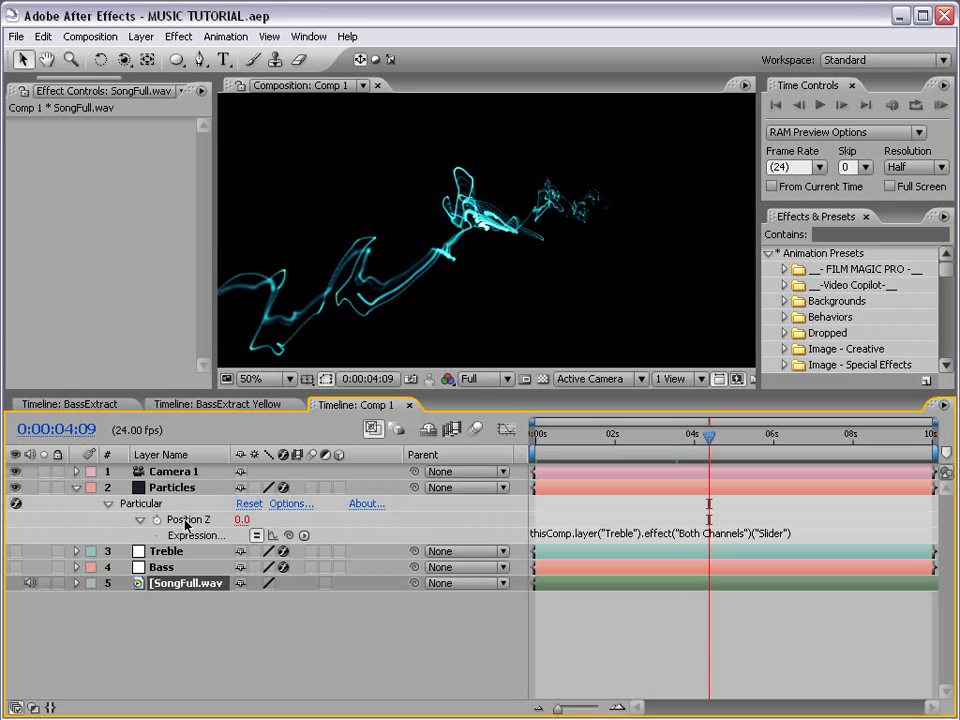
Collapse the Particles layer and its Particular settings, enlarge the comp view, and reselect Particles.
click(76, 488)
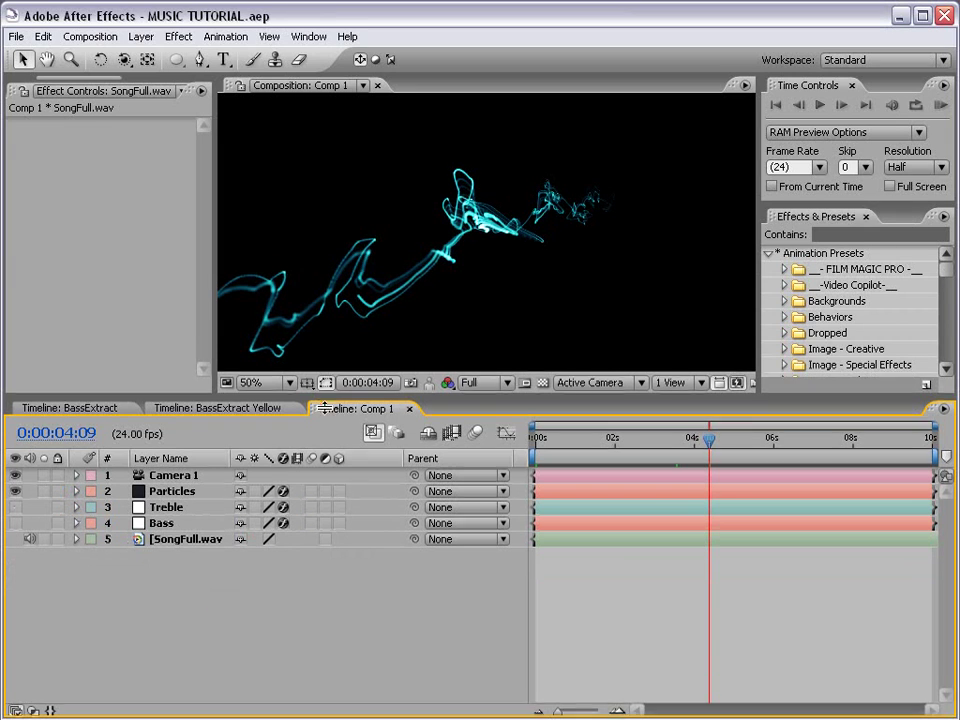
drag(329, 397, 327, 461)
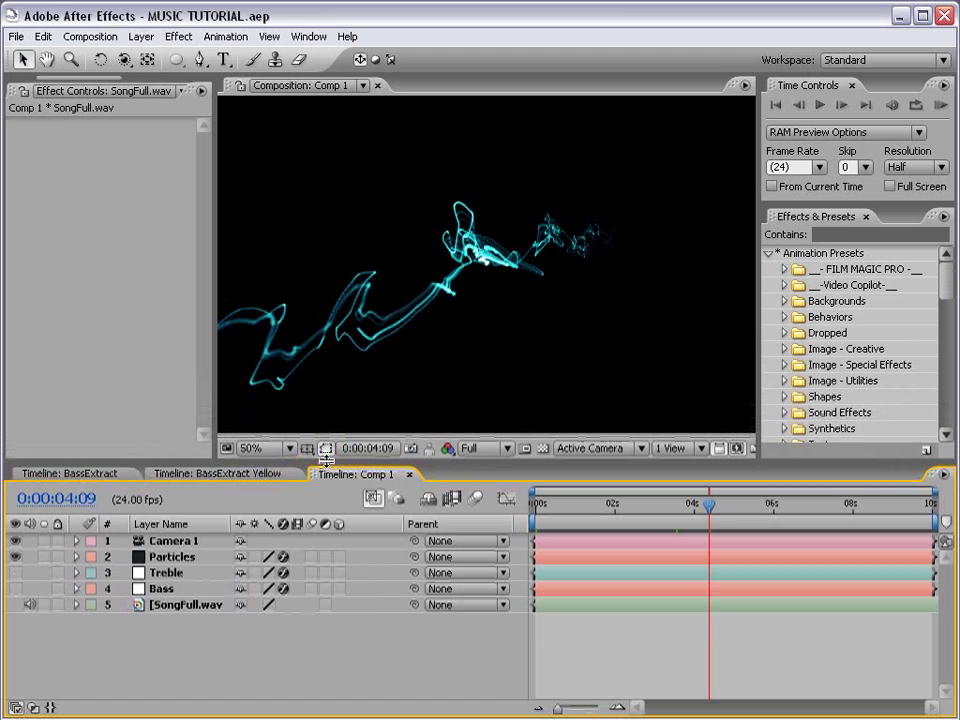
key(comma)
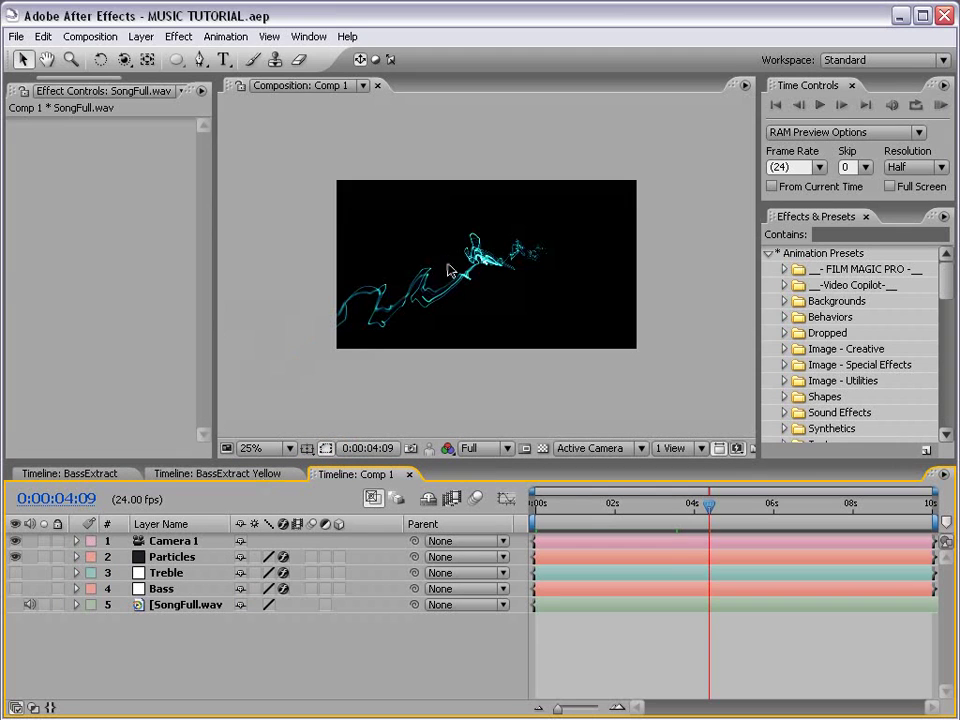
key(period)
click(172, 557)
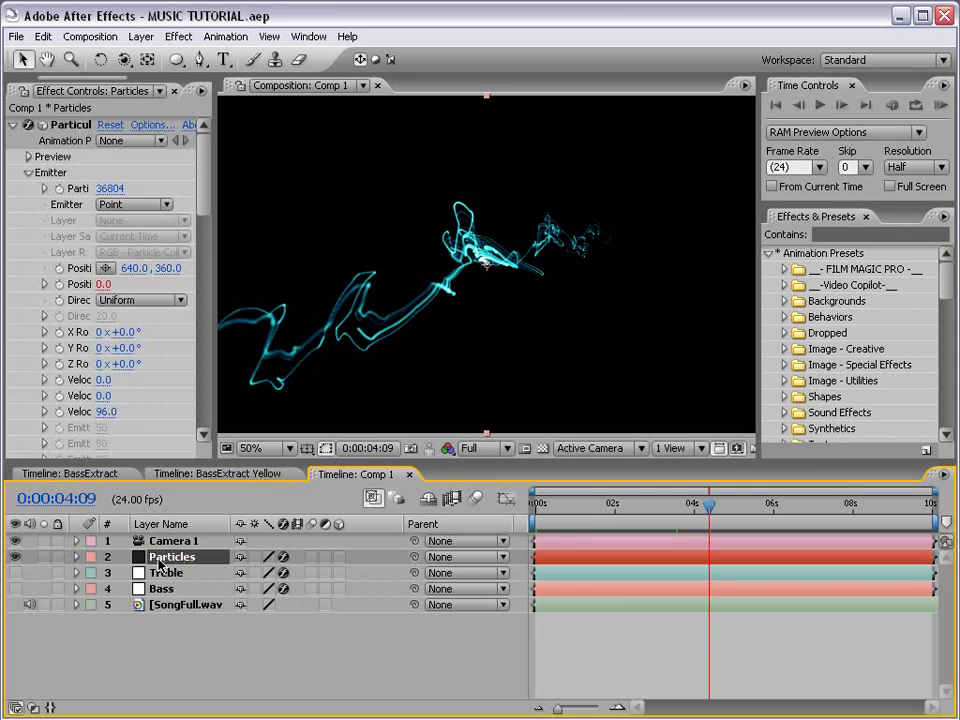
click(57, 211)
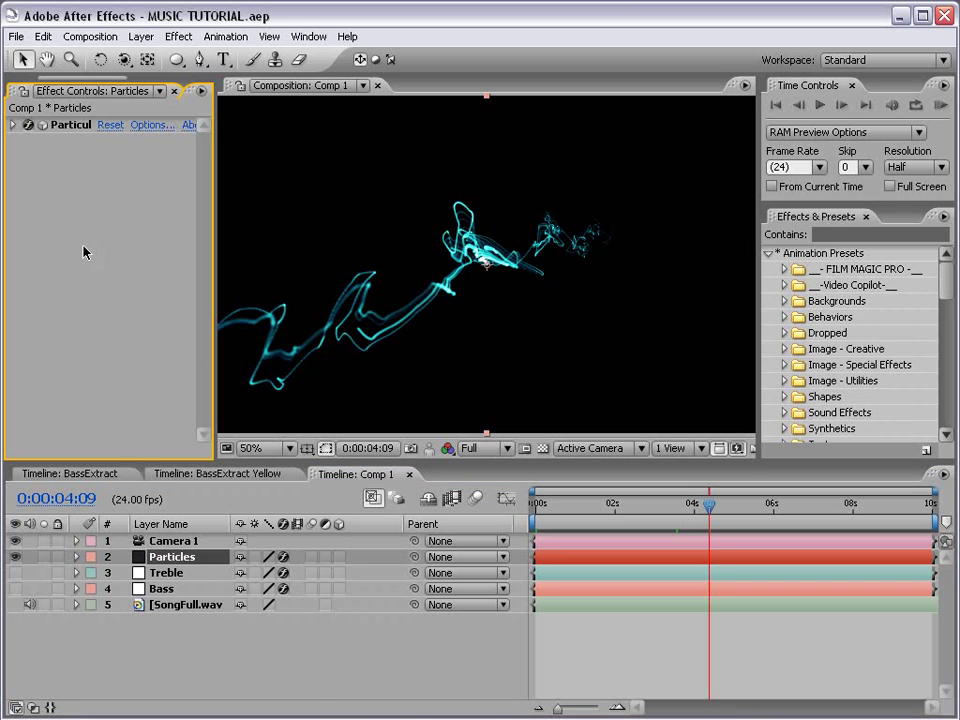
click(182, 632)
click(170, 557)
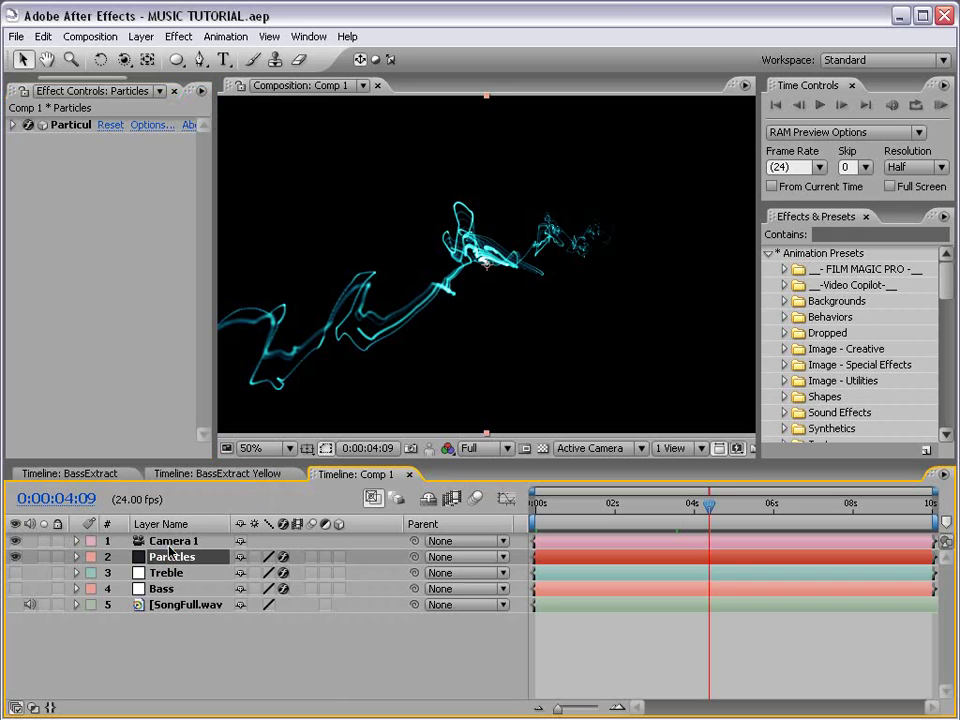
Duplicate the Particles layer with Edit > Duplicate and set Particles 2's Particular Color to green (16FF16).
click(43, 36)
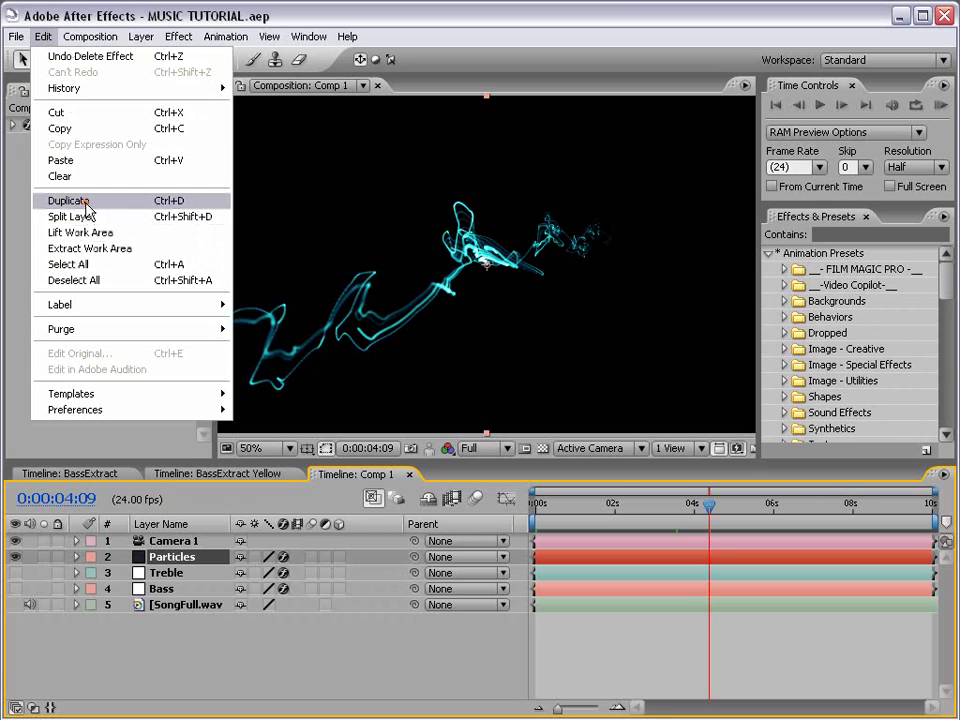
click(73, 199)
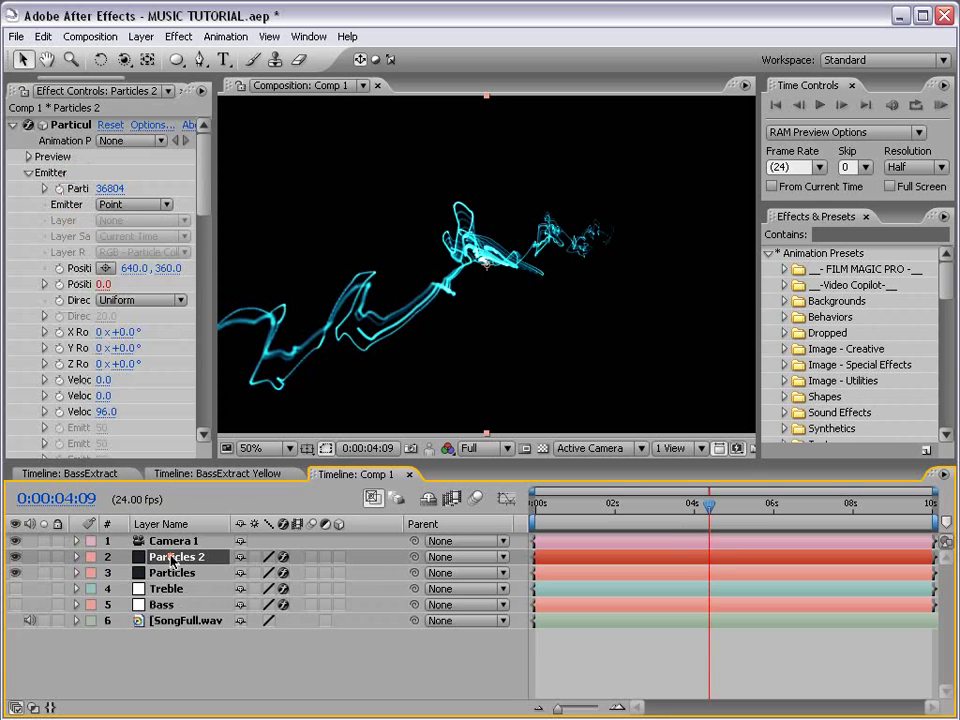
drag(214, 248, 305, 305)
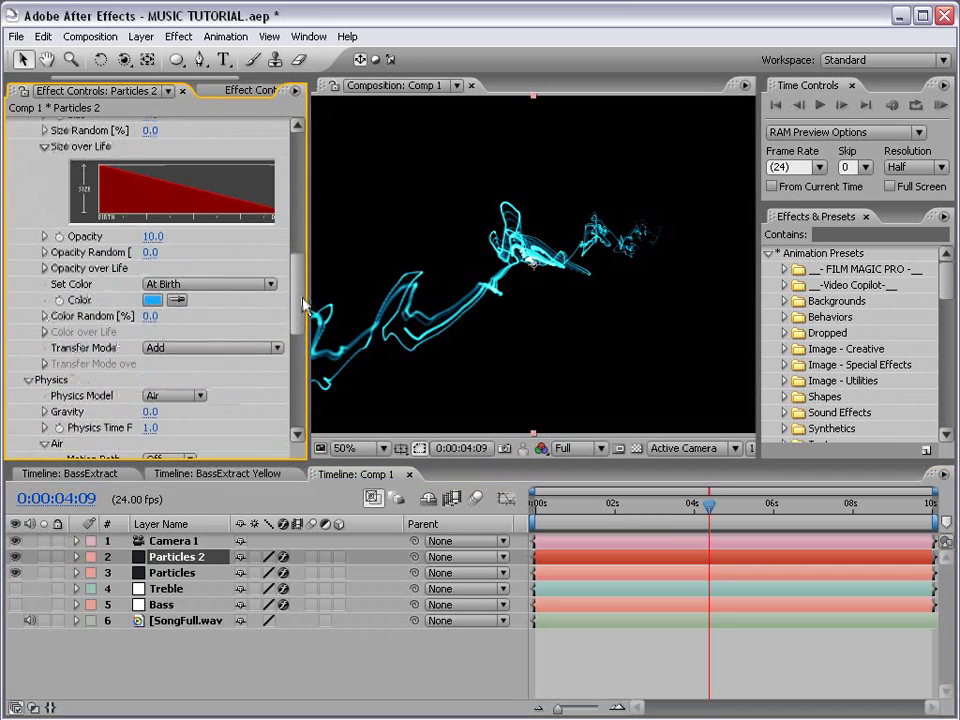
click(151, 300)
click(505, 460)
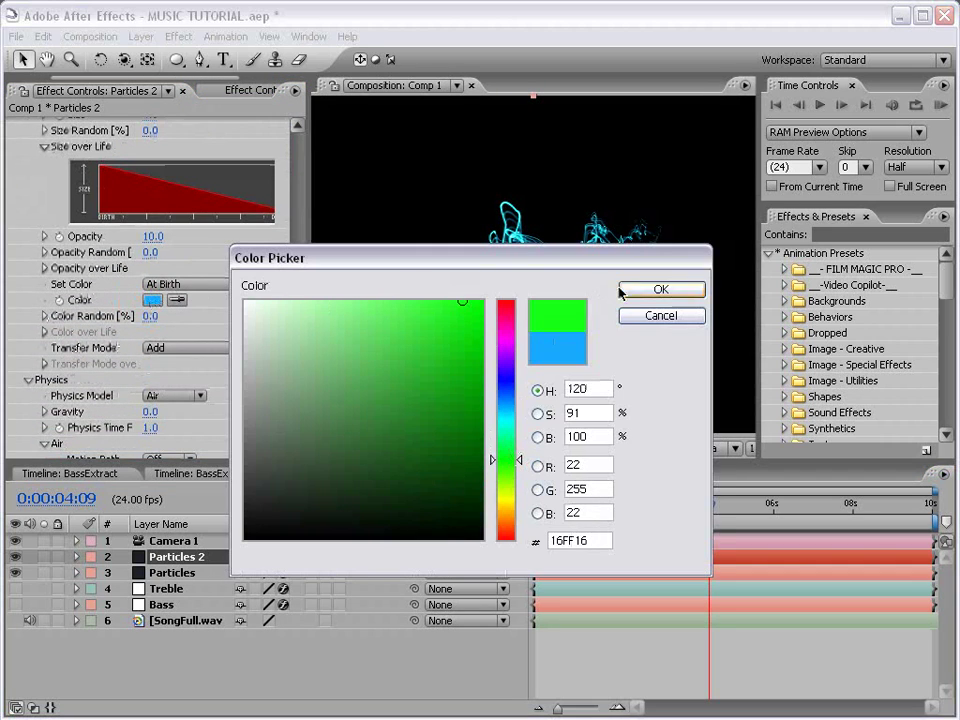
click(662, 289)
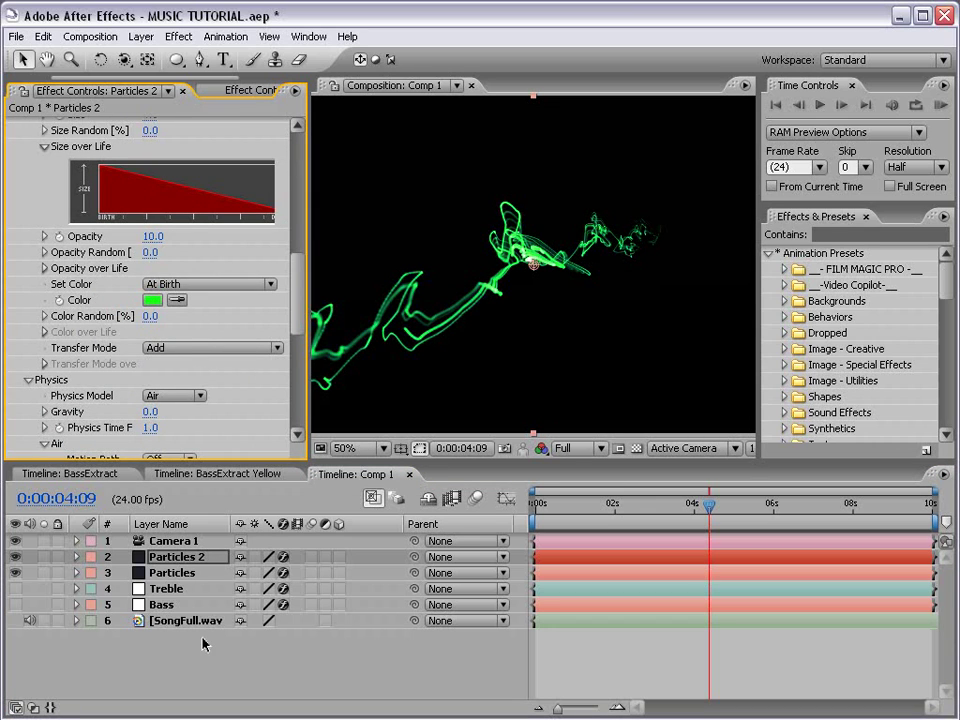
scroll(230, 225, up, 10)
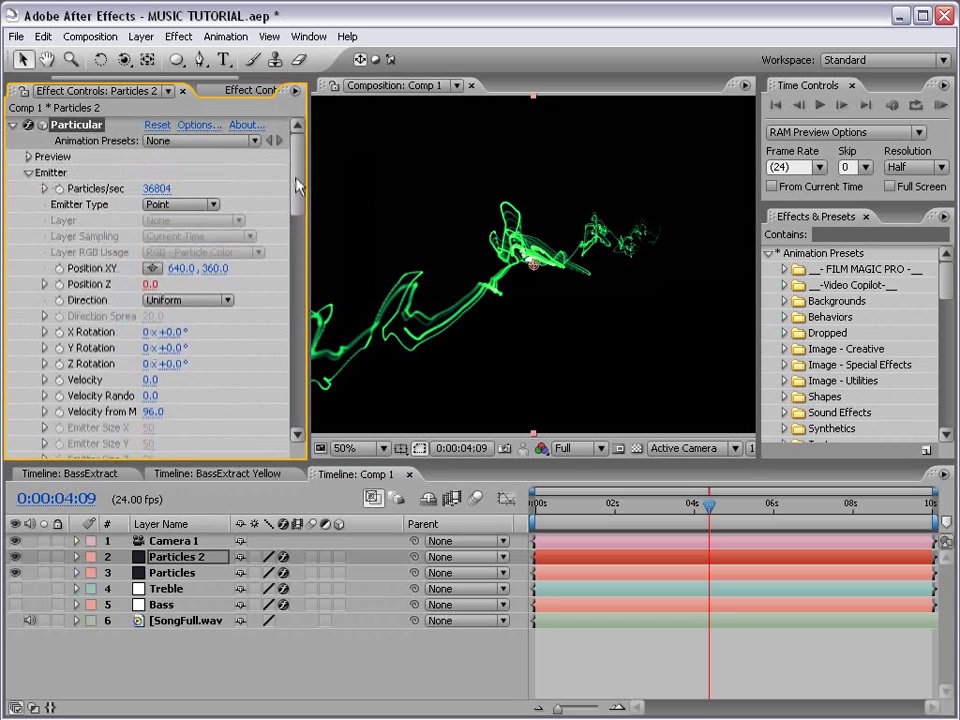
Relink Particles 2's Position Z expression from the Treble layer to the Bass layer's slider.
click(174, 558)
key(e)
key(e)
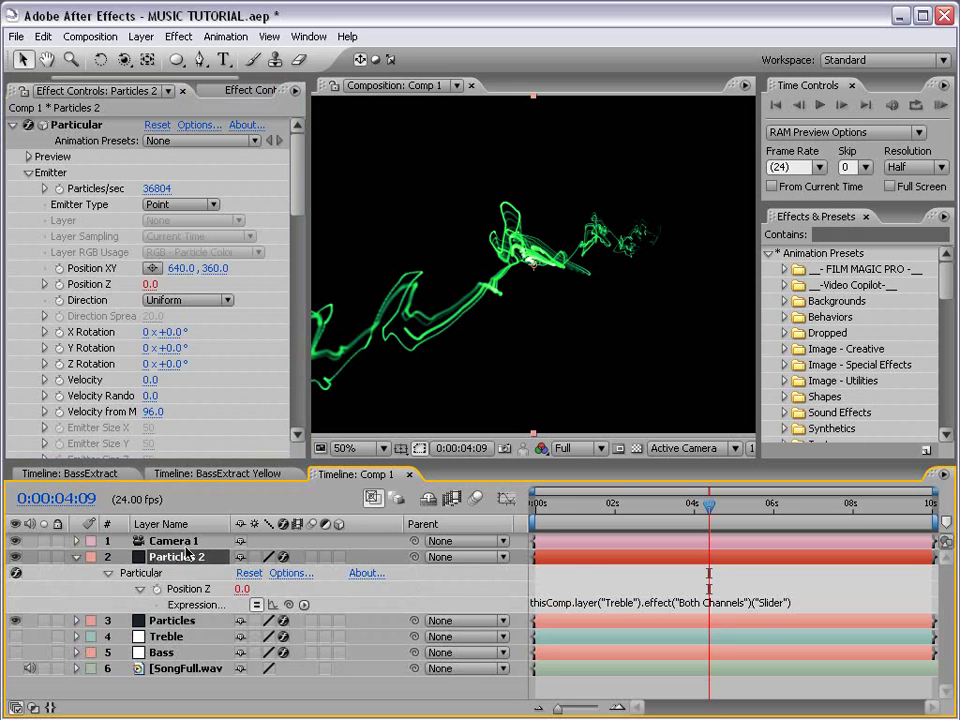
click(618, 603)
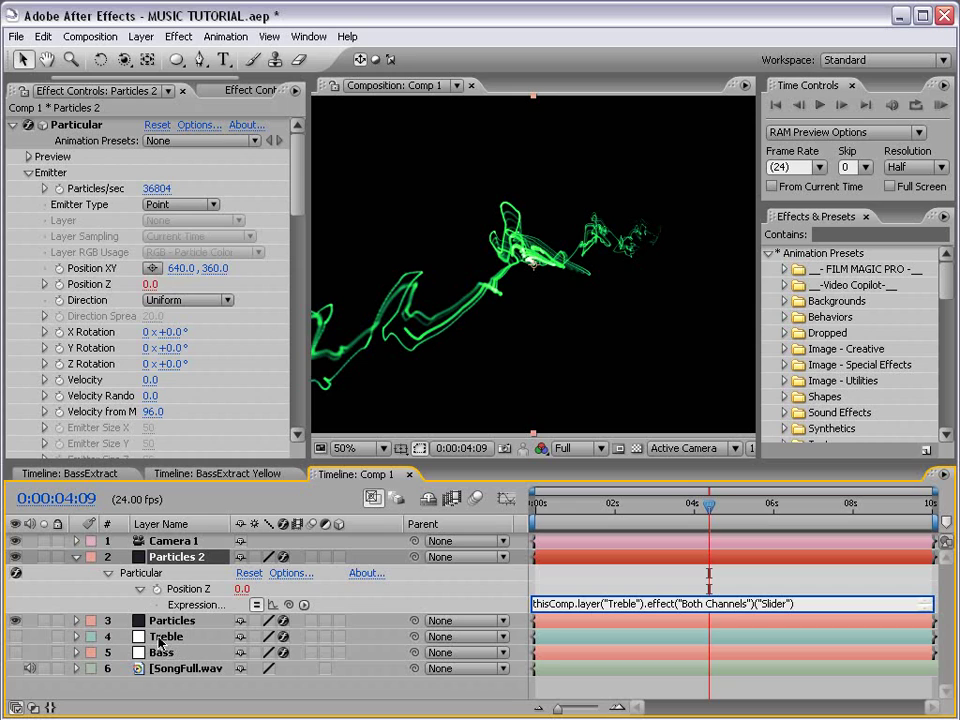
drag(638, 603, 611, 603)
text(Bass)
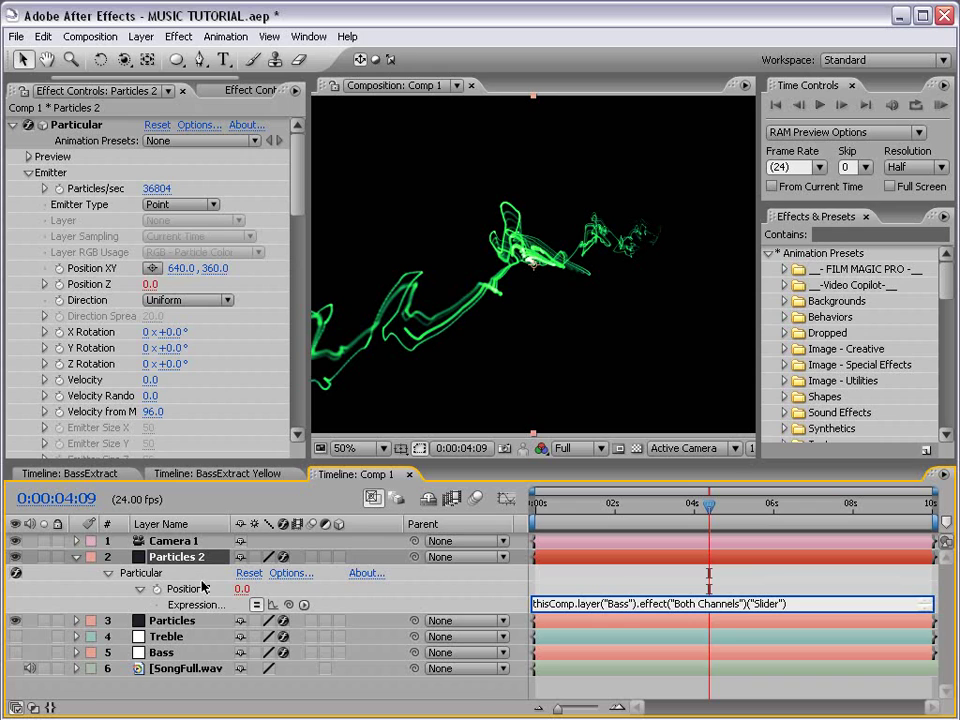
click(625, 596)
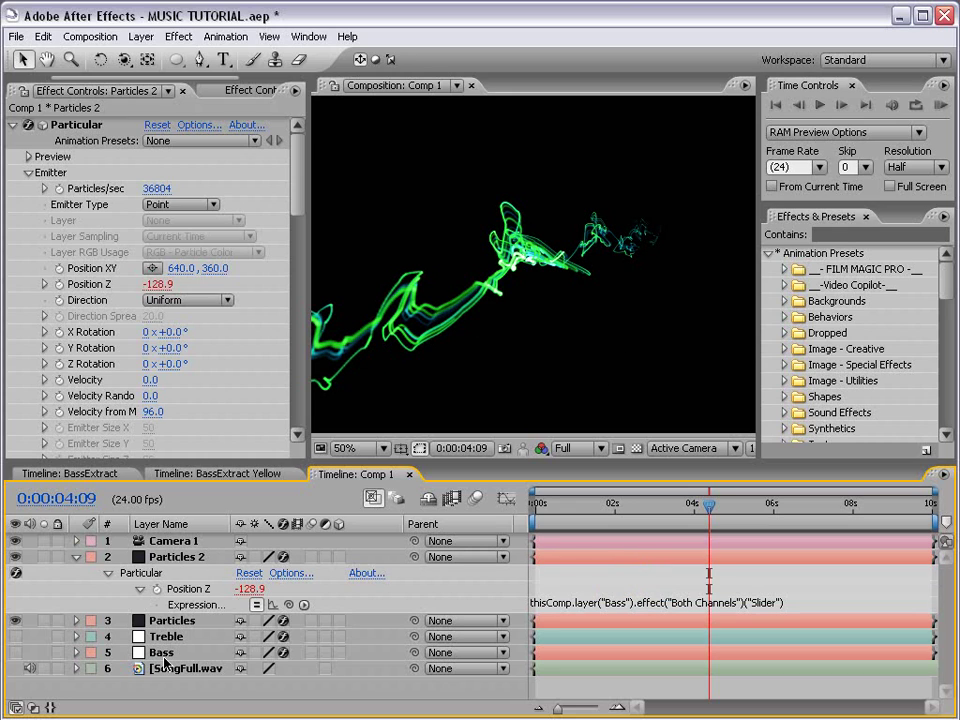
click(568, 563)
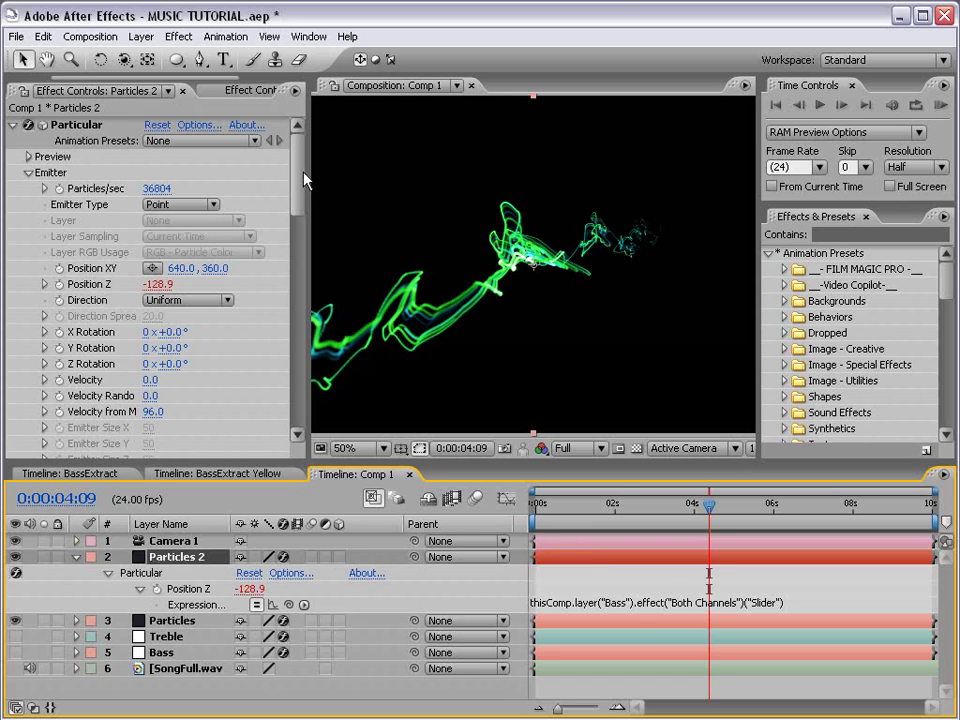
drag(299, 182, 307, 263)
Scrub Turbulence Field Affect Position to 474, type Octave Scale 2, then scrub back near the start.
scroll(165, 340, down, 10)
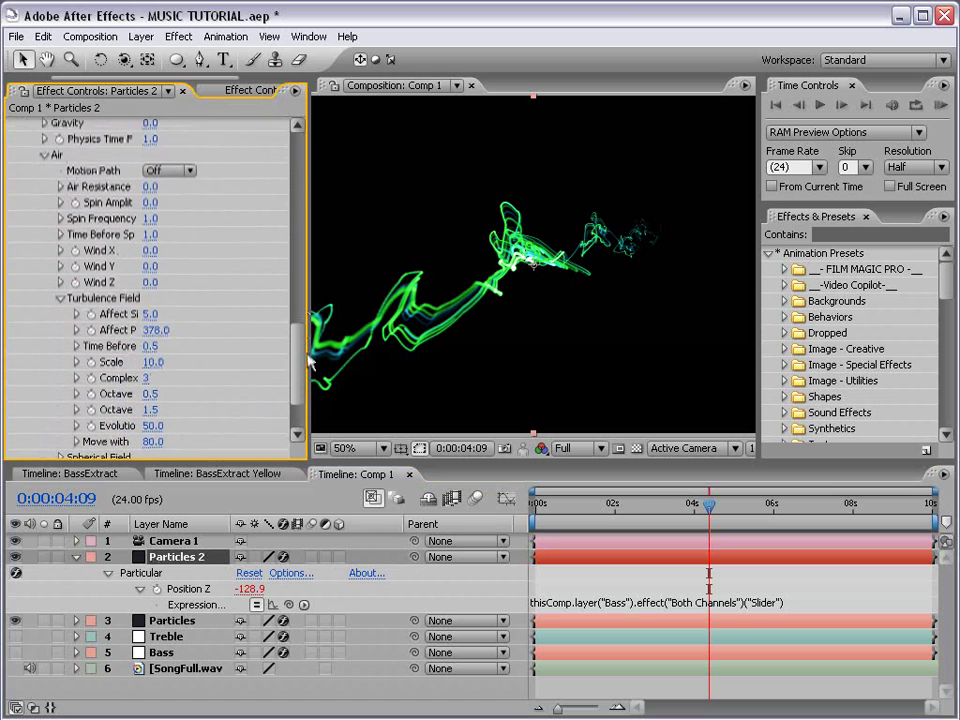
drag(157, 328, 241, 311)
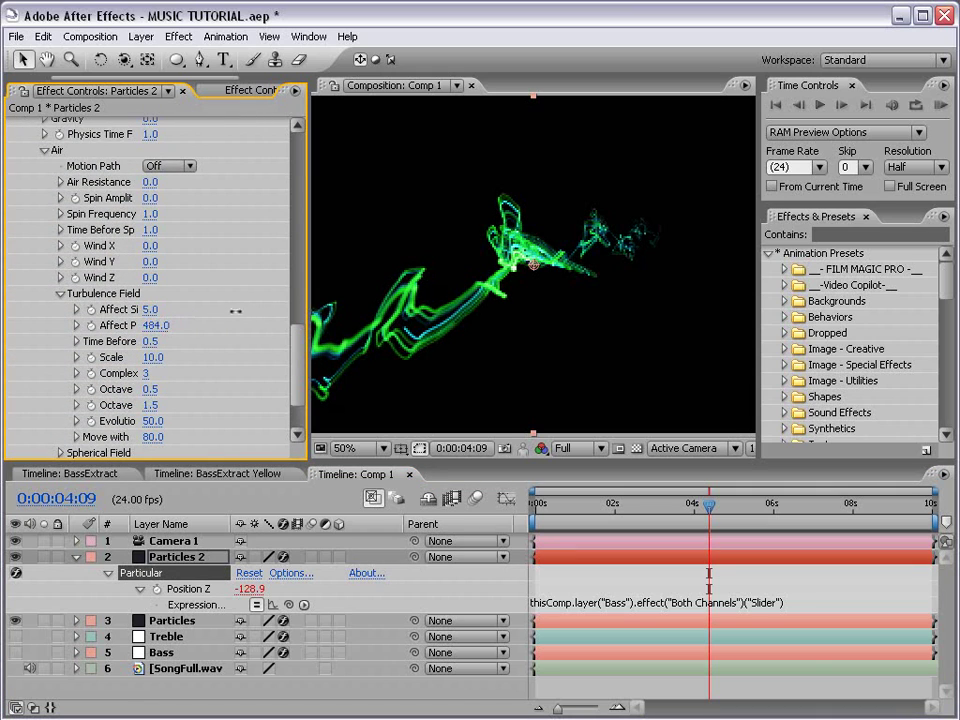
click(218, 394)
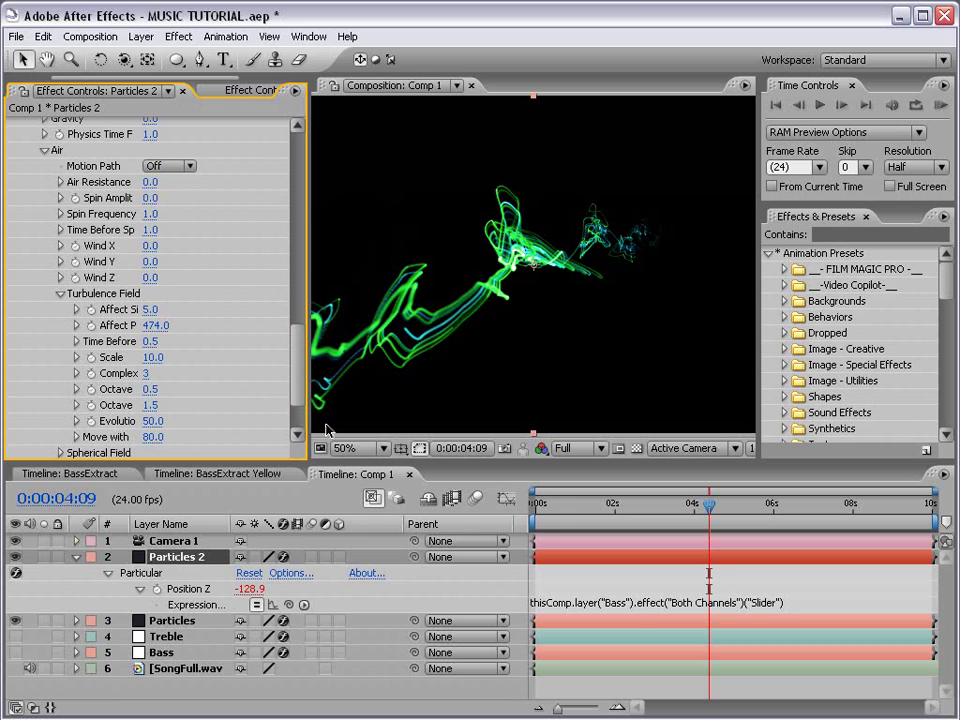
drag(310, 320, 348, 320)
click(168, 405)
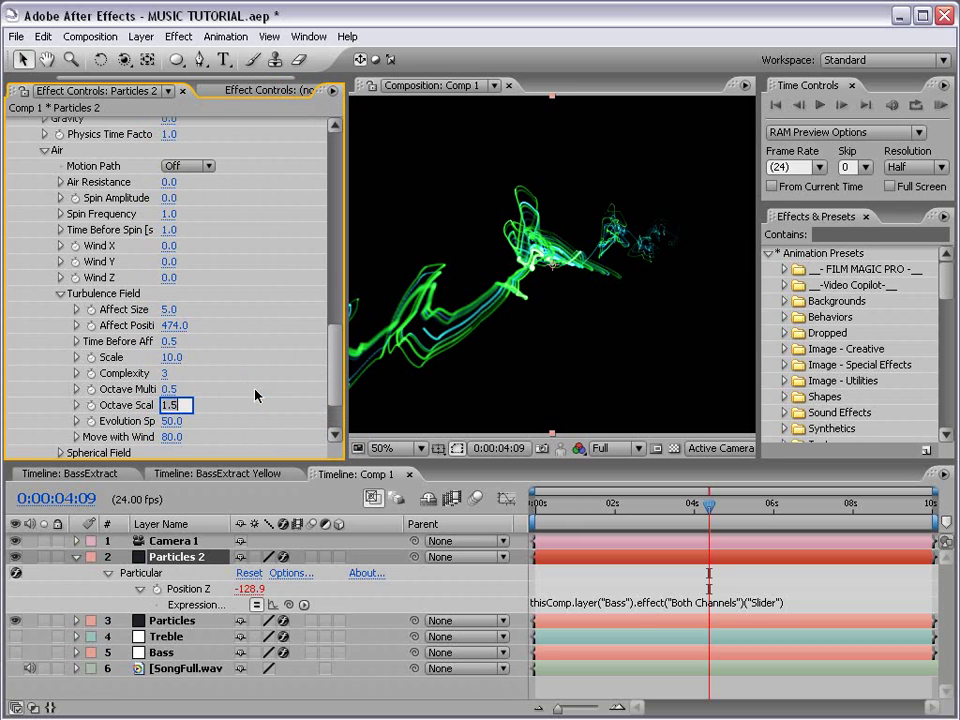
text(2)
key(Return)
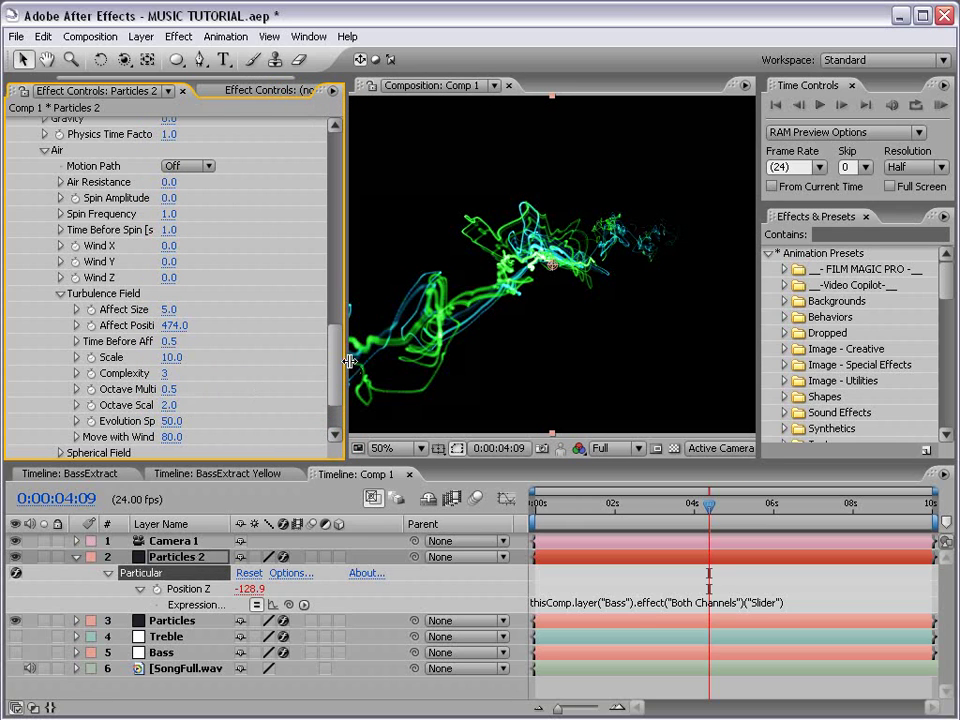
drag(344, 360, 281, 345)
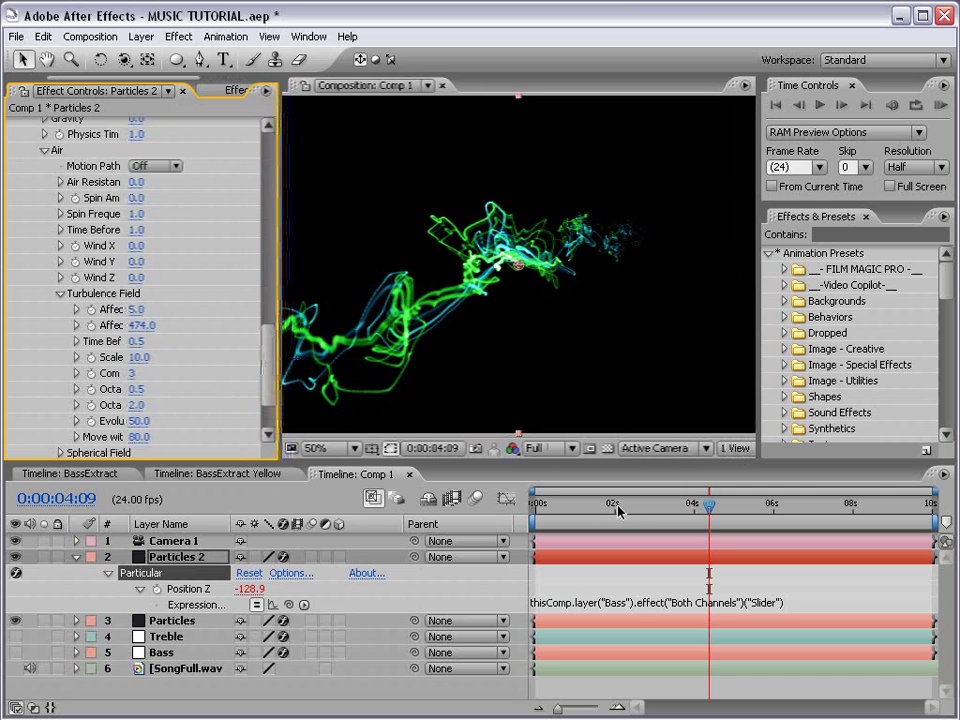
drag(619, 512, 563, 511)
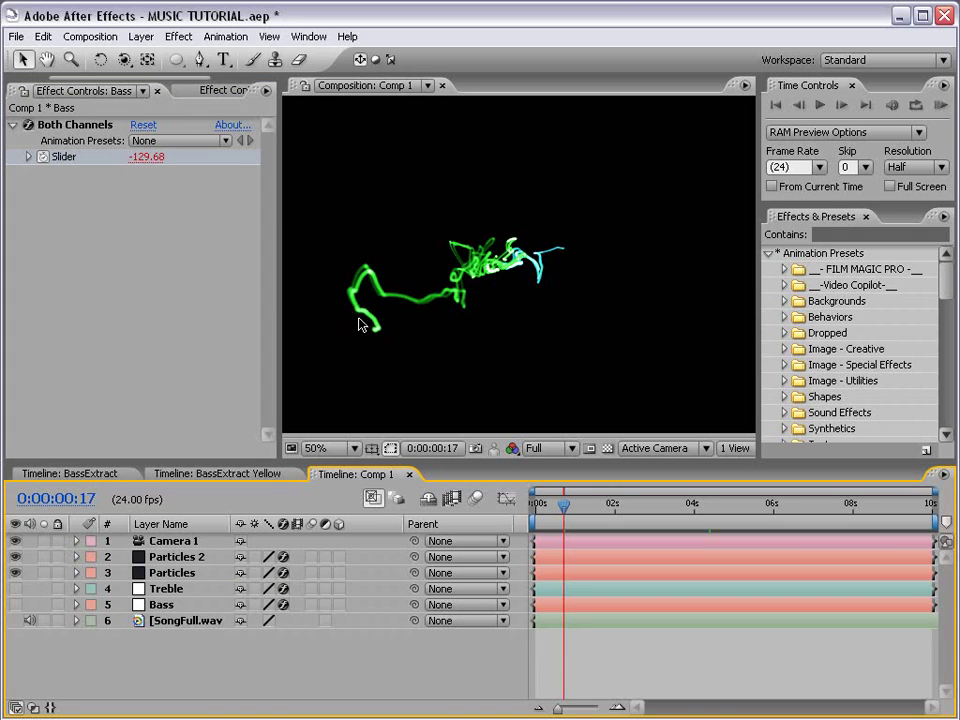
Commit the Bass Slider expression linear(value,10,60,0,200)*-1 and start a RAM preview.
click(163, 605)
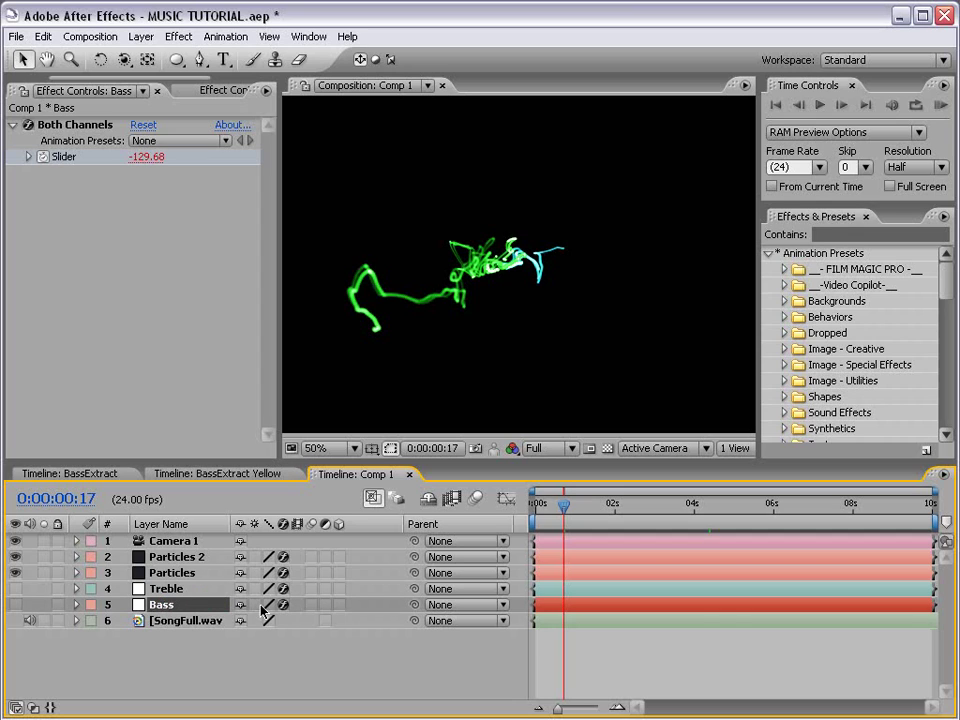
key(e)
key(e)
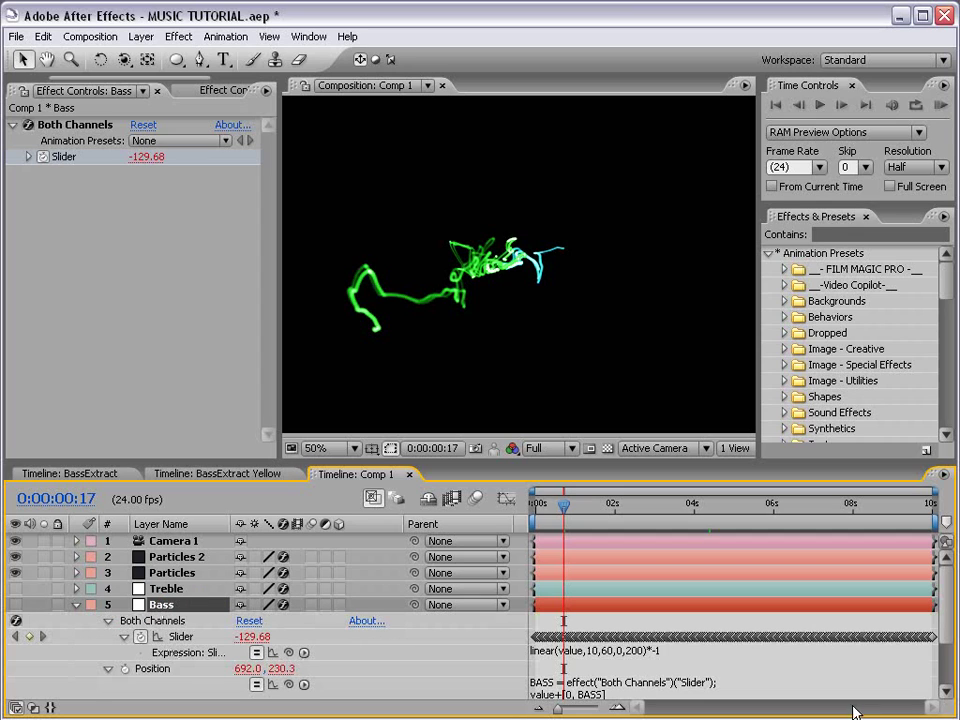
click(651, 657)
click(697, 655)
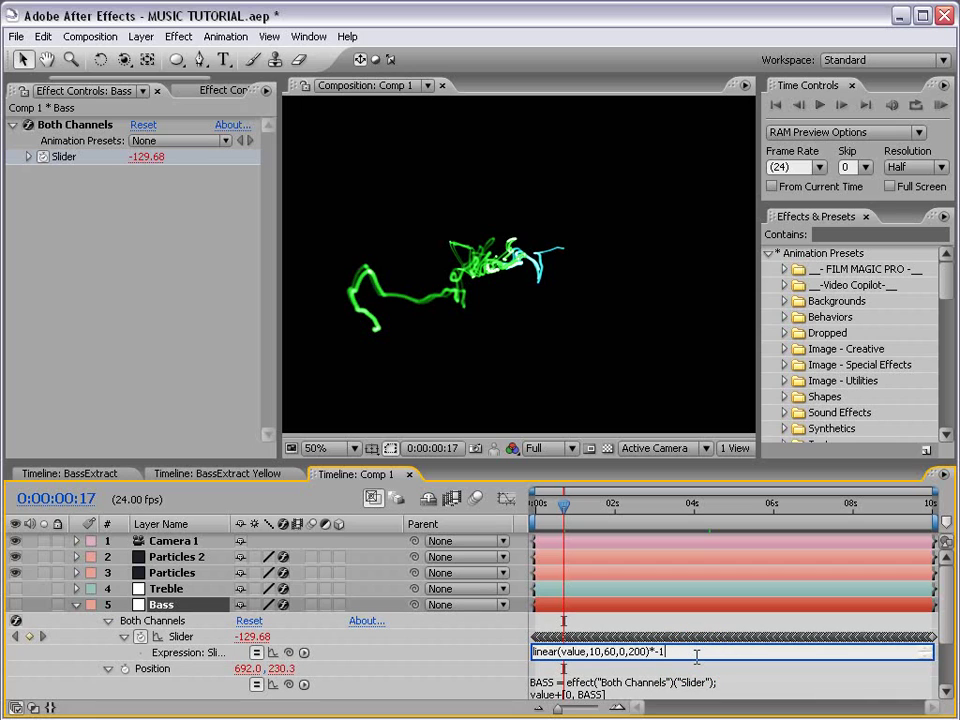
key(KP_Enter)
key(KP_0)
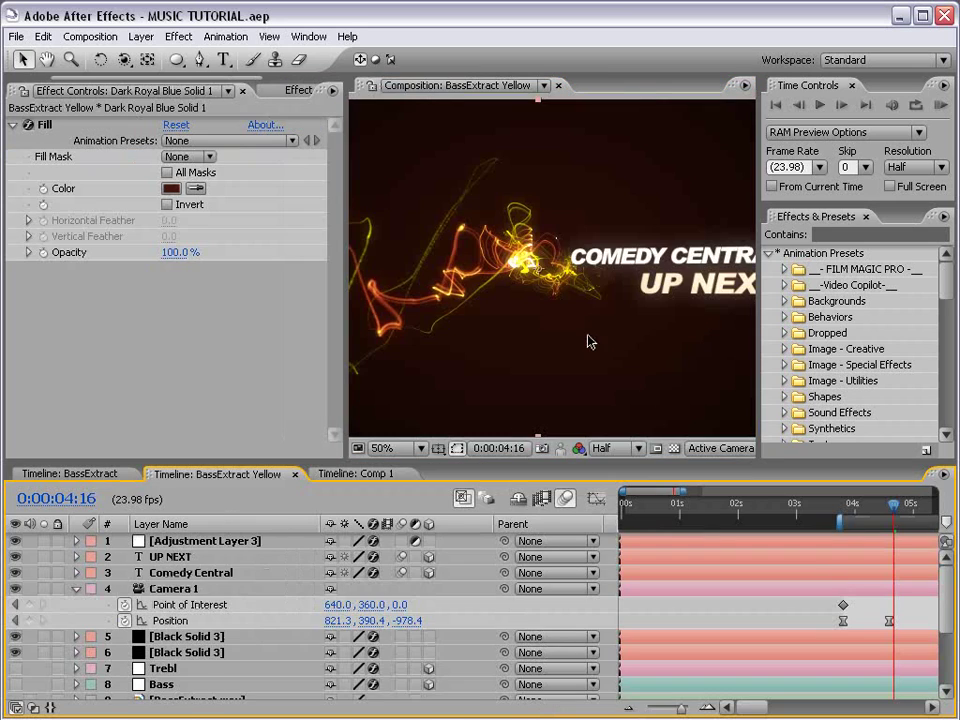
Inspect the BassExtract Yellow comp full-window, then switch to the BassExtract comp.
key(grave)
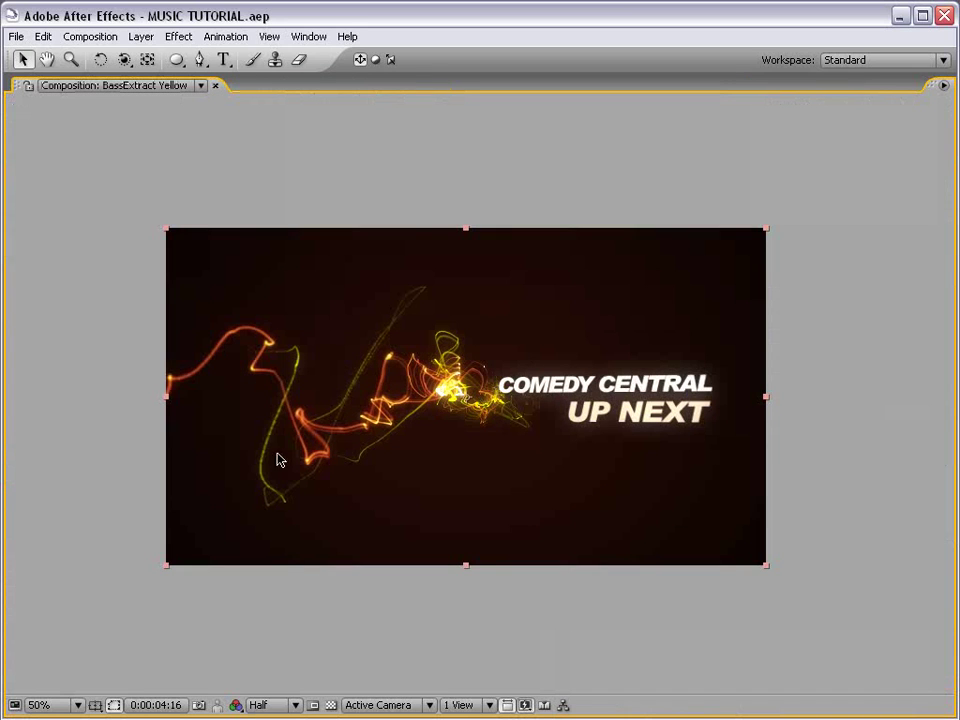
key(period)
key(comma)
key(grave)
key(shift+comma)
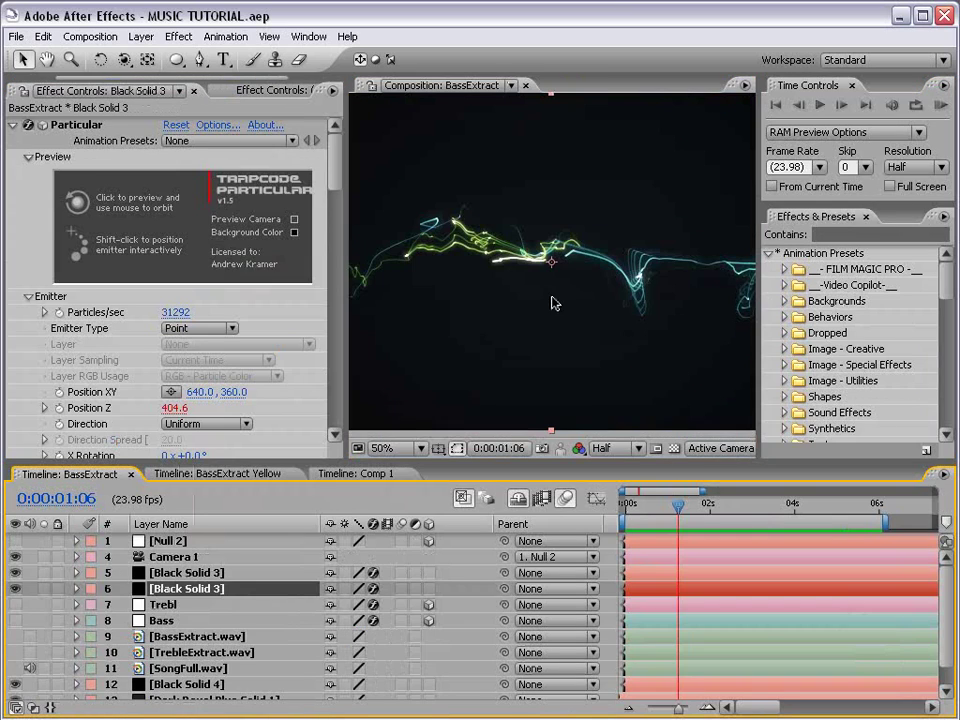
key(grave)
key(grave)
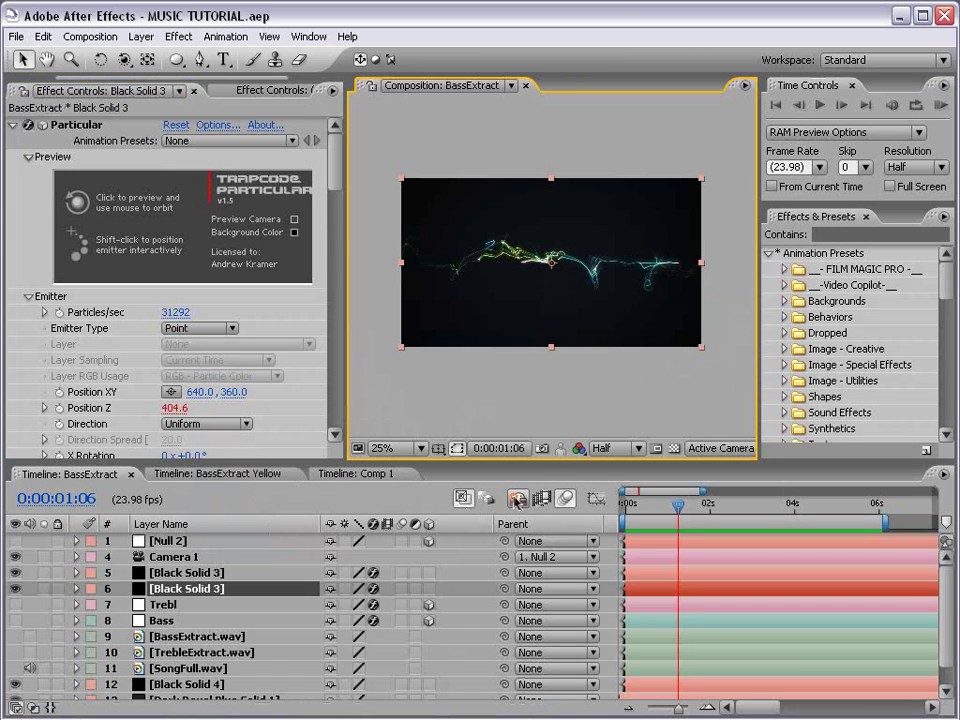
Turn off the Shy switch, make NBC UNIVERSAL visible, and scrub forward to see it with the trails.
click(517, 498)
click(15, 572)
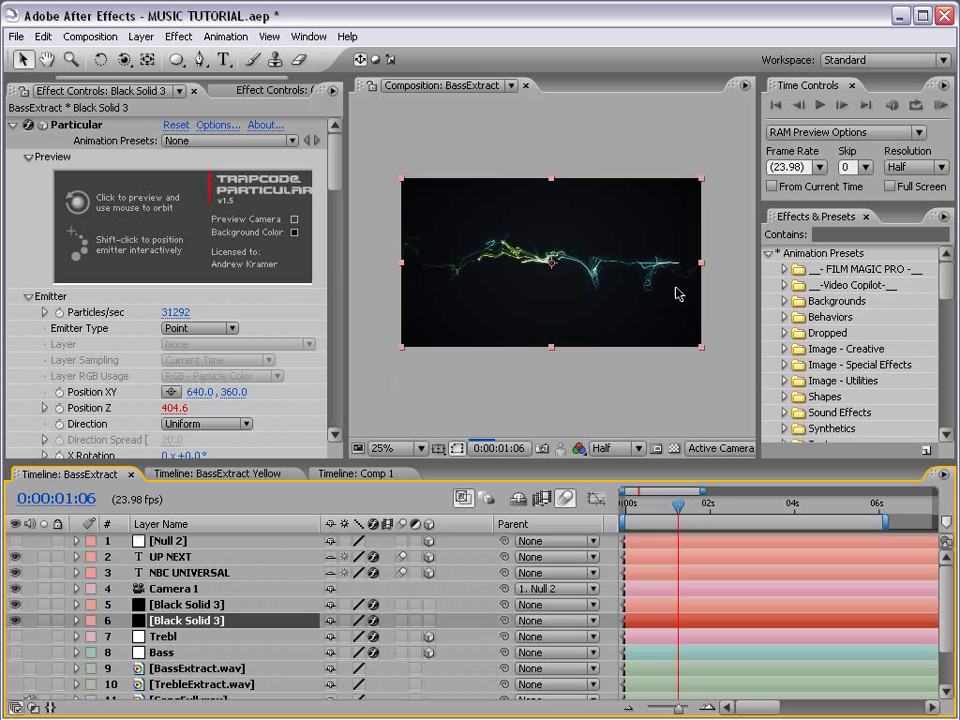
drag(680, 505, 746, 510)
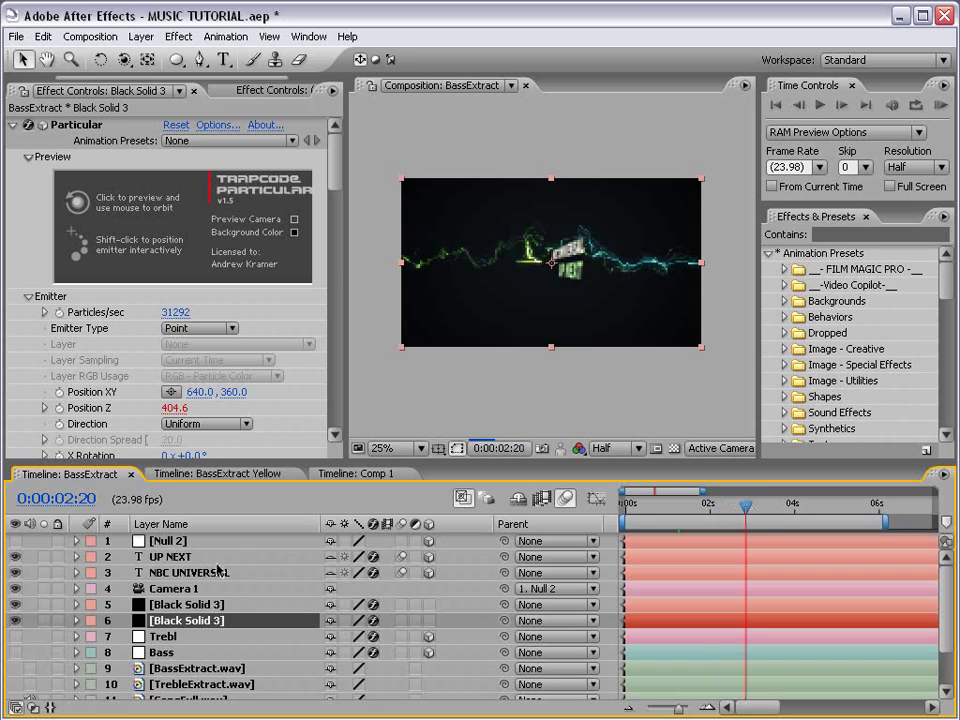
Reveal Null 2's animated Y Rotation and scrub to 0:00:05:08, checking the comp at 100%.
click(184, 542)
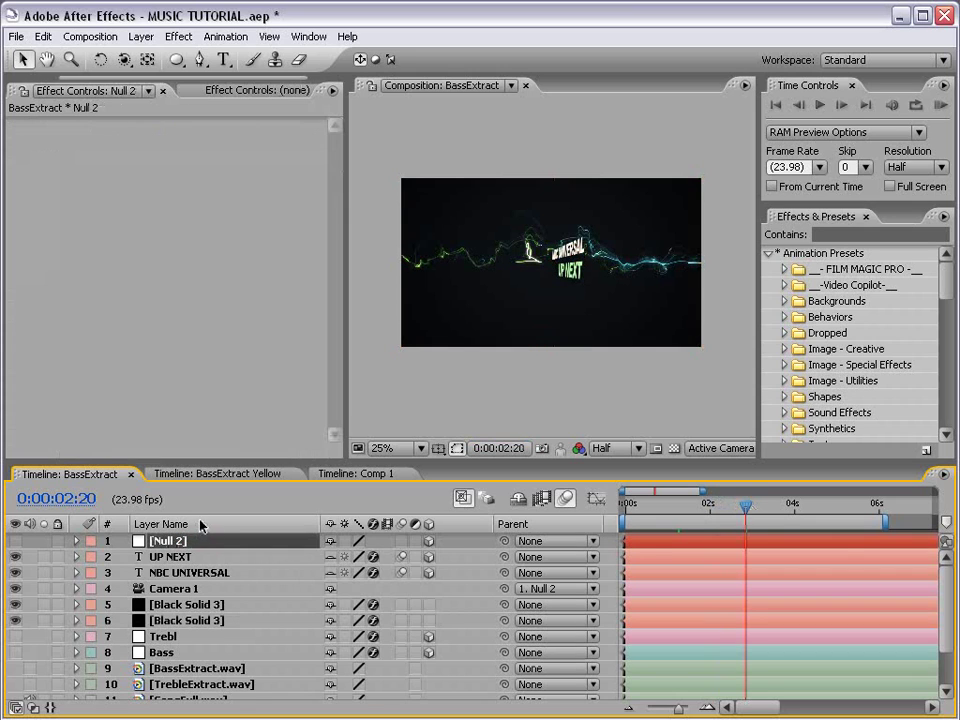
key(u)
click(829, 506)
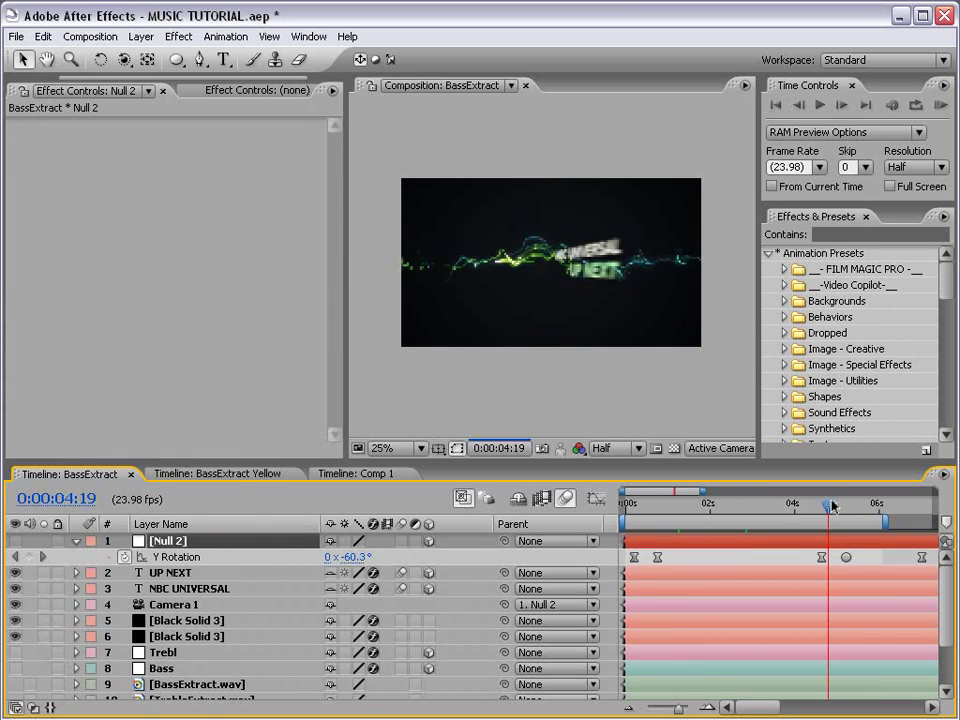
drag(834, 507, 851, 507)
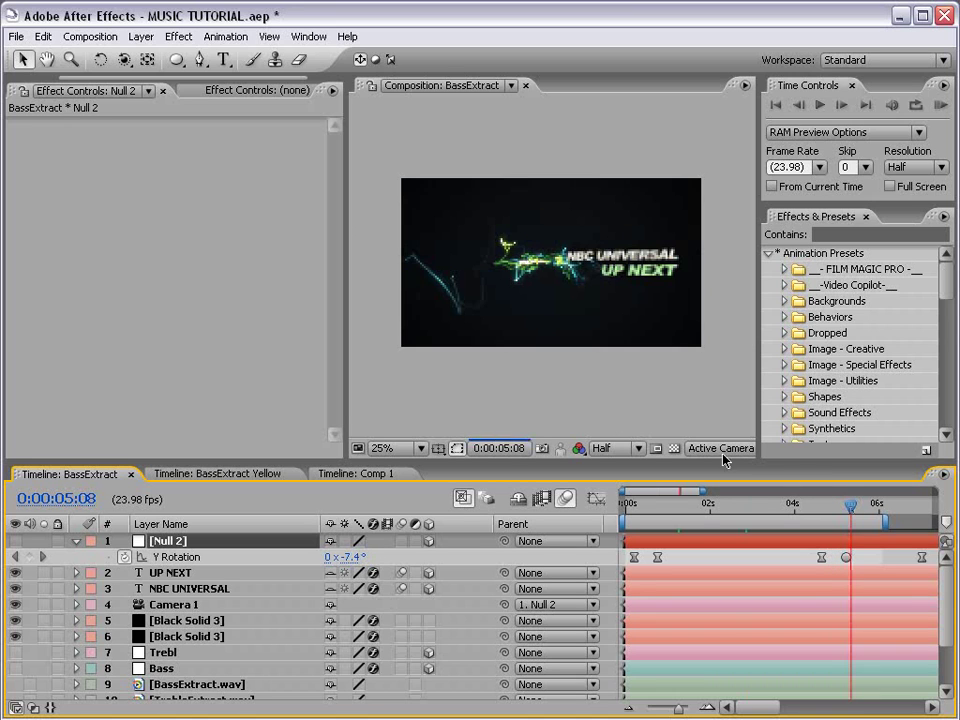
key(grave)
key(period)
key(period)
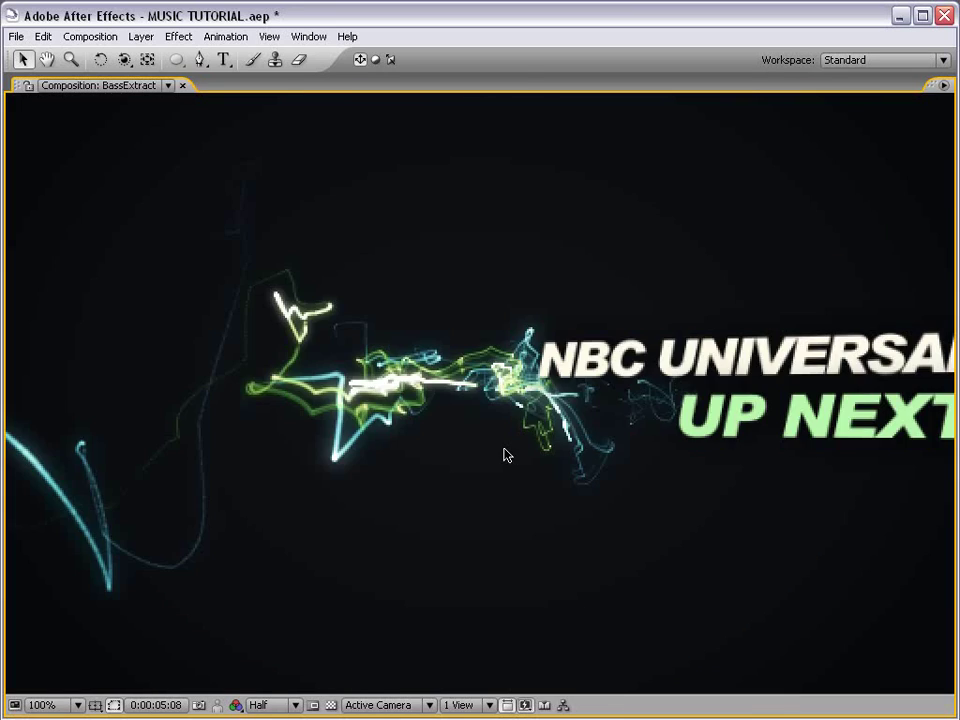
key(grave)
key(comma)
key(grave)
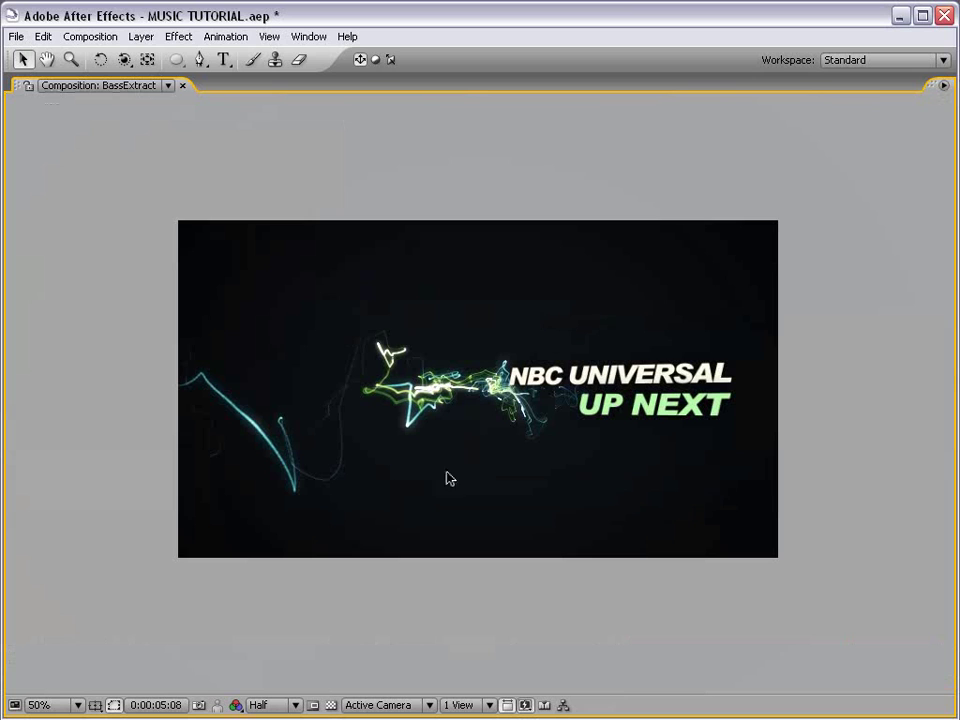
key(grave)
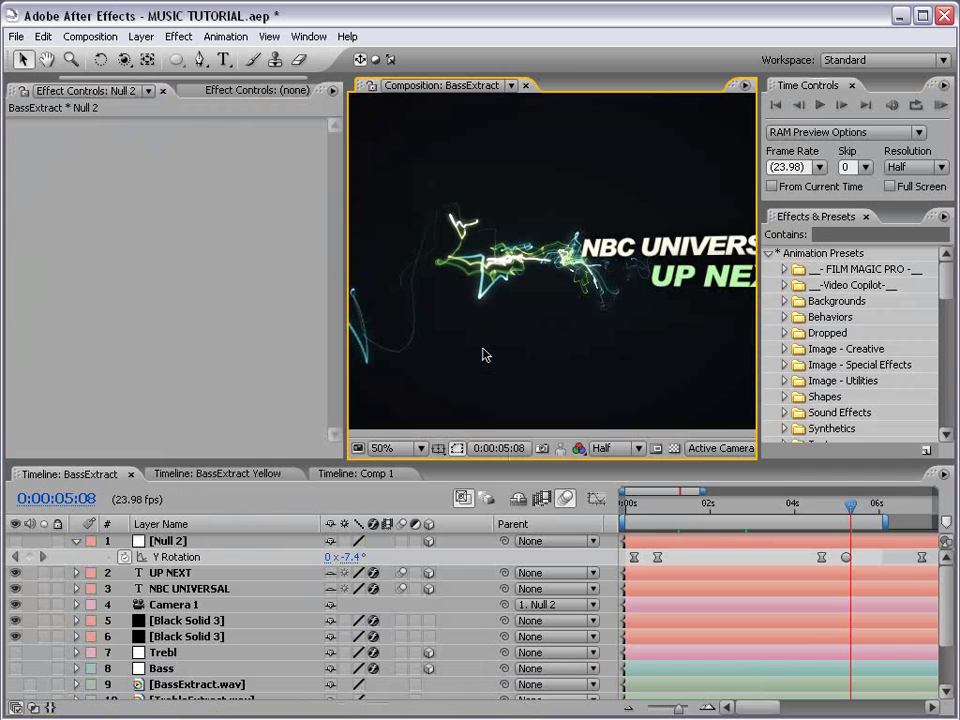
Switch to the BassExtract Yellow comp, RAM-preview its orange trails full-window, then stop and restore the layout.
click(214, 474)
key(grave)
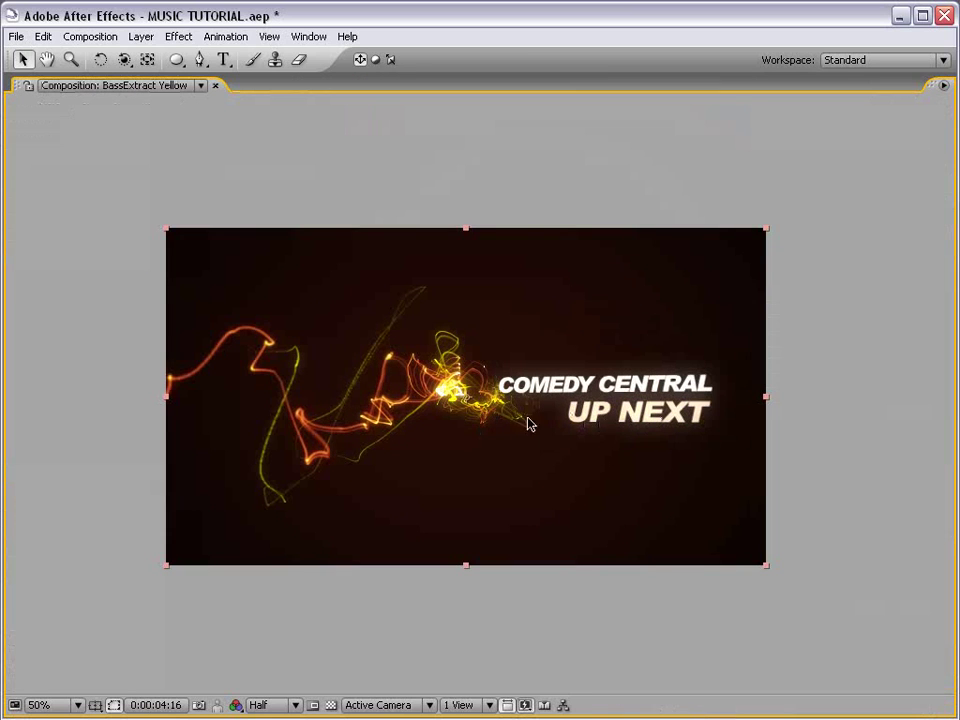
key(grave)
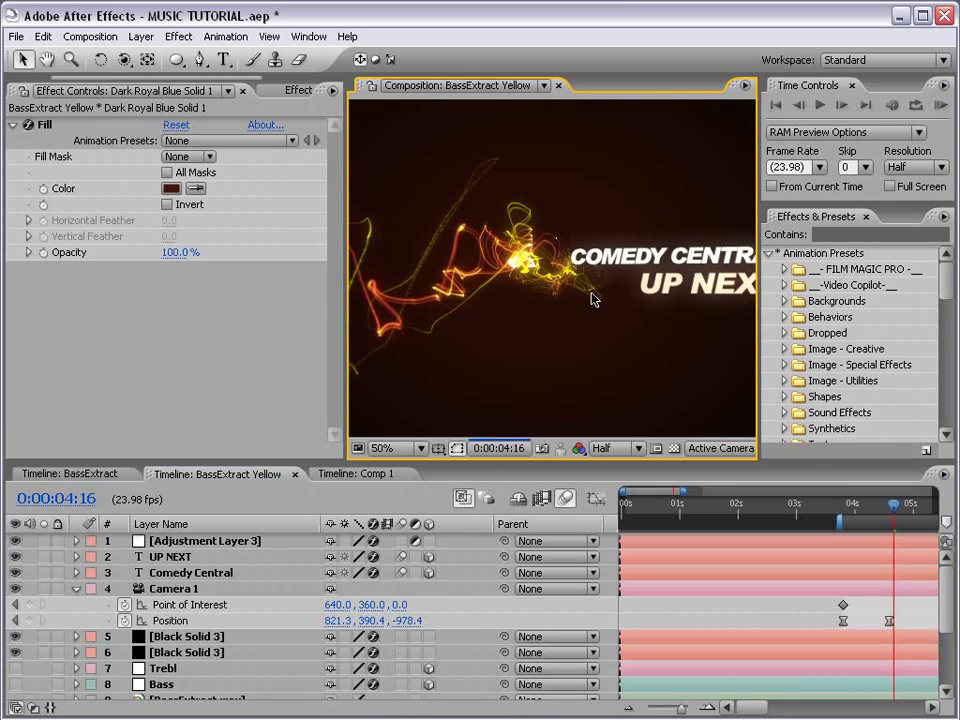
key(grave)
key(KP_0)
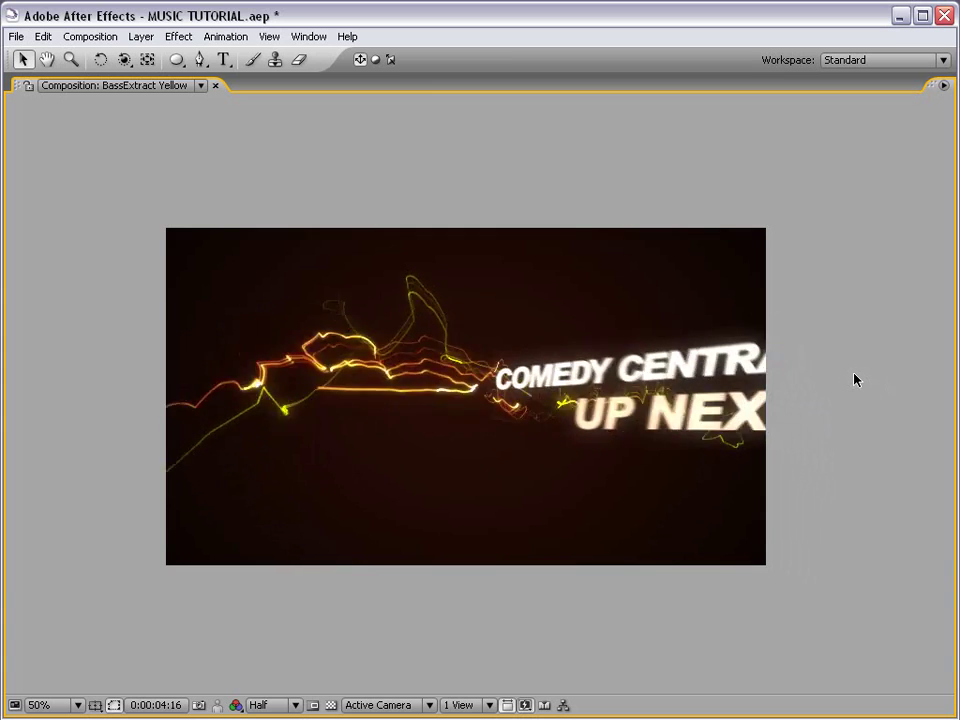
key(space)
key(grave)
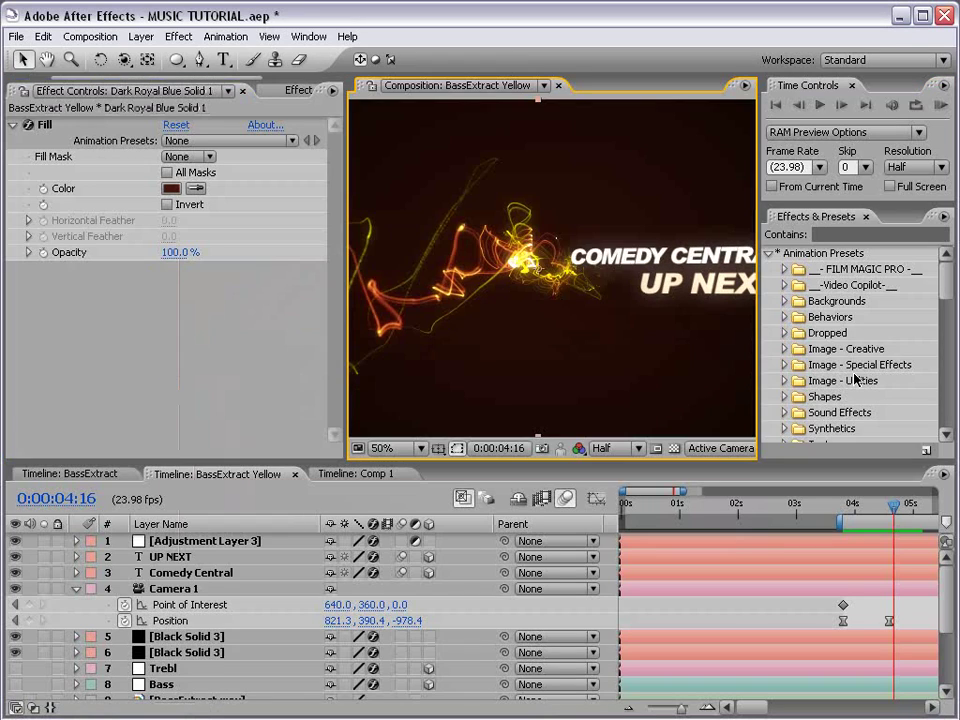
key(comma)
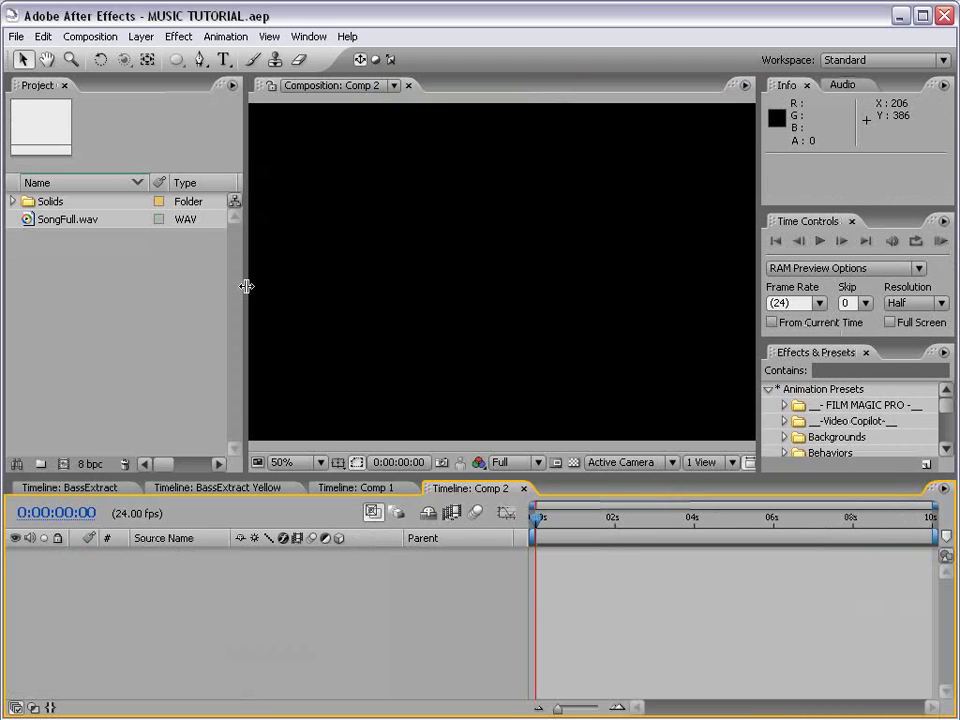
Select SongFull.wav in the Project panel to view its 44.1 kHz stereo details.
click(48, 220)
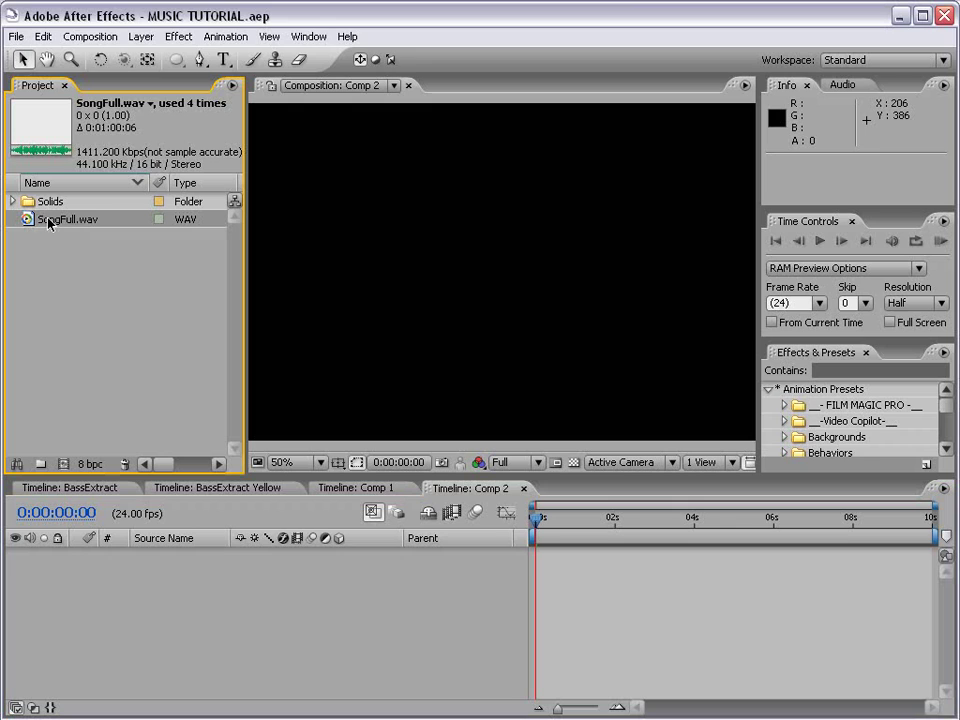
Add SongFull.wav to the Comp 2 timeline and create a new black solid layer.
drag(26, 224, 540, 561)
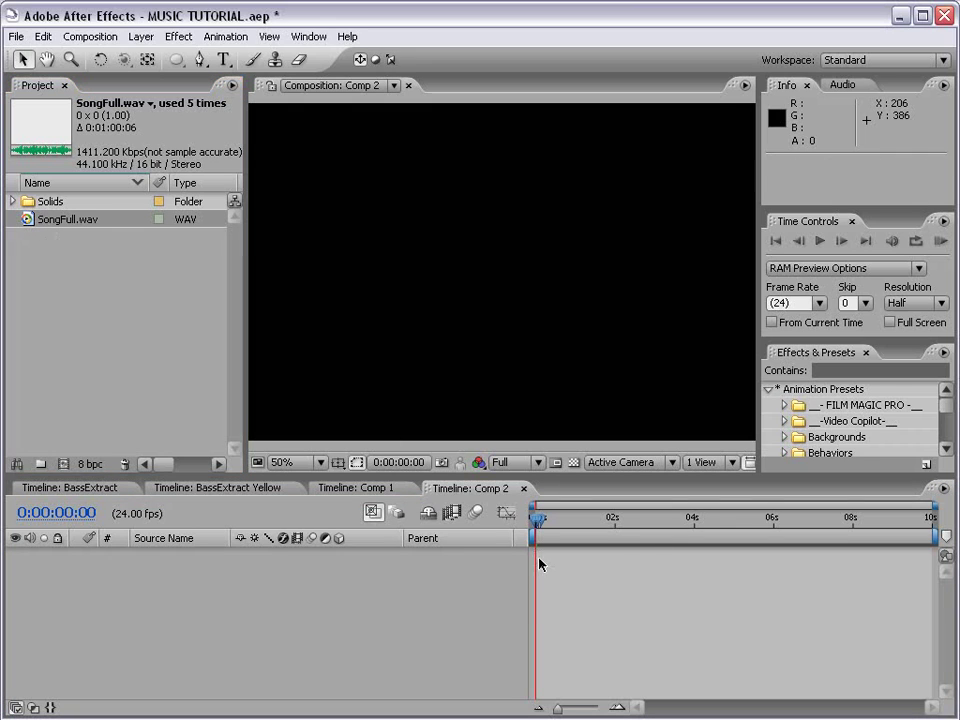
click(548, 520)
key(Home)
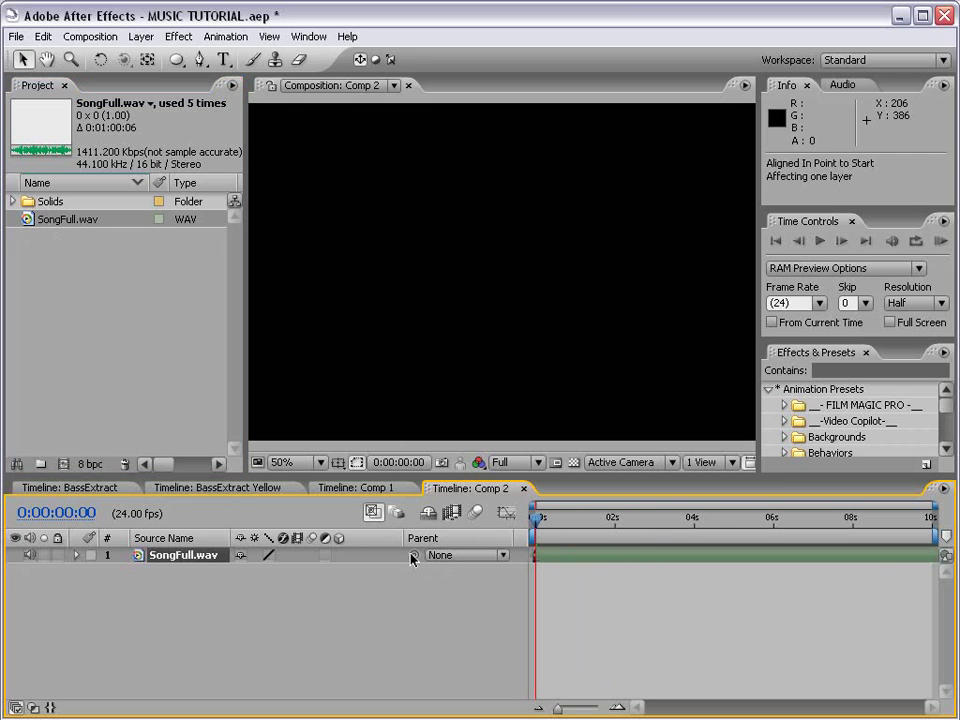
click(140, 36)
mouse_move(300, 56)
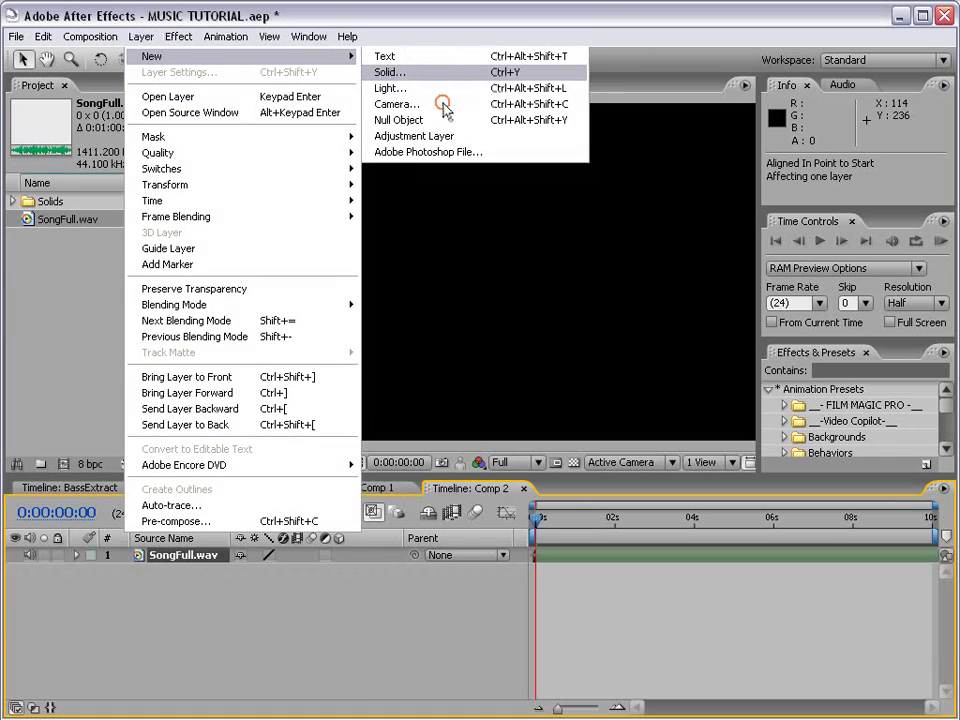
click(390, 72)
drag(606, 221, 365, 222)
click(534, 569)
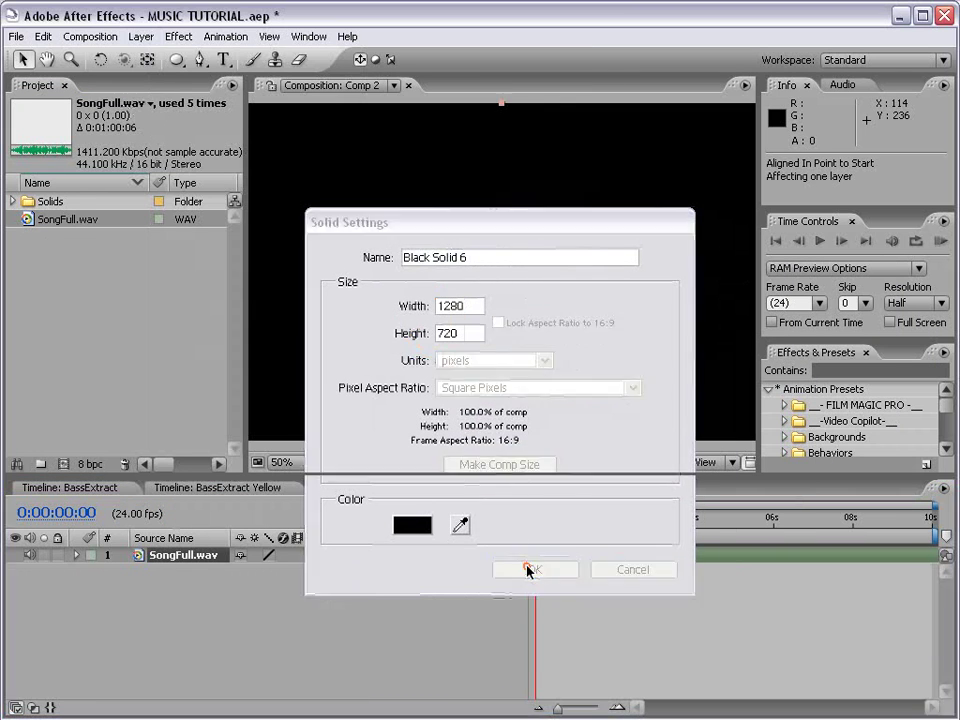
Apply Effect > Generate > Audio Waveform to the new Black Solid 6.
click(179, 36)
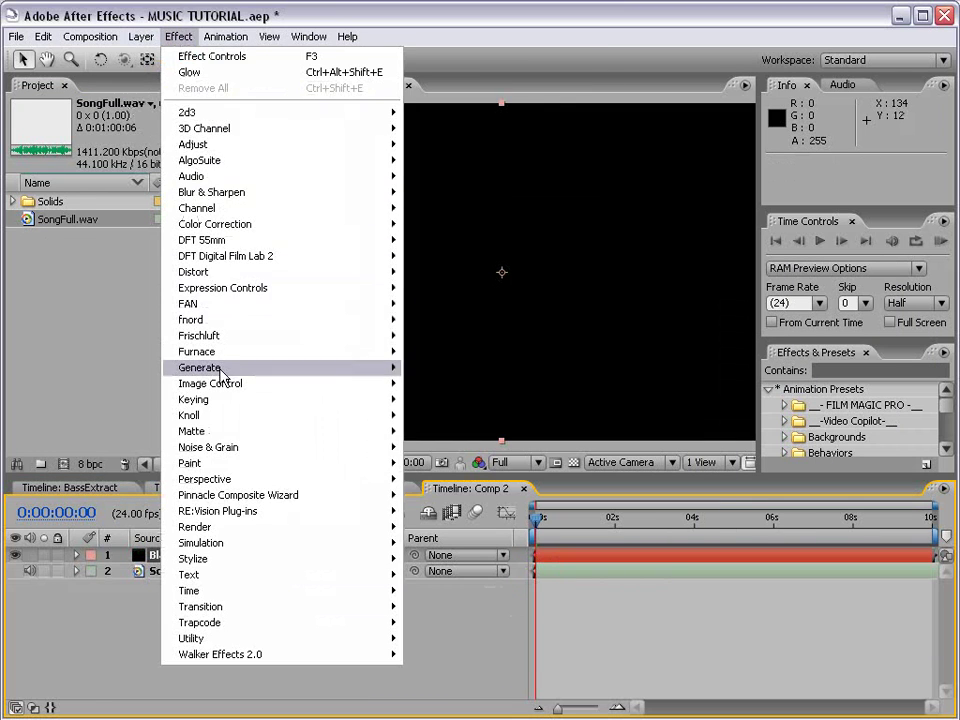
mouse_move(190, 367)
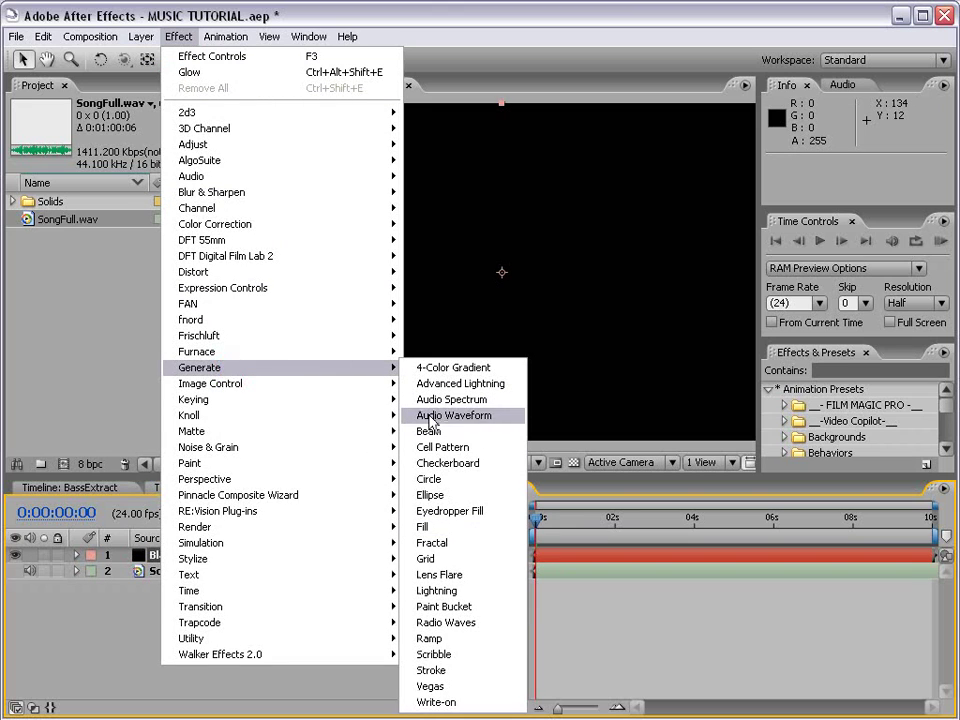
click(468, 418)
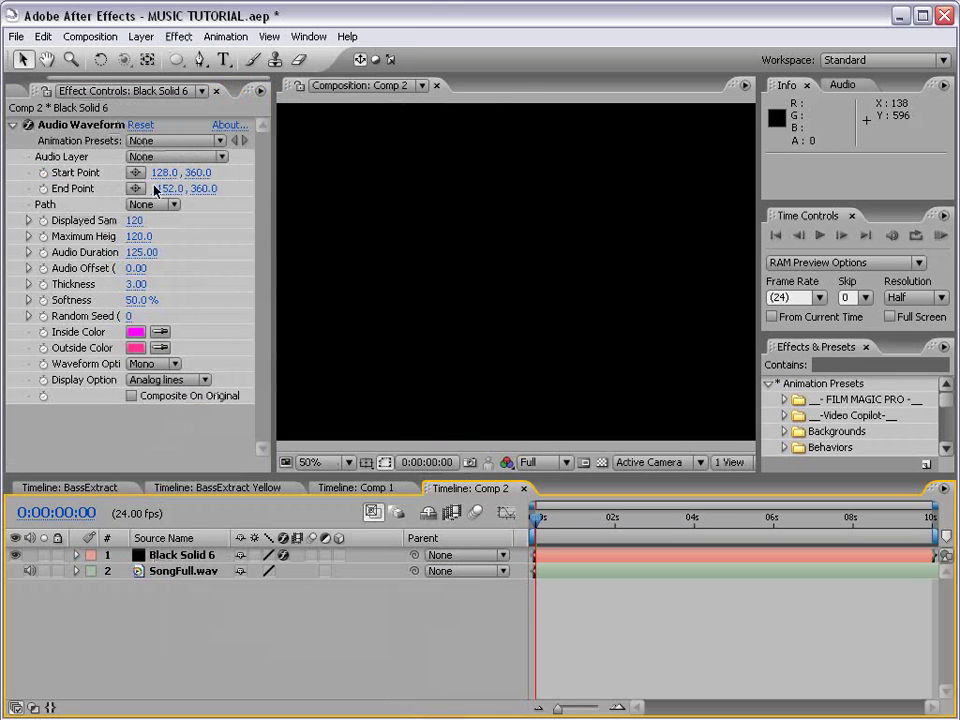
Set the Audio Waveform's Audio Layer to SongFull.wav.
click(165, 157)
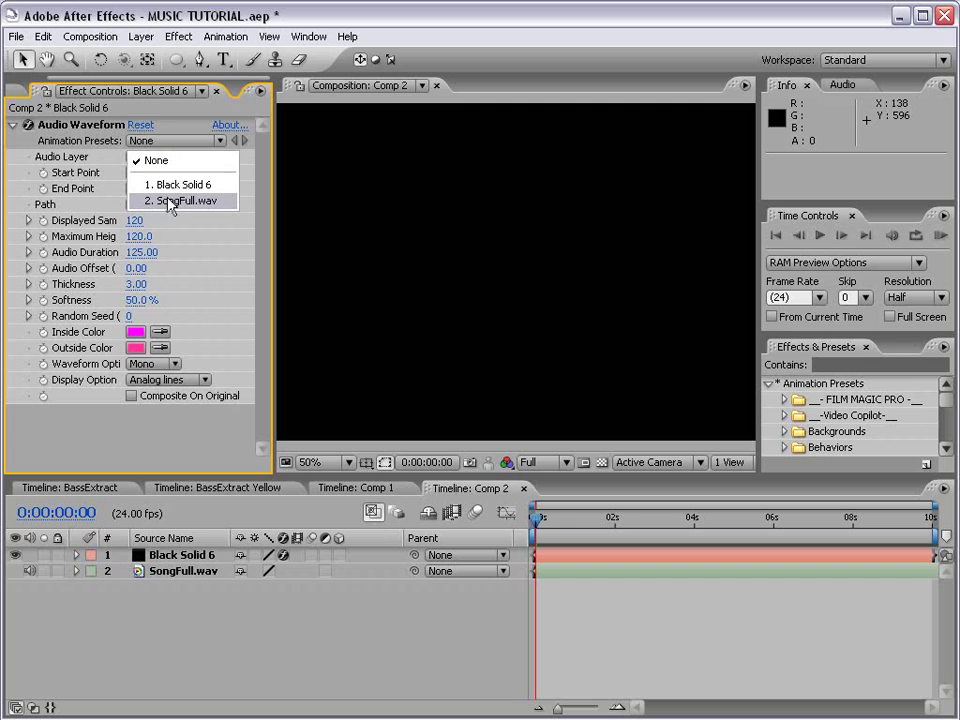
click(187, 201)
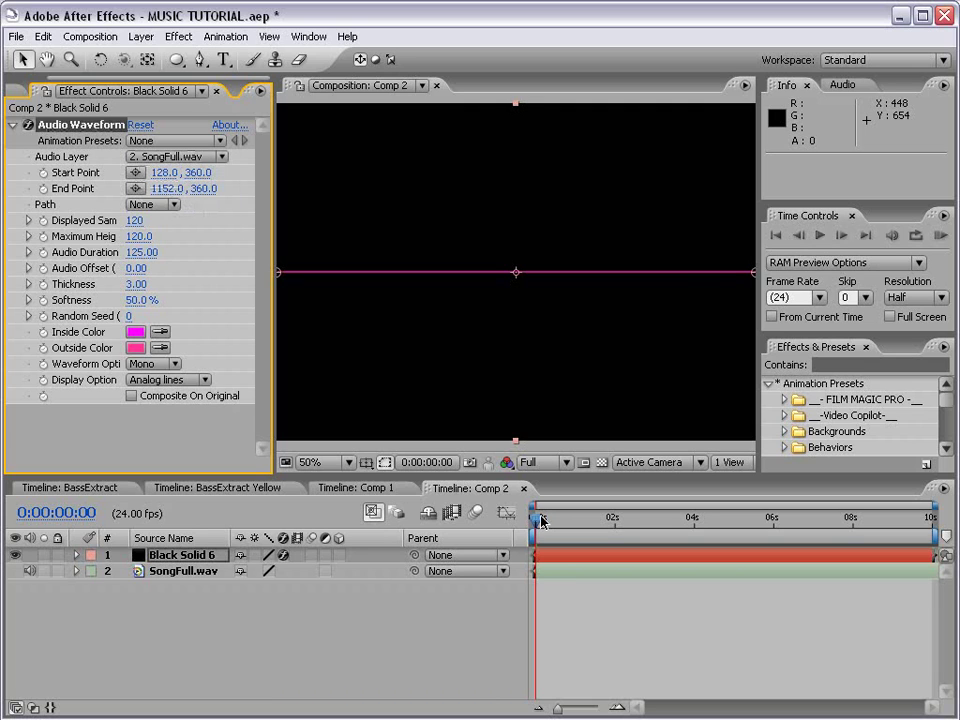
drag(537, 518, 588, 518)
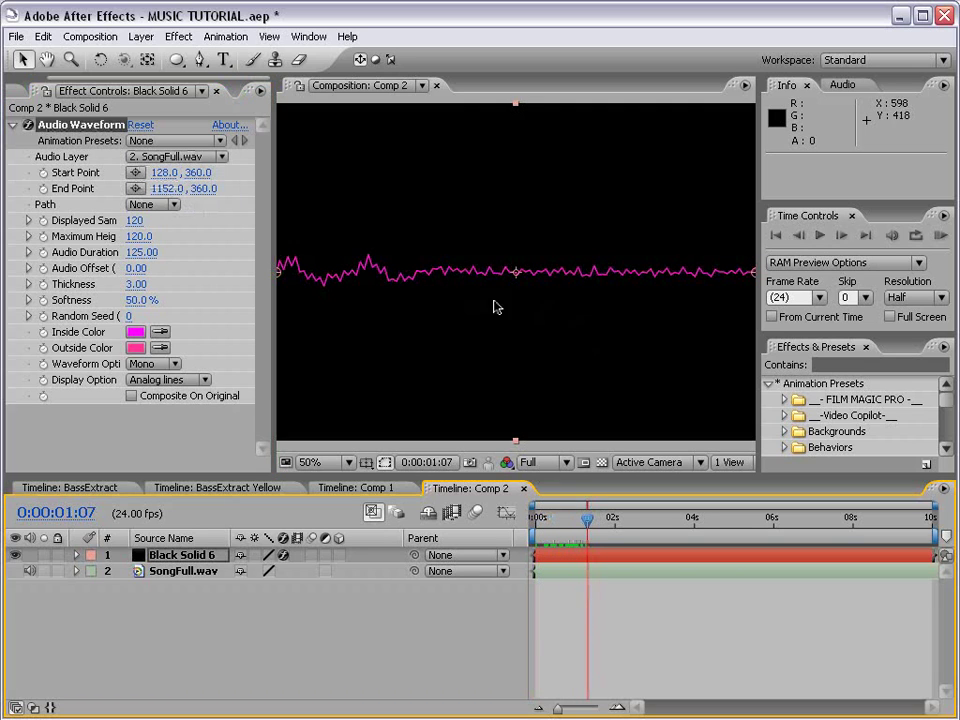
Change the waveform's Inside Color to light blue.
click(134, 332)
click(332, 319)
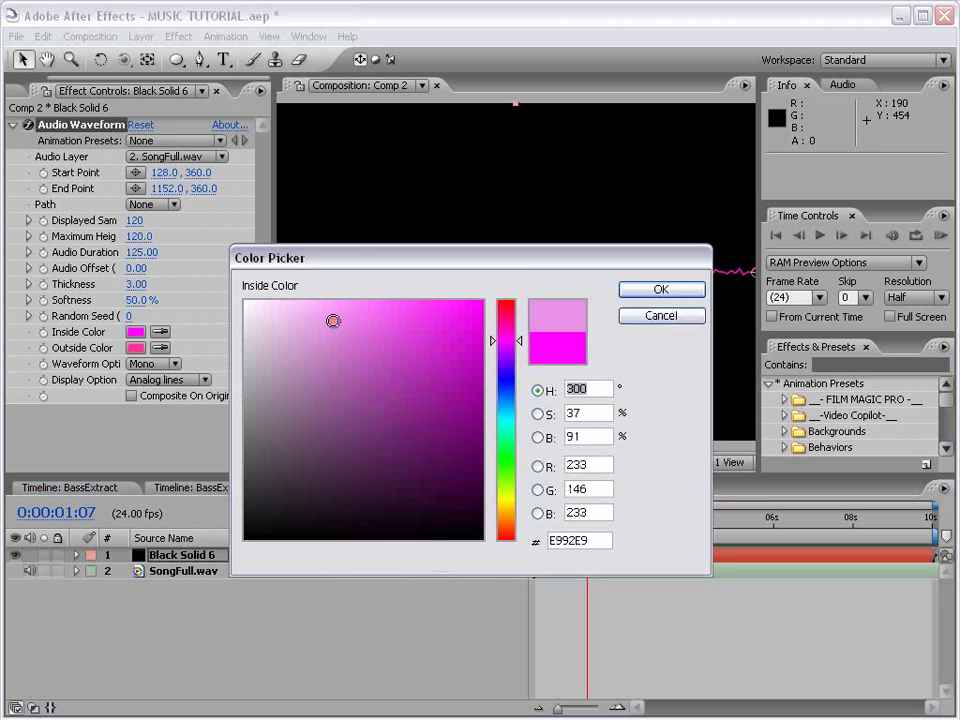
click(335, 300)
drag(519, 380, 507, 410)
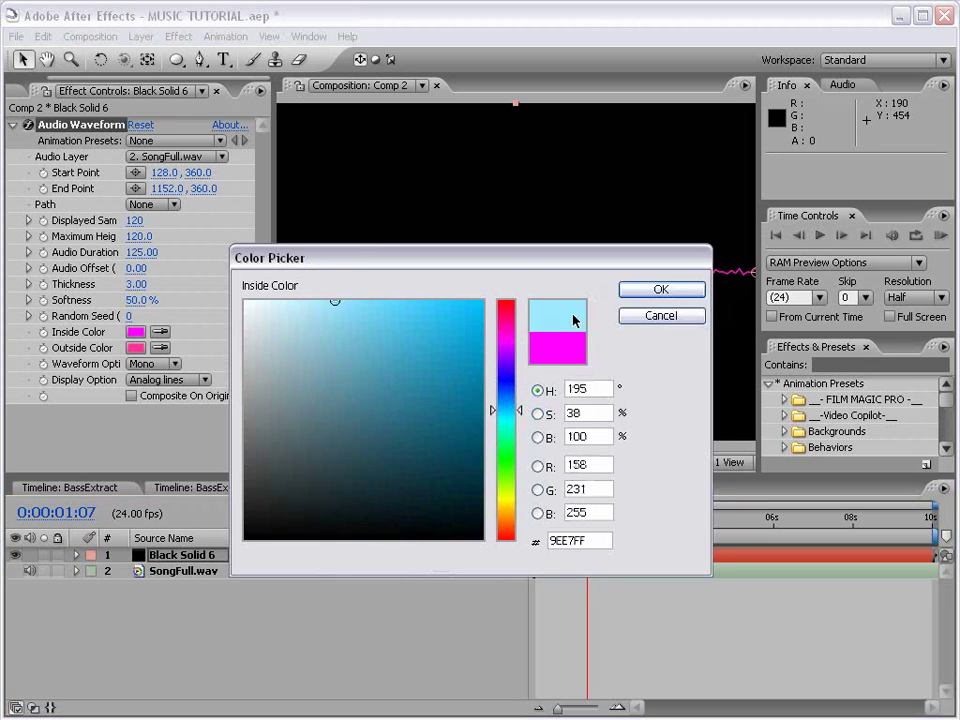
click(645, 292)
Set the Outside Color to blue and move the time indicator to 0:00:01:19.
click(134, 348)
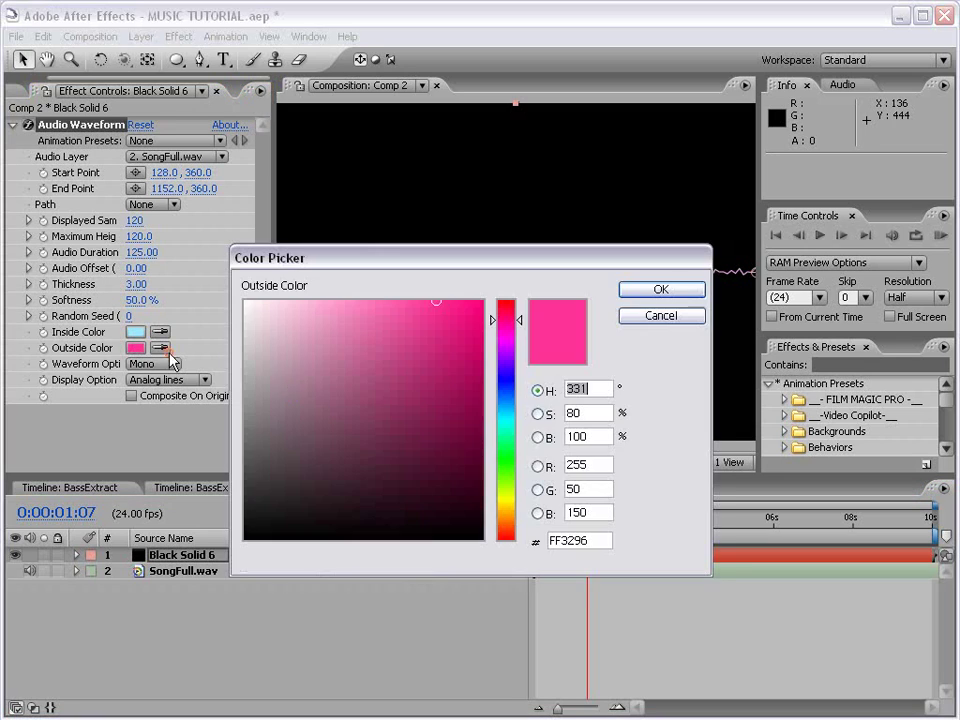
click(507, 398)
click(634, 293)
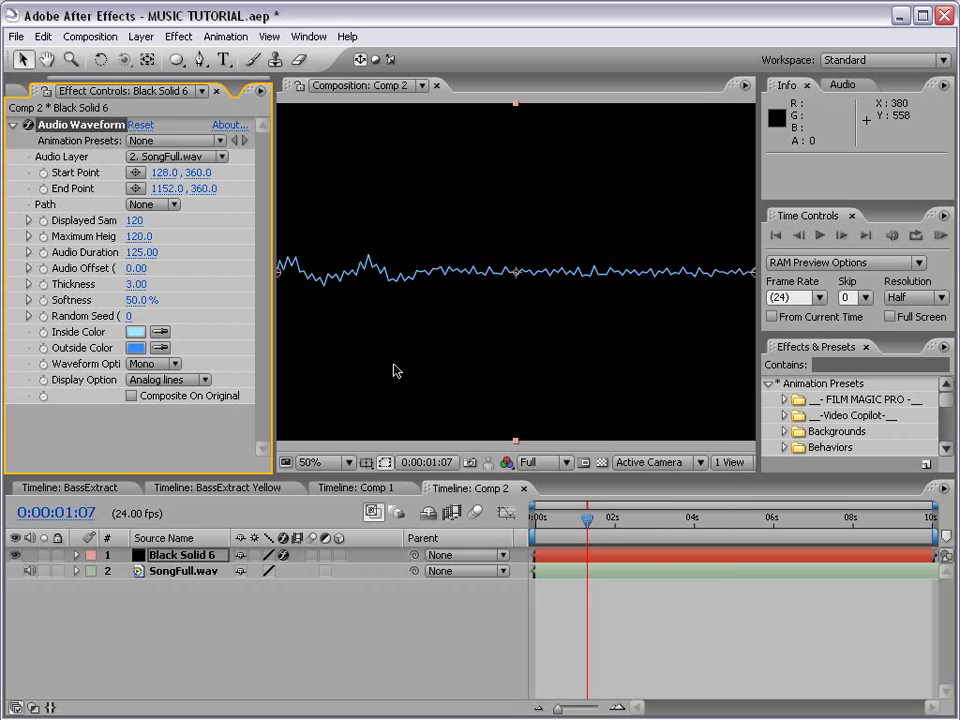
drag(588, 521, 612, 530)
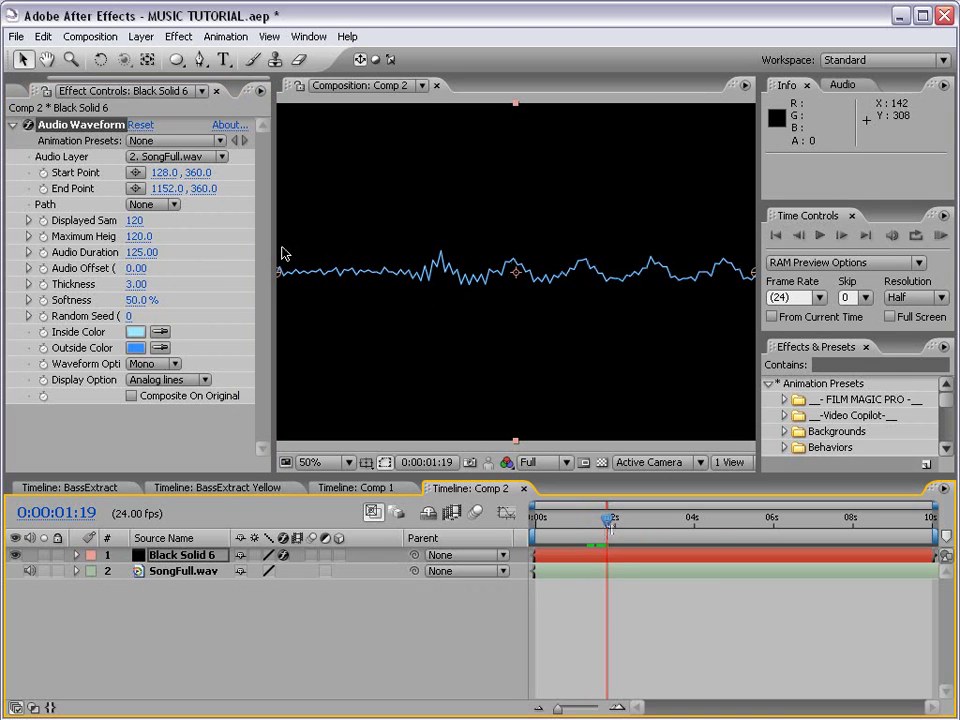
Widen the Effect Controls panel so the full property names show.
drag(273, 253, 341, 263)
scroll(341, 263, down, 2)
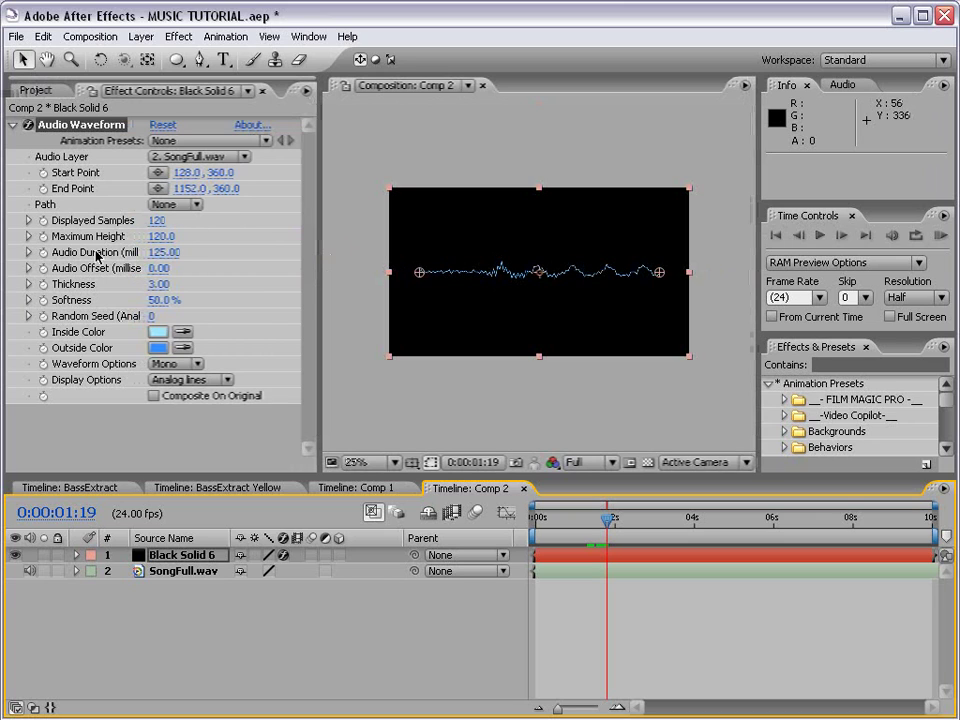
drag(317, 289, 351, 289)
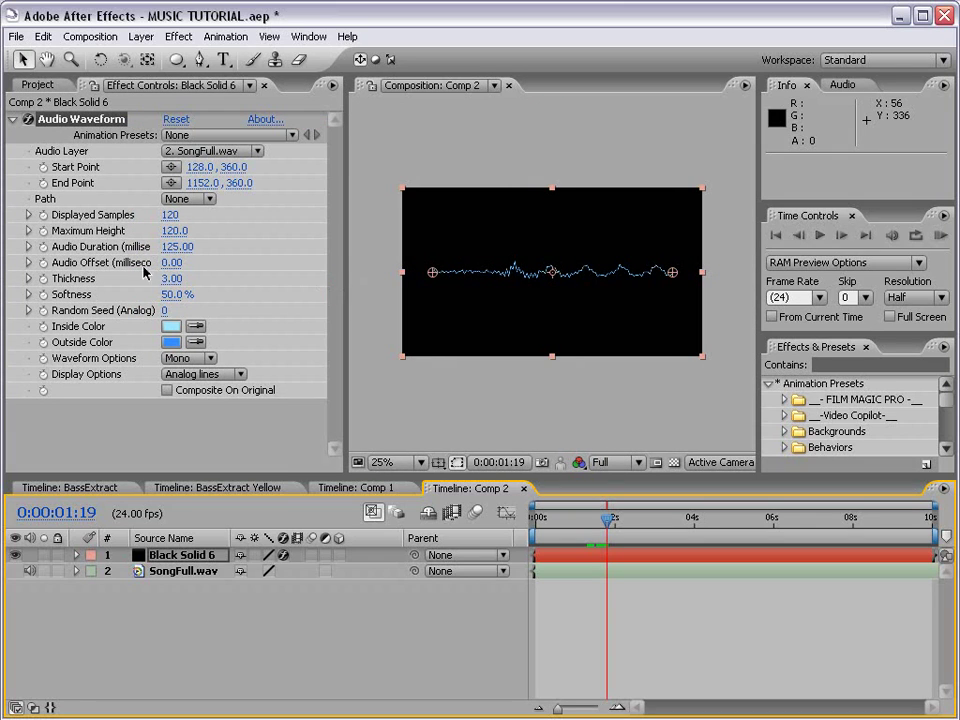
Set Audio Duration 635, Displayed Samples 115, Thickness 8, Maximum Height 291, then RAM preview.
drag(178, 246, 218, 244)
scroll(536, 373, up, 1)
mouse_move(169, 215)
mouse_down()
mouse_move(181, 214)
mouse_move(170, 214)
mouse_up()
drag(173, 278, 321, 219)
scroll(493, 294, down, 1)
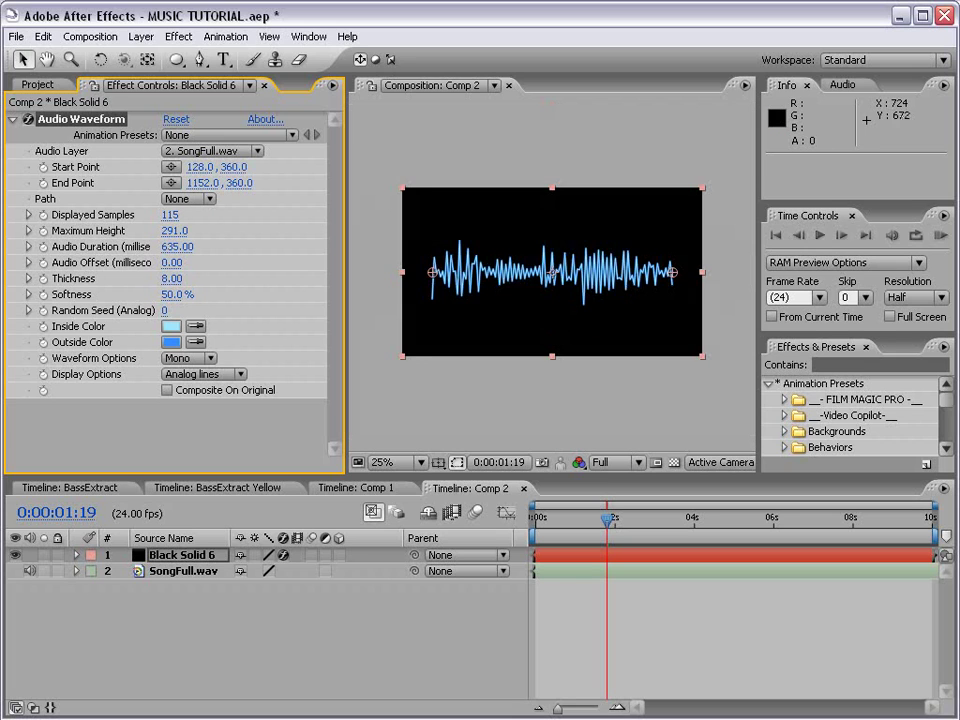
key(KP_0)
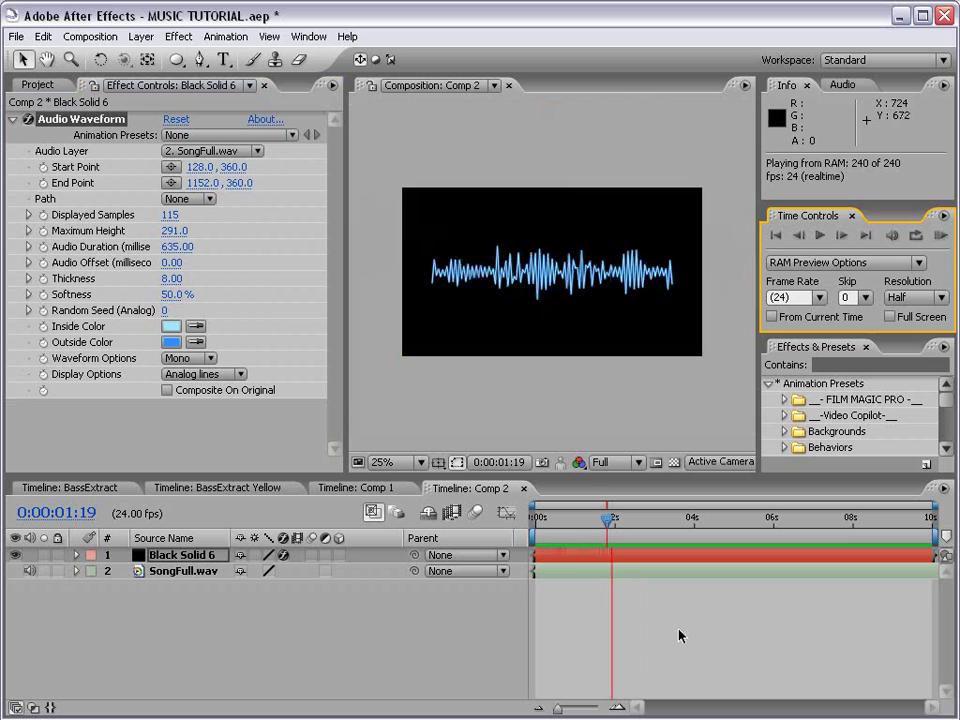
Switch the waveform's Display Options to Digital and preview the bars.
click(606, 302)
scroll(472, 278, up, 1)
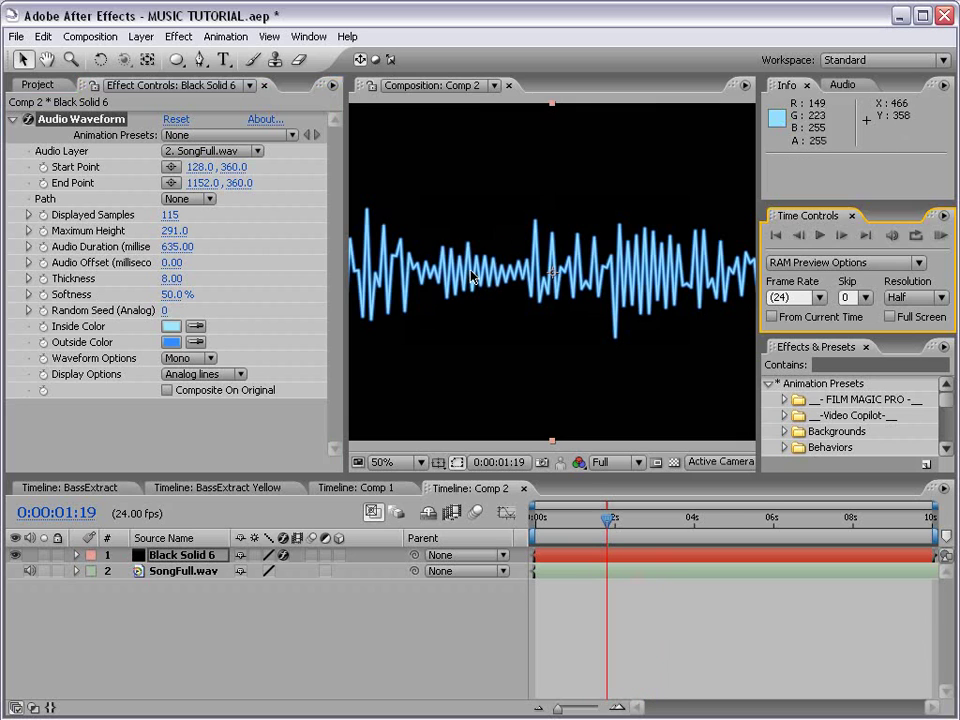
click(214, 374)
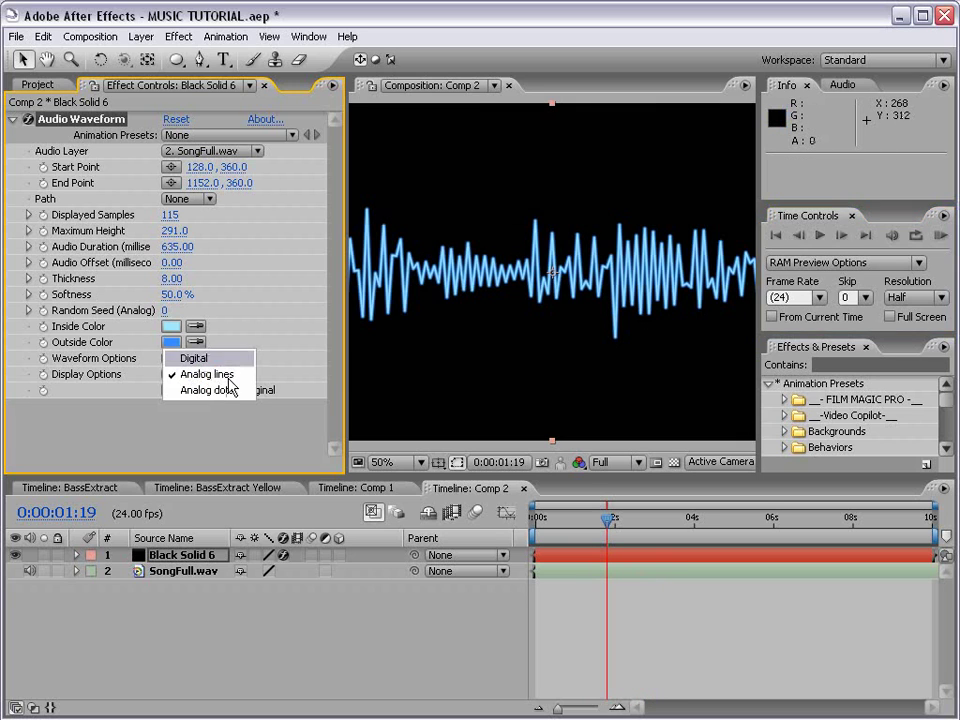
click(214, 358)
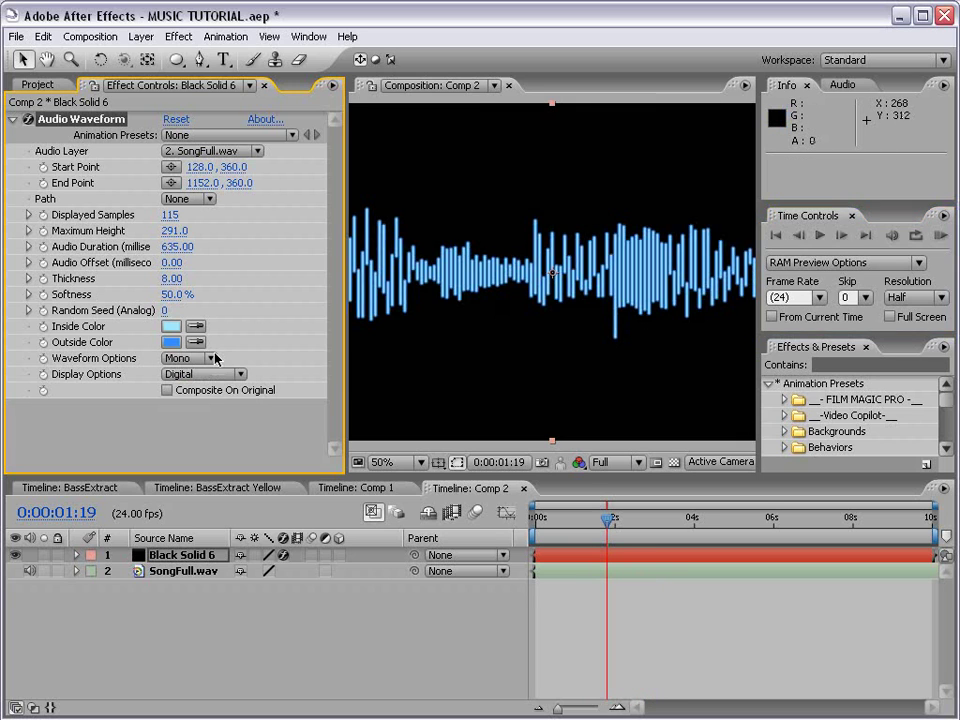
click(940, 235)
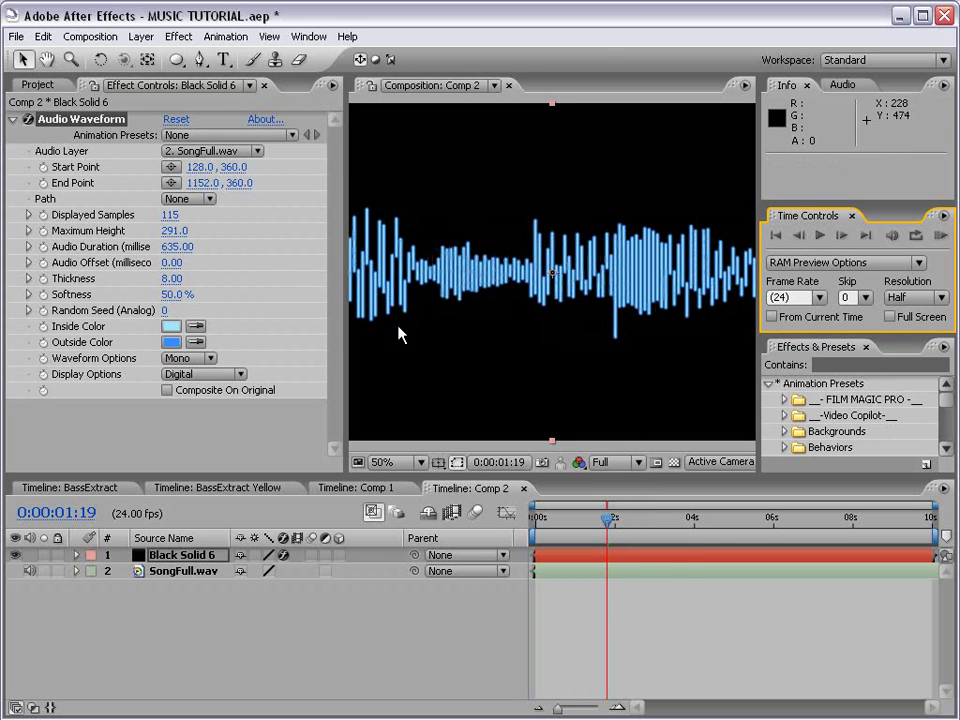
Try Analog dots, then return Display Options to Digital and deselect the layer.
click(204, 374)
click(190, 412)
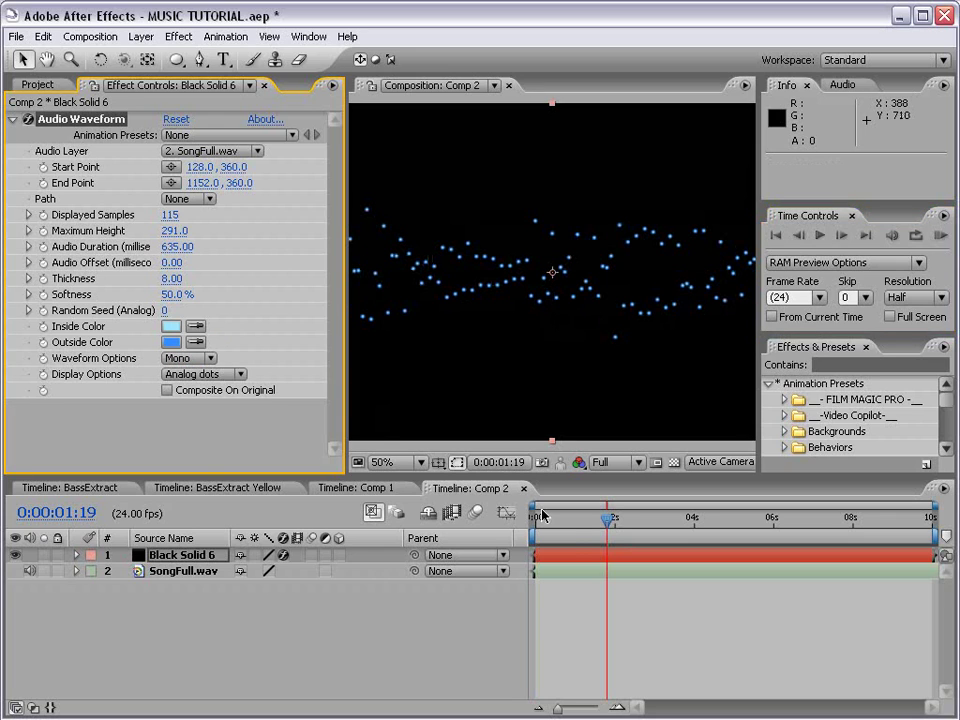
click(200, 374)
click(195, 342)
click(575, 630)
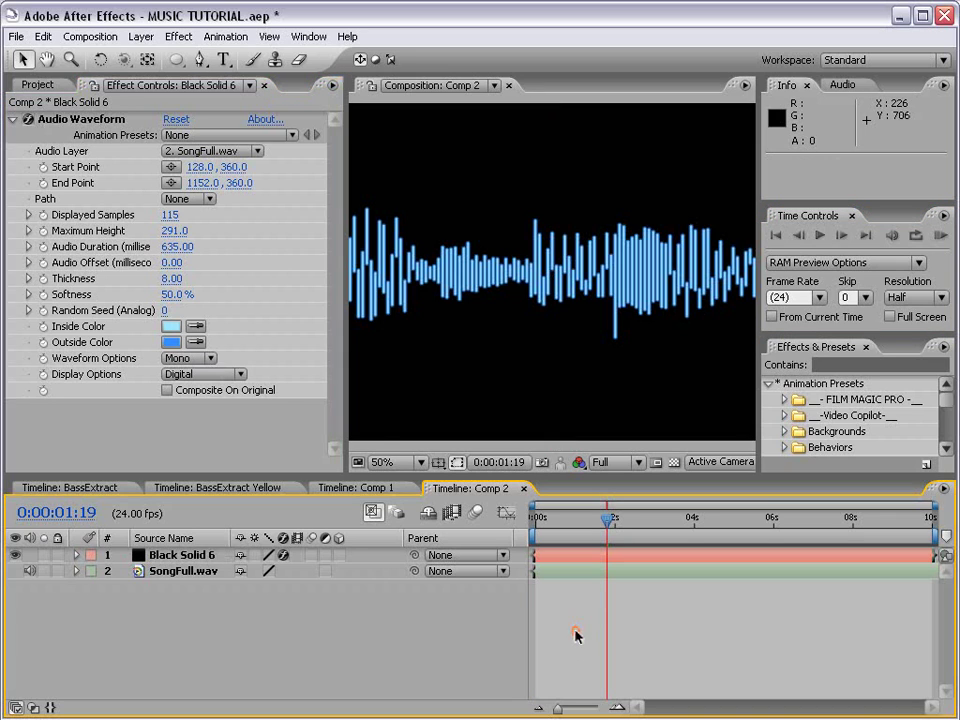